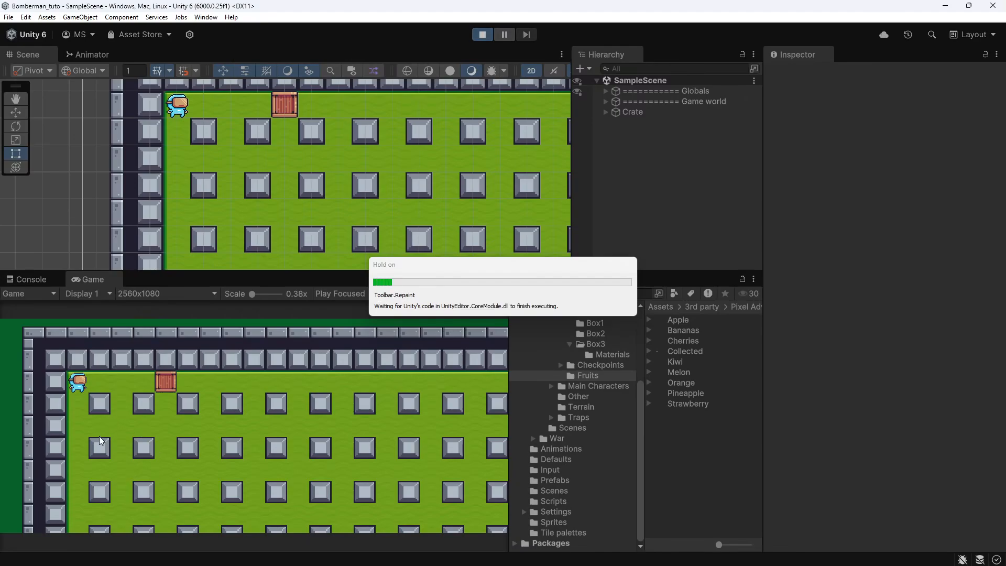
Playtest the level by dropping two bombs near the crate and moving the player out of the blast, and end play mode
key(space)
key(d)
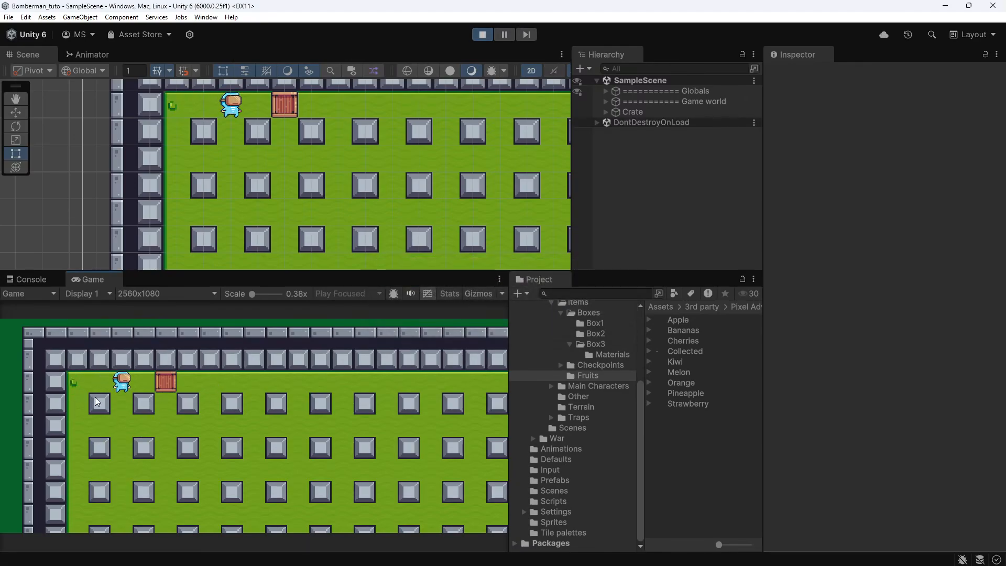
key(space)
key(a)
key(s)
key(w)
key(s)
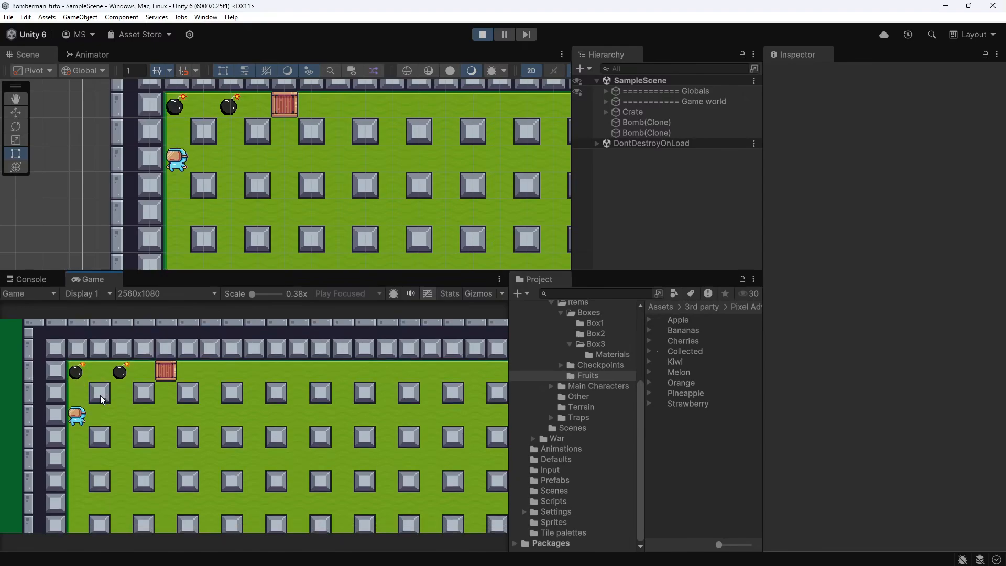
key(d)
key(a)
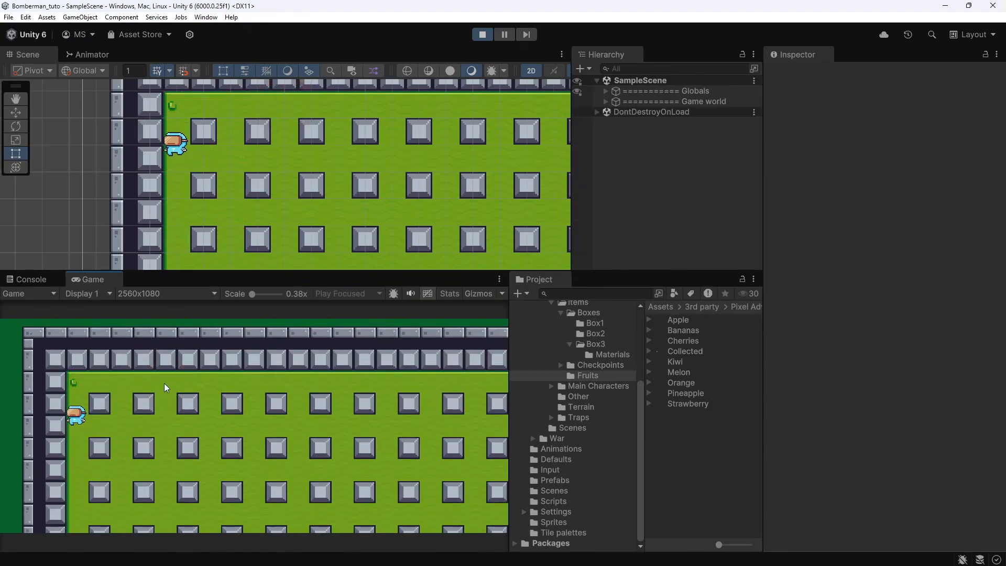
key(w)
click(482, 34)
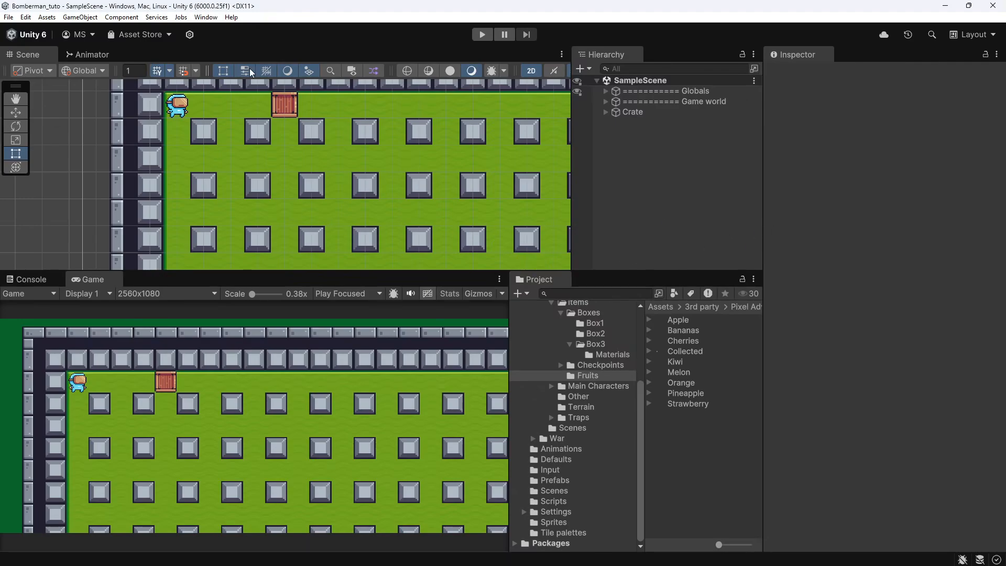
Set the Collected texture in the Fruits folder to 16 pixels per unit and apply the import settings
scroll(259, 122, up, 2)
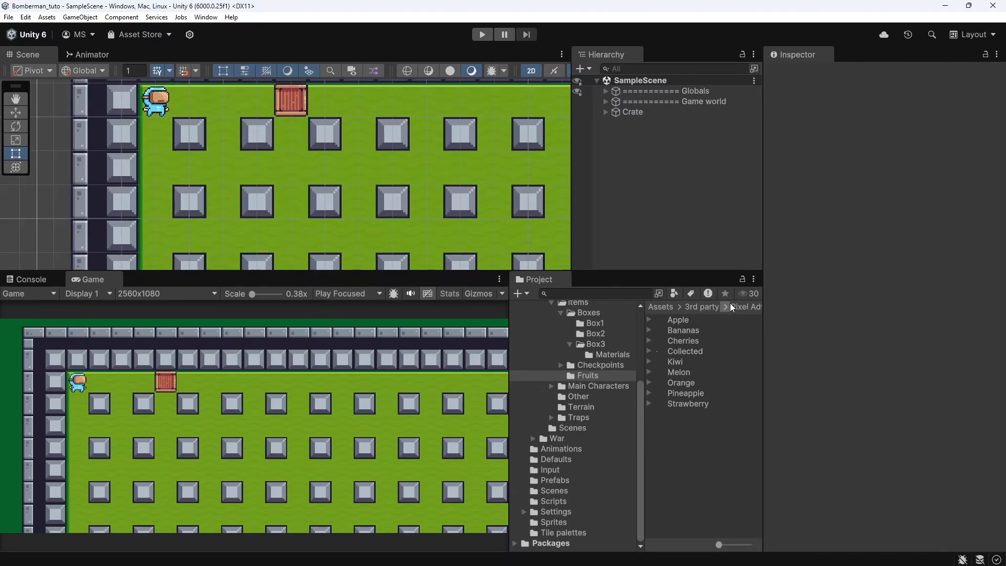
click(626, 374)
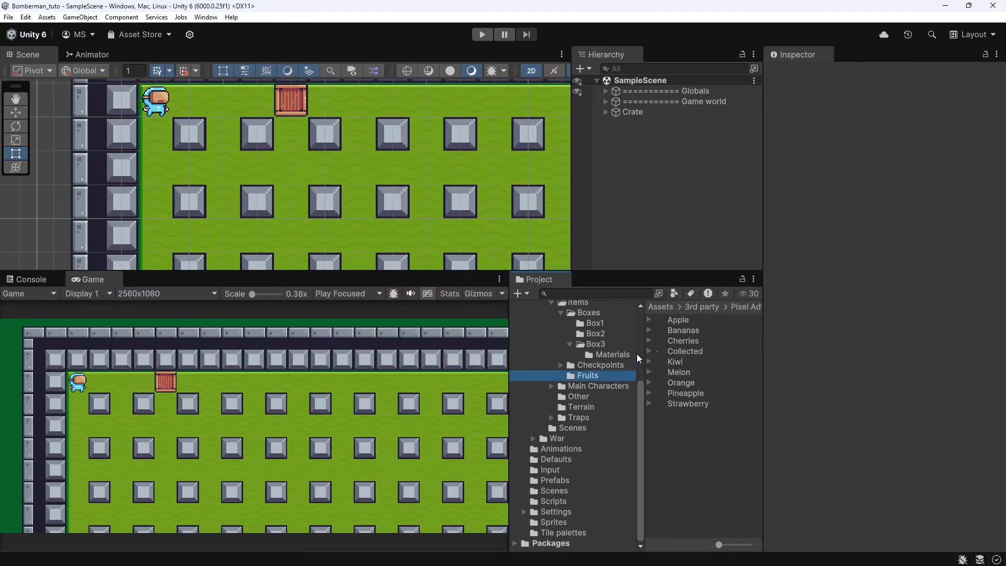
scroll(604, 360, up, 5)
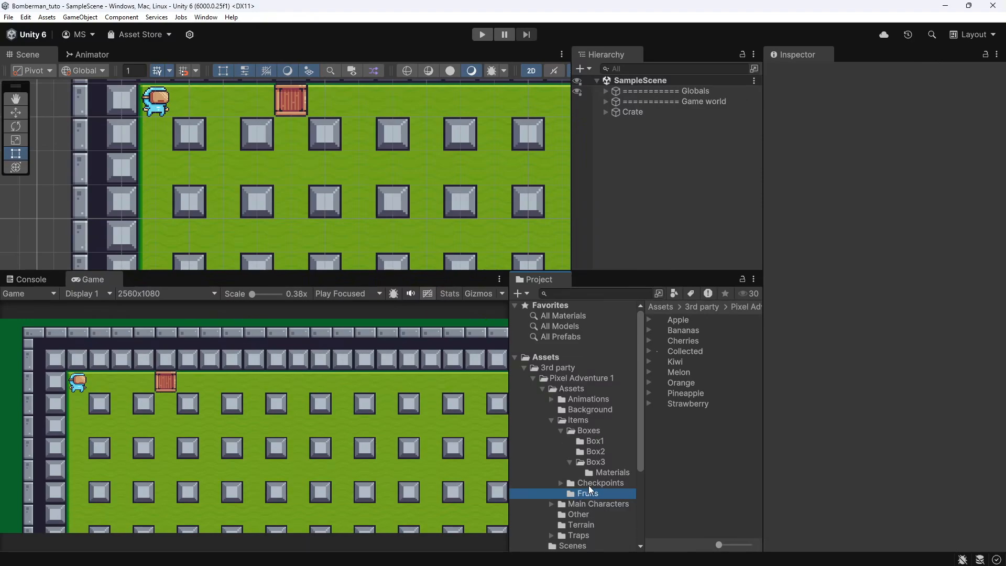
click(709, 358)
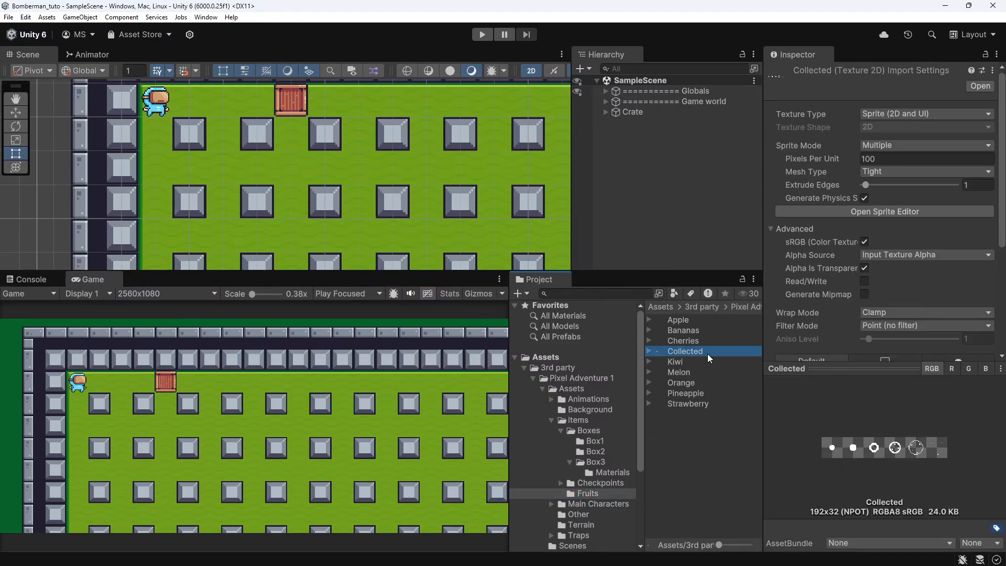
click(883, 157)
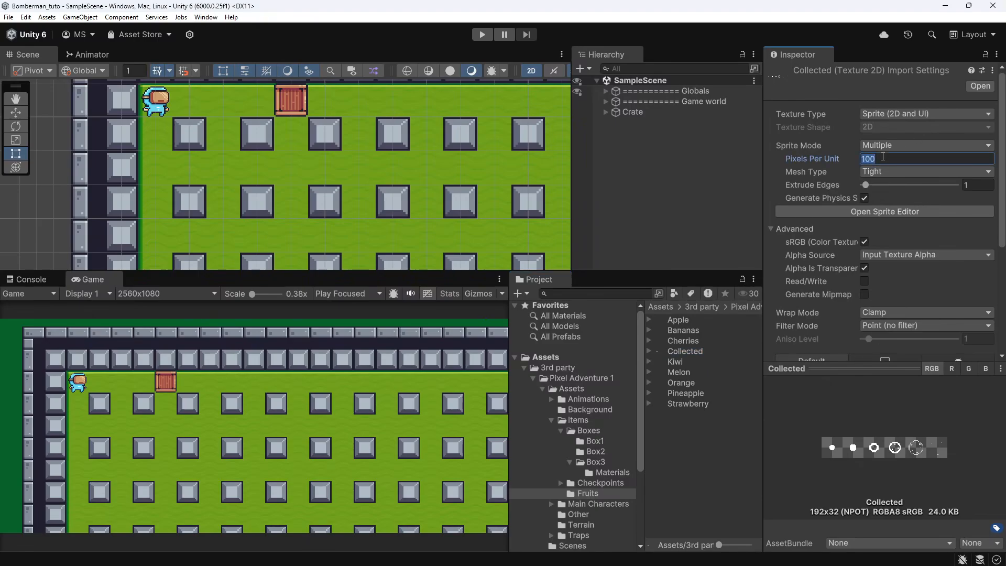
text(16)
scroll(950, 306, down, 5)
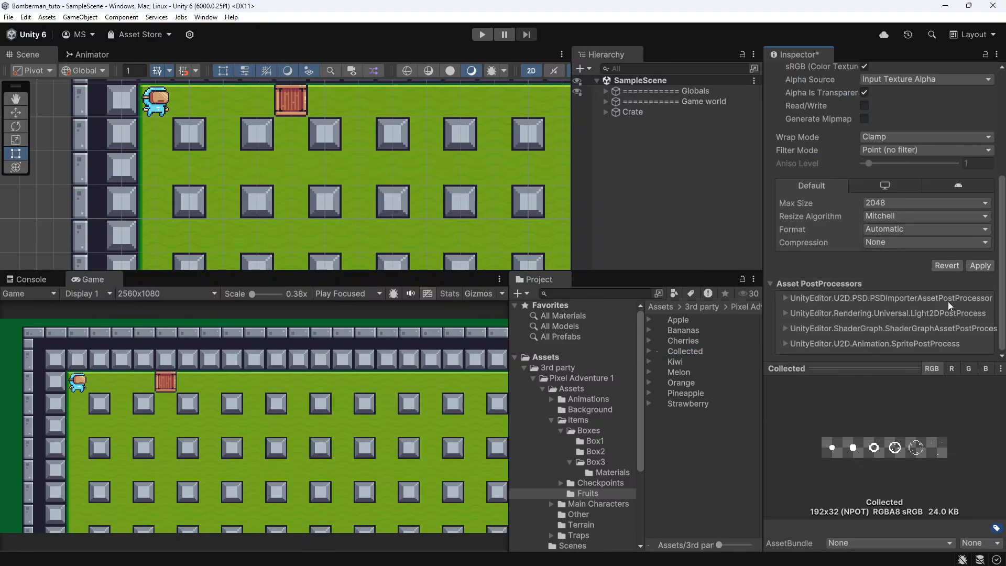
click(980, 266)
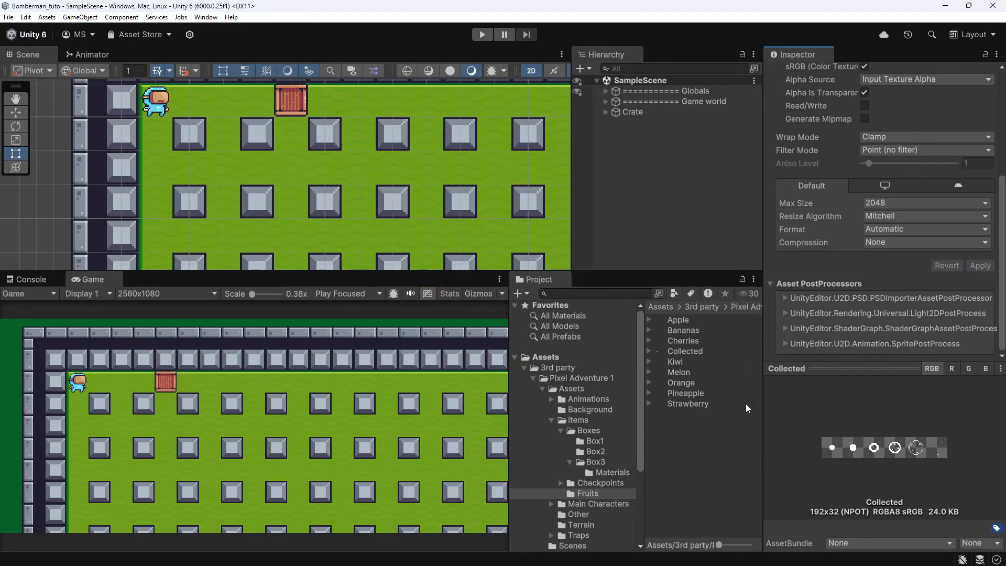
Place the Collected_0 sprite in the scene below the crate area and set its Order in Layer to 1
click(649, 351)
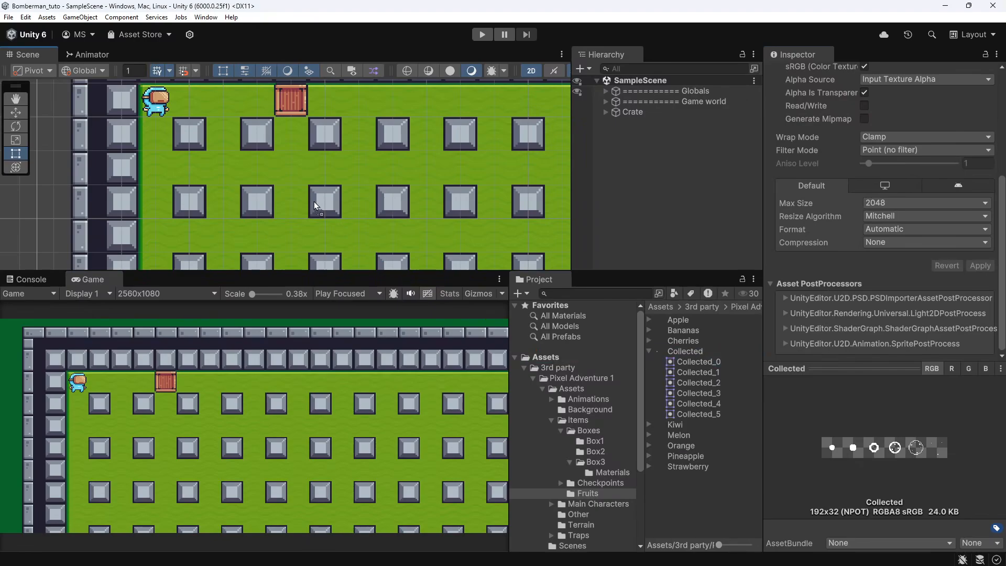
drag(286, 189, 366, 172)
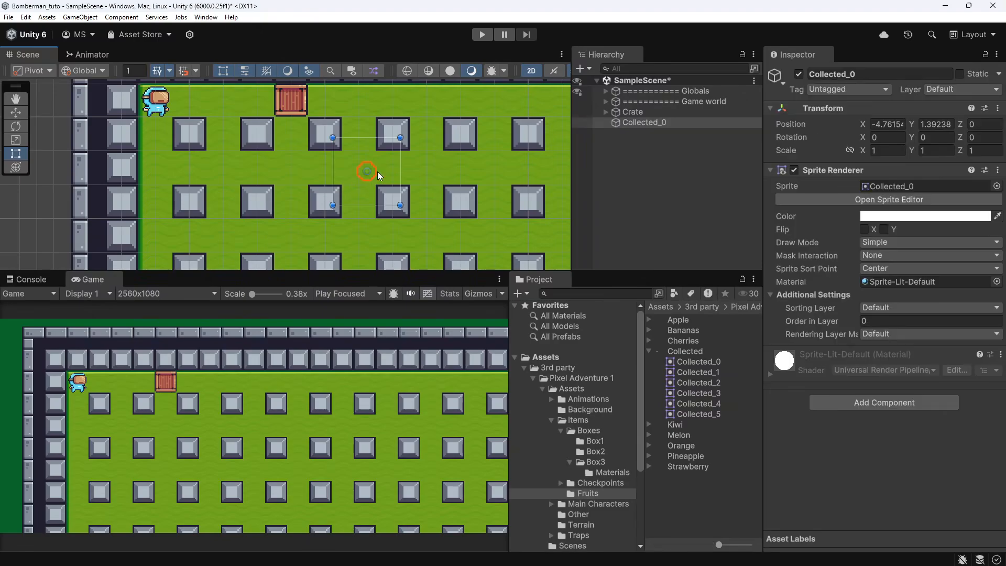
click(894, 321)
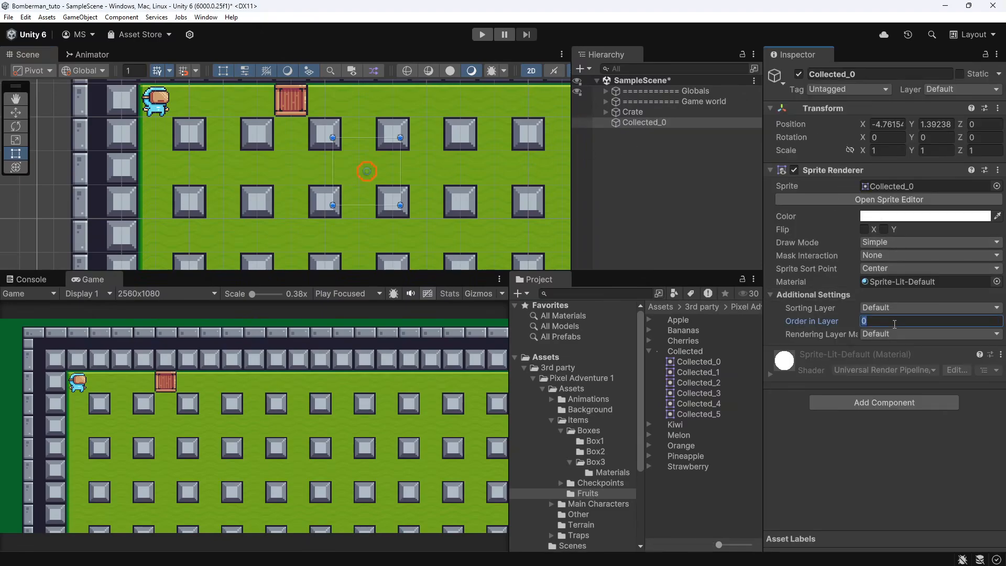
text(1)
scroll(320, 173, down, 1)
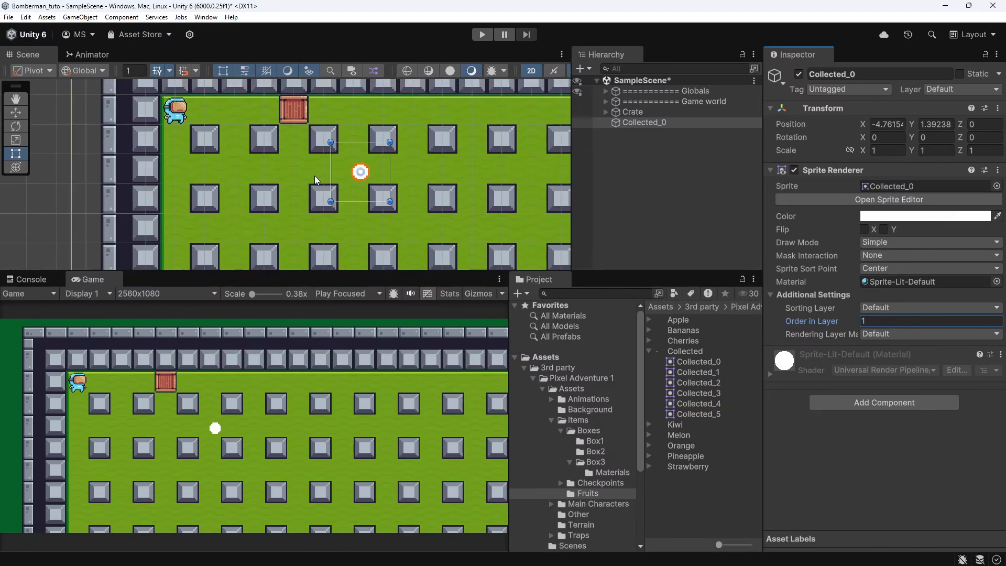
Move the Collected_0 object below the crate, setting its position to X -7 and Y 1.5
key(w)
drag(375, 168, 305, 168)
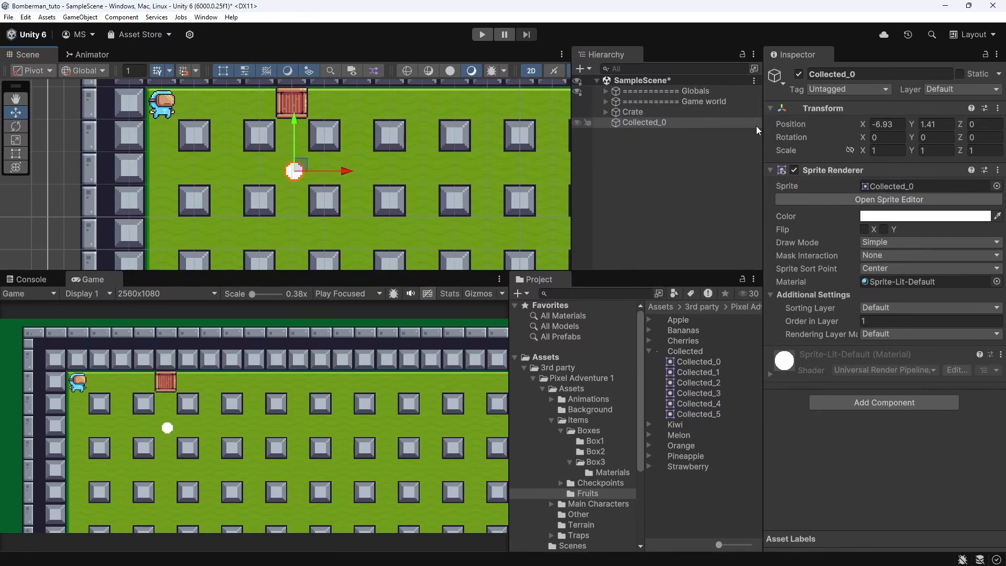
click(890, 127)
text(-)
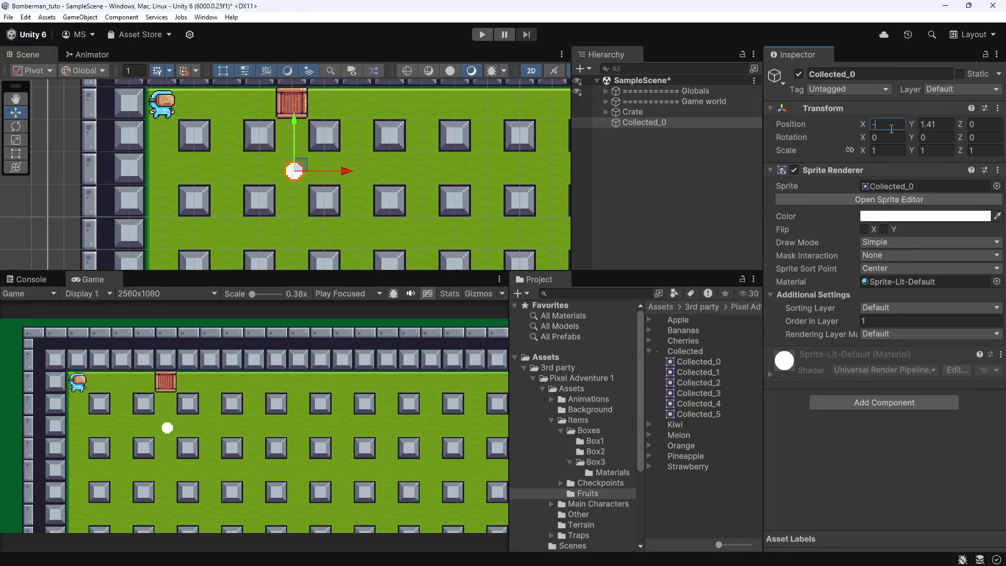
text(7)
key(Tab)
text(1)
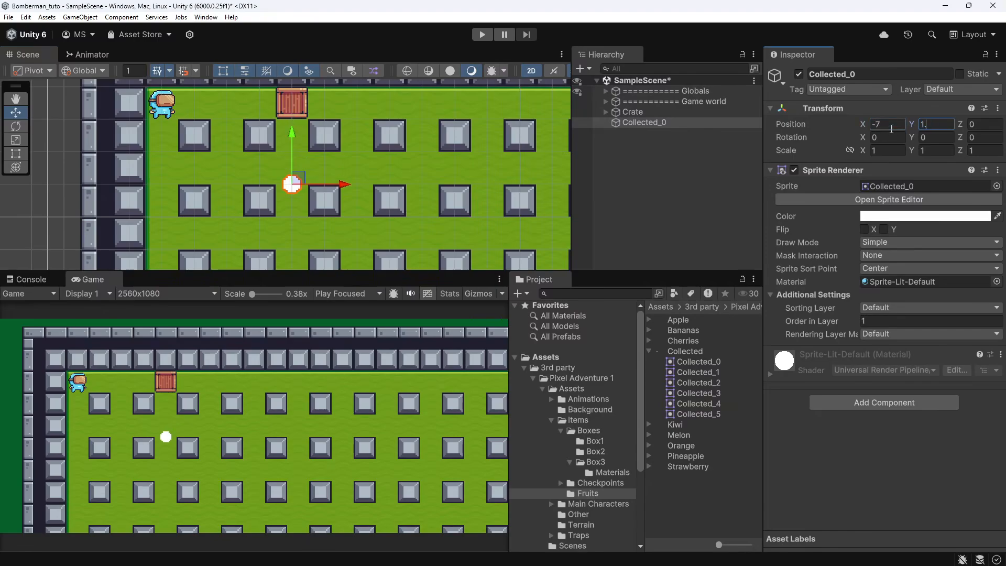
text(.5)
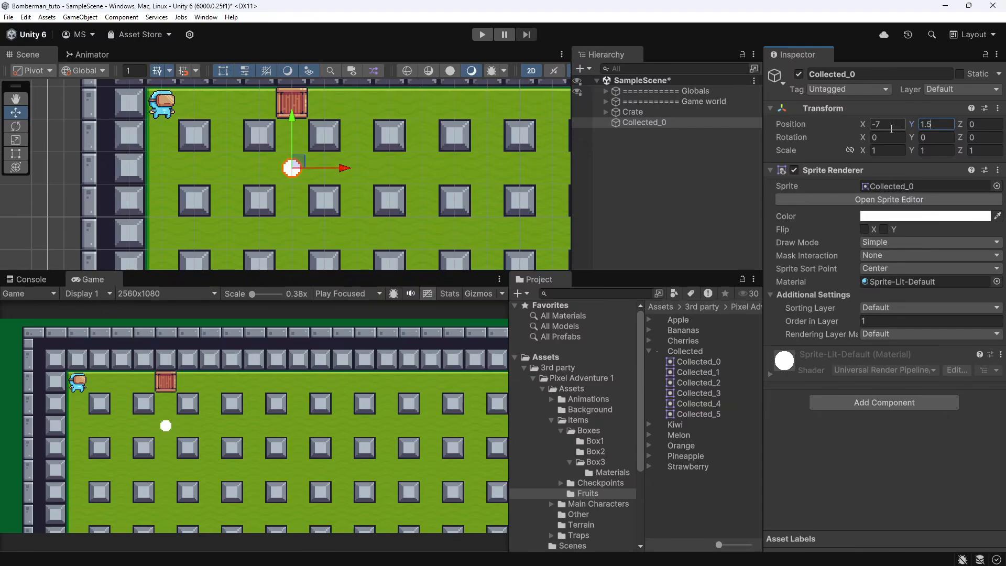
Change the Collected_0 sprite's color to orange-yellow FFB913
click(897, 216)
click(976, 281)
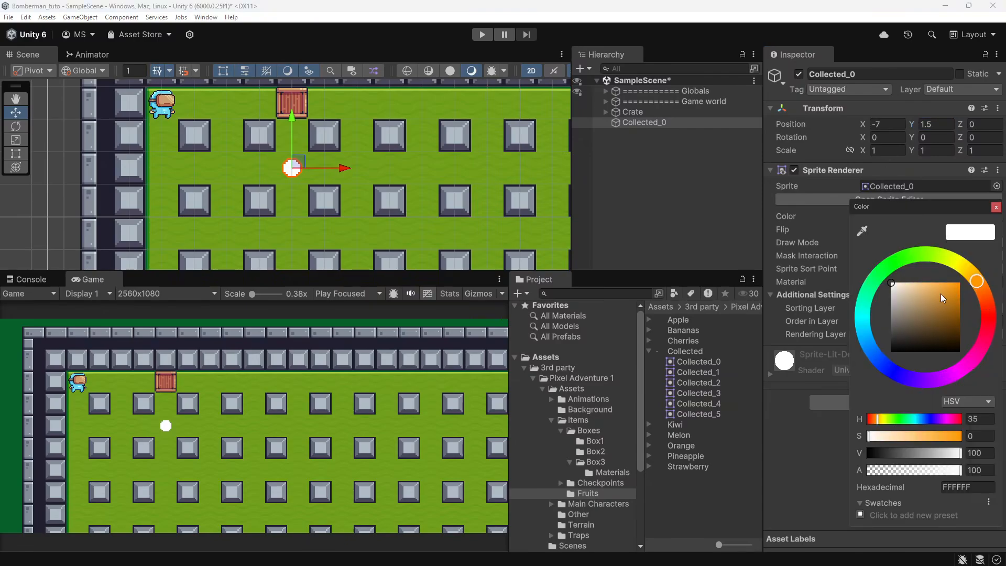
drag(923, 298, 981, 273)
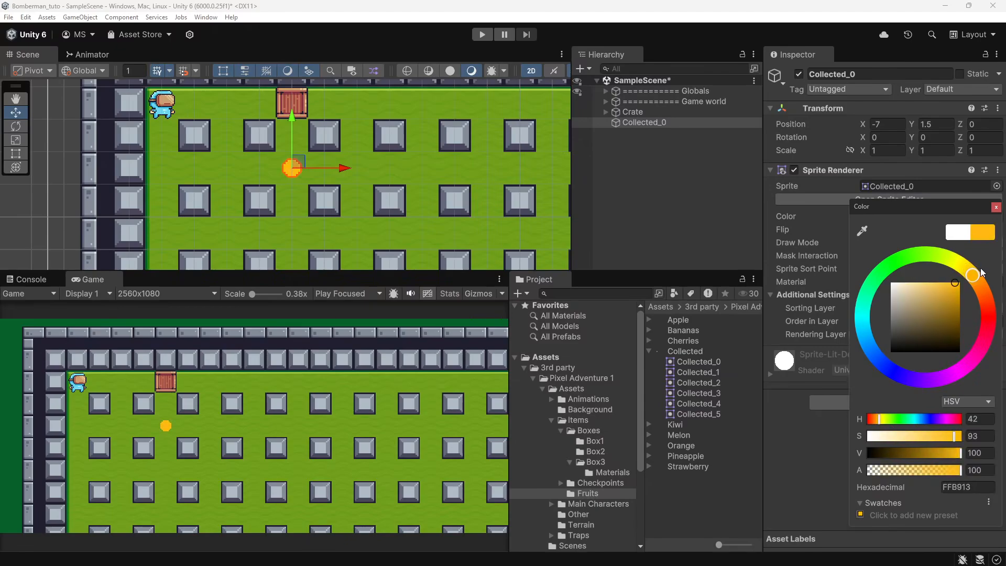
click(722, 232)
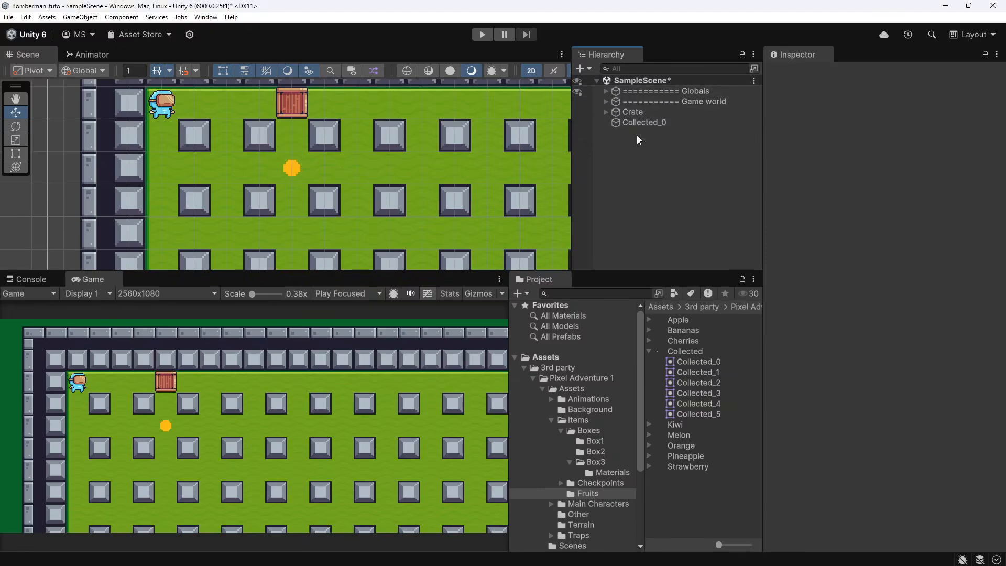
Add a Circle Collider 2D component to the Collected_0 object
click(643, 122)
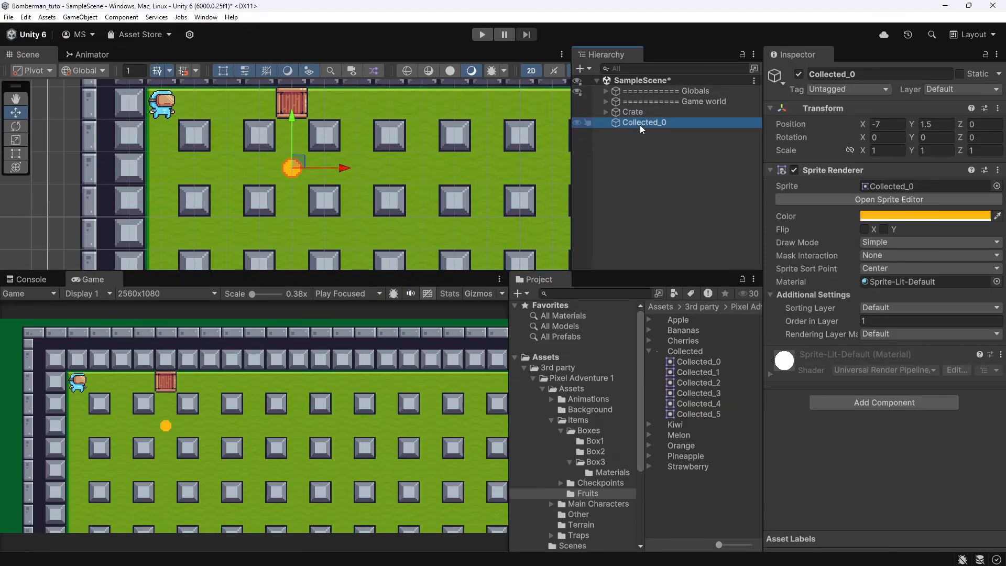
click(859, 403)
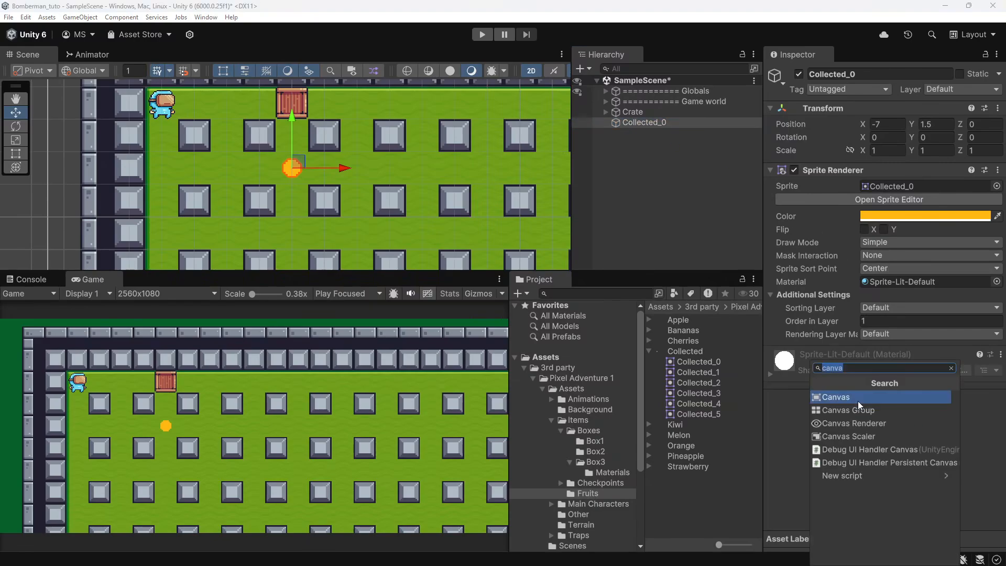
text(cir)
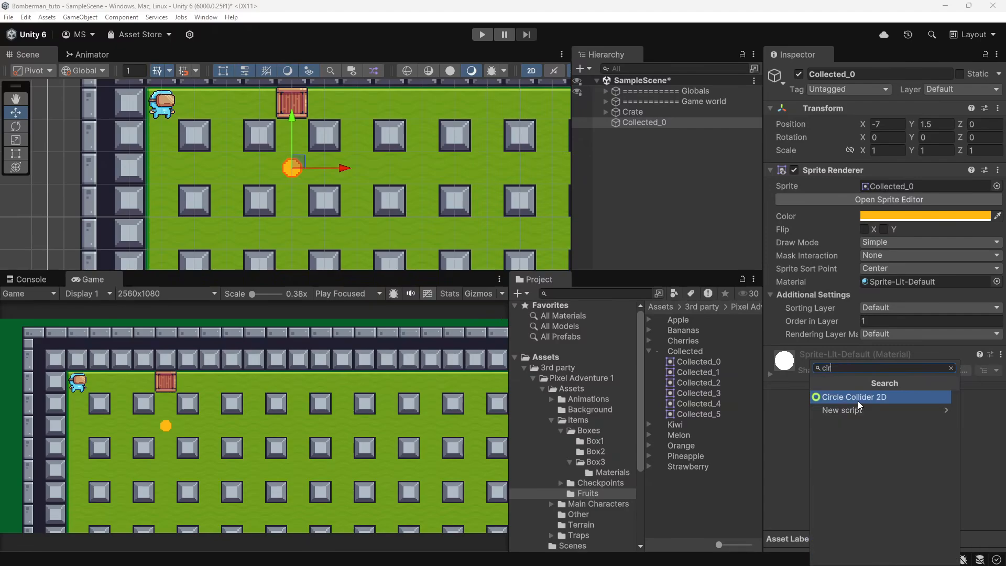
key(Return)
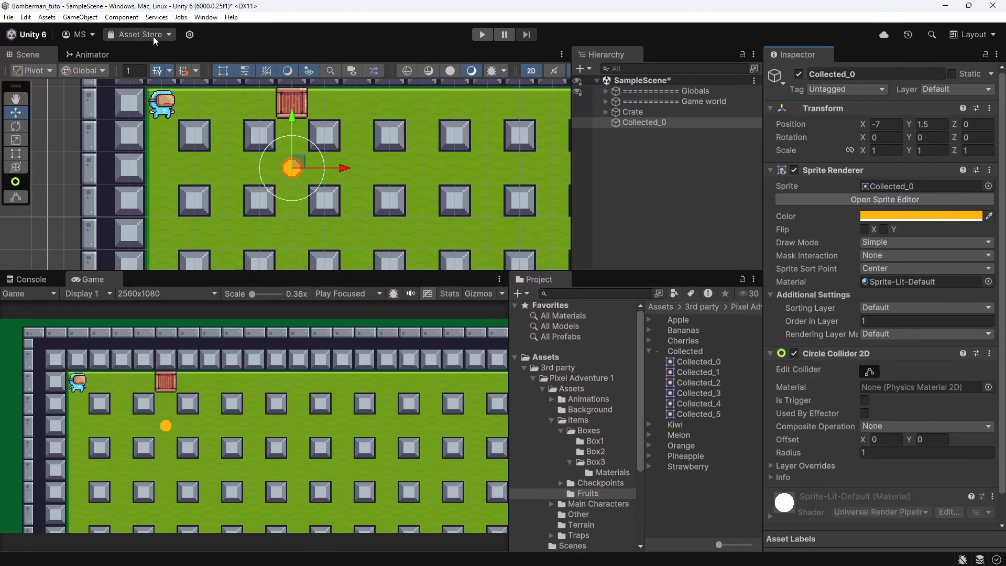
Set the circle collider's radius to 0.3 and enable Is Trigger on it
scroll(271, 92, up, 1)
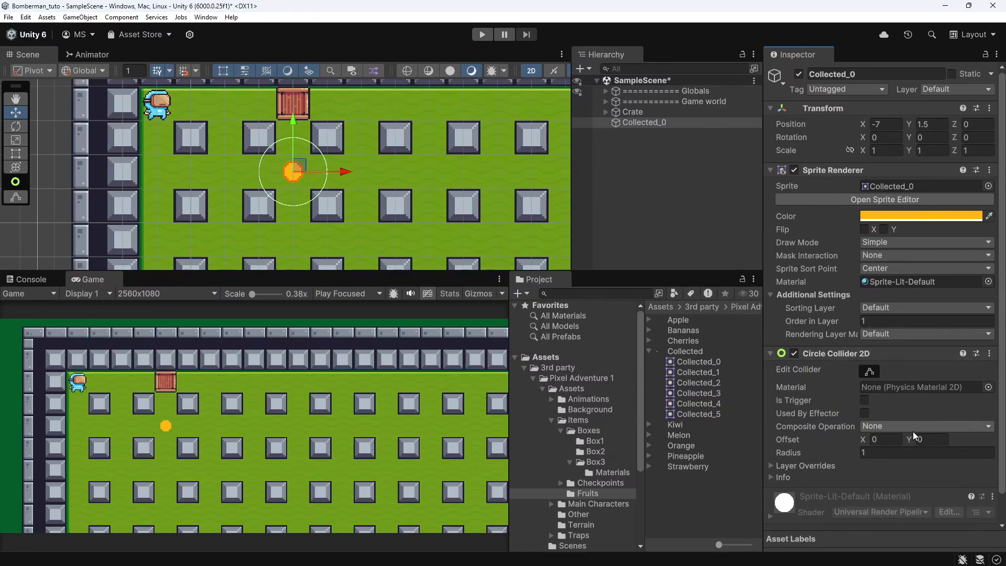
click(838, 457)
drag(838, 457, 821, 460)
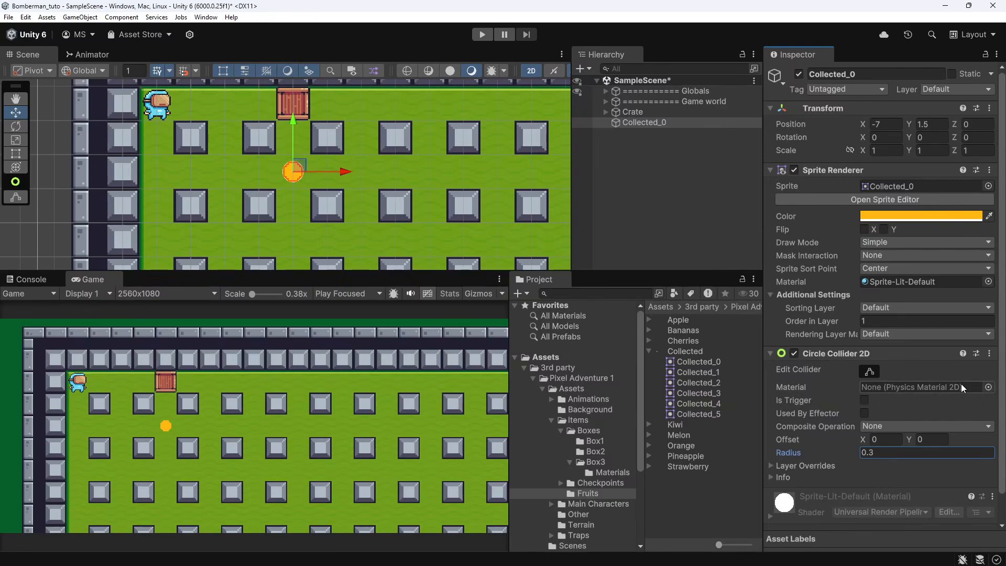
click(864, 401)
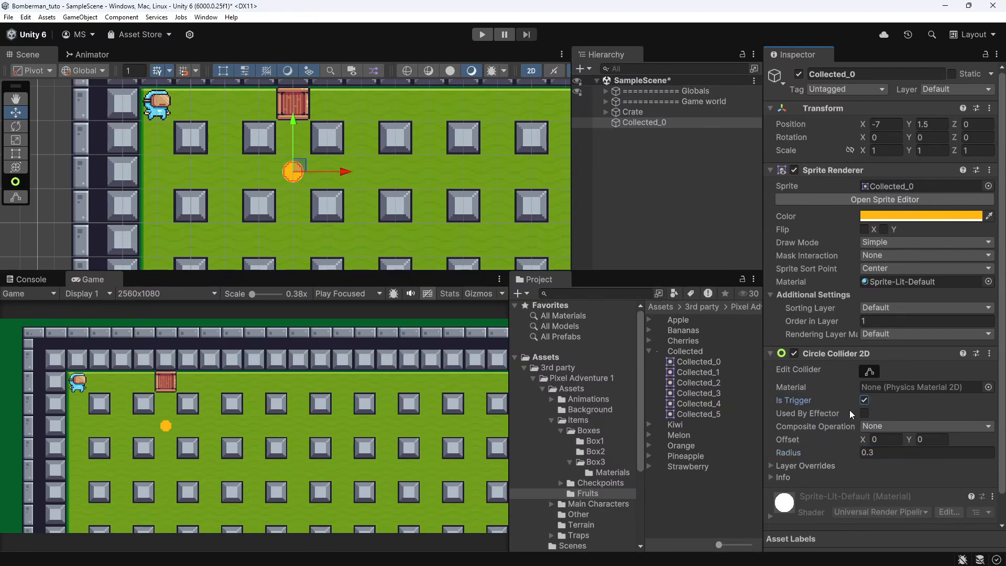
click(852, 354)
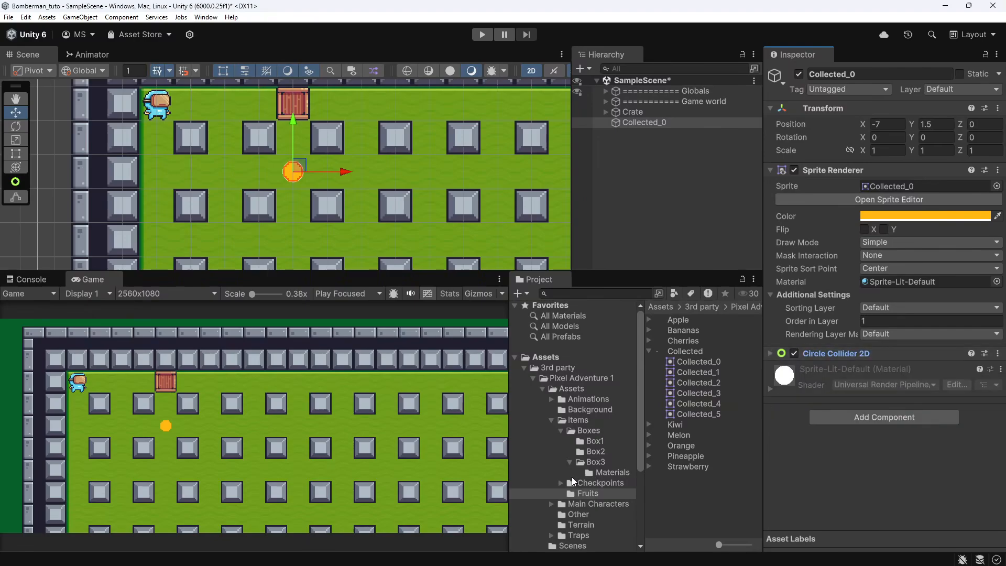
Create a MonoBehaviour script named PowerUp in the project's Scripts folder
scroll(595, 464, down, 3)
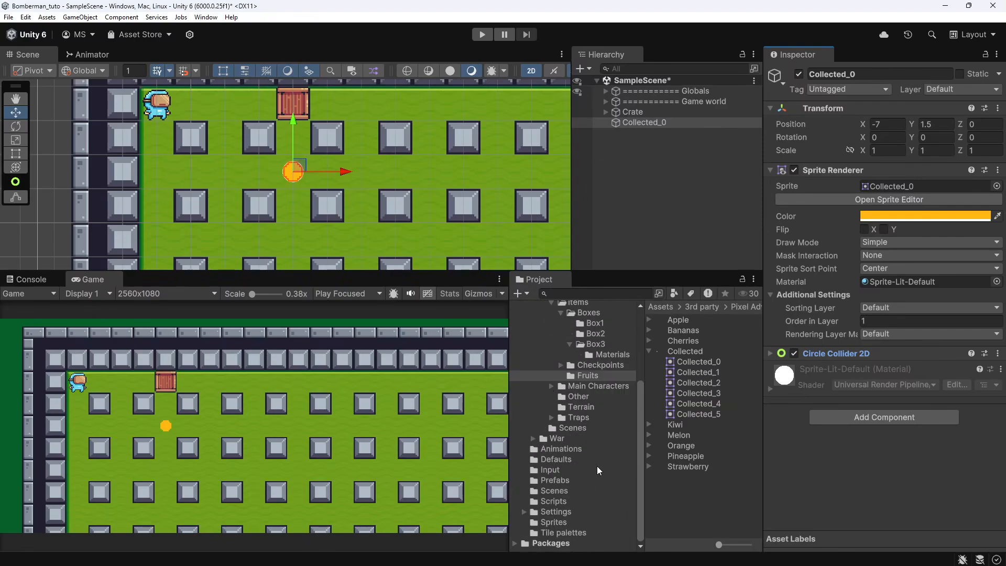
click(586, 500)
right_click(680, 411)
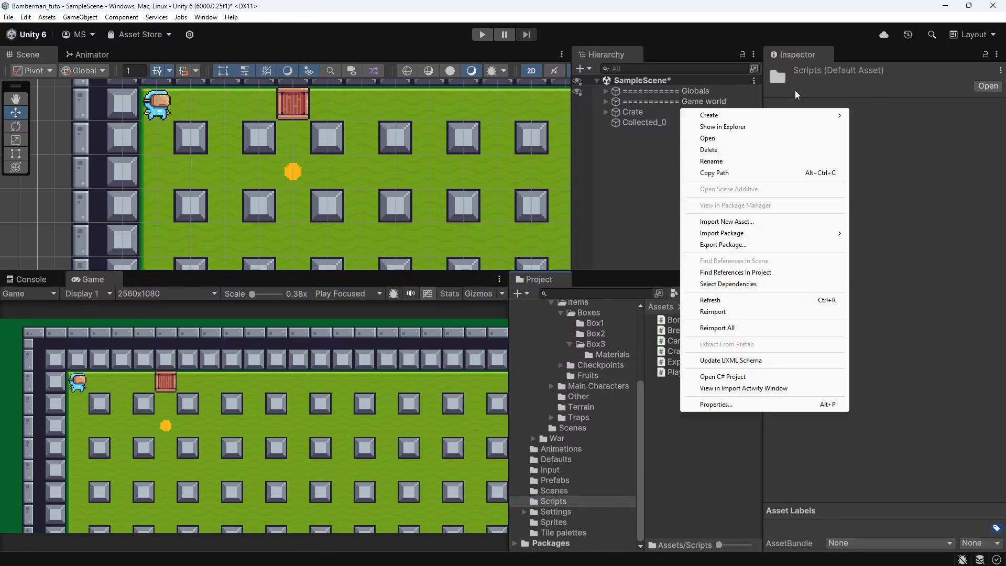
mouse_move(841, 116)
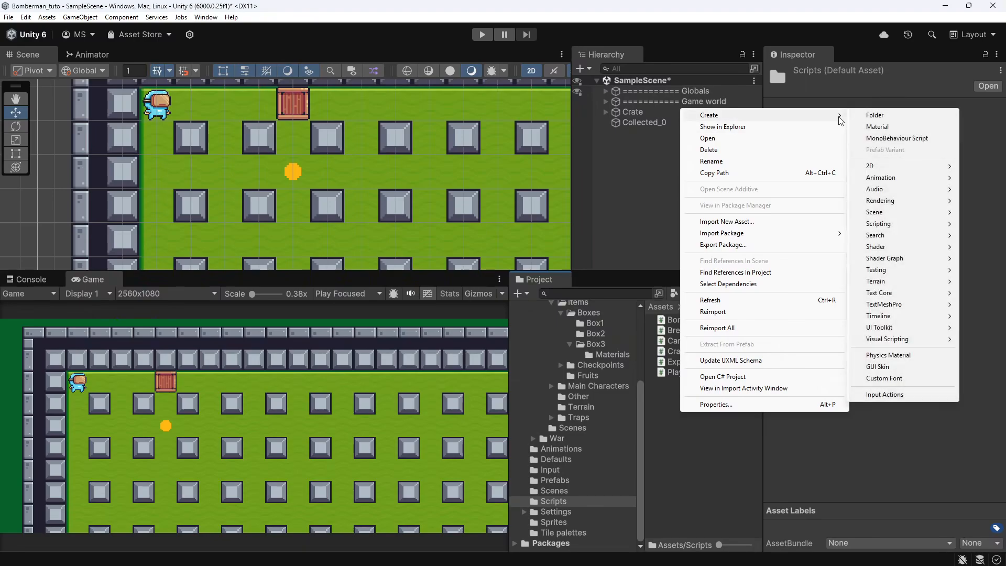
click(890, 137)
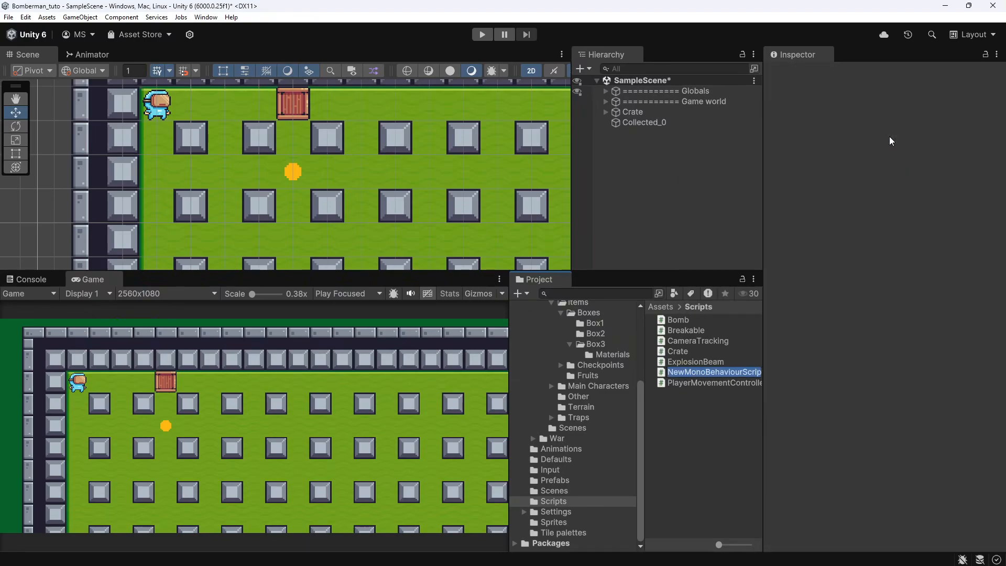
text(PowerUp)
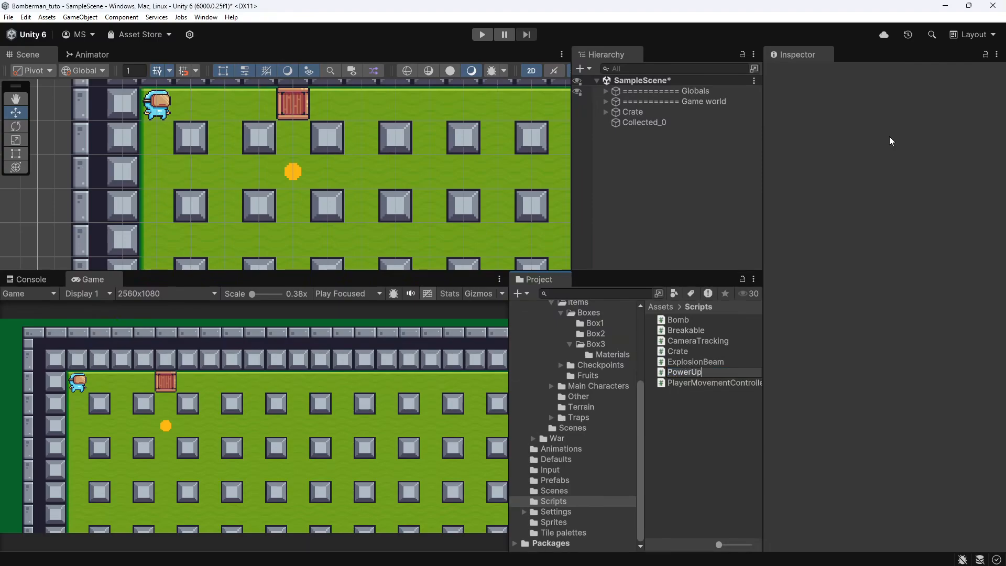
key(Return)
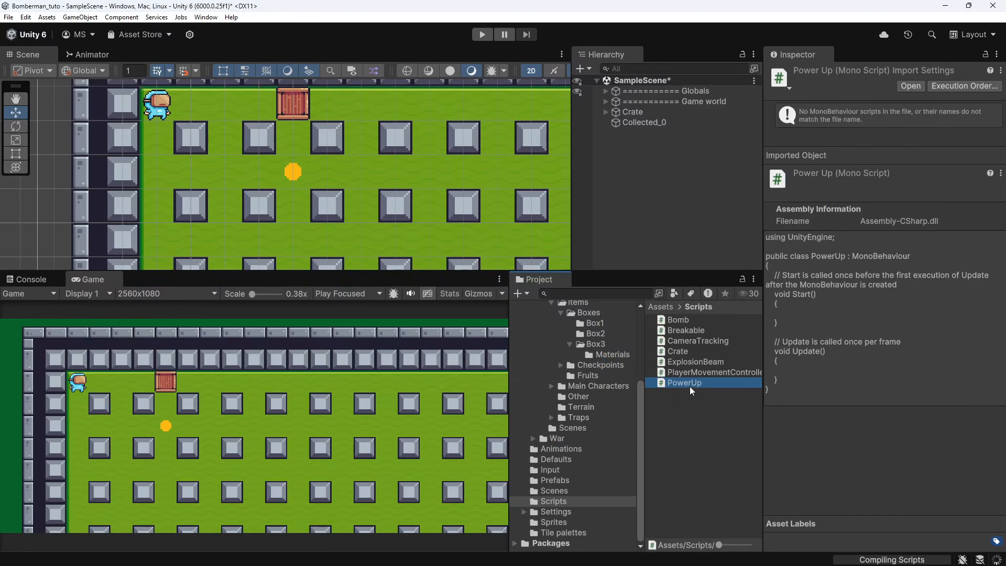
Switch to Rider and open the PowerUp script for editing
key(alt+Tab)
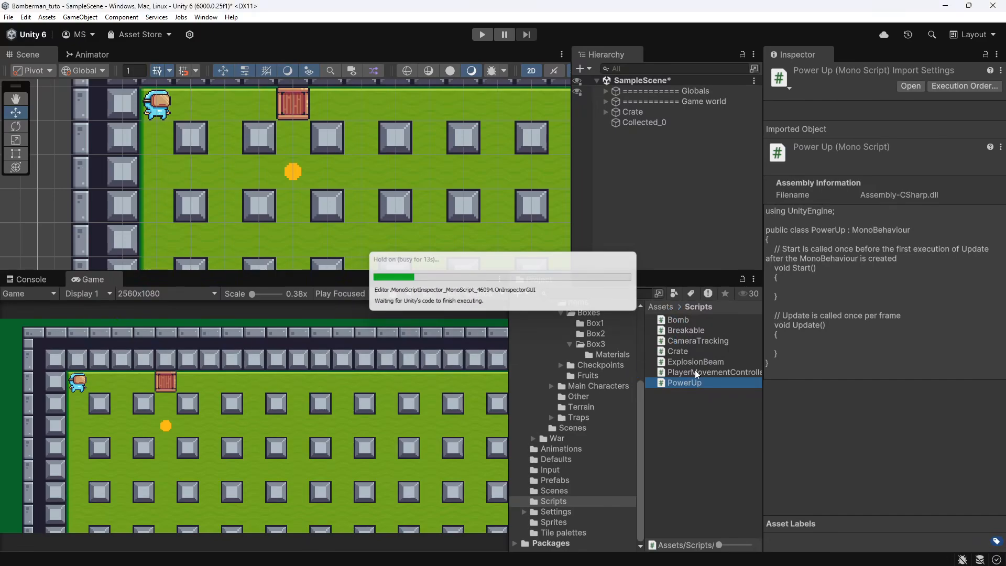
click(701, 329)
click(702, 320)
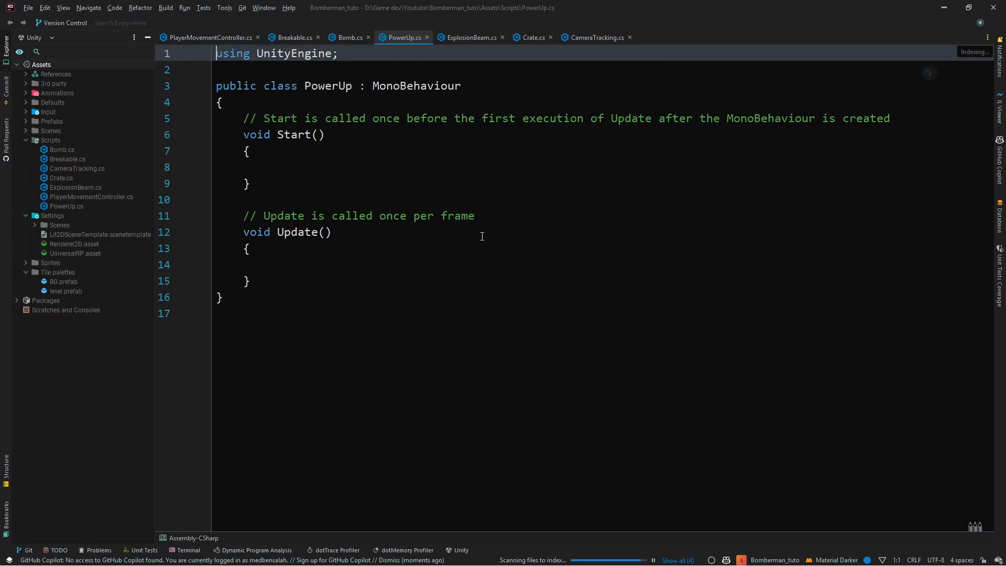
click(445, 229)
Switch to Unity and examine the components and script settings of the Bomb prefab in the Prefabs folder
key(alt+Tab)
scroll(602, 368, up, 4)
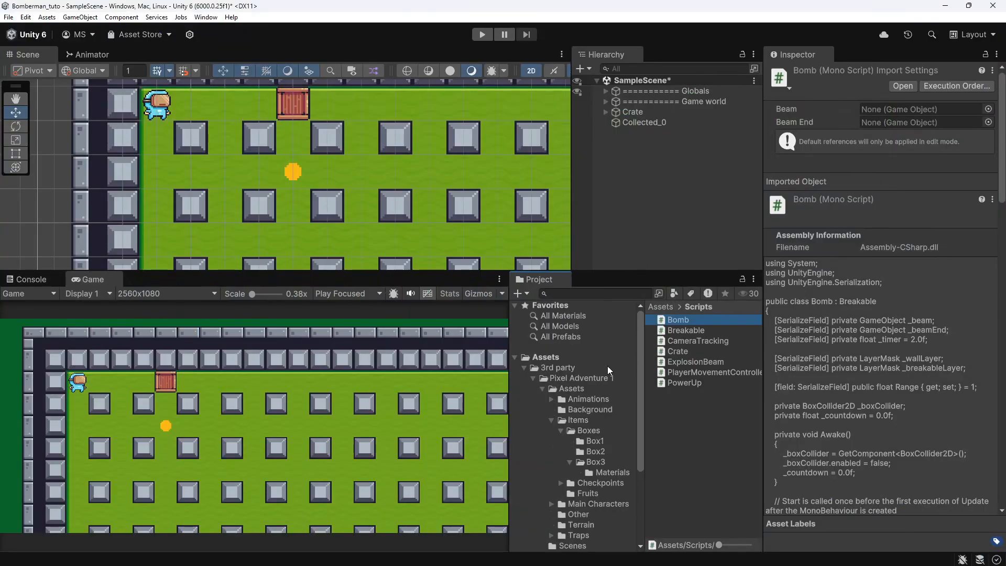
scroll(603, 414, down, 4)
click(577, 480)
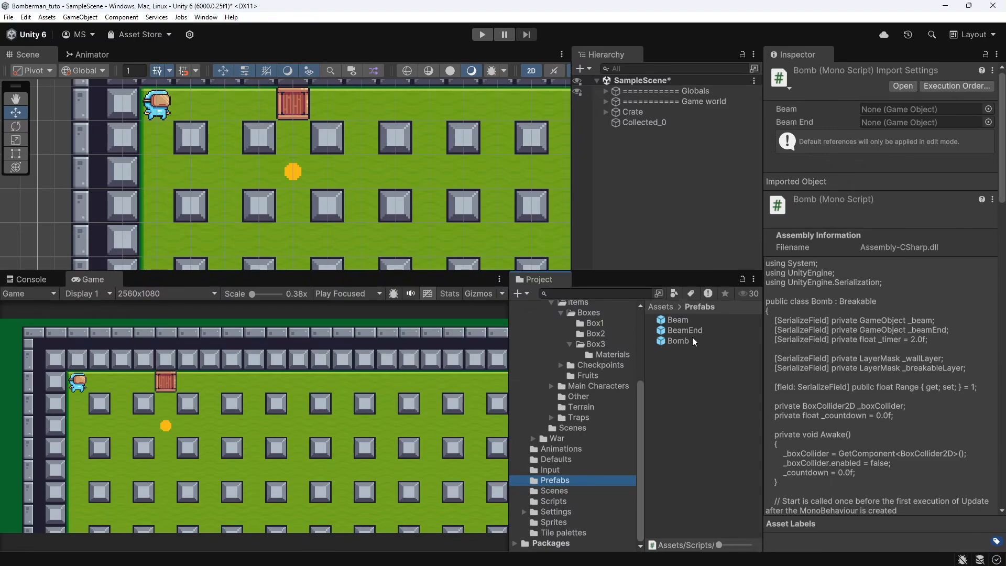
click(698, 339)
scroll(863, 335, down, 5)
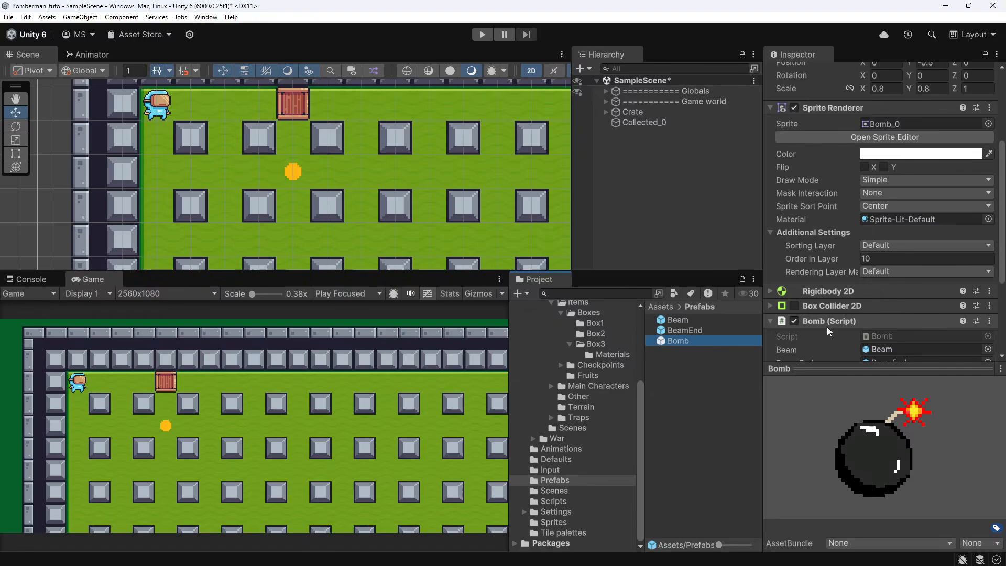
scroll(854, 318, down, 3)
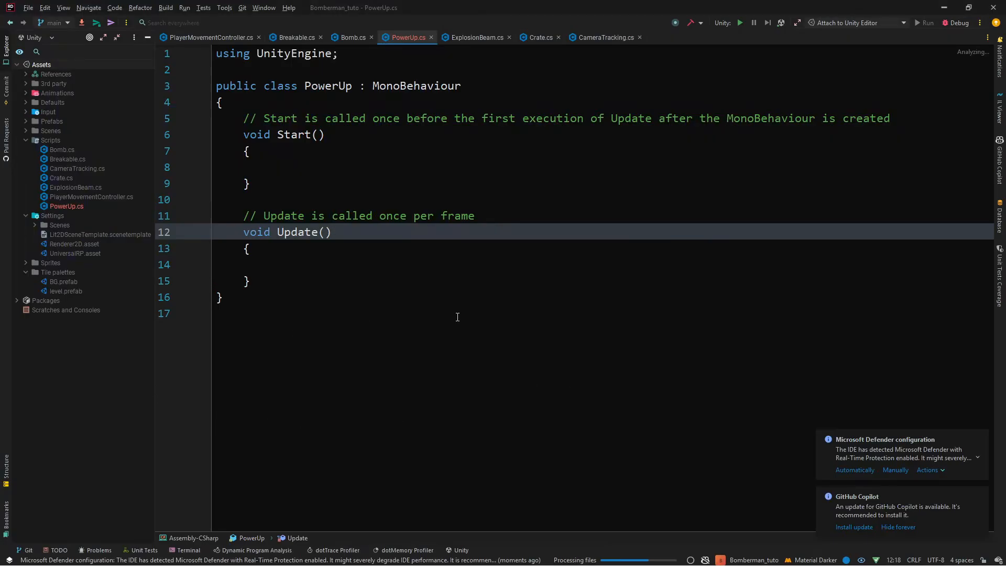
Switch to Rider and remove the [field: SerializeField] attribute from the Range property in Bomb.cs
click(433, 248)
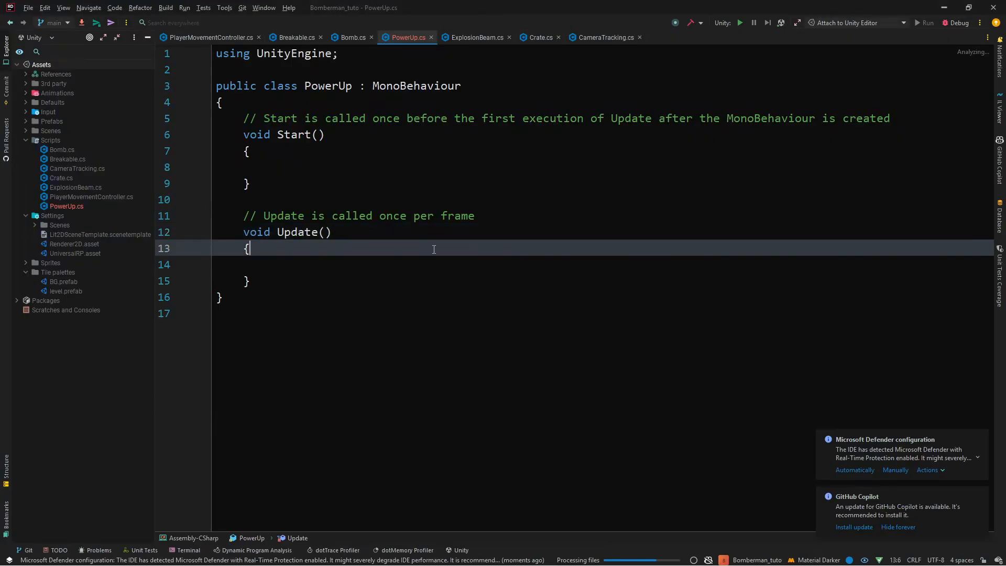
click(350, 38)
scroll(513, 318, up, 11)
scroll(513, 318, up, 10)
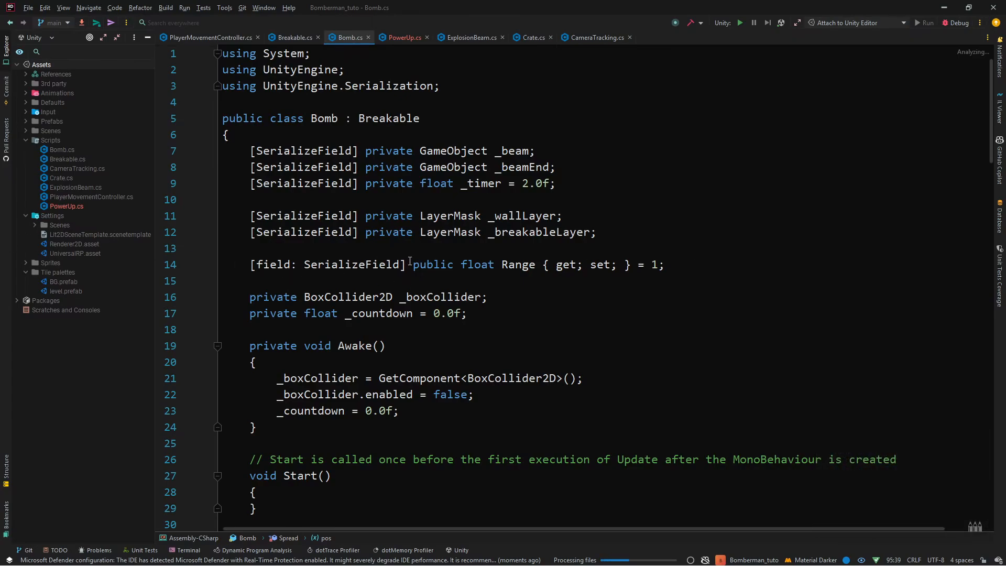
drag(413, 264, 413, 249)
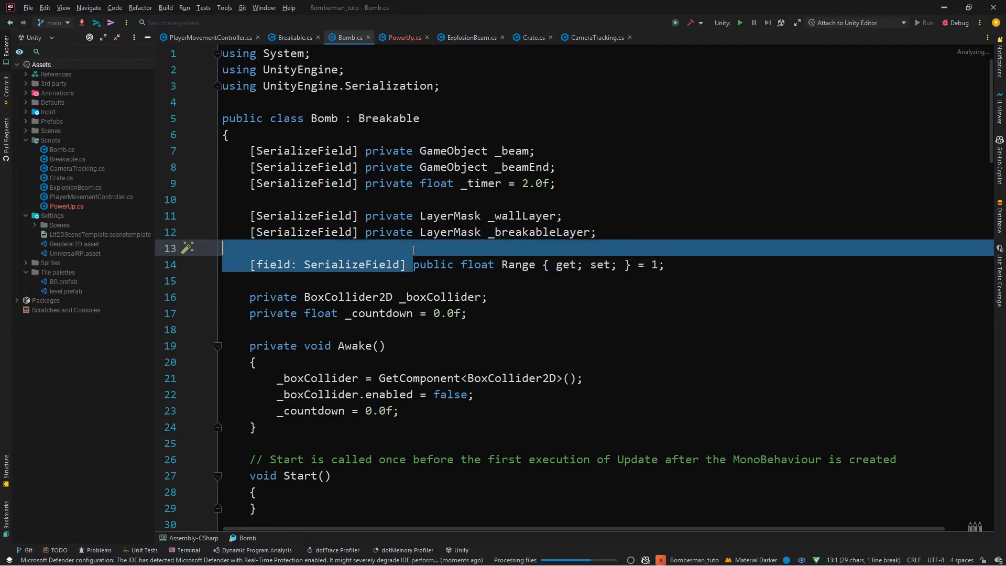
key(Return)
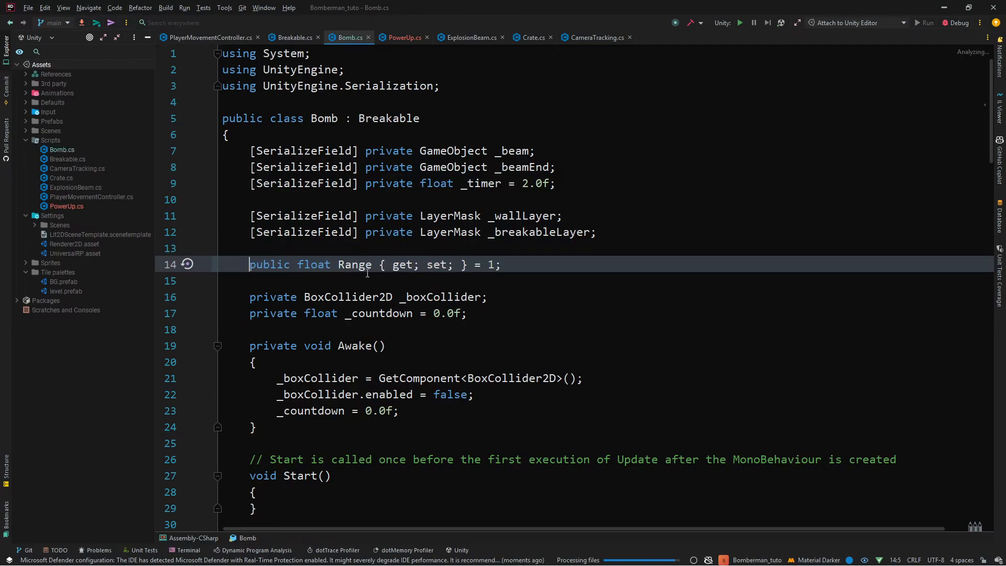
Make the public float Range property in the Bomb class static
click(290, 265)
text(stati)
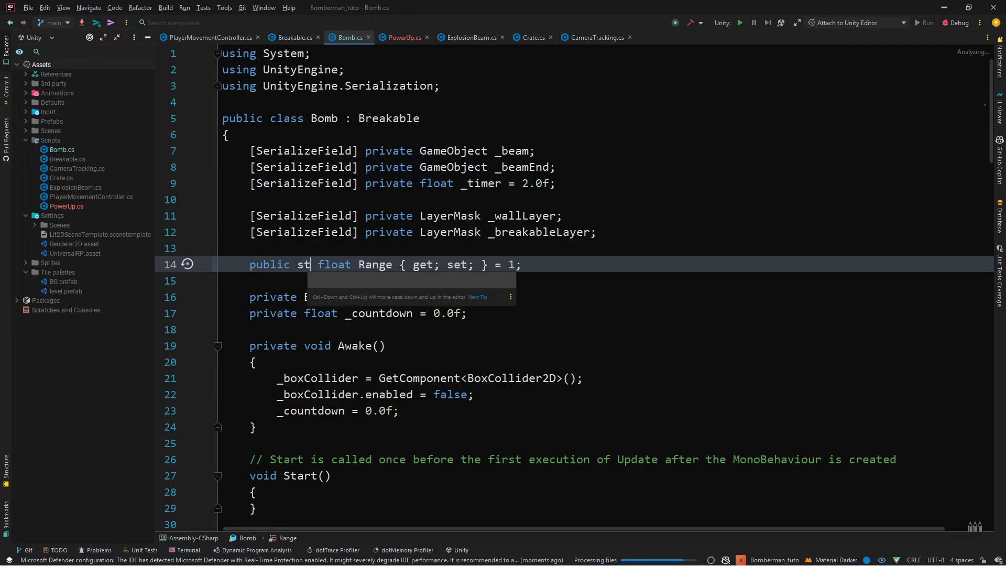
text(c)
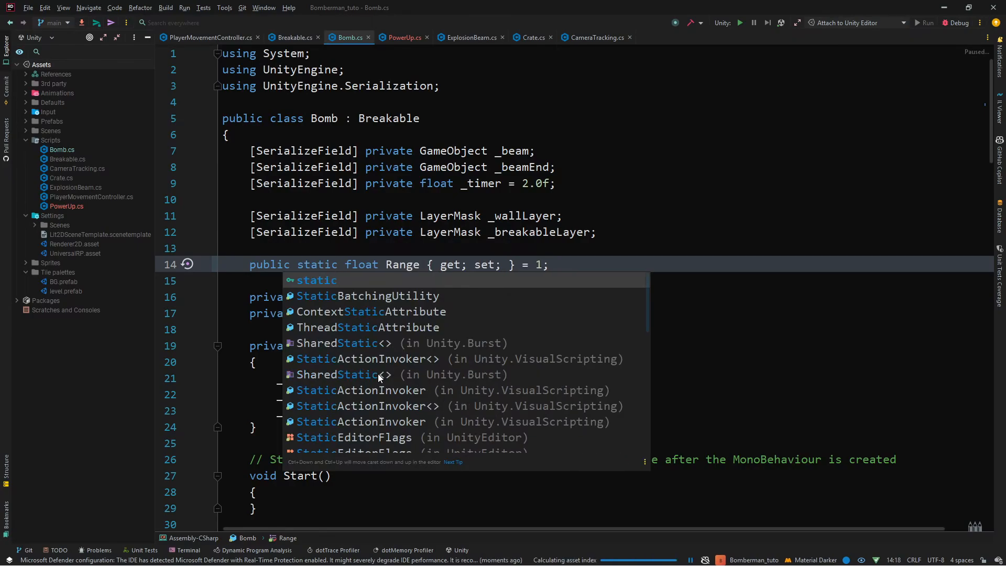
key(End)
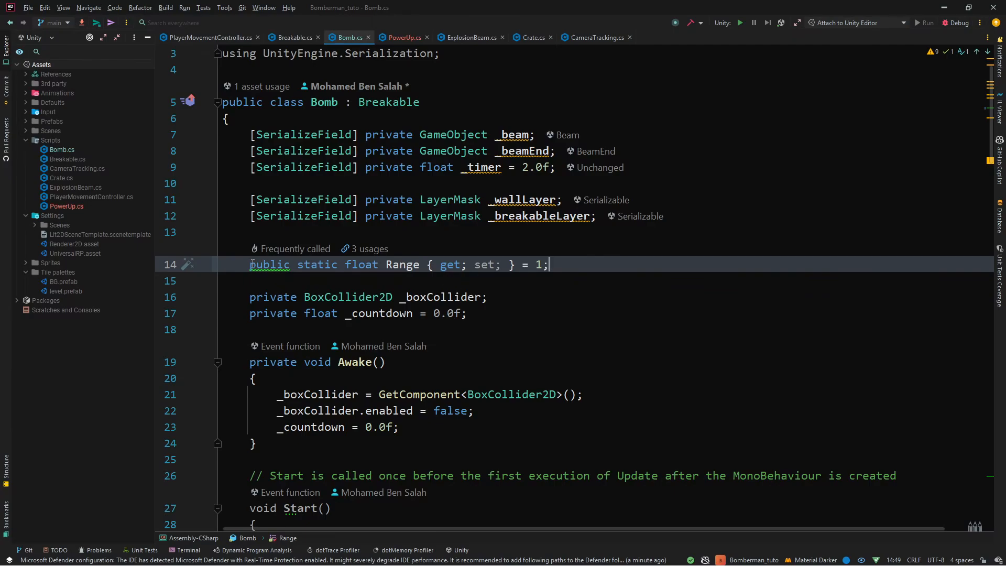
Delete the default Start and Update methods with their comments from the PowerUp class in PowerUp.cs
click(404, 38)
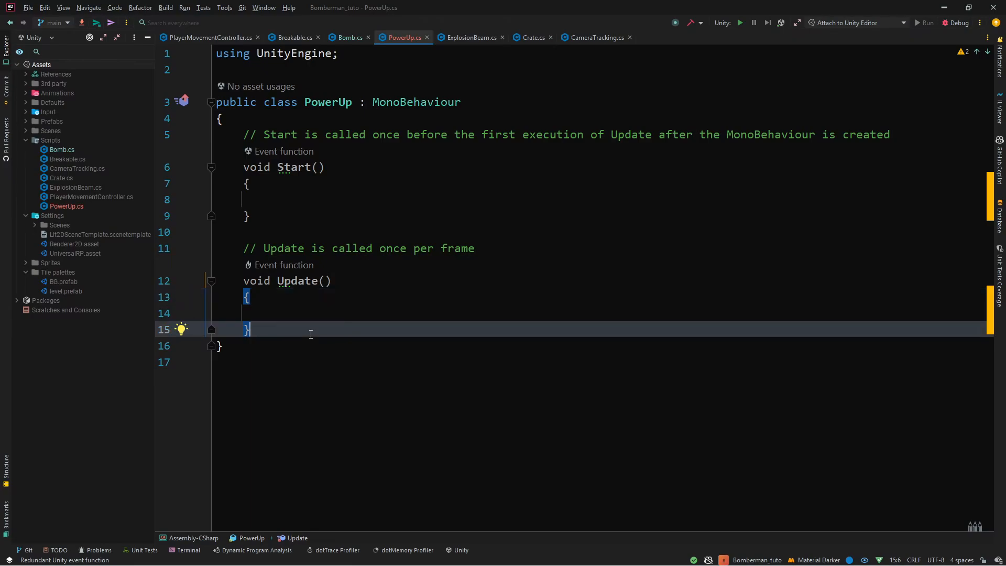
drag(312, 332, 318, 118)
key(BackSpace)
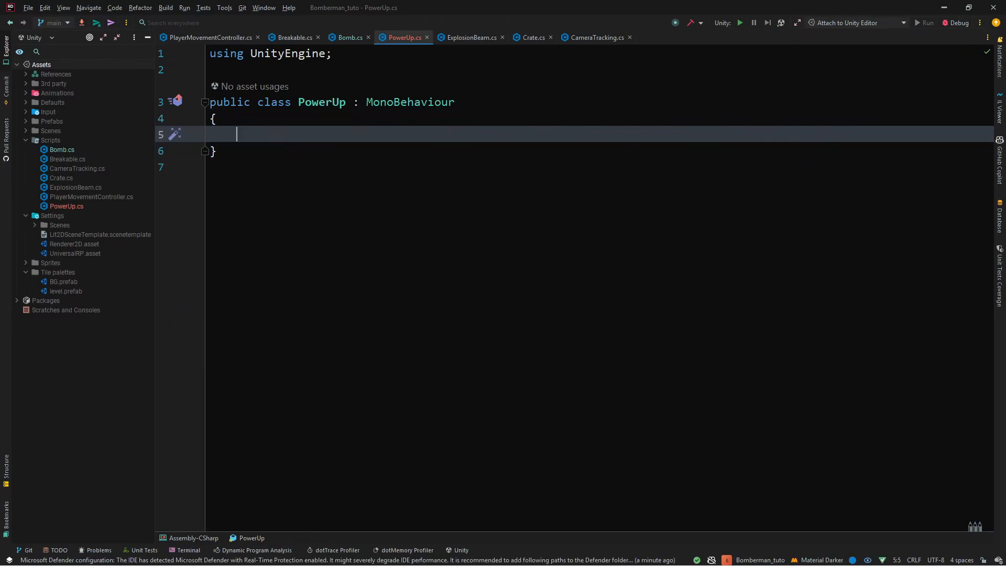
Add a private OnTriggerEnter2D(Collider2D other) event method to the empty PowerUp class
text(ontri)
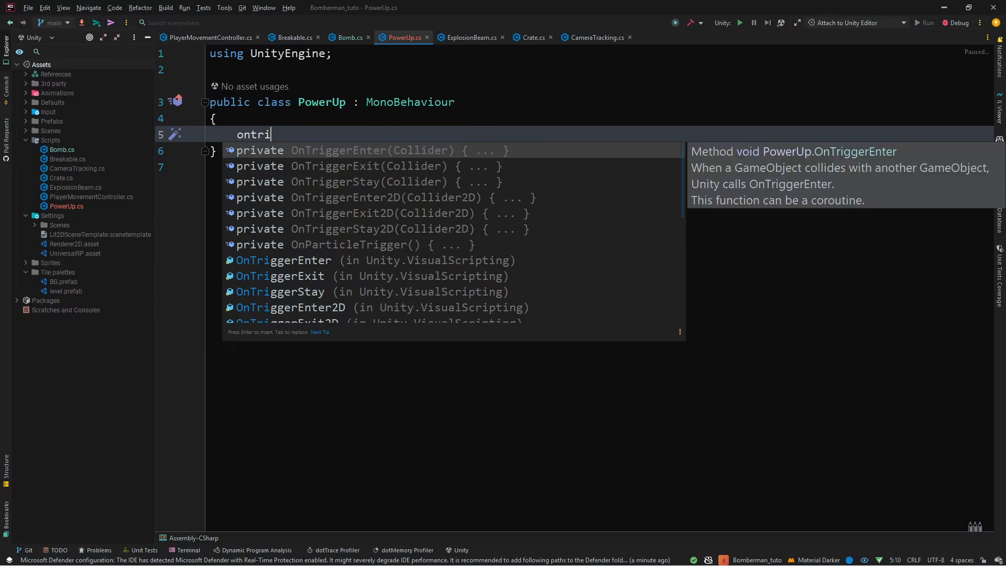
key(Down)
key(Down)
key(Down)
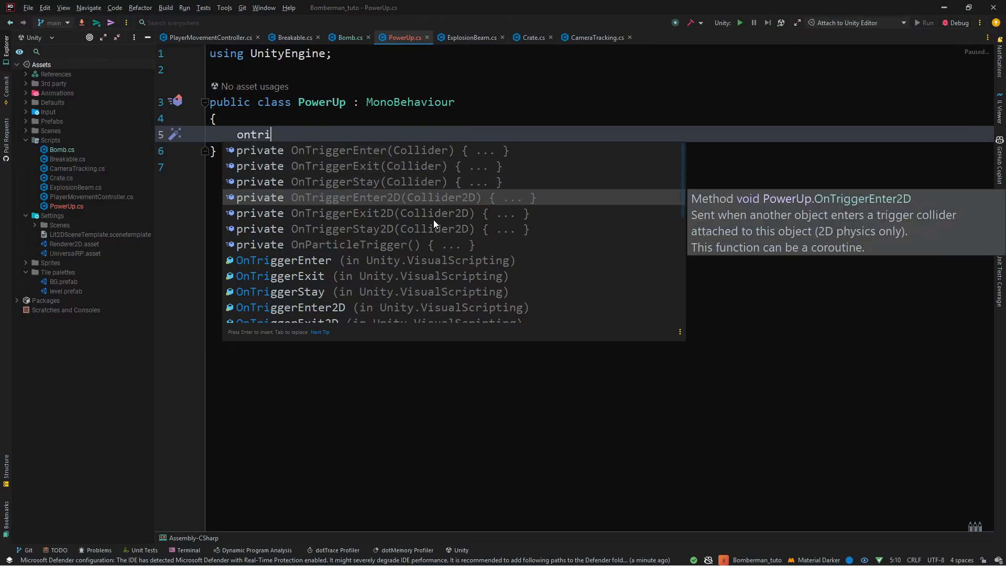
key(Return)
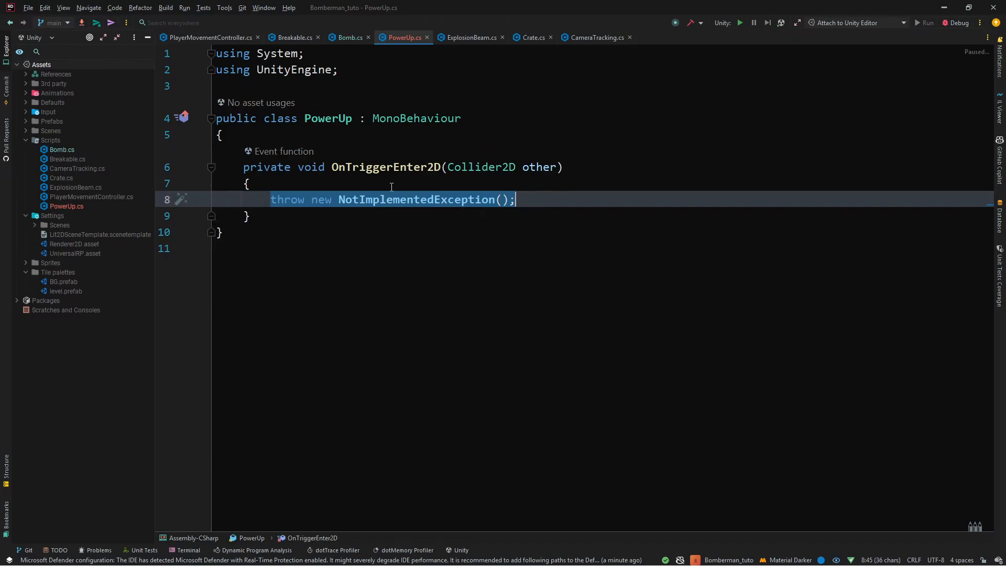
Add an if statement to OnTriggerEnter2D with the condition other.gameObject.CompareTag("Player")
text(if)
key(Tab)
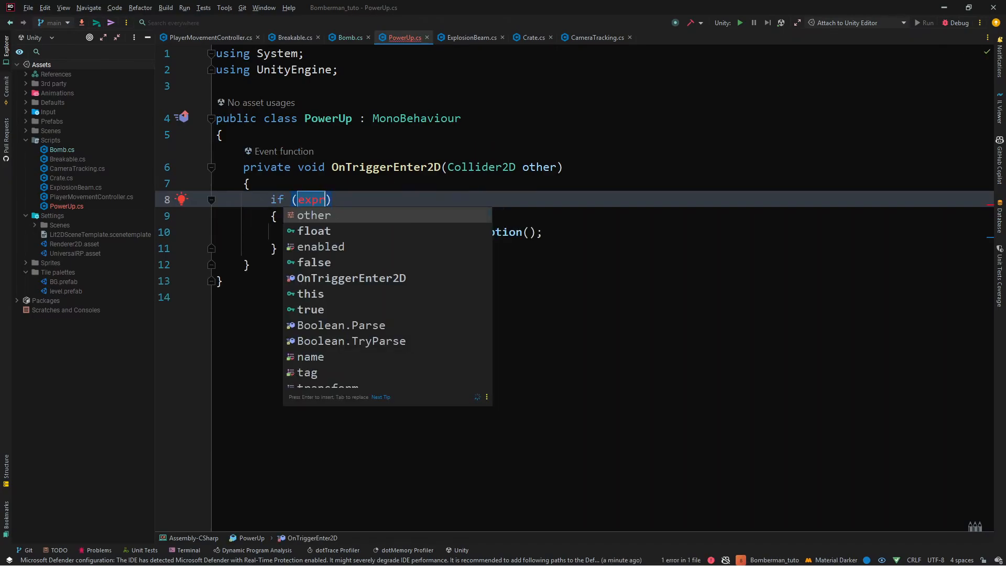
key(Return)
text(.)
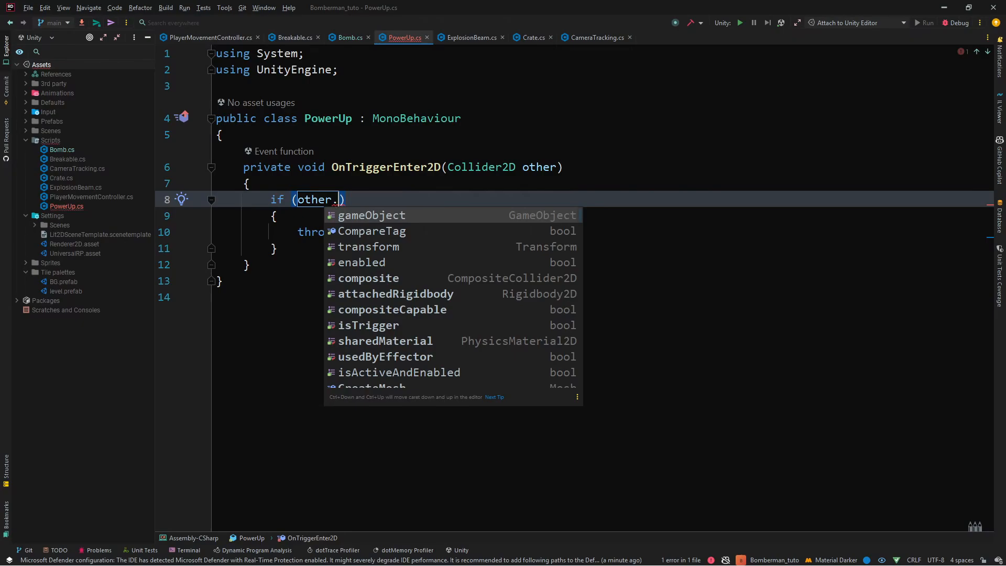
key(Return)
text(.c)
key(Return)
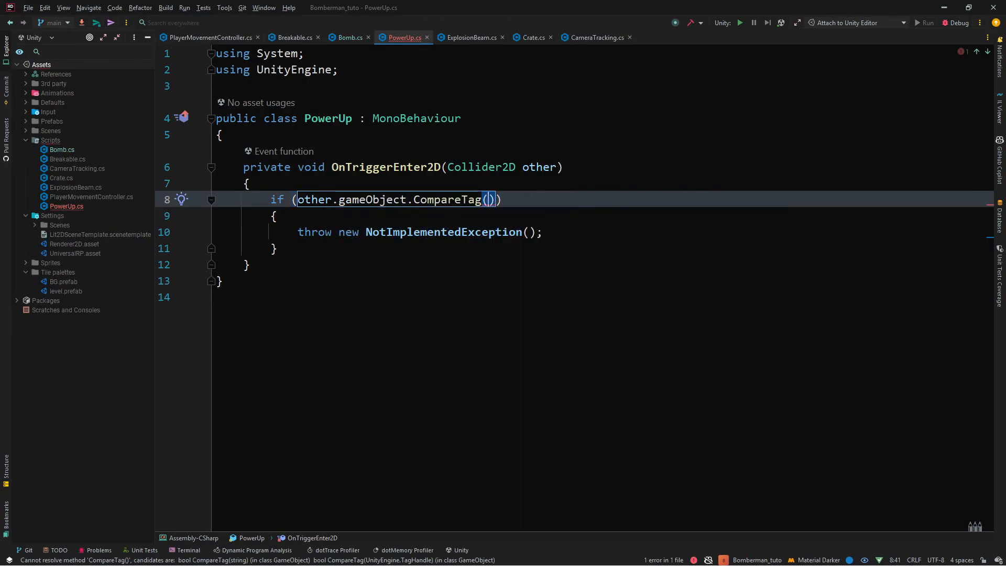
text("P)
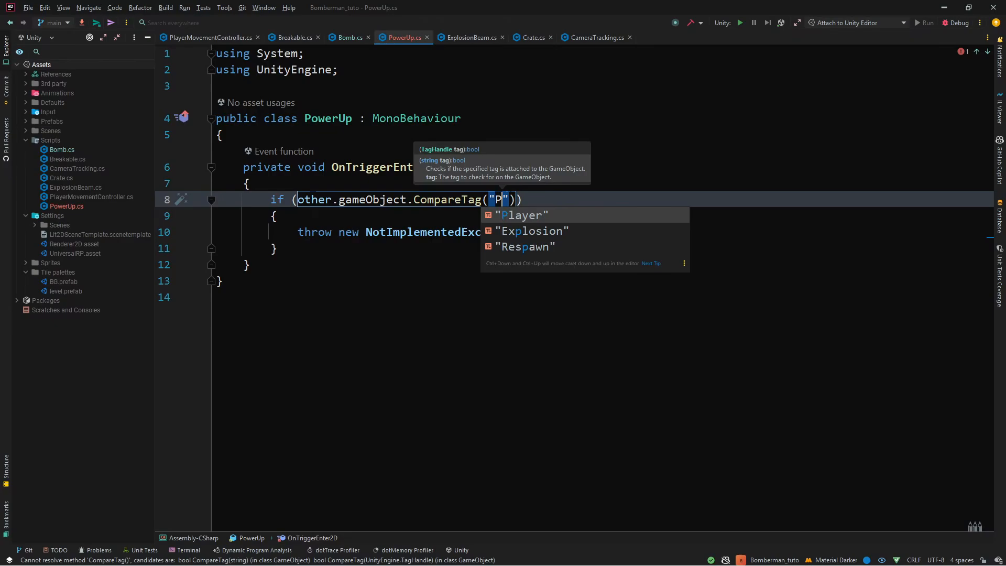
key(Return)
Replace the exception line inside the Player tag check with Bomb.Range++; followed by an empty line
click(591, 230)
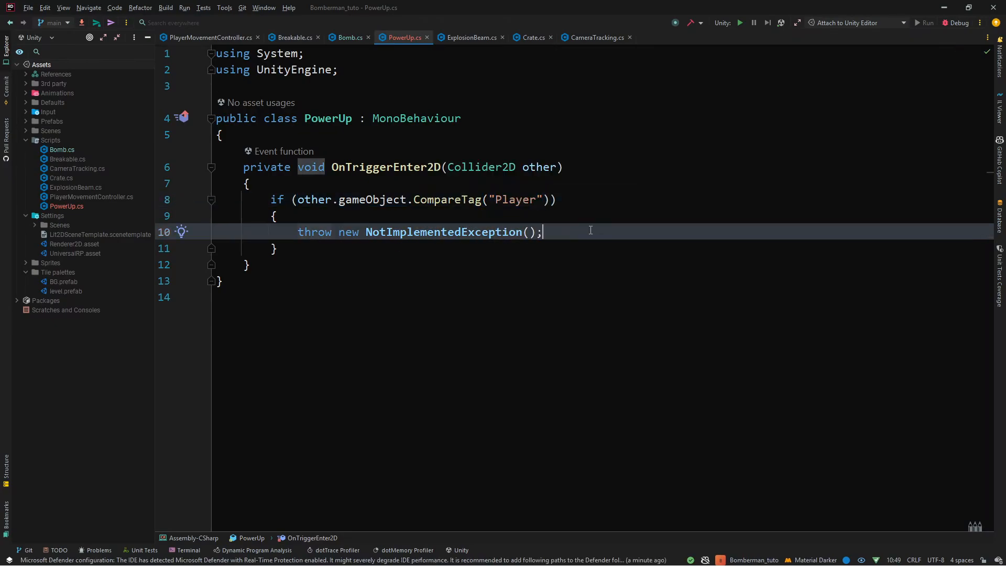
key(shift+Home)
key(BackSpace)
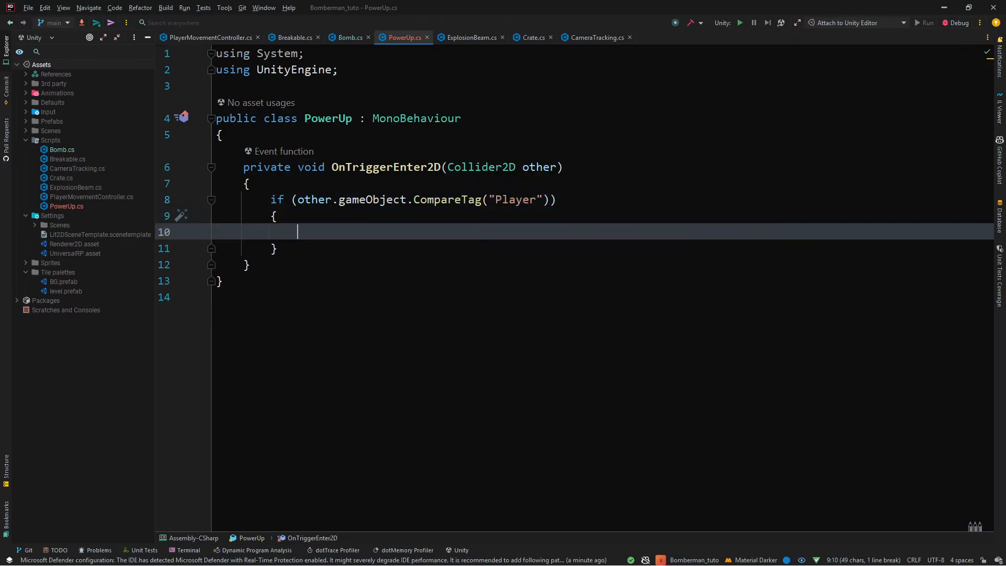
text(Bo)
key(Return)
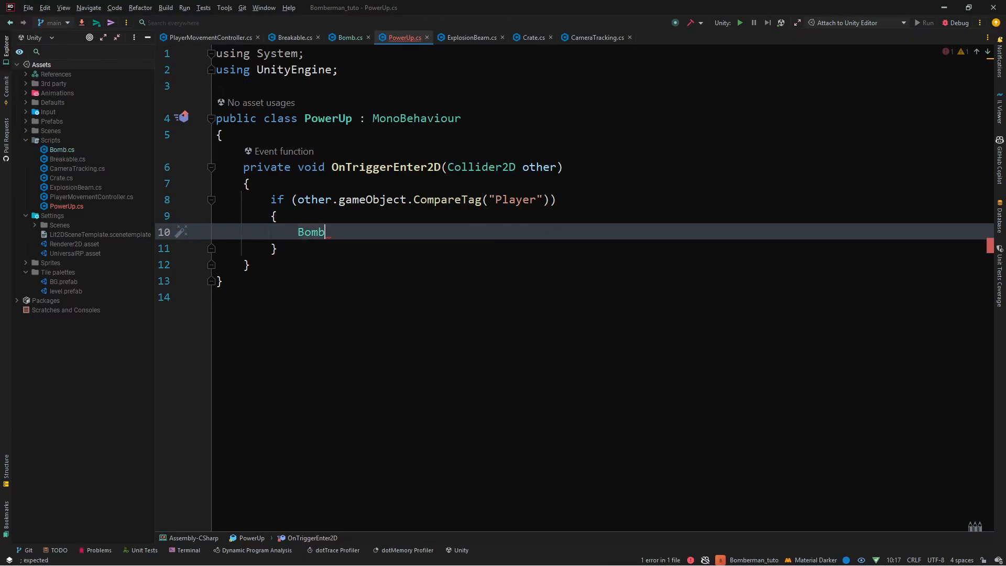
text(.R)
key(Return)
text(++;)
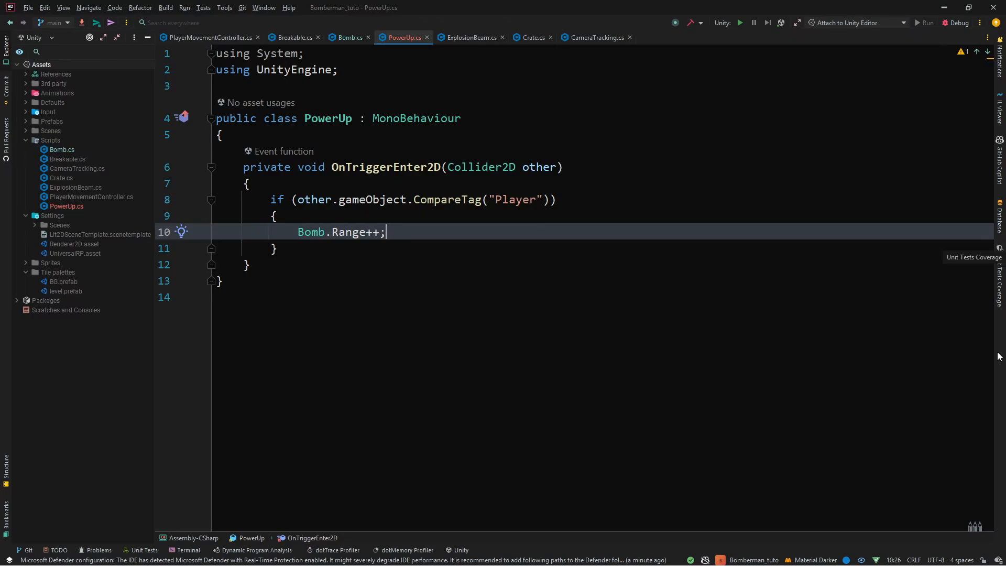
key(Return)
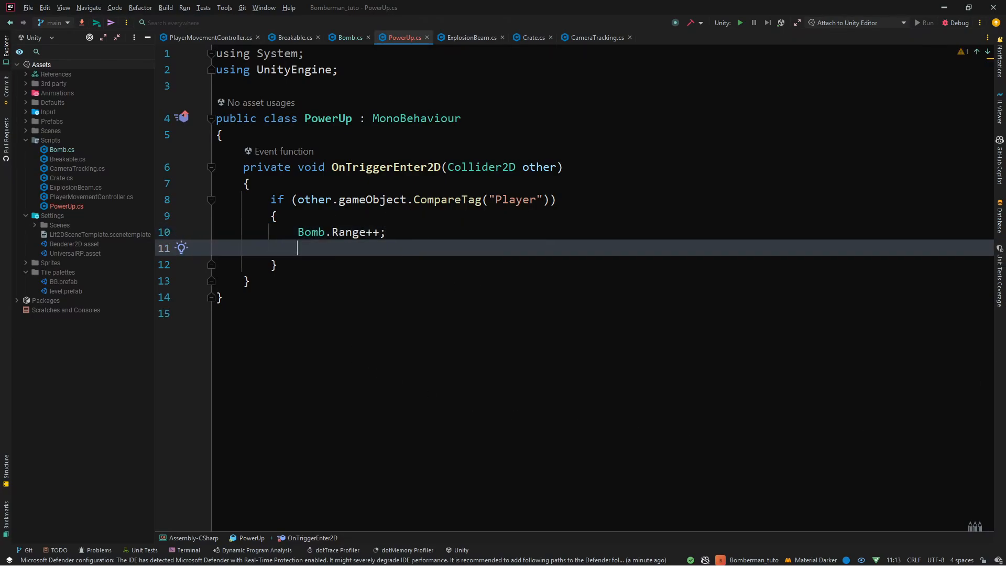
Insert a private void Start() event method above OnTriggerEnter2D in the PowerUp class
click(361, 138)
key(Return)
key(Return)
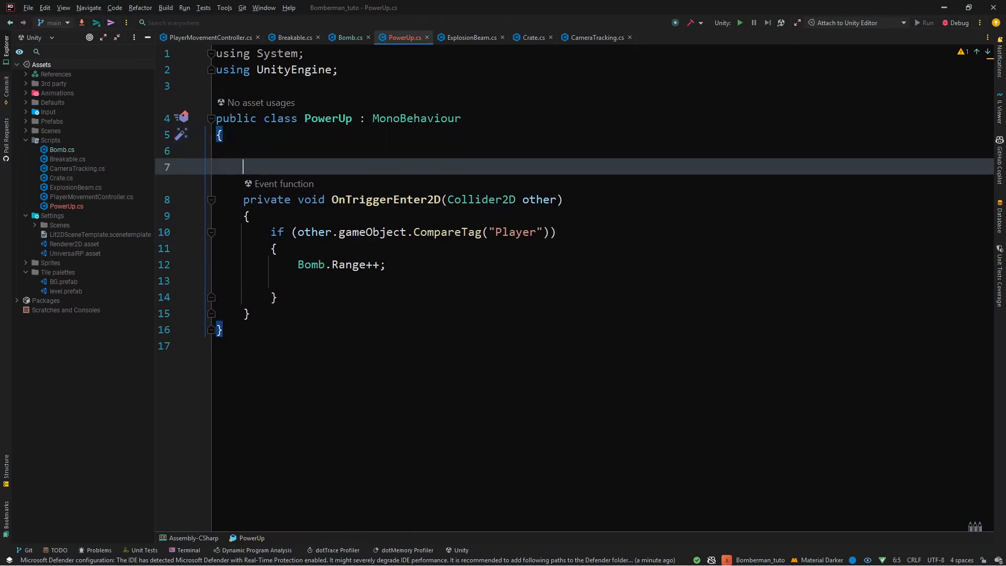
key(Up)
text(Star)
key(Return)
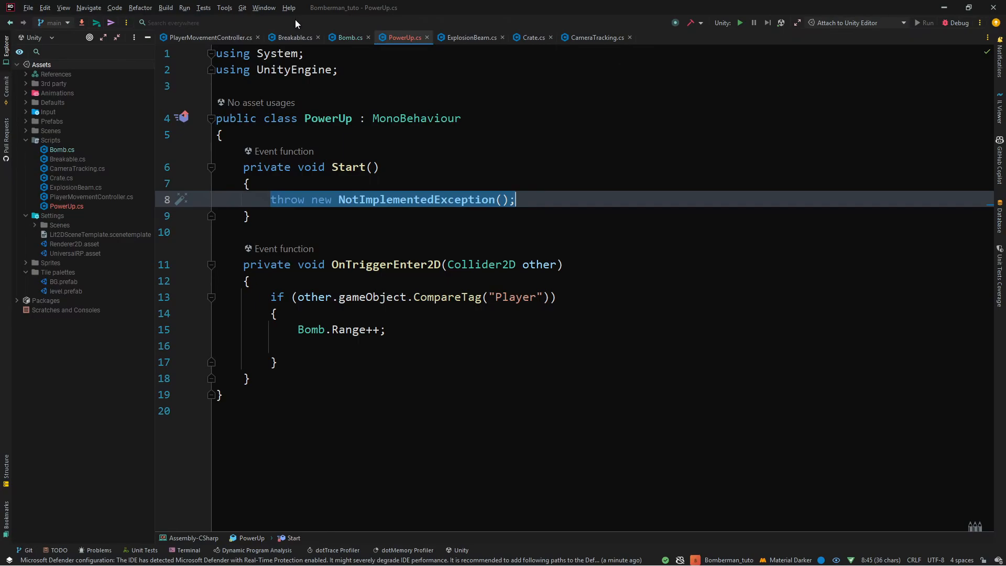
Declare a private Animator field named _animator at the top of the PowerUp class
click(368, 142)
key(Return)
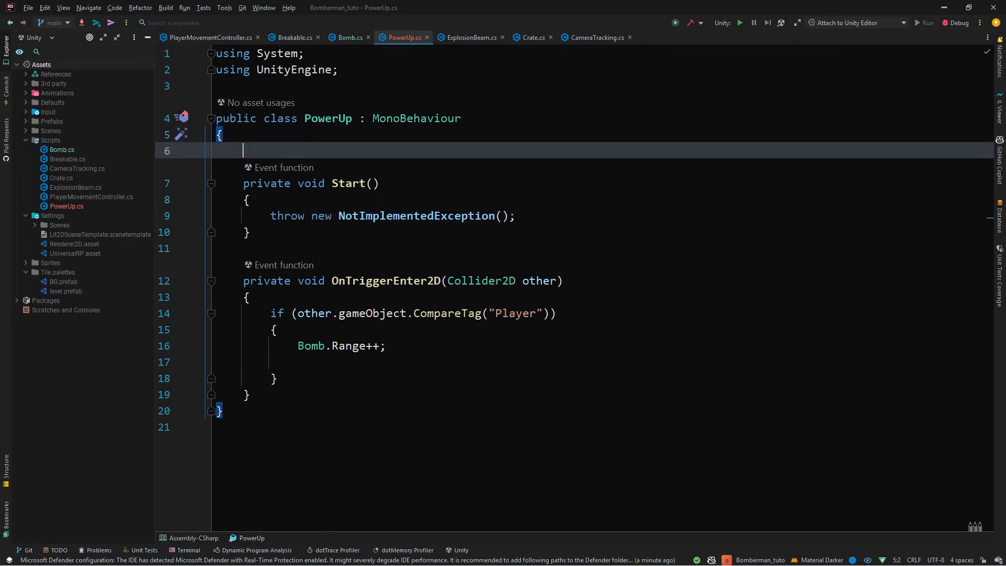
text(private Animator)
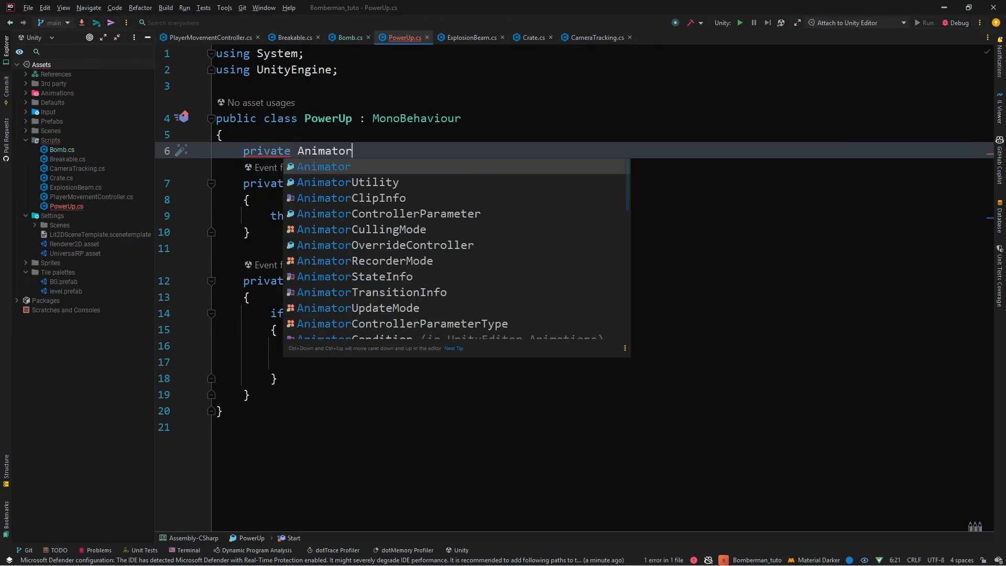
text( _)
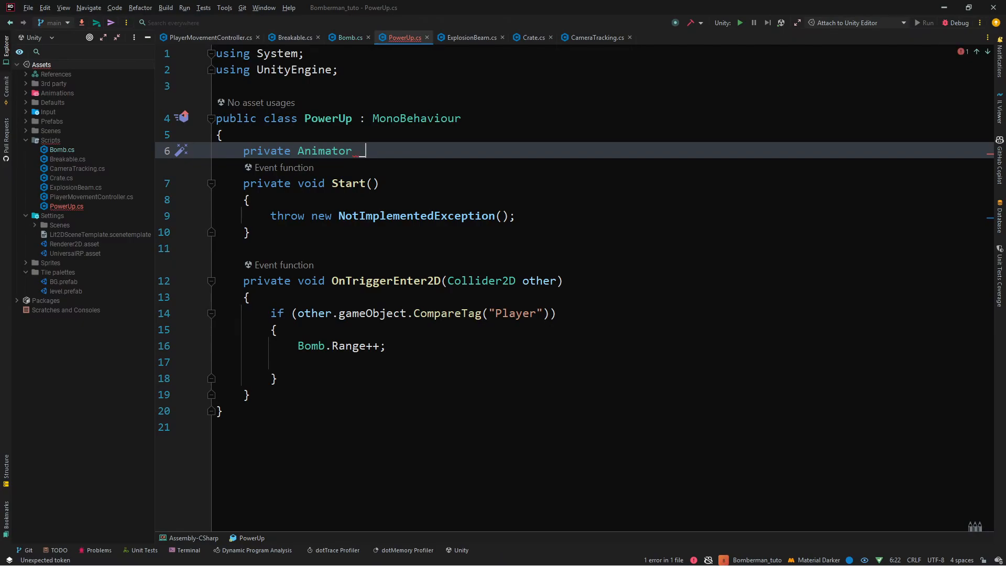
text(animator;)
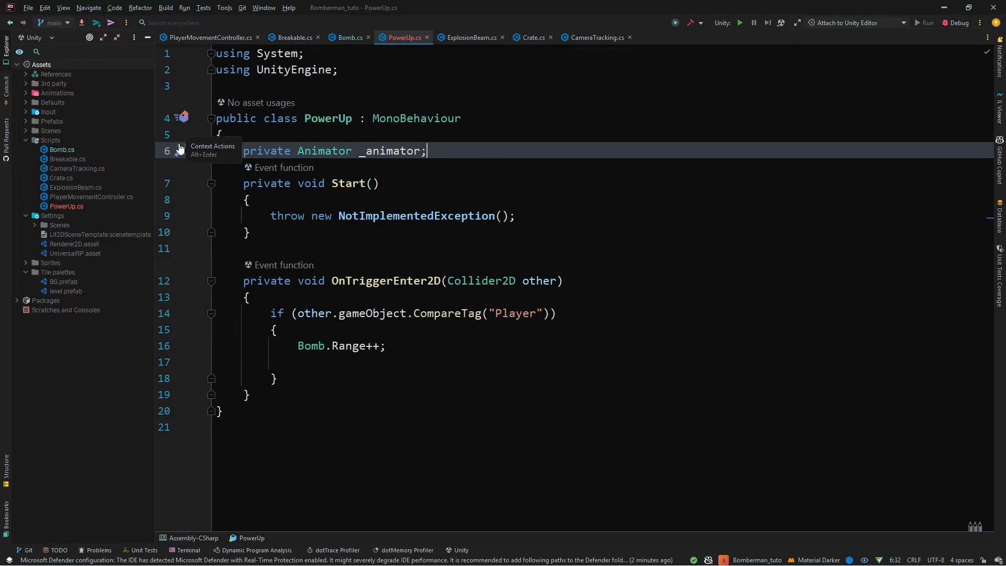
Replace the exception line in the Start method with _animator = GetComponent<Animator>();
drag(530, 215, 530, 201)
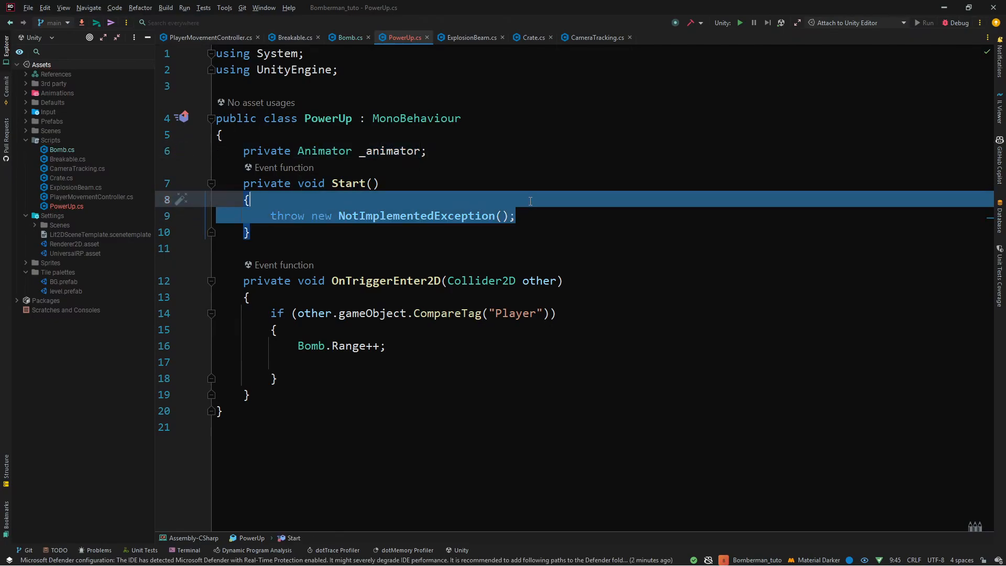
text(_animator = gf)
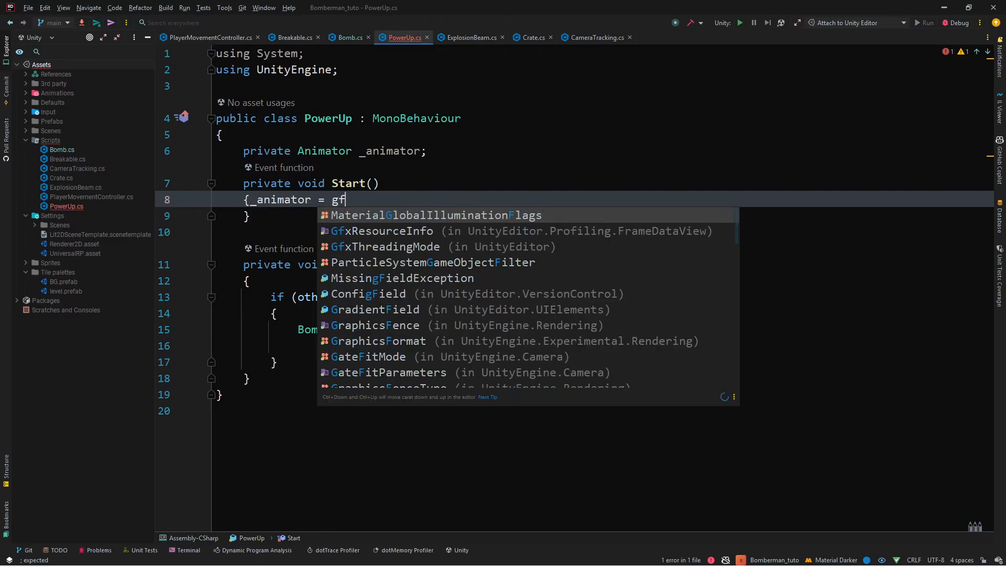
key(BackSpace)
key(BackSpace)
text(ge)
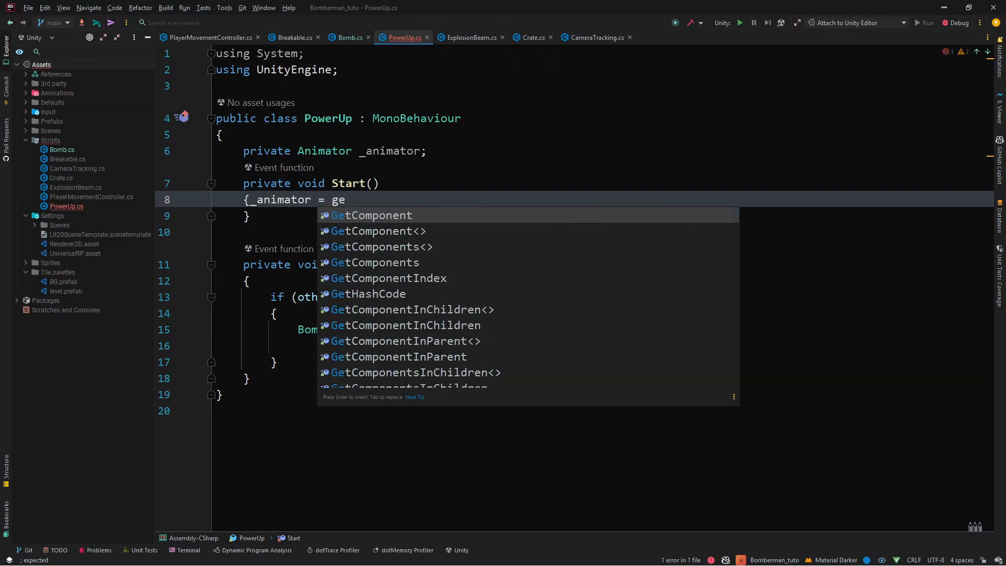
key(Down)
key(Return)
text(An>()
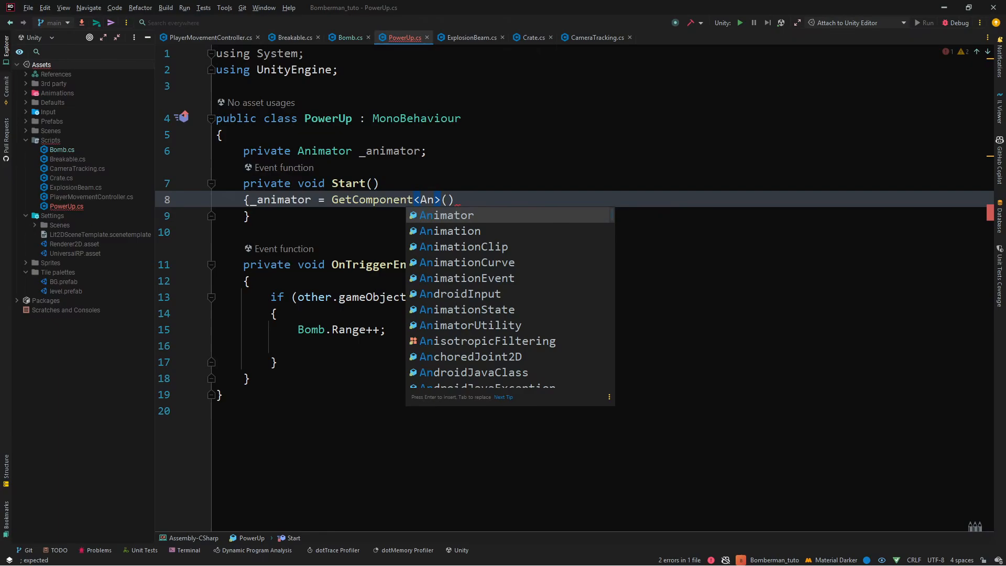
key(Return)
text(;)
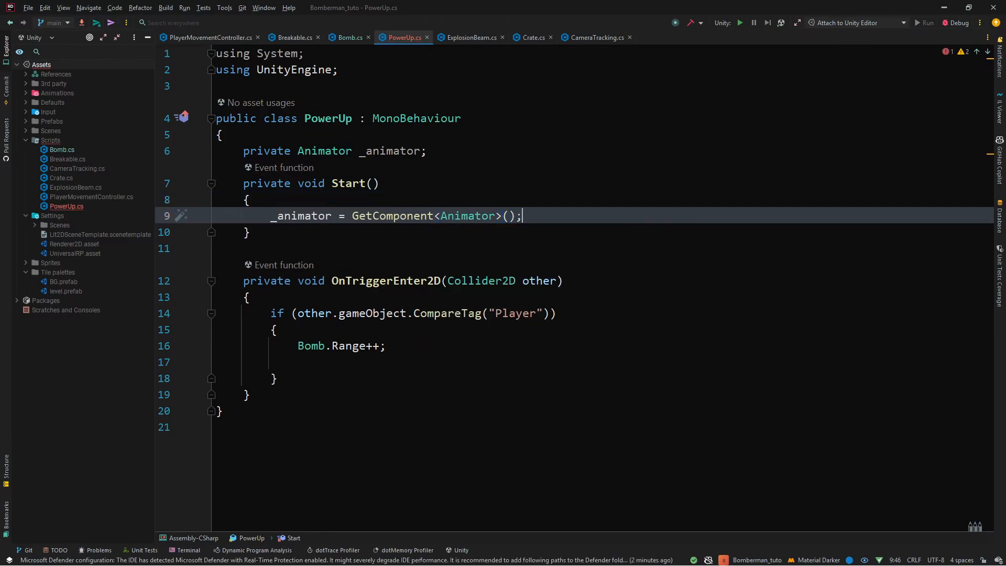
Add _animator.SetTrigger("Animate"); below Bomb.Range++ inside the Player tag check
double_click(302, 216)
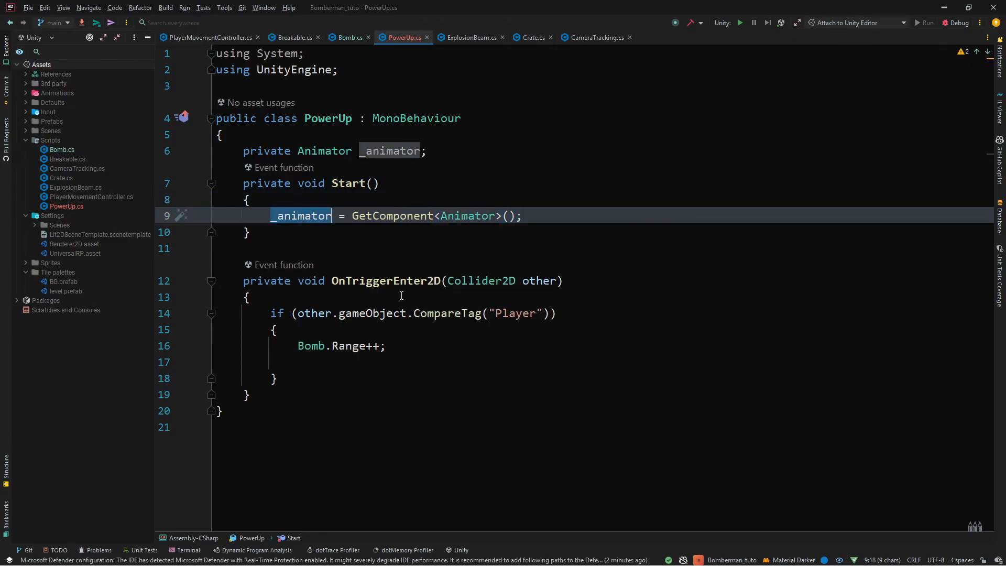
key(ctrl+c)
click(398, 356)
key(ctrl+v)
text(.S)
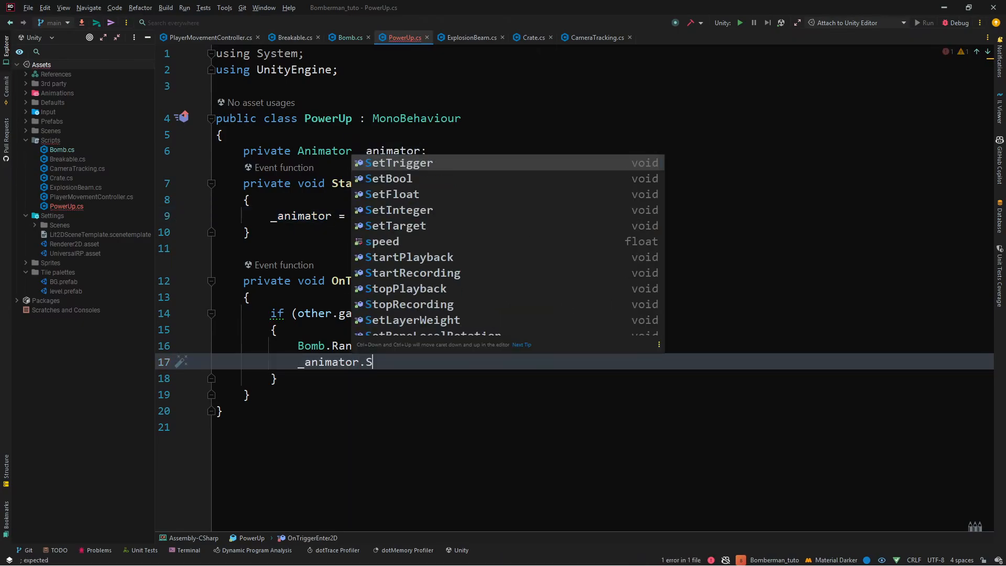
text(et)
key(Down)
key(Down)
key(Down)
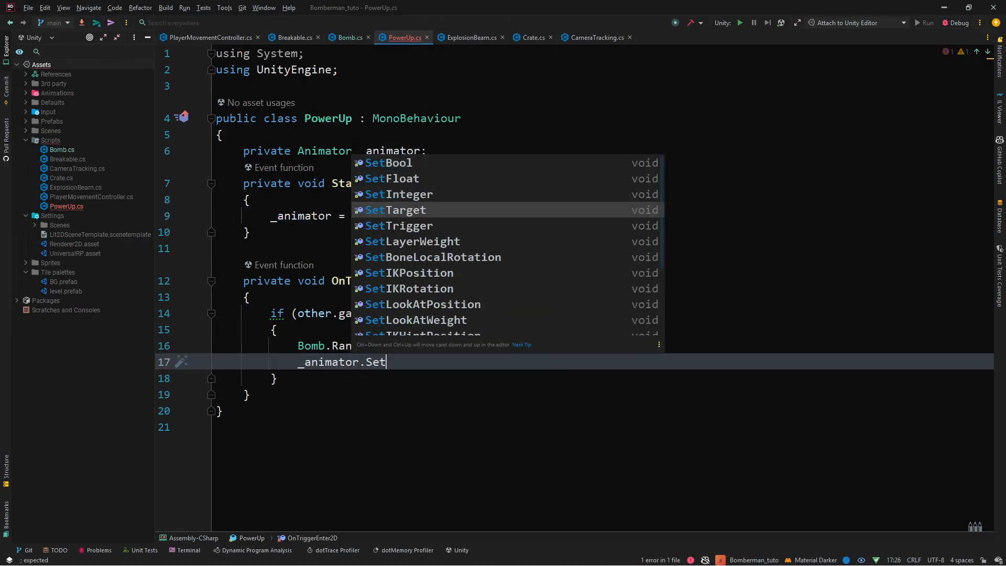
key(Down)
key(Return)
text(")
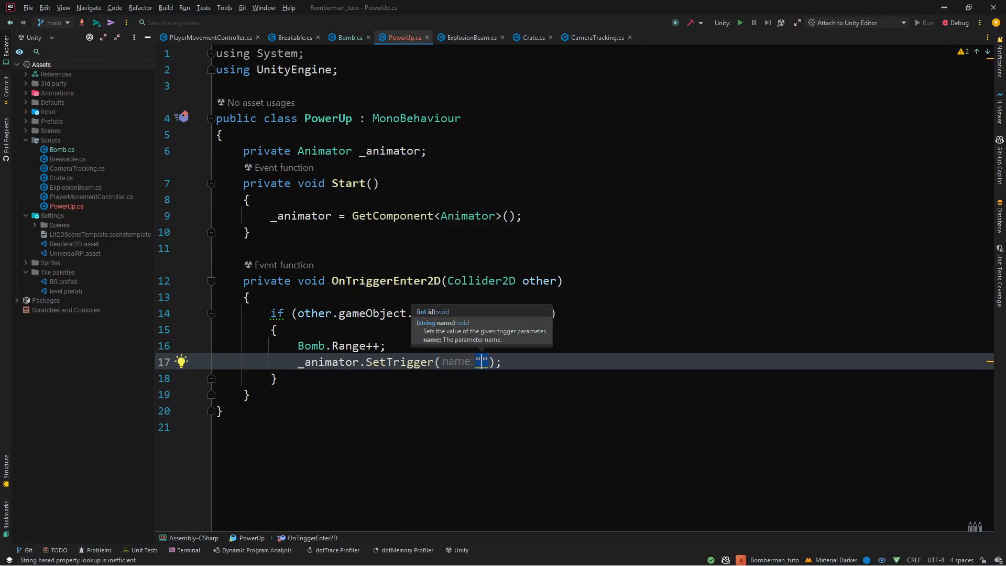
text(Animater)
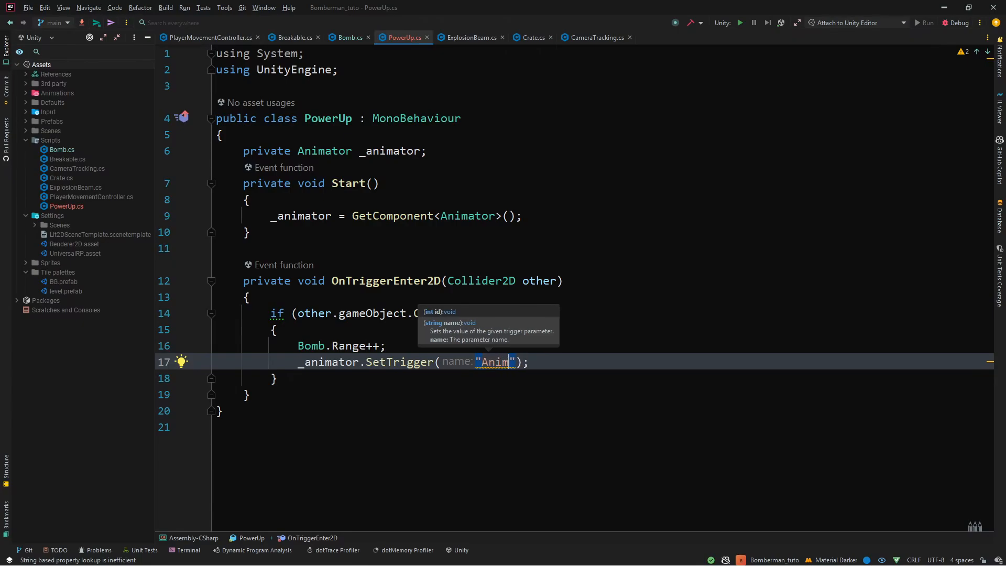
key(BackSpace)
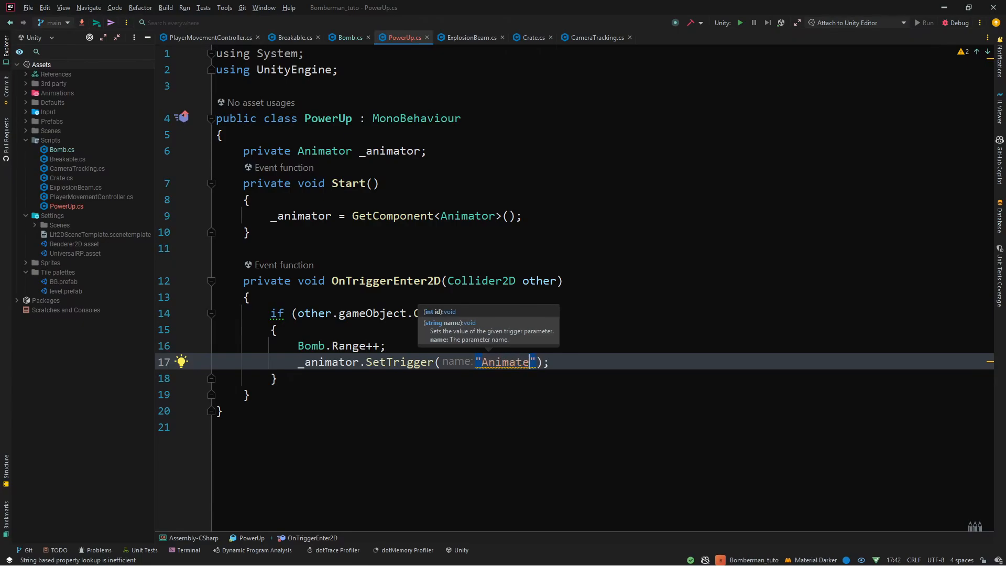
Apply the quick fix that moves the "Animate" trigger string into a static readonly int field using Animator.StringToHash
right_click(491, 366)
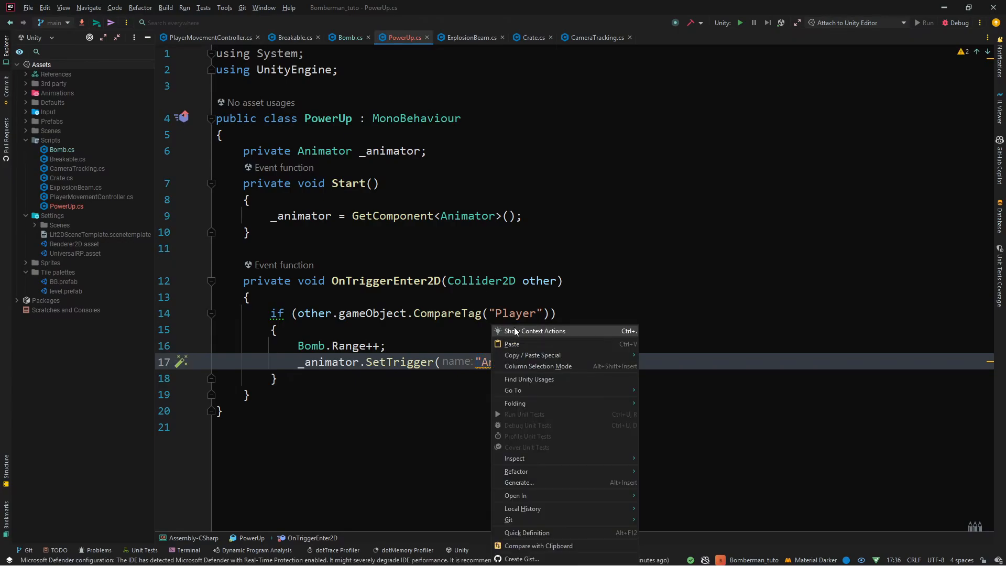
click(514, 327)
key(Return)
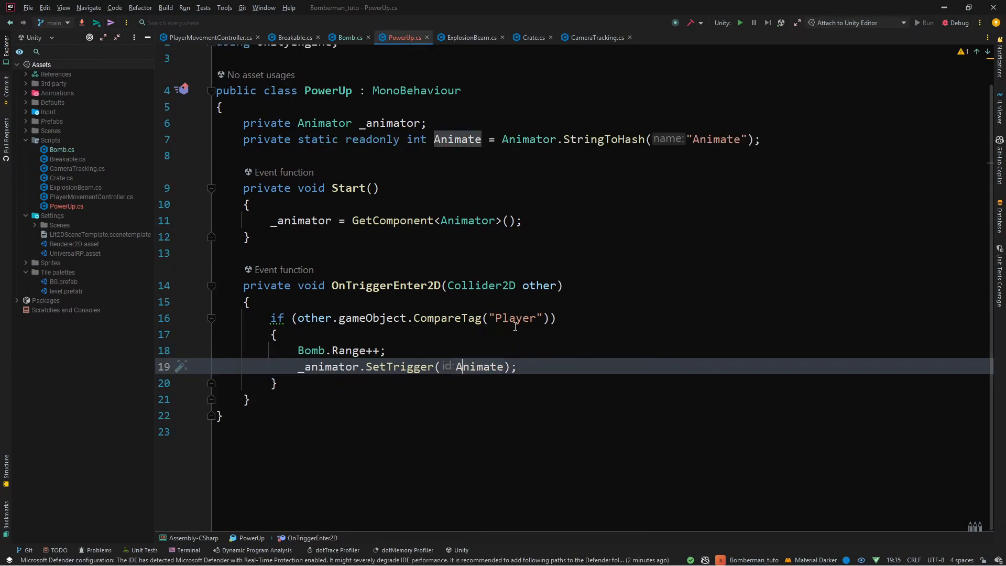
click(199, 138)
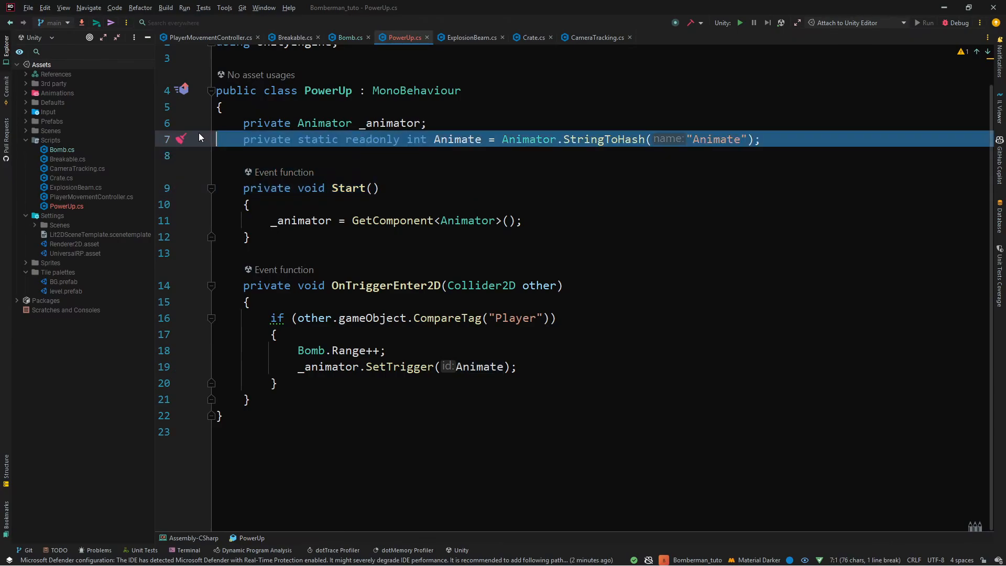
click(335, 399)
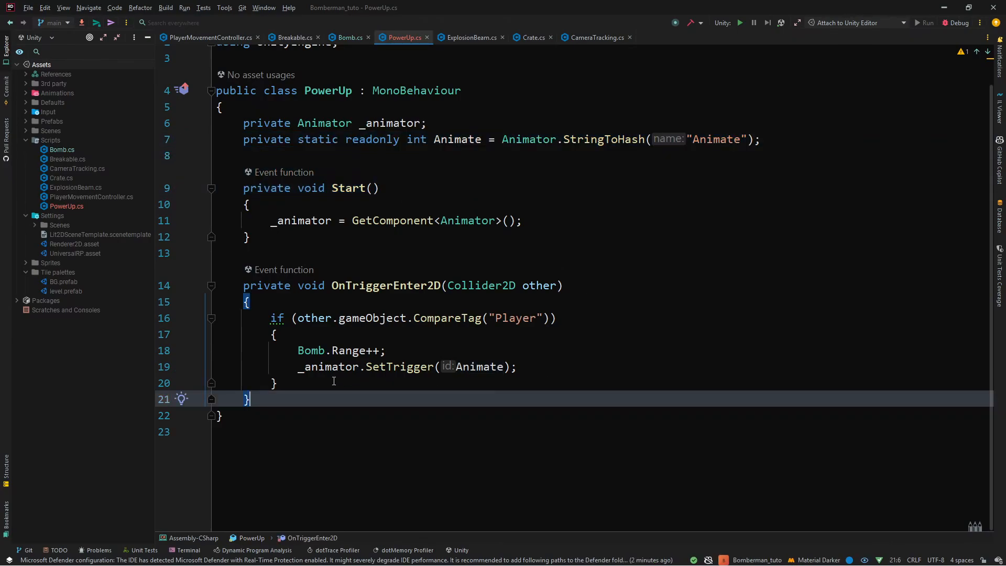
click(570, 369)
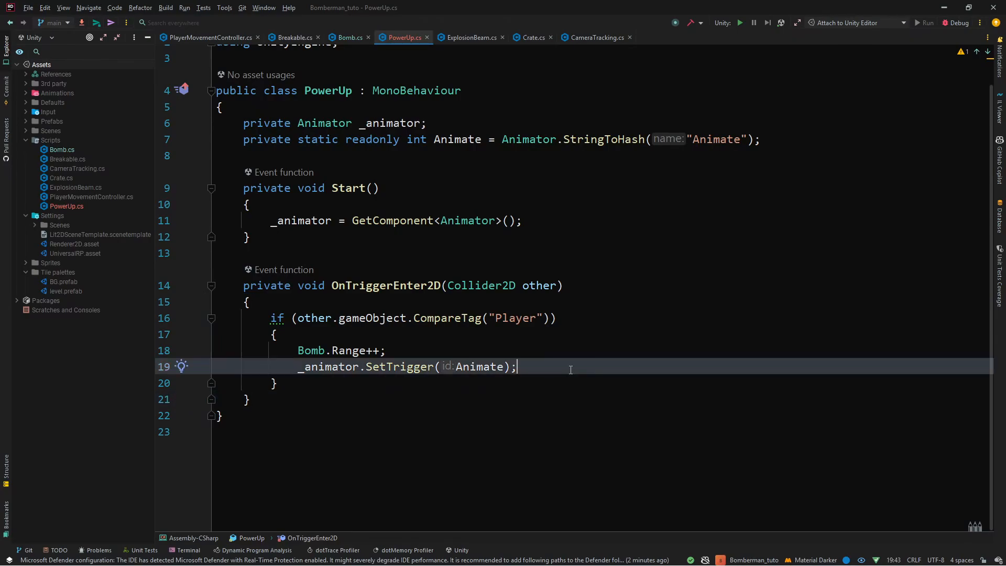
Add a public void Destroy() method below OnTriggerEnter2D, renaming the inserted OnDestroy stub to Destroy
click(423, 404)
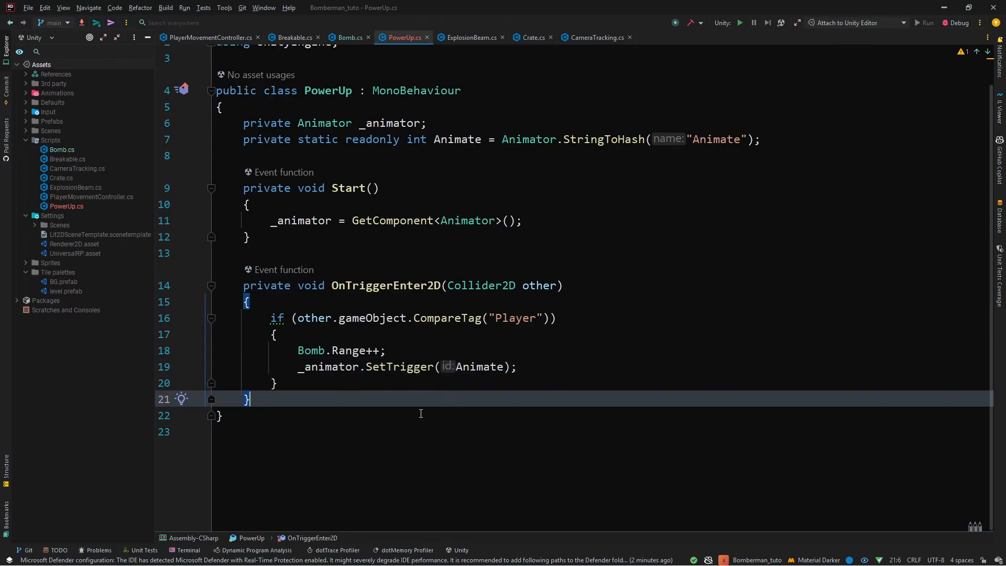
key(Return)
key(Return)
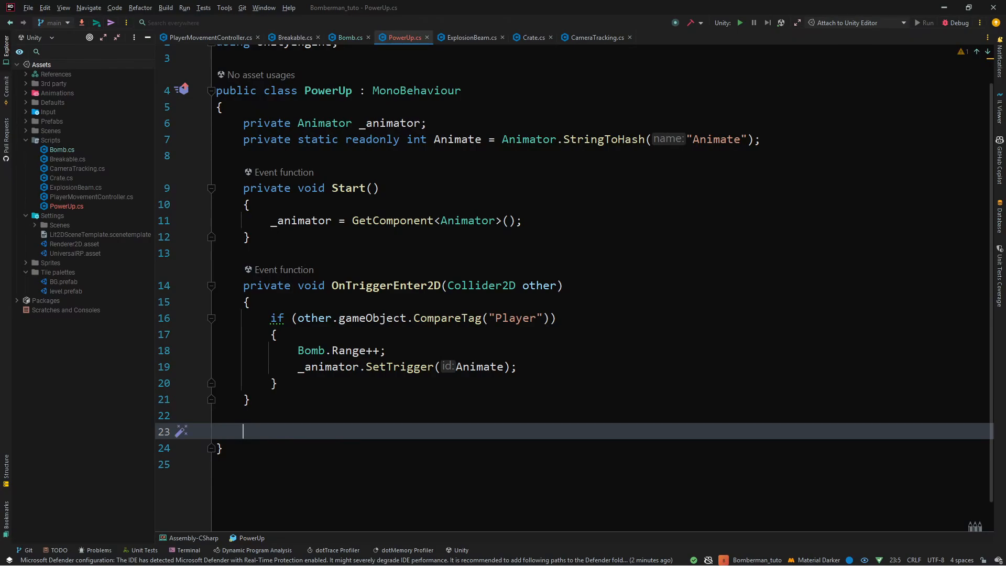
text(public v)
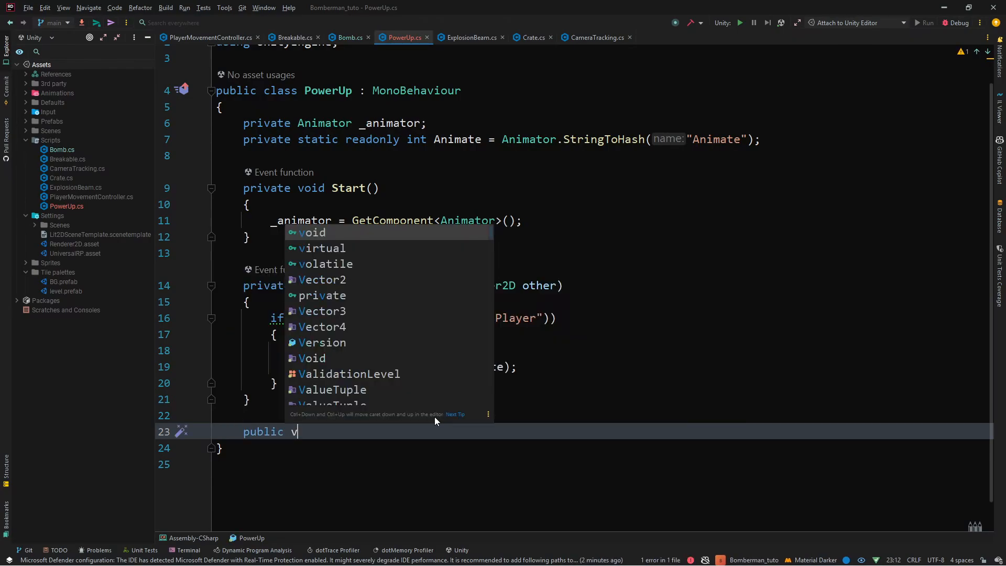
text(oid Des)
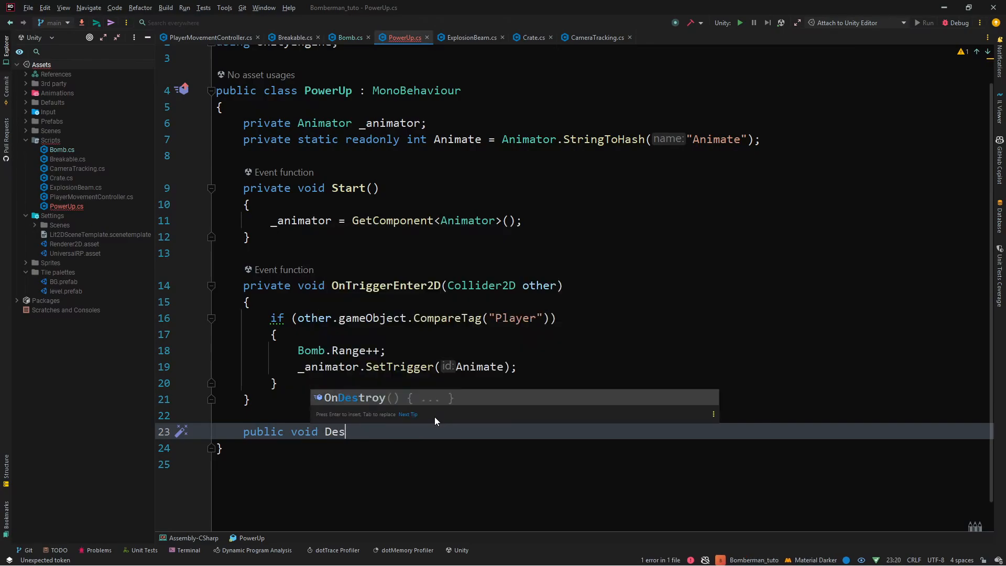
key(Return)
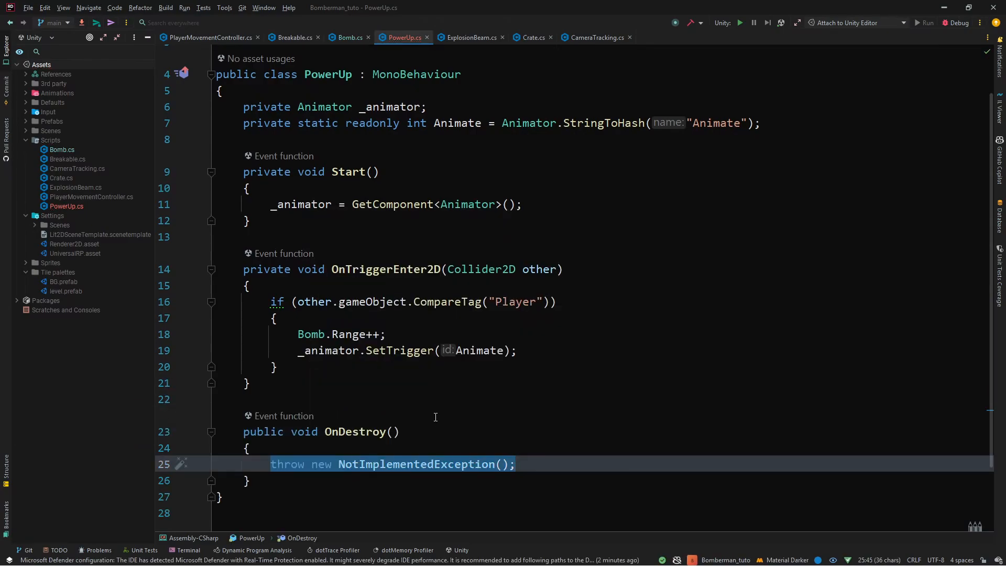
drag(346, 431, 318, 430)
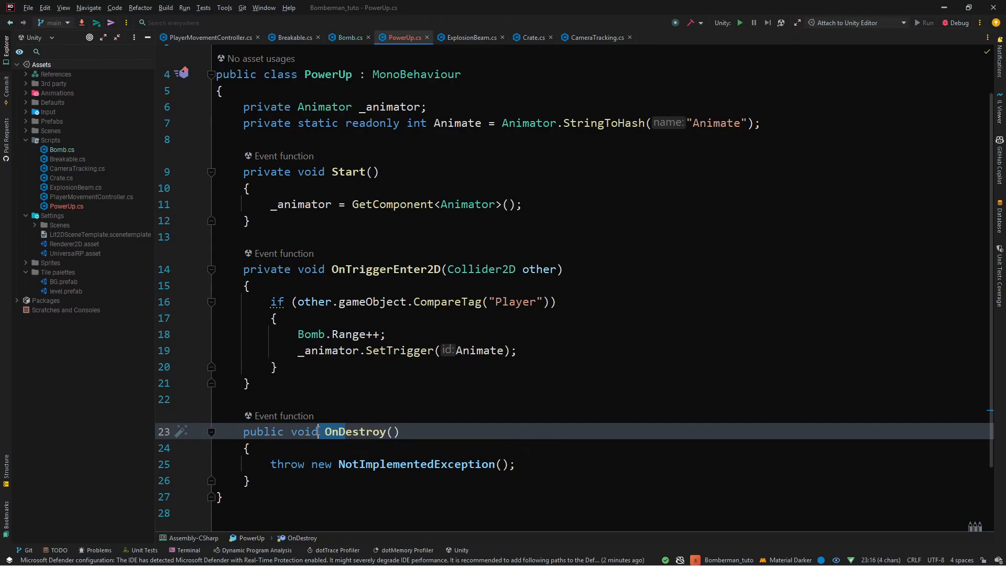
text(D)
key(Escape)
Replace the exception line in the Destroy method with Destroy(gameObject);
click(508, 350)
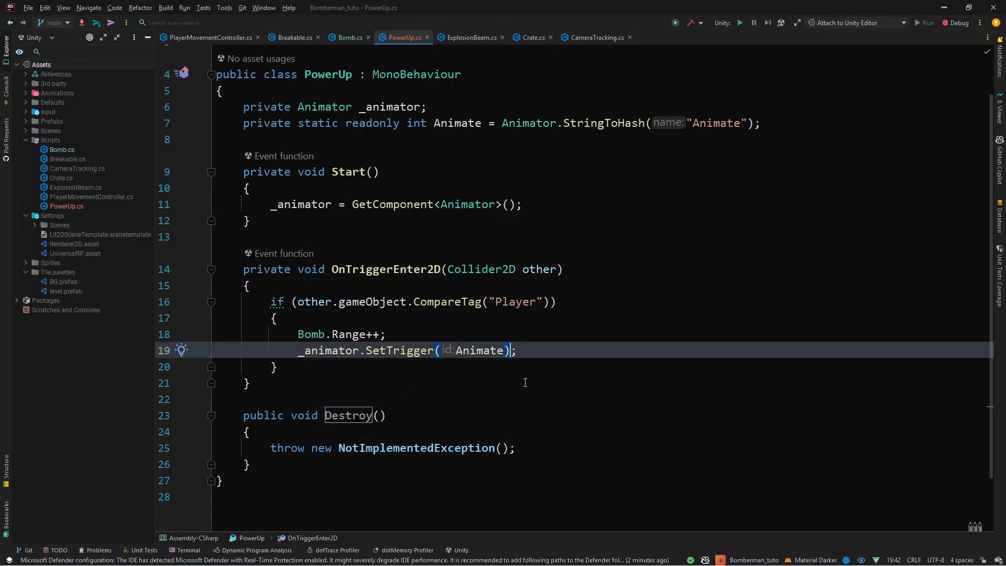
drag(539, 431, 566, 451)
key(Return)
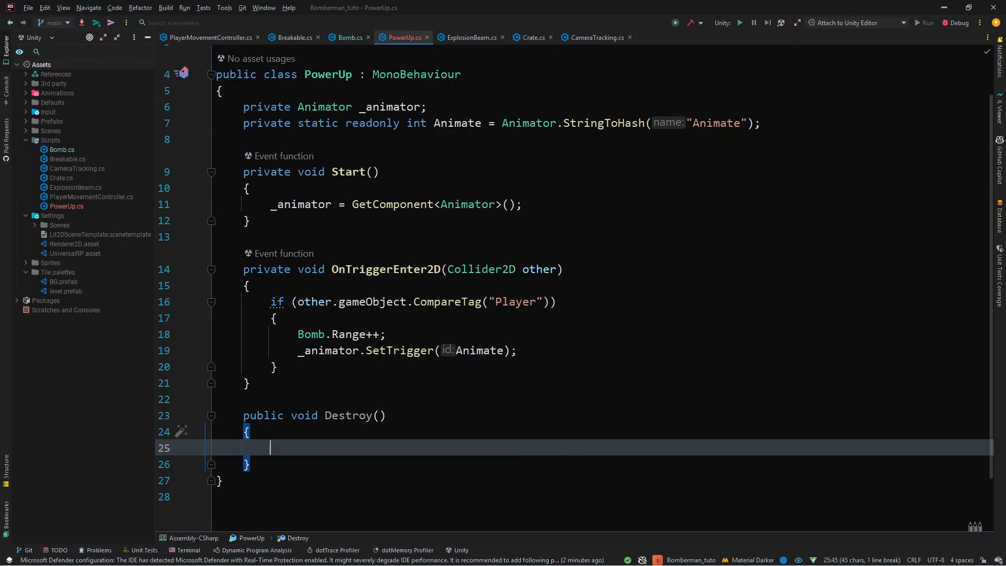
key(Return)
key(BackSpace)
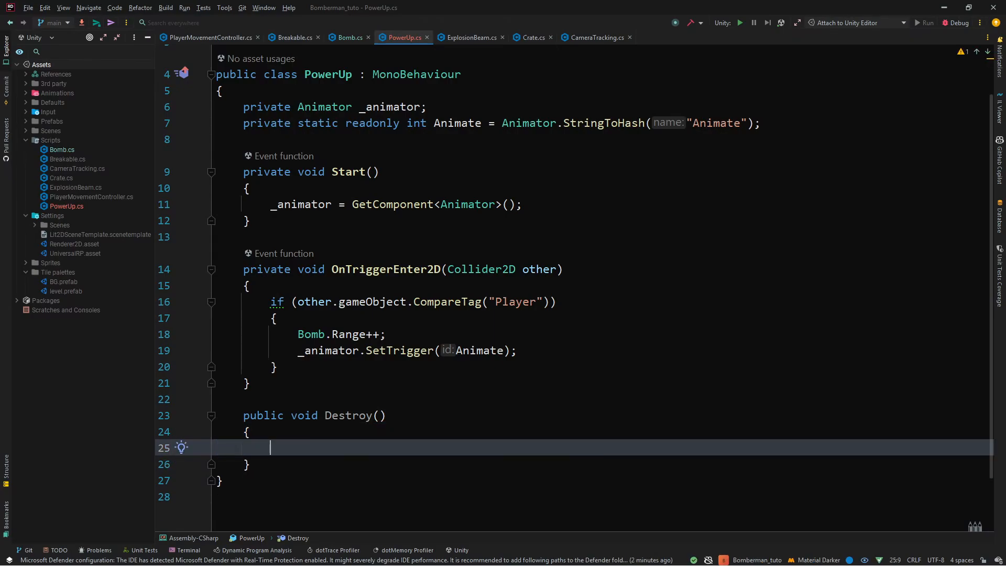
text(Des)
key(Return)
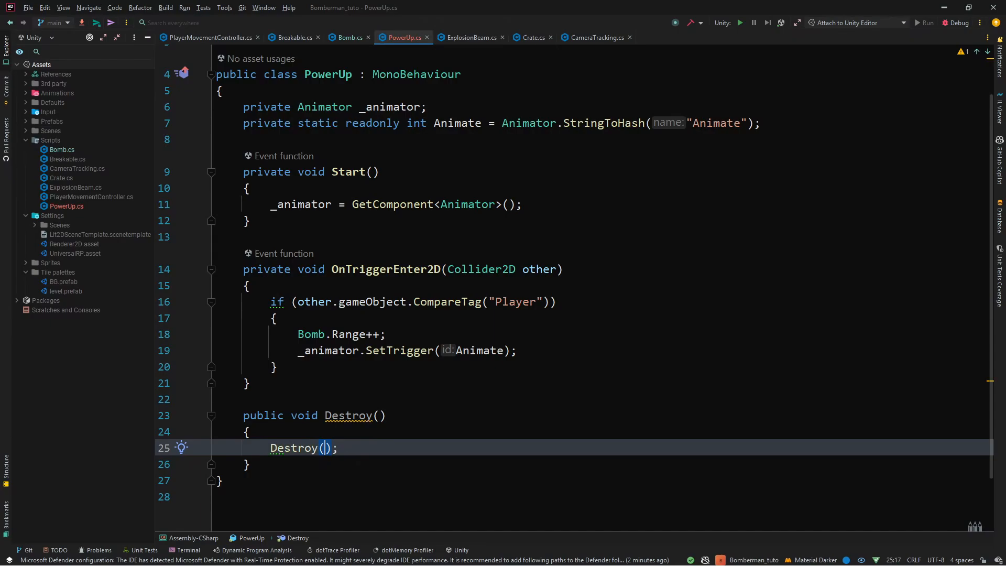
text(ga)
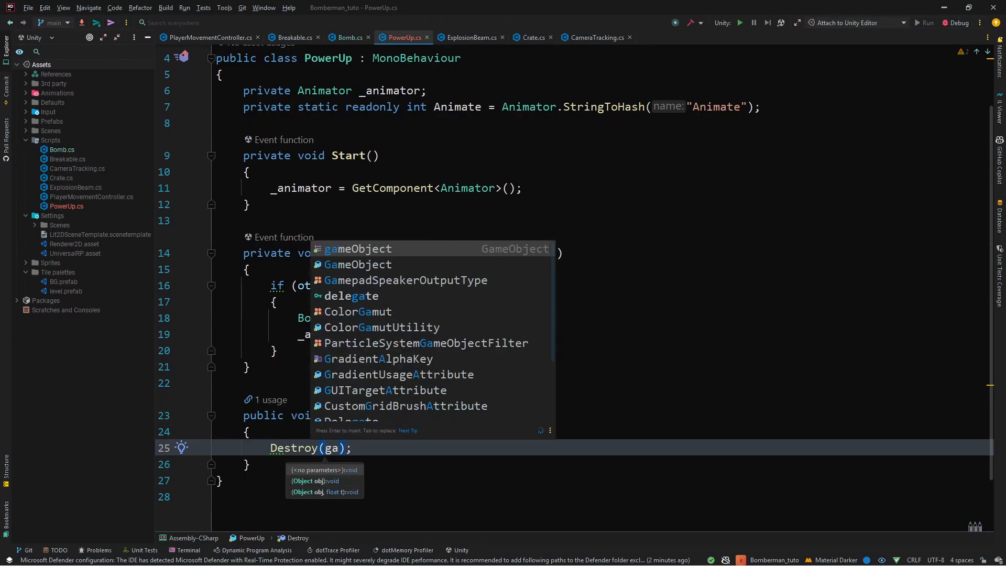
key(Return)
click(605, 355)
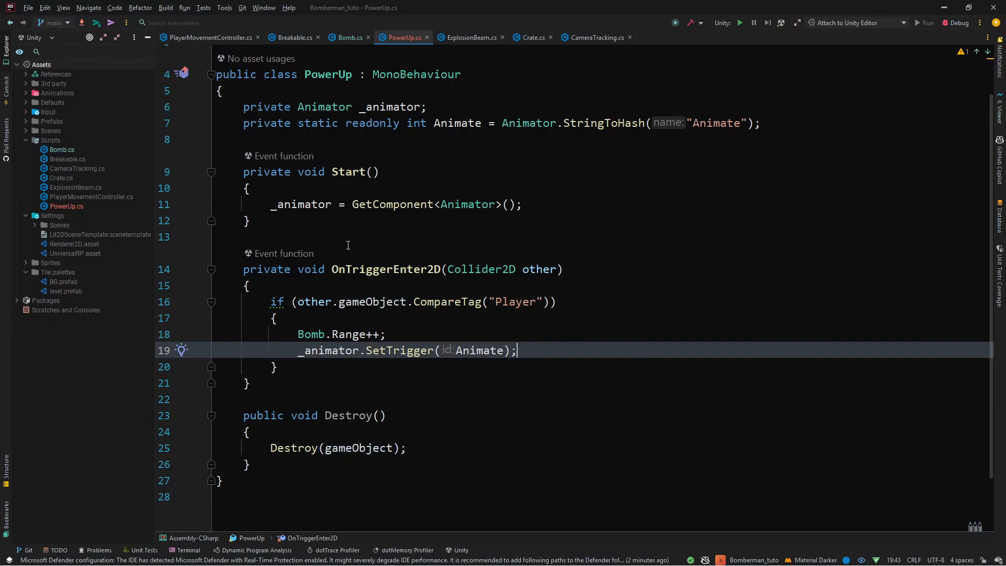
Duplicate the private Animator _animator field and change the copy's type to Collider2D
scroll(511, 263, up, 1)
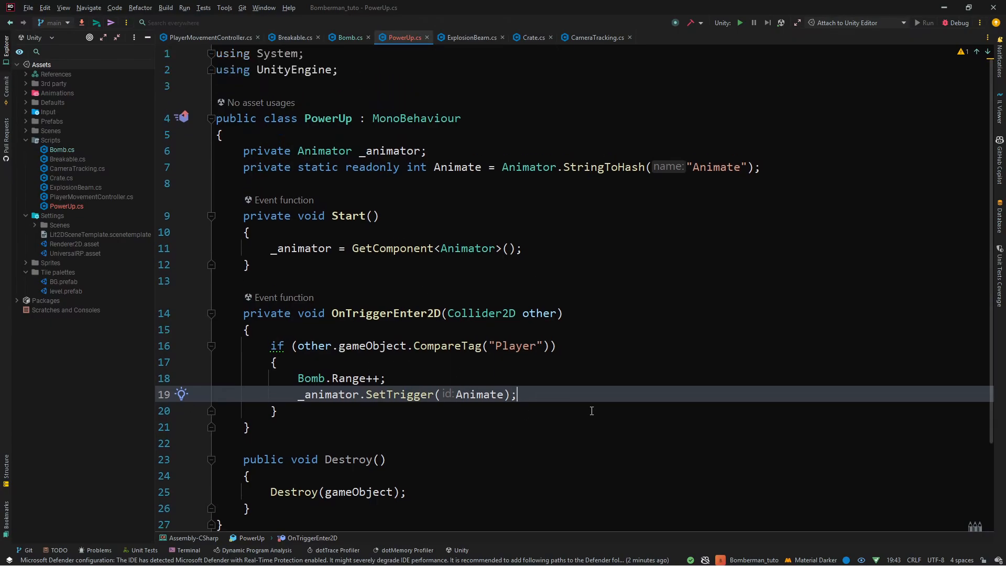
click(520, 143)
key(ctrl+d)
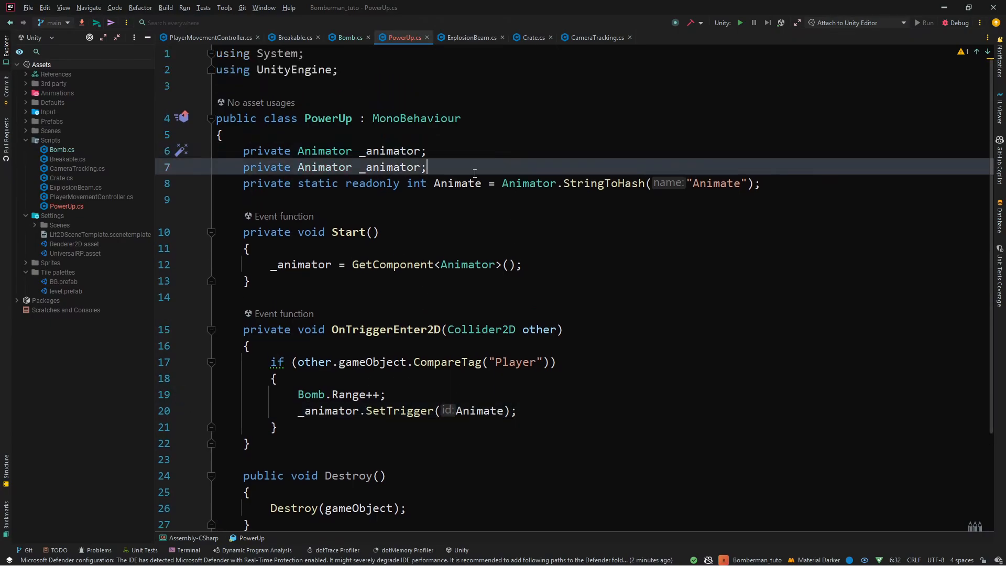
double_click(325, 167)
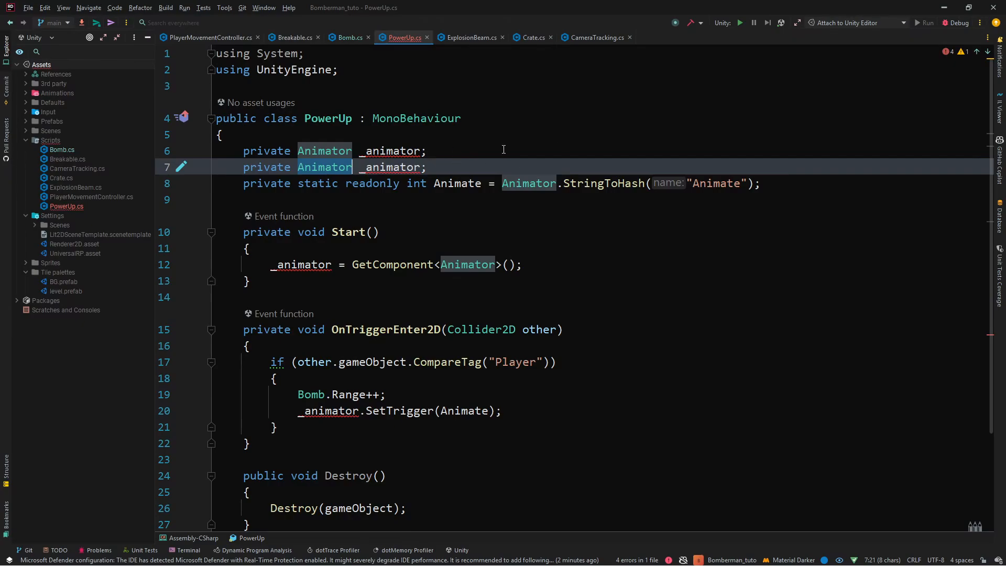
text(Co)
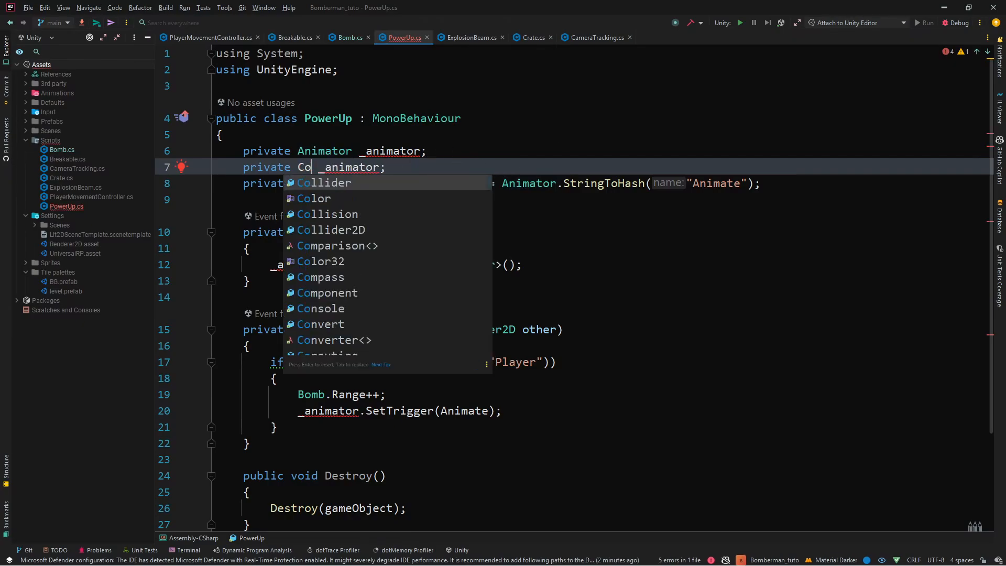
key(Down)
key(Down)
key(Down)
key(Return)
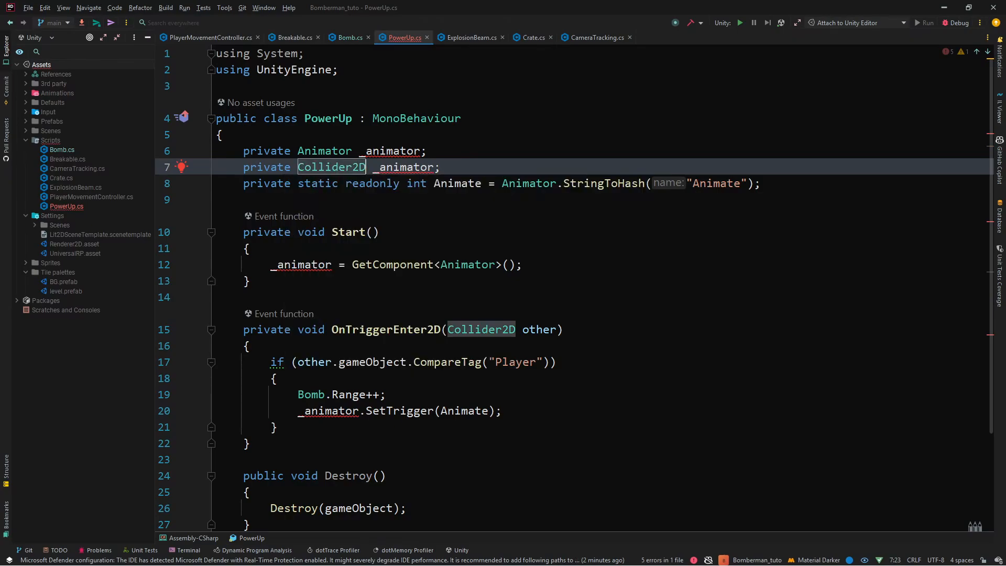
Rename the duplicated Collider2D field to _collider
double_click(373, 166)
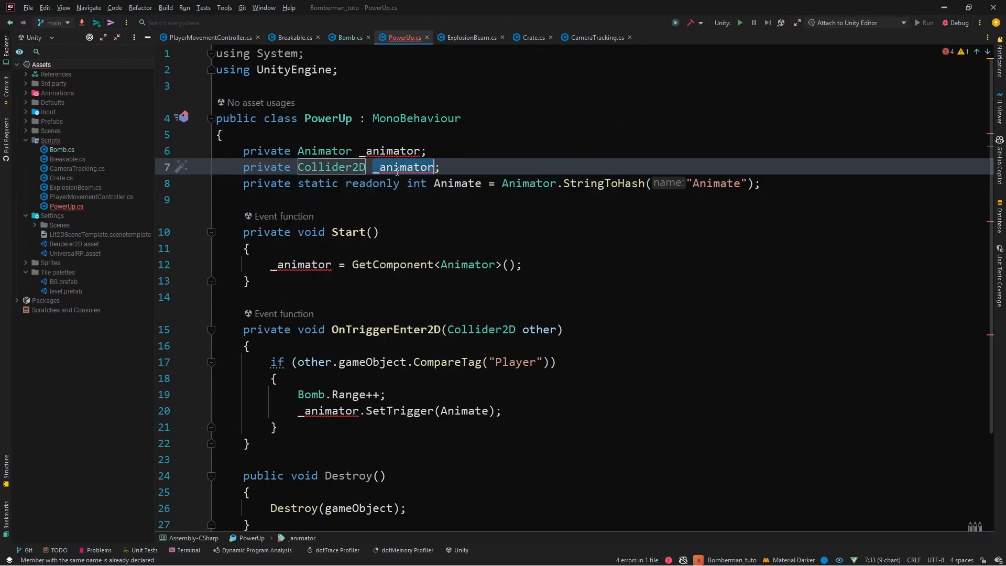
text(-)
key(BackSpace)
text(_co)
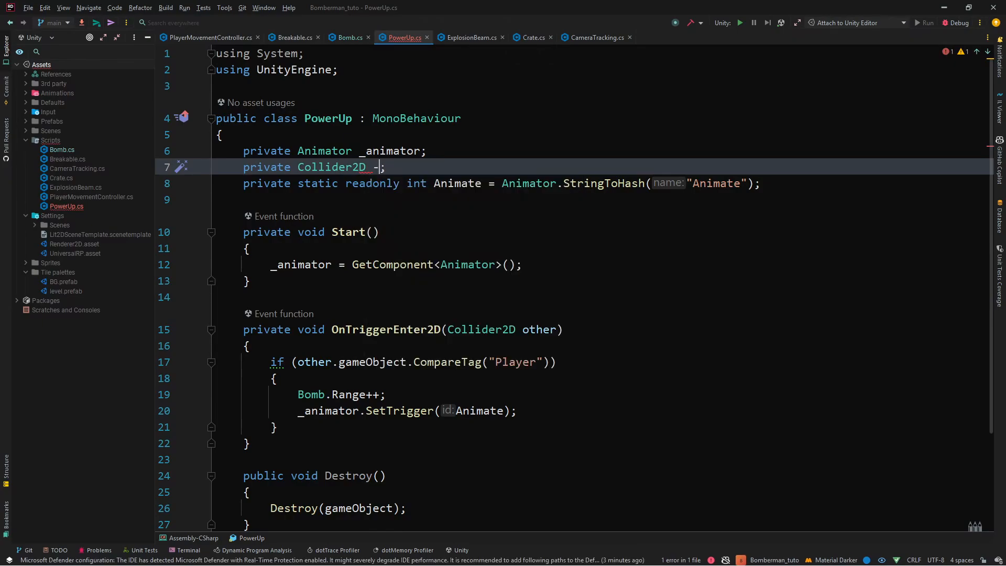
text(llider)
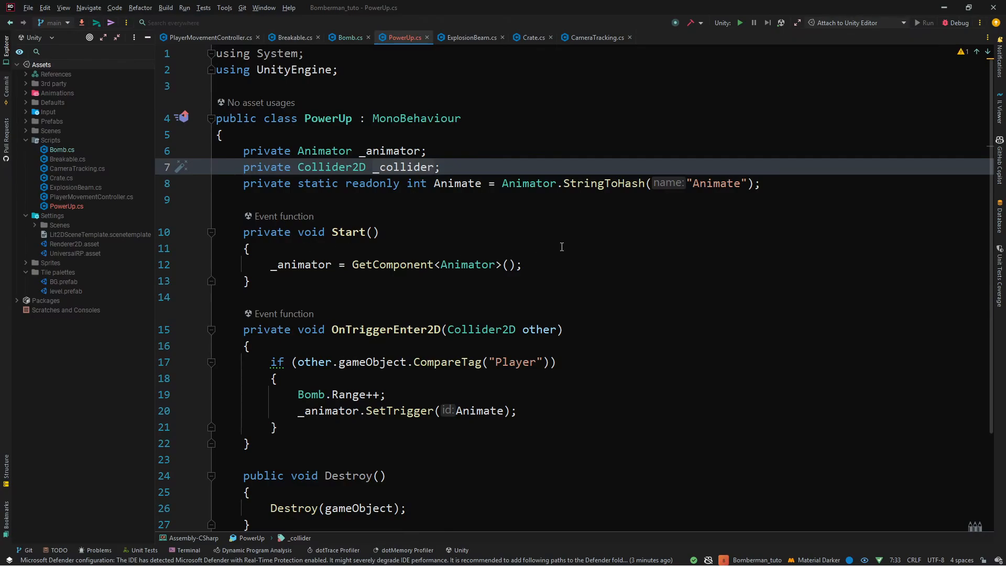
Cut GetComponent<Animator>() from the Start method and paste it over _animator in the SetTrigger call
drag(561, 257, 516, 264)
click(341, 265)
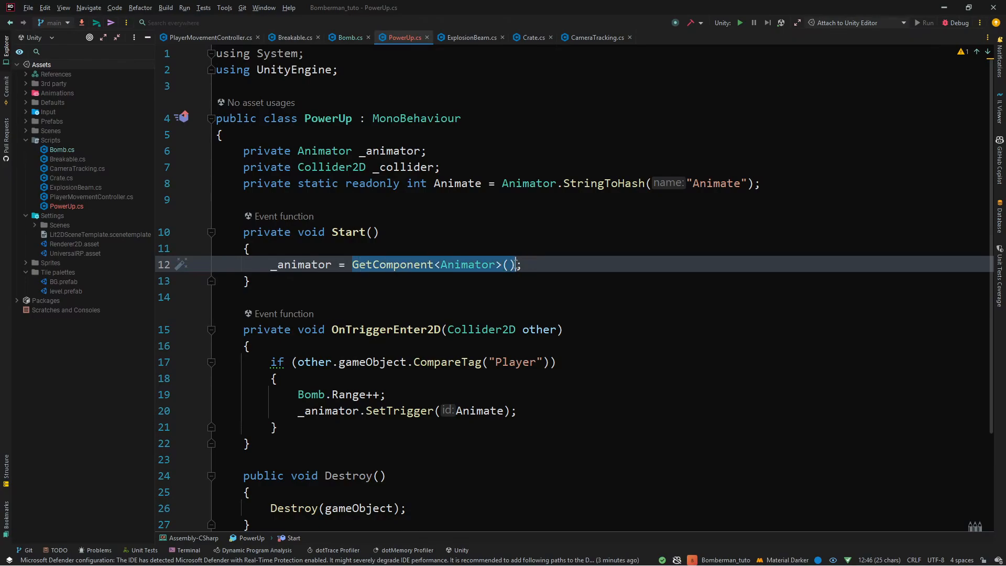
key(Delete)
click(359, 411)
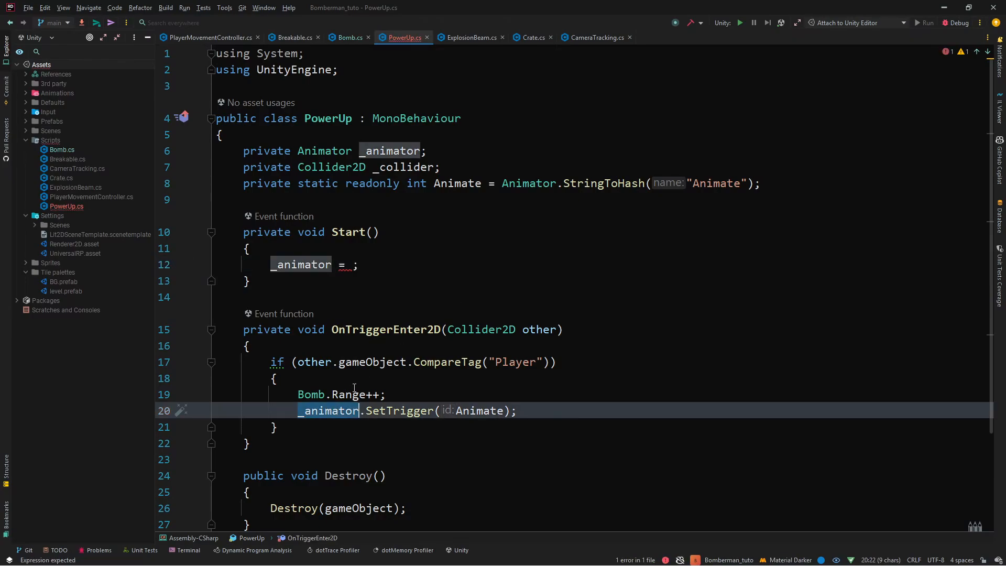
key(super+v)
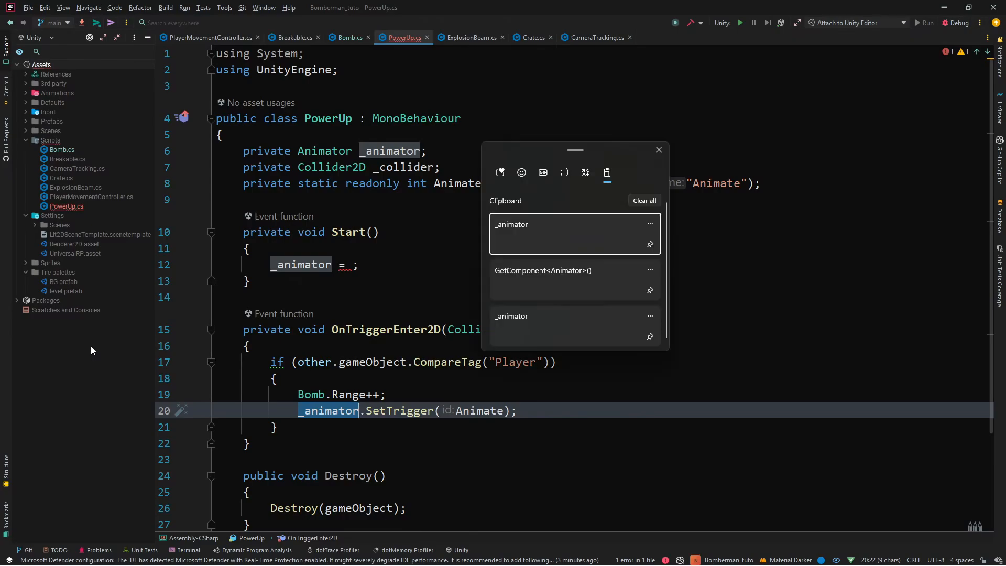
key(Down)
key(Return)
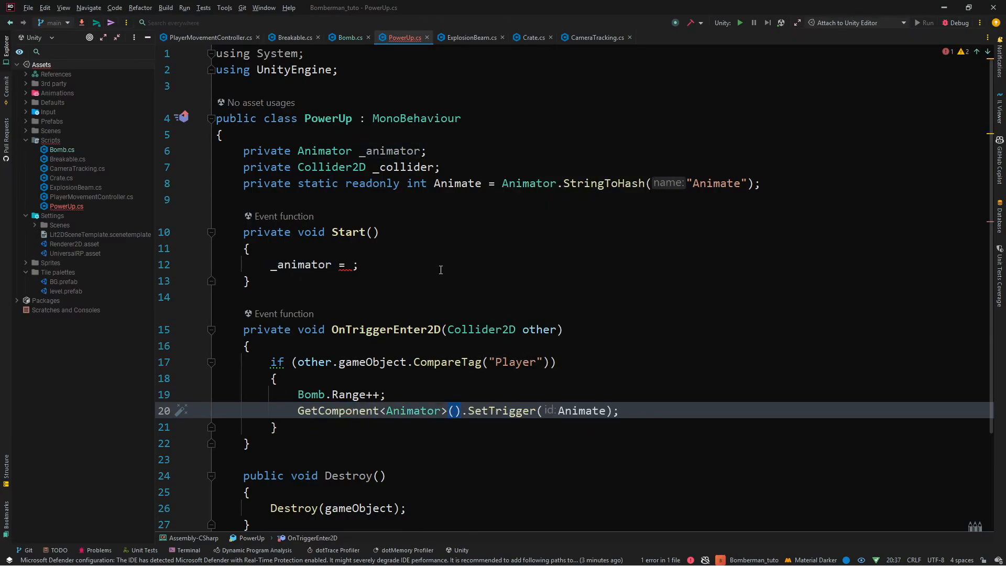
Delete the Start method and the private _animator and _collider fields from the PowerUp class
drag(445, 297, 457, 203)
key(Delete)
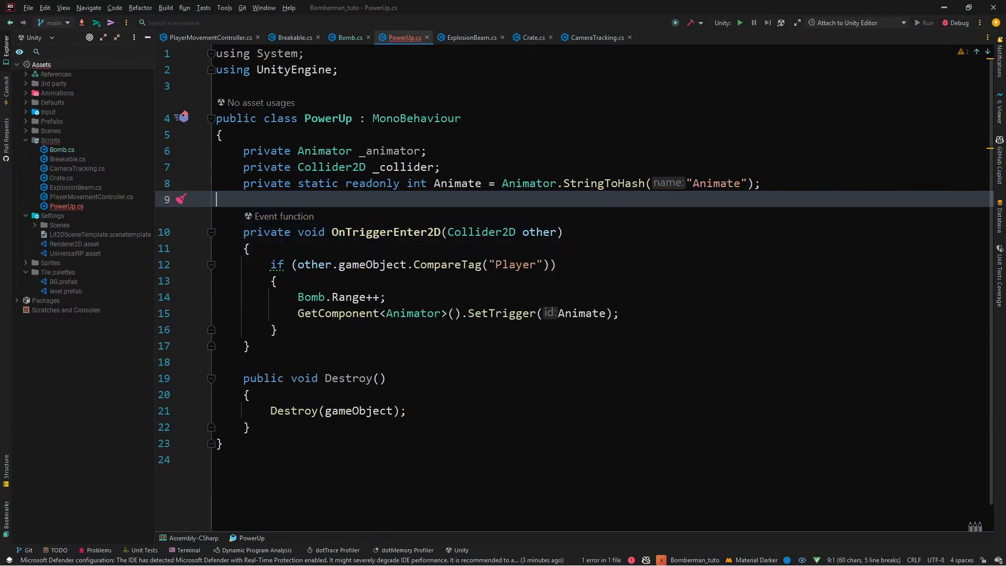
double_click(397, 169)
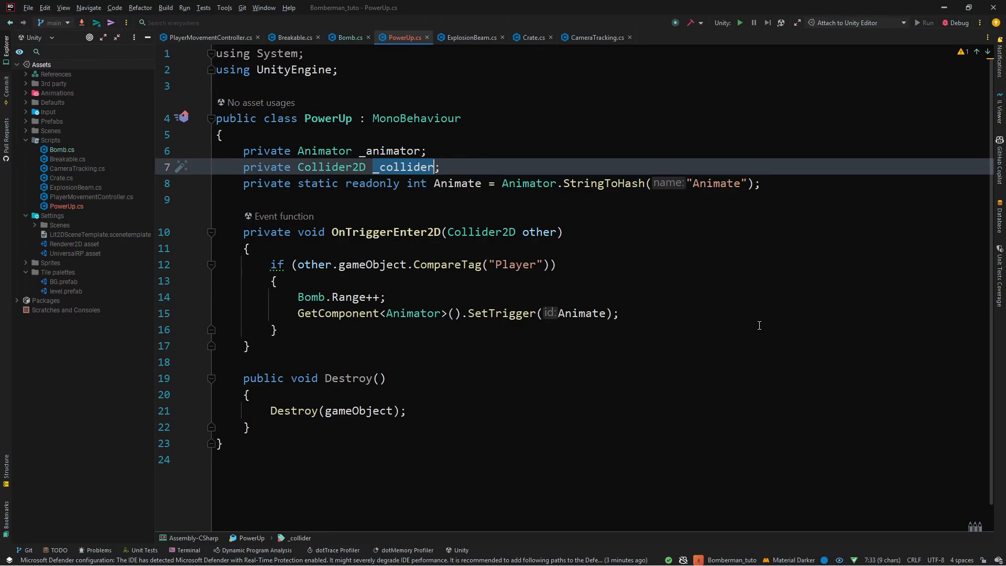
drag(527, 137, 532, 168)
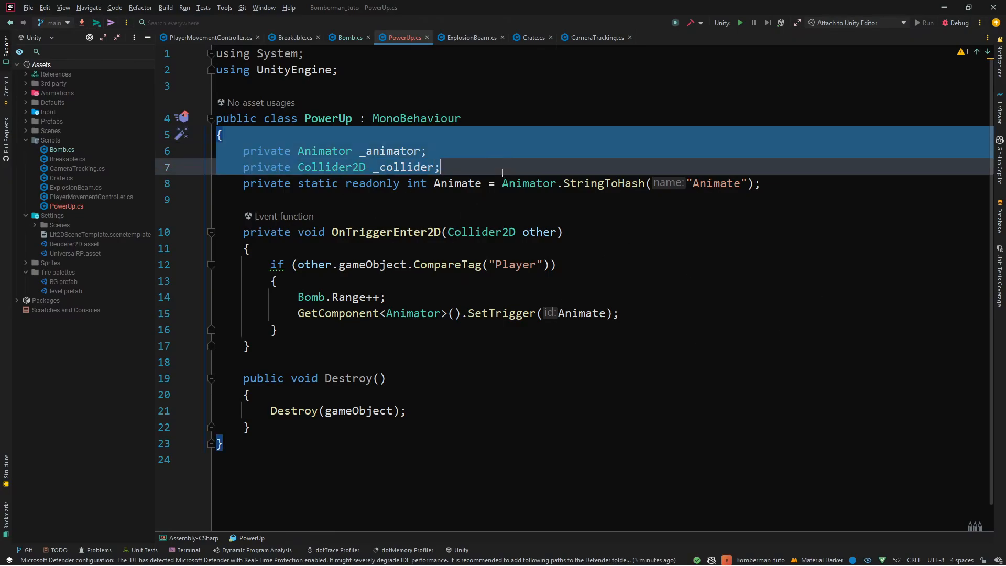
key(Delete)
Duplicate the GetComponent<Animator>().SetTrigger(Animate); line and change the copy's component type to Collider2D
click(622, 281)
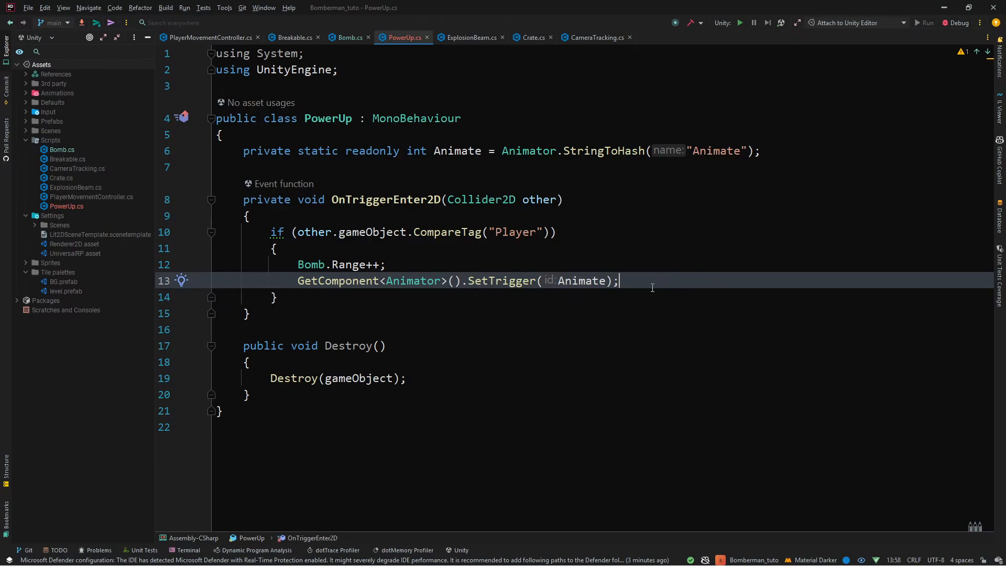
key(ctrl+d)
click(409, 297)
double_click(408, 297)
text(Colli)
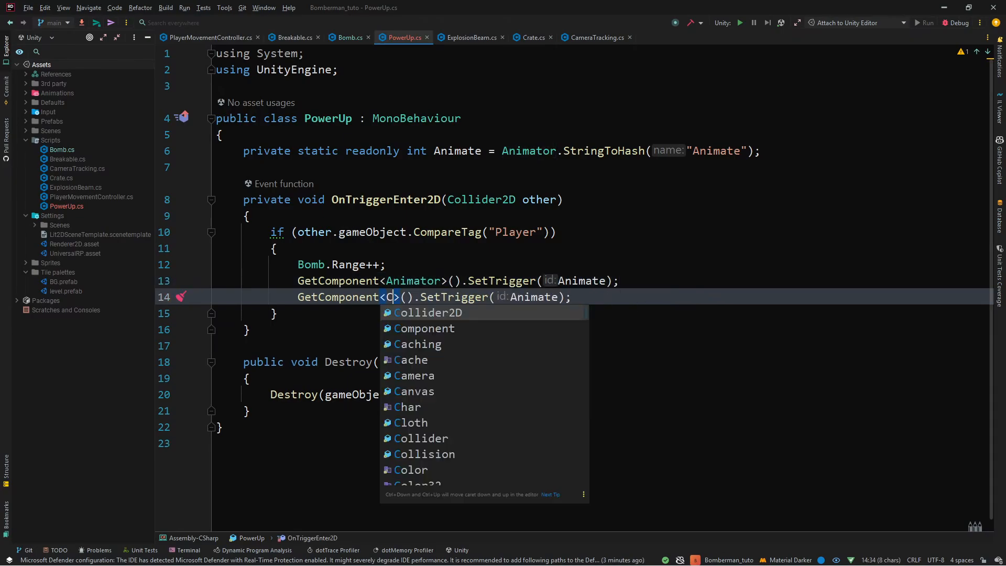
key(Return)
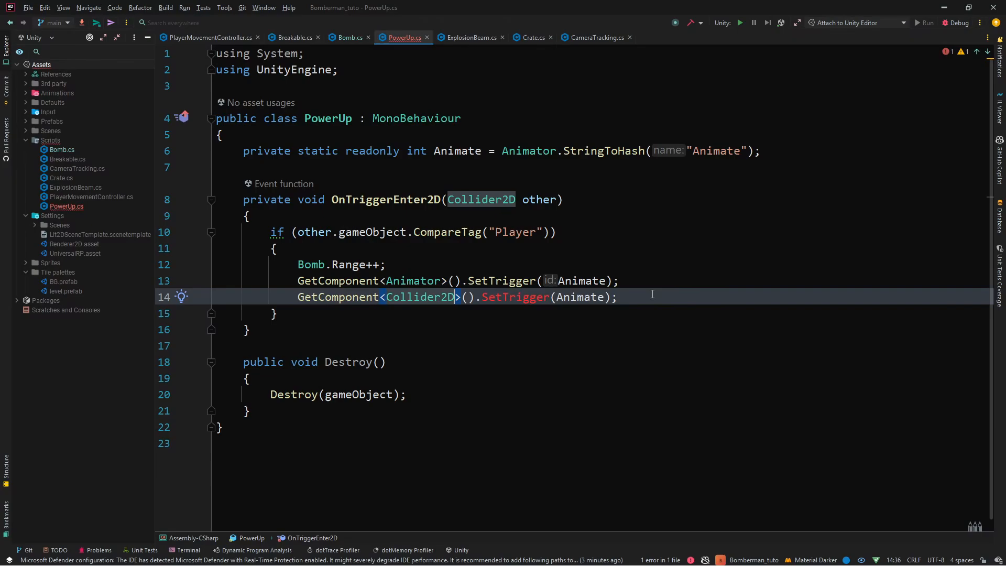
Replace the SetTrigger call on the Collider2D line with .enabled = false;
drag(652, 295, 478, 293)
text(.e)
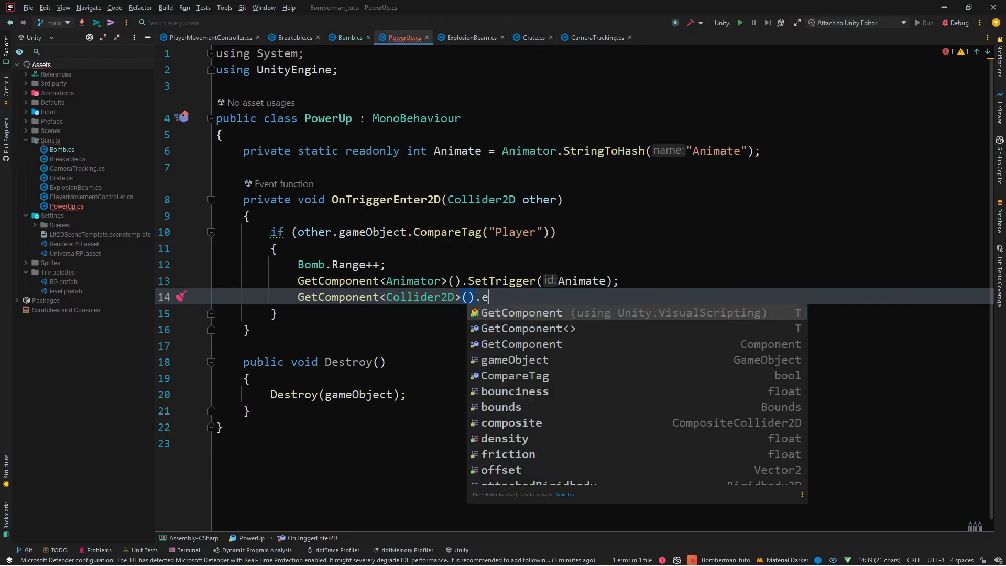
key(Escape)
text(n)
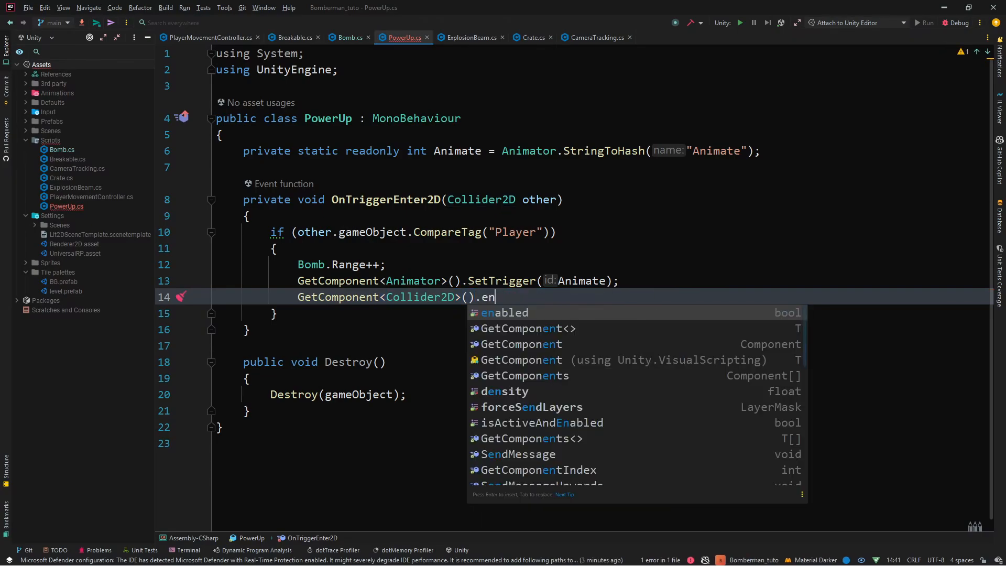
key(Return)
text(= )
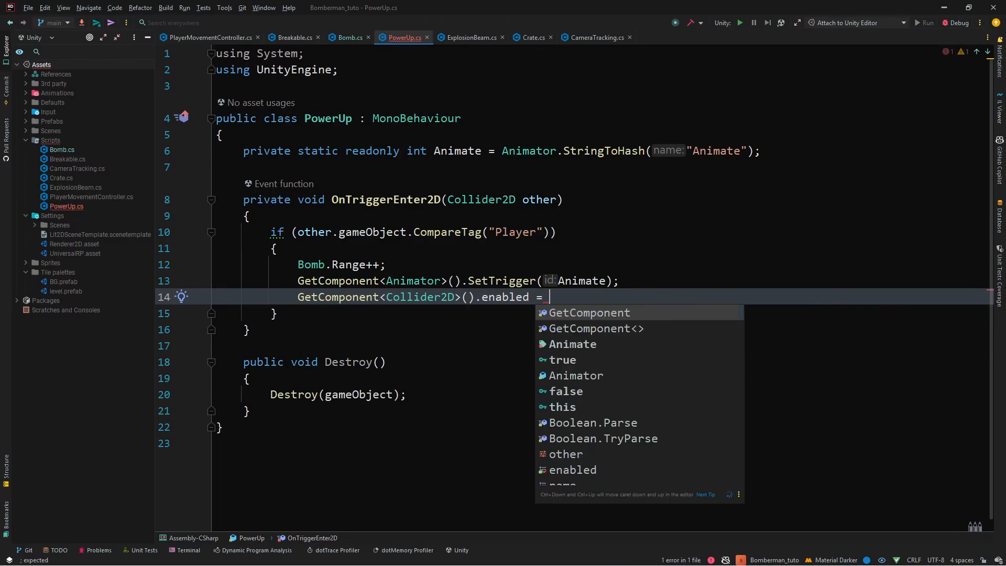
text(fa)
key(Return)
text(;)
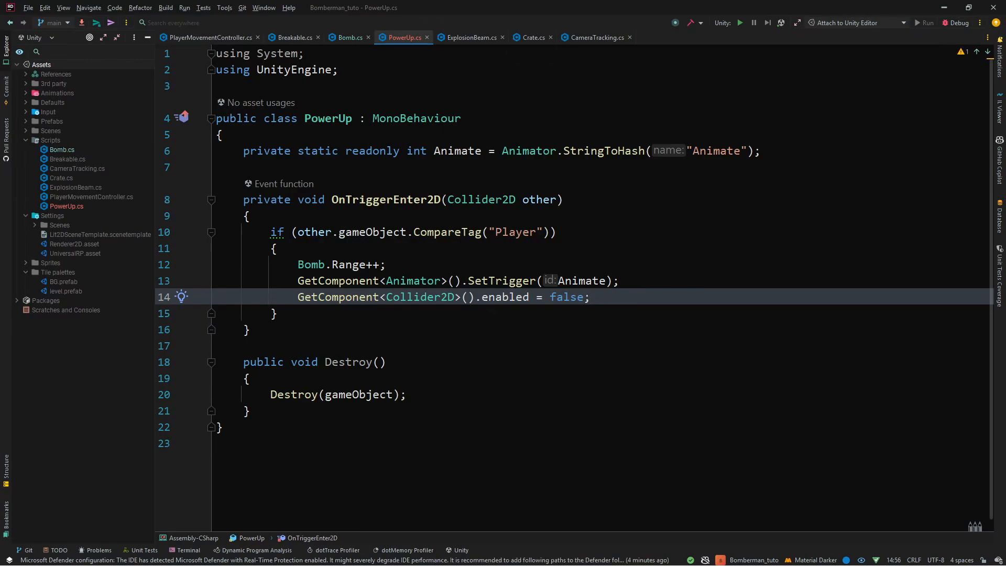
Switch to Unity and place the sprites Collected_1 to Collected_5 from the Fruits folder in the scene to create a new animation
key(alt+Tab)
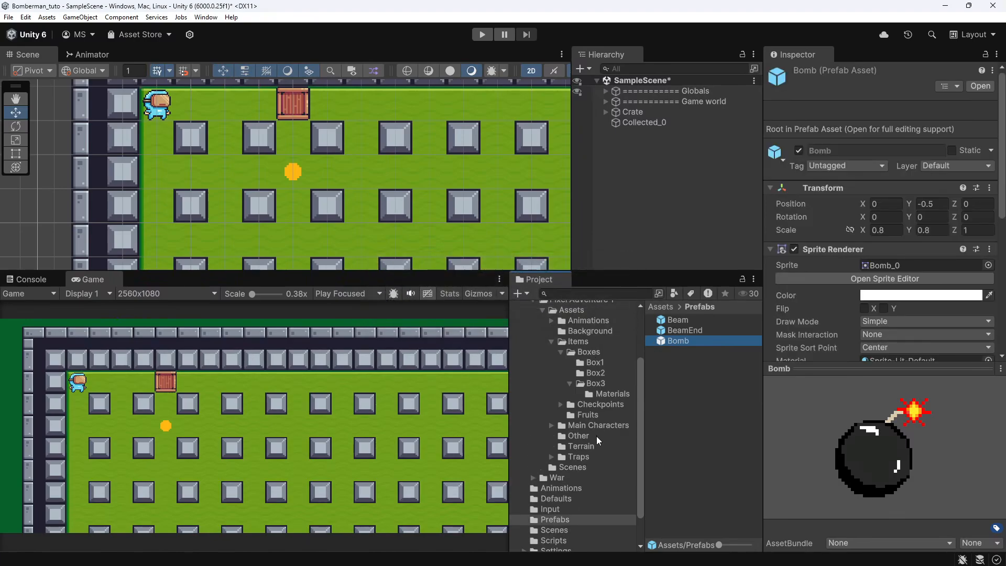
click(598, 413)
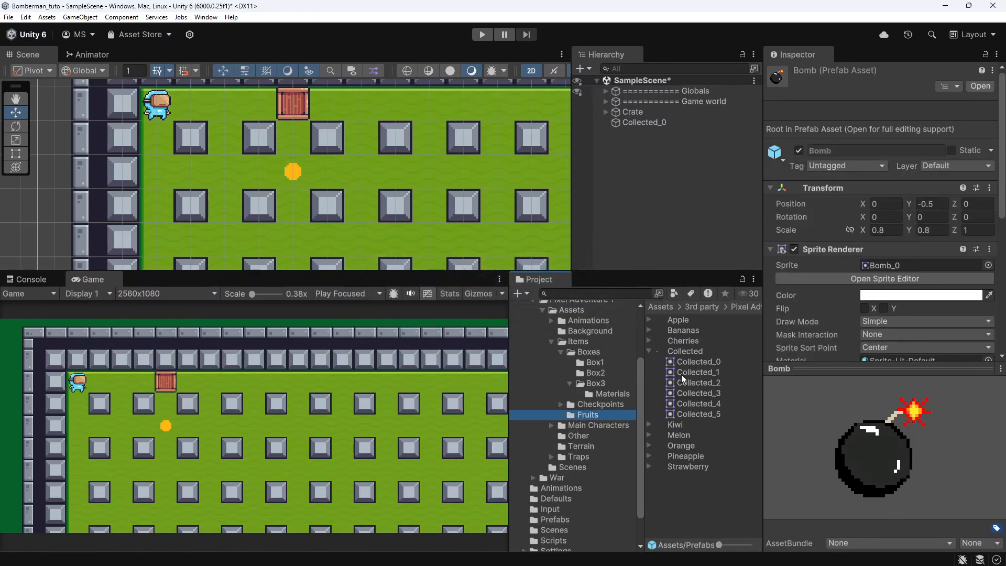
click(704, 365)
click(706, 373)
shift+click(710, 415)
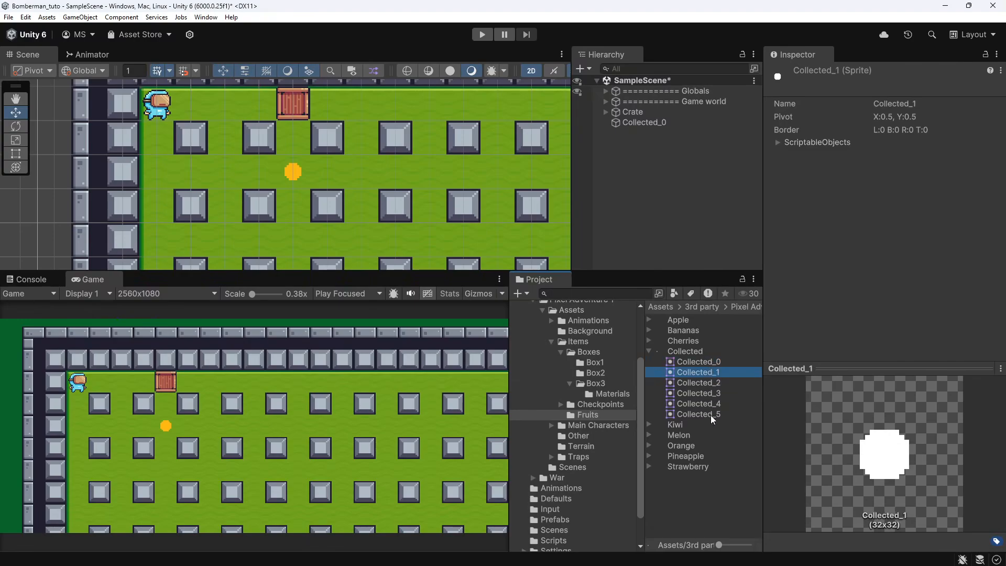
drag(702, 373, 341, 172)
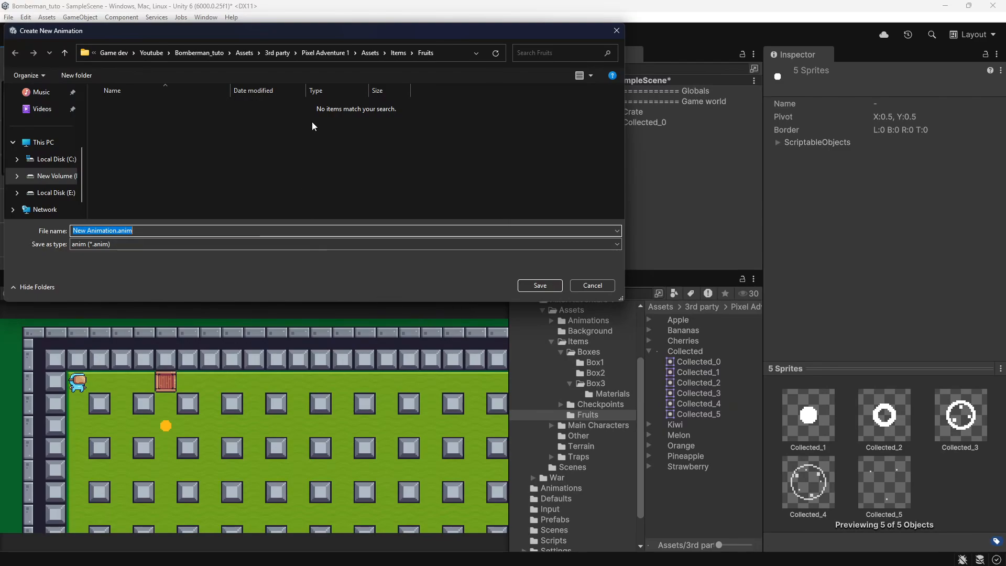
Save the new animation clip in the project's Assets/Animations folder under a name beginning with "Collec"
click(238, 52)
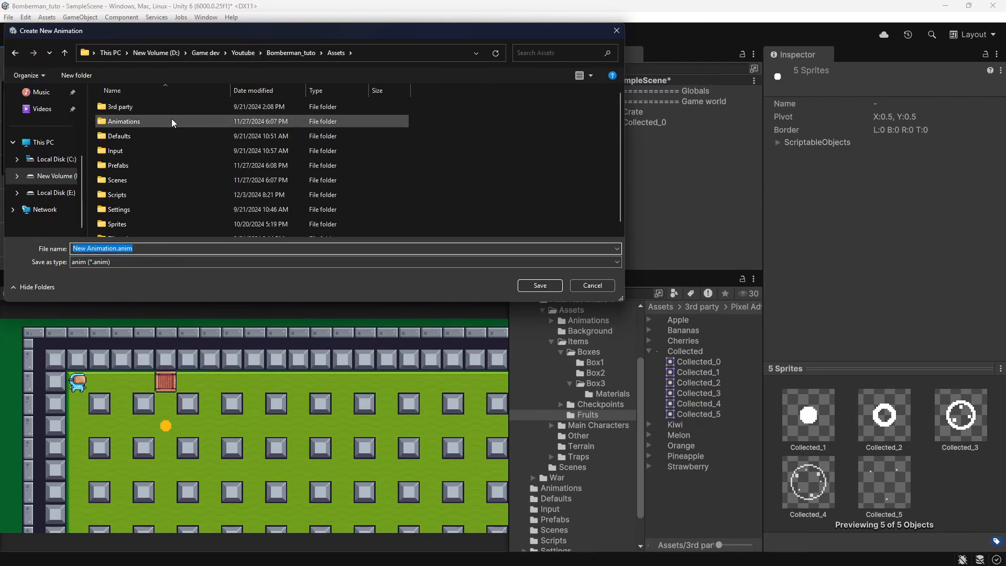
double_click(171, 118)
click(196, 249)
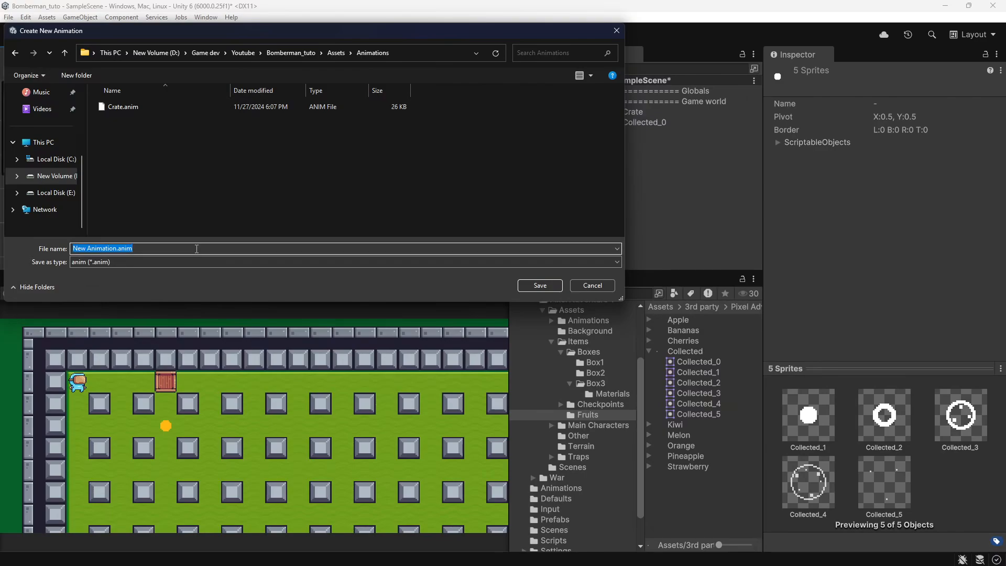
text(Collec)
key(Return)
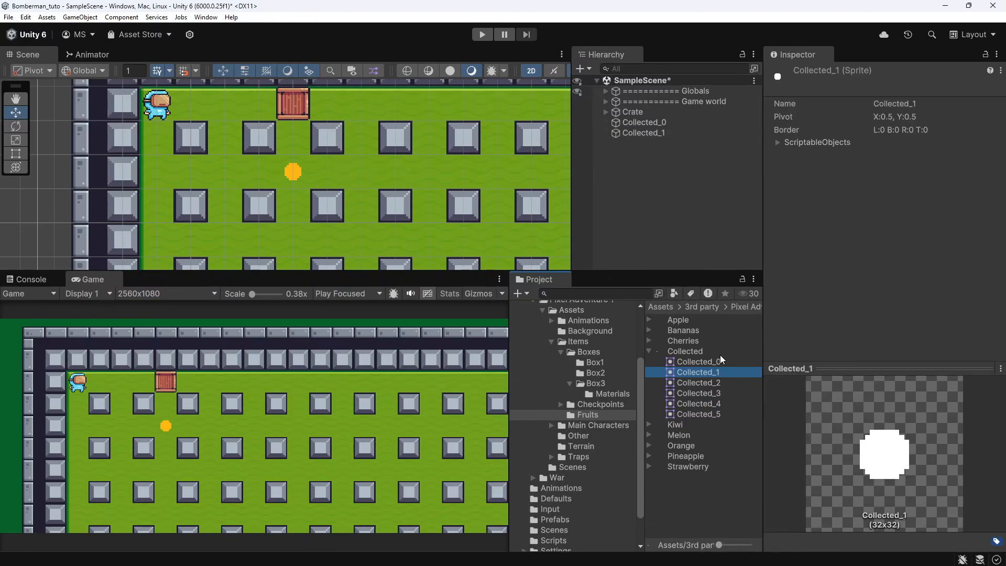
Delete the Collected_1 object from the scene and select the Collected_0 object
click(711, 351)
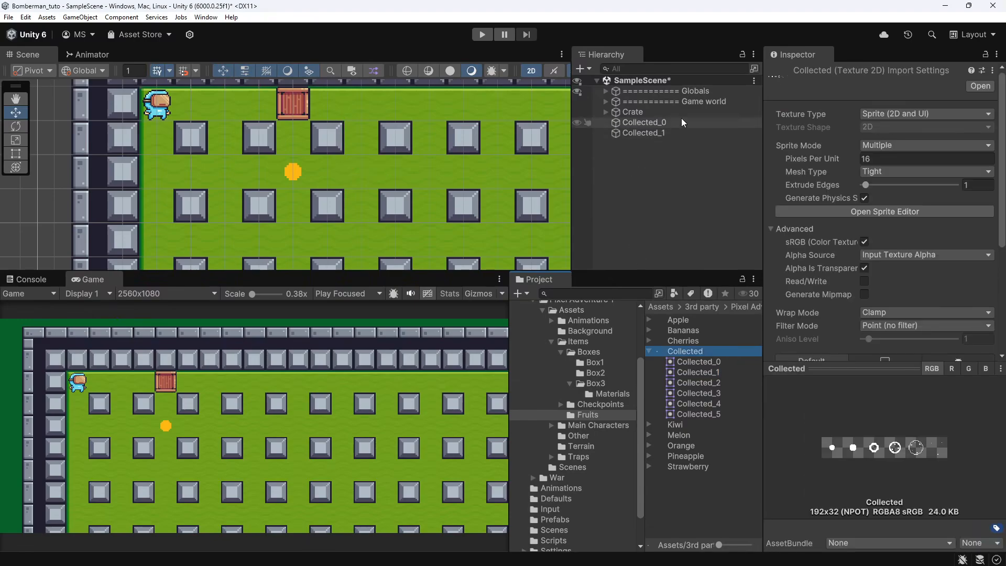
click(689, 132)
key(Delete)
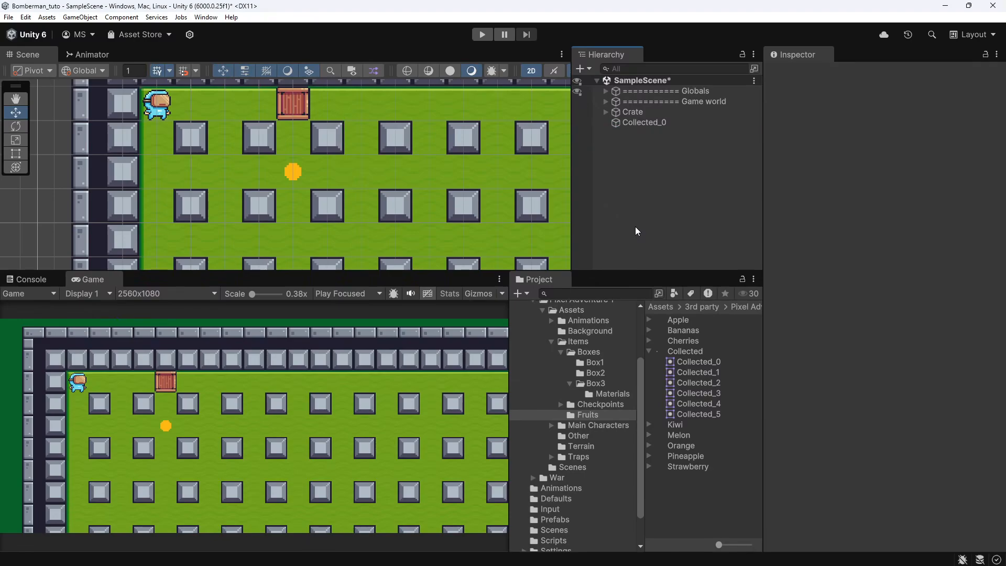
click(644, 122)
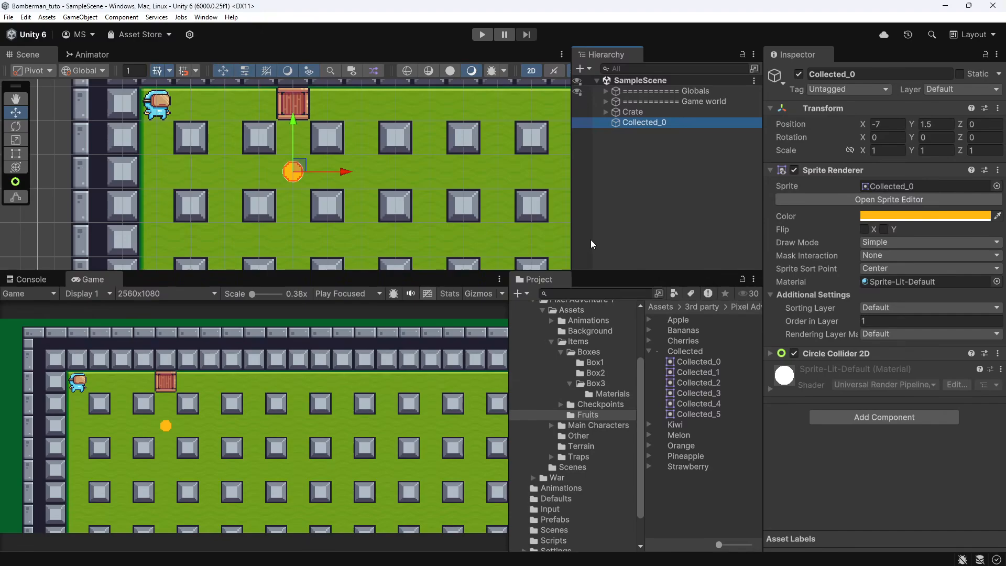
key(ctrl+6)
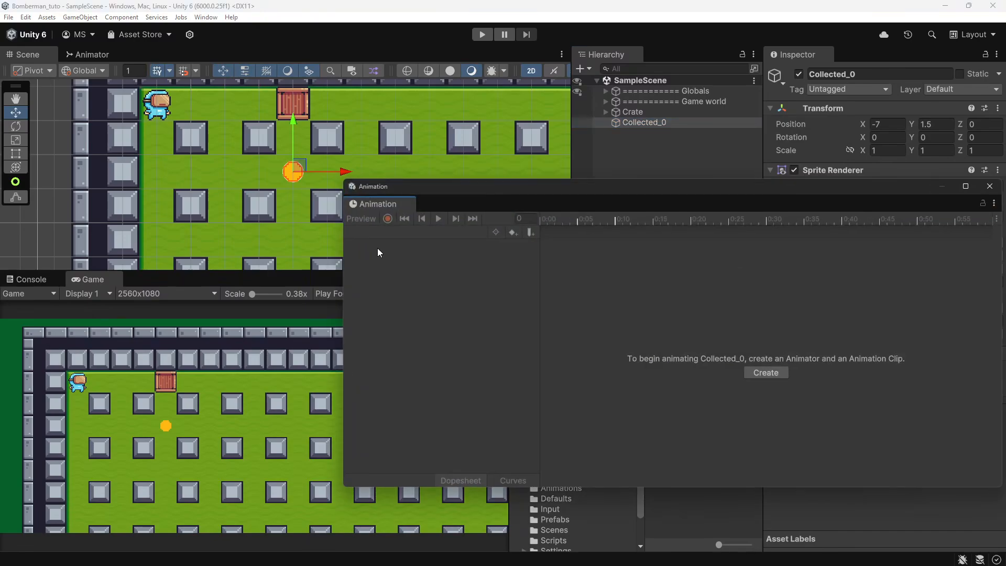
drag(639, 190, 356, 315)
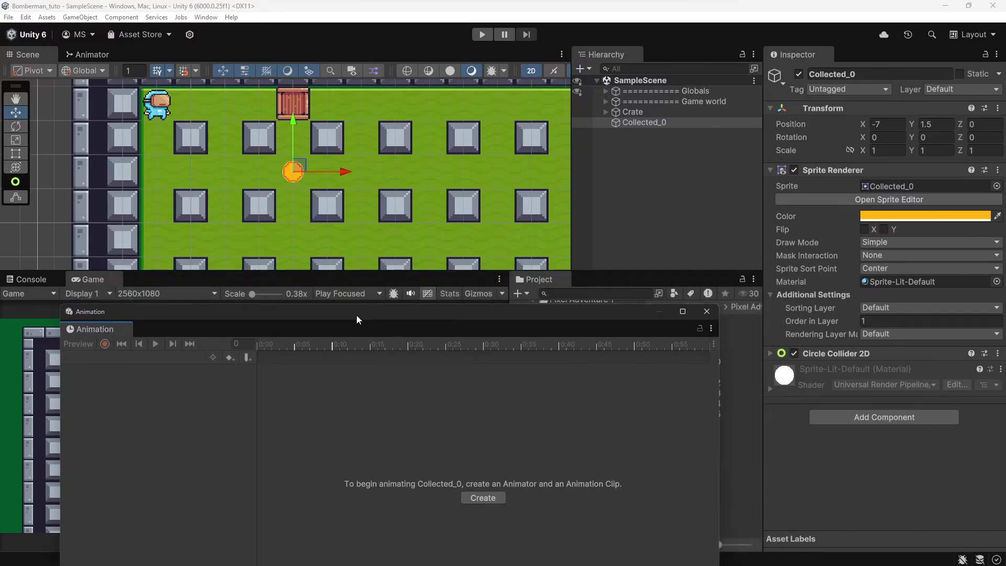
click(713, 314)
Add an Animator component to the Collected_0 object and expand its settings
click(870, 412)
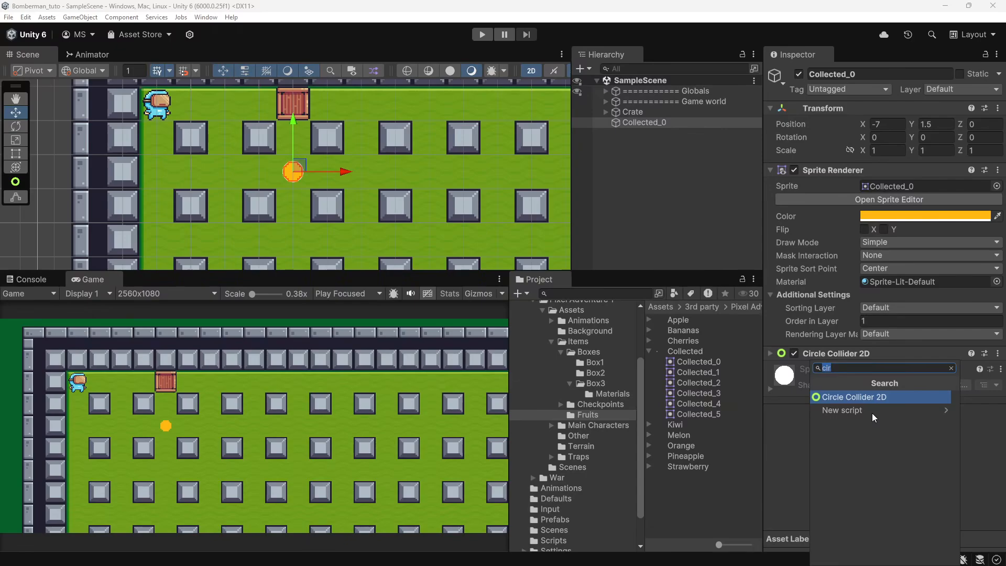
text(ani)
key(Down)
key(Return)
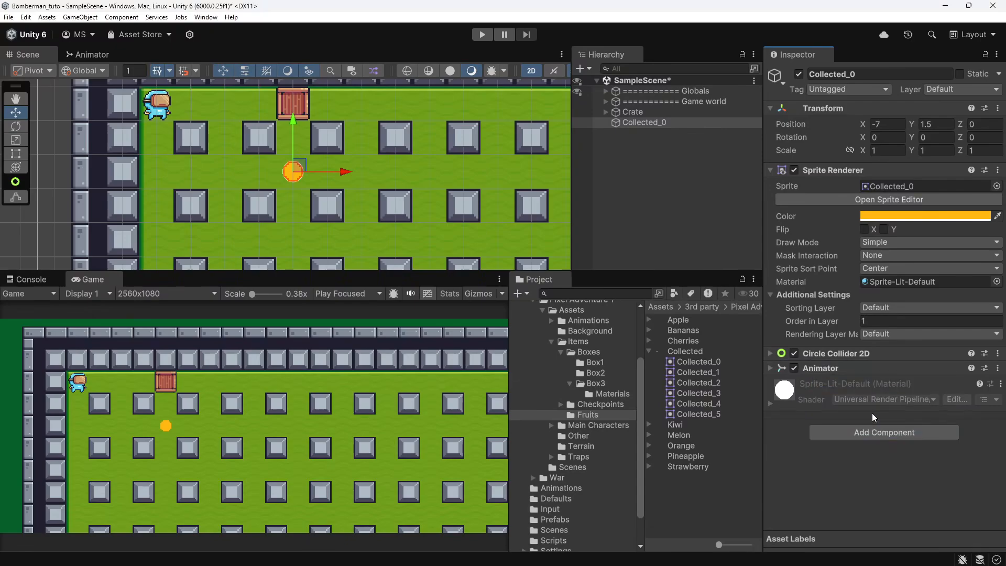
click(850, 368)
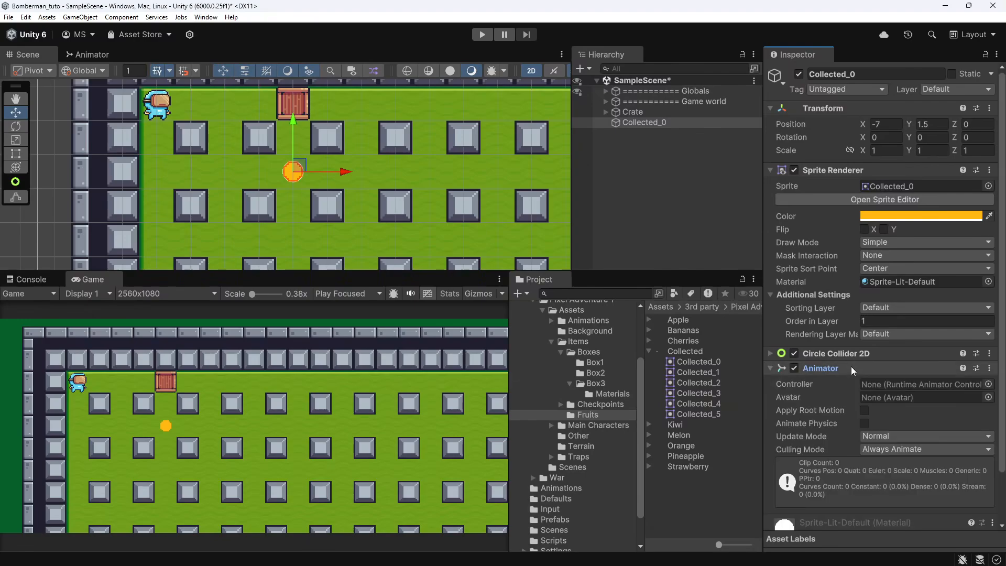
Assign the Collected_1 controller from the project's Assets/Animations folder to the Animator of Collected_0
scroll(580, 406, up, 4)
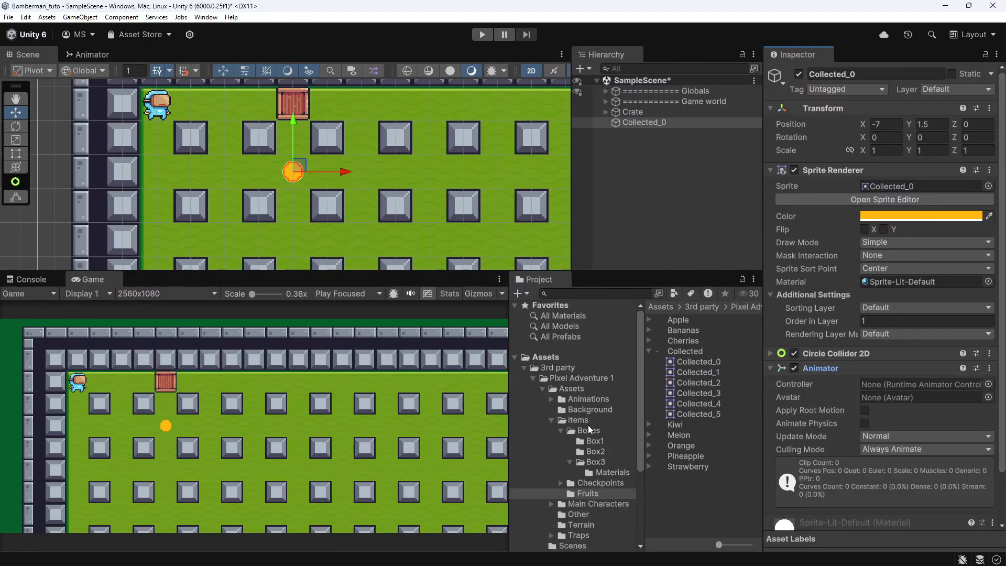
click(582, 420)
key(Left)
key(Up)
key(Up)
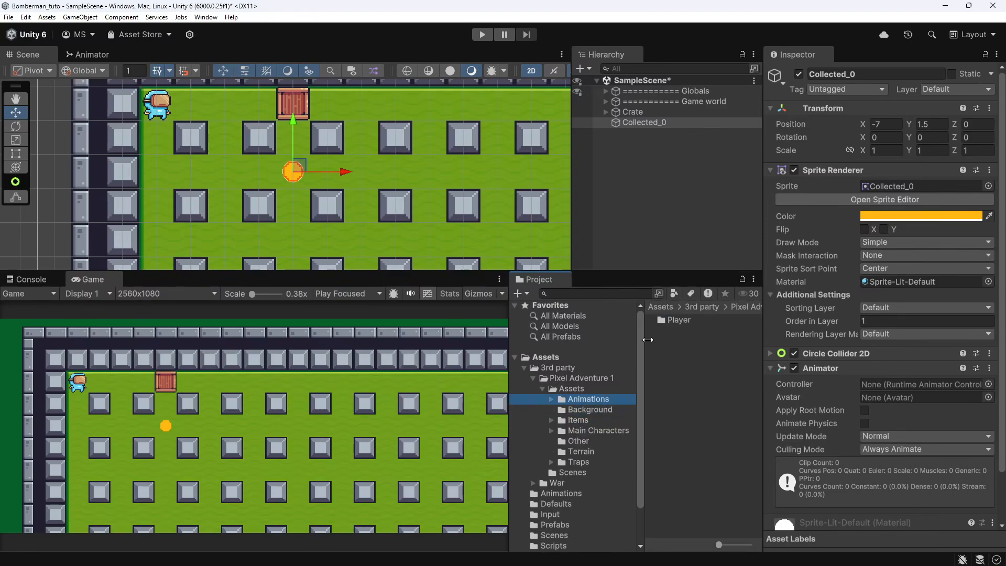
click(595, 378)
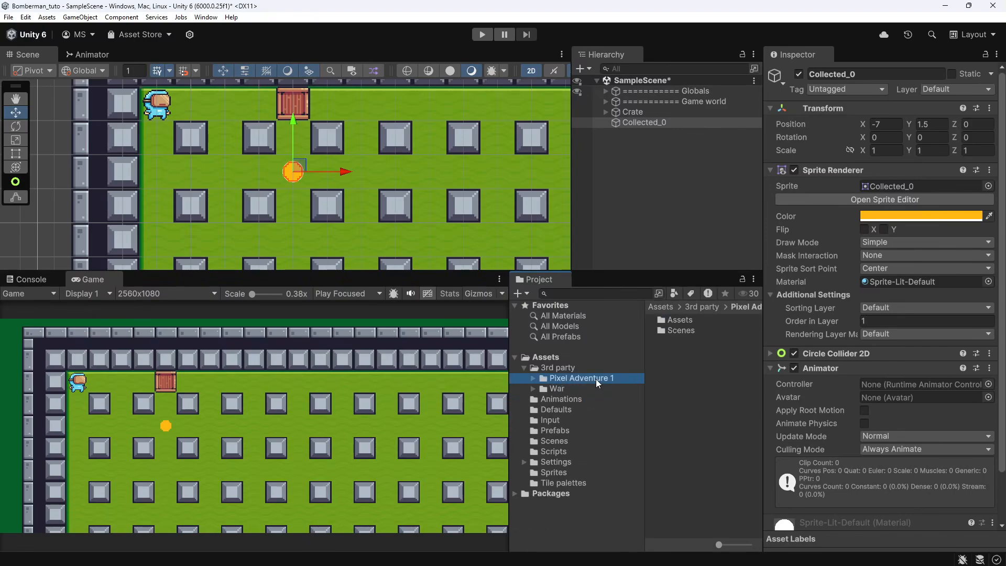
key(Left)
key(Left)
key(Left)
key(Down)
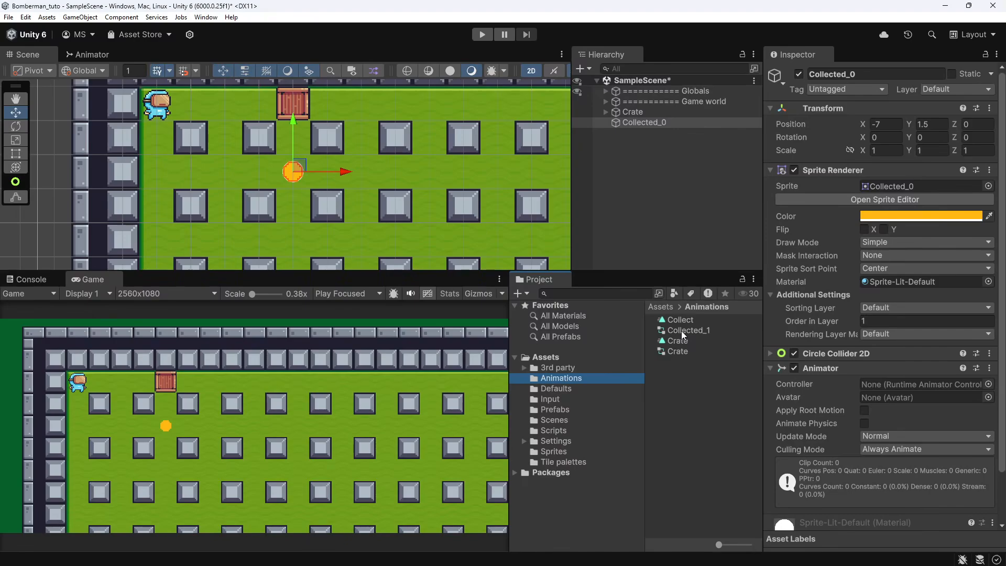
drag(678, 330, 909, 382)
Open the Collected_1 animator controller, create an empty state and set it as the layer default state
double_click(709, 331)
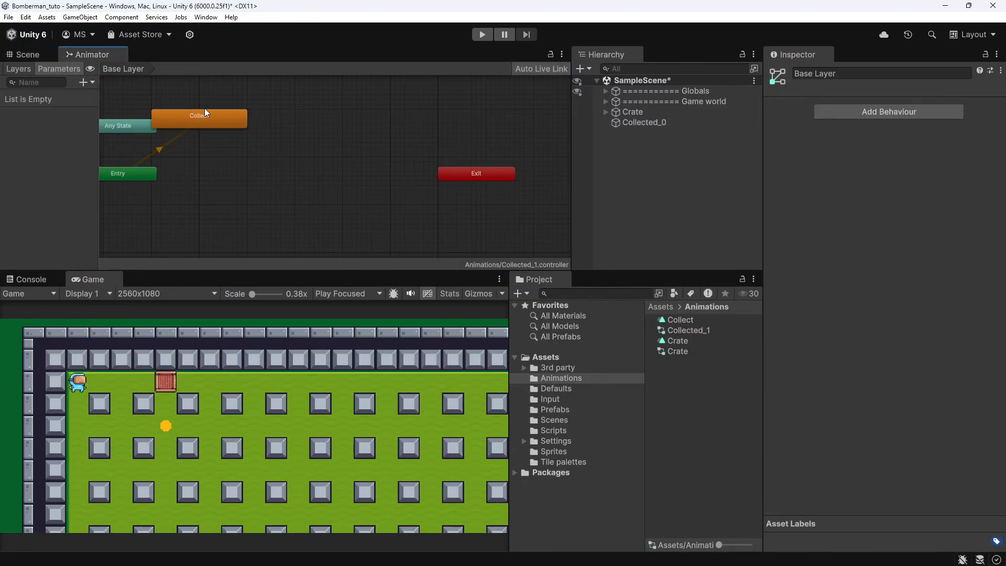
drag(204, 111, 325, 180)
right_click(223, 151)
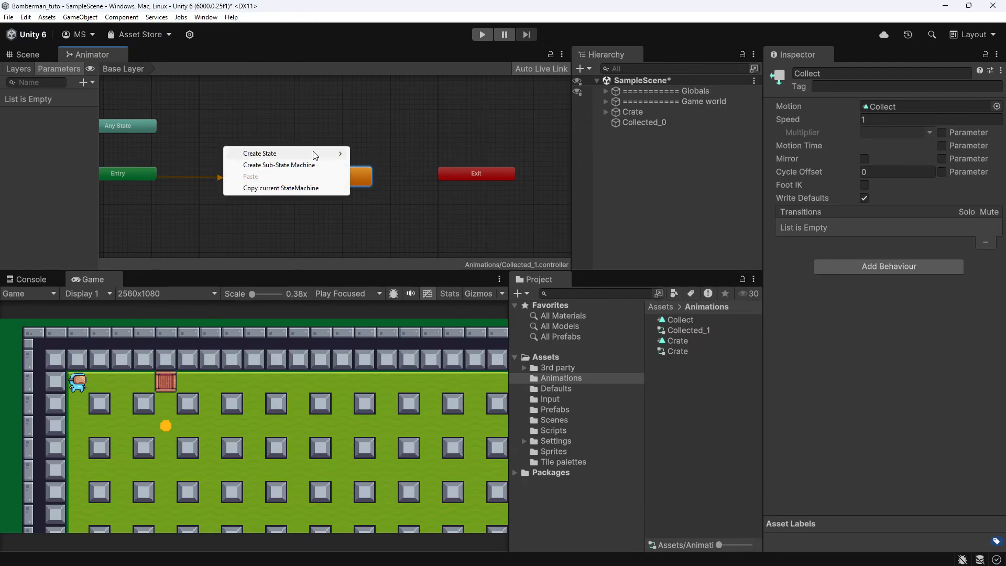
mouse_move(315, 152)
click(393, 156)
right_click(251, 151)
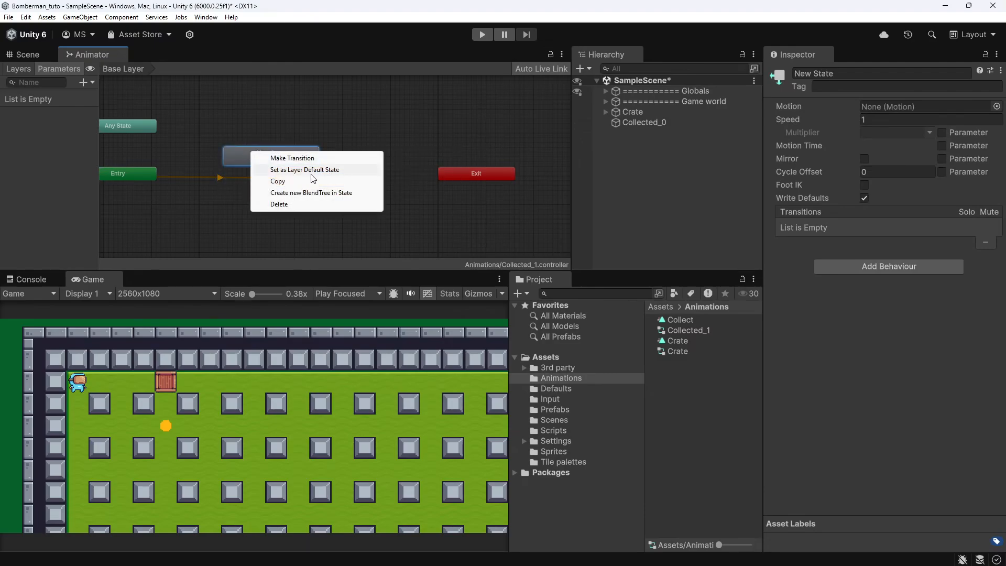
click(296, 168)
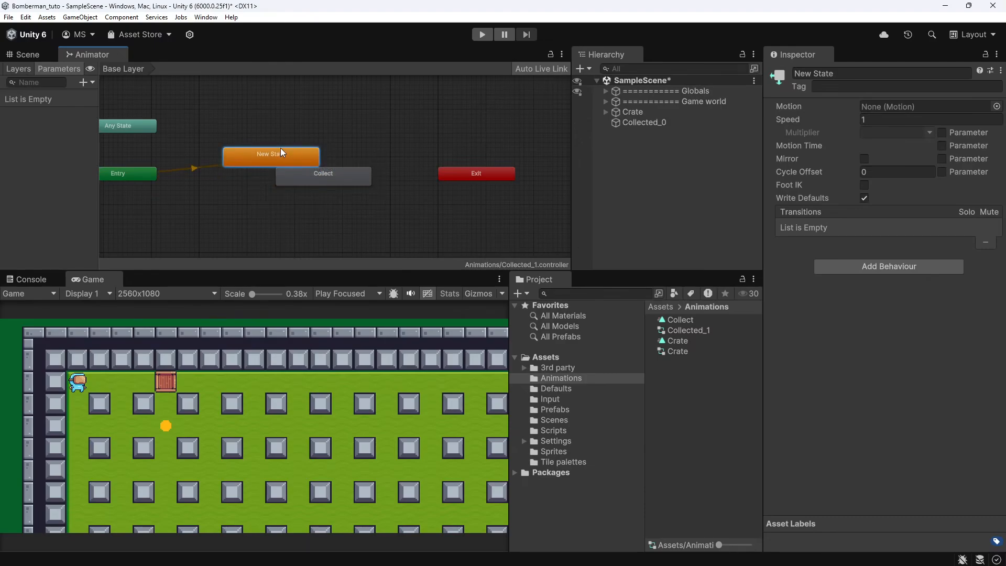
Move the new default state clear of Collect and make a transition from it to Collect
drag(281, 148, 284, 118)
right_click(285, 118)
click(325, 125)
click(330, 176)
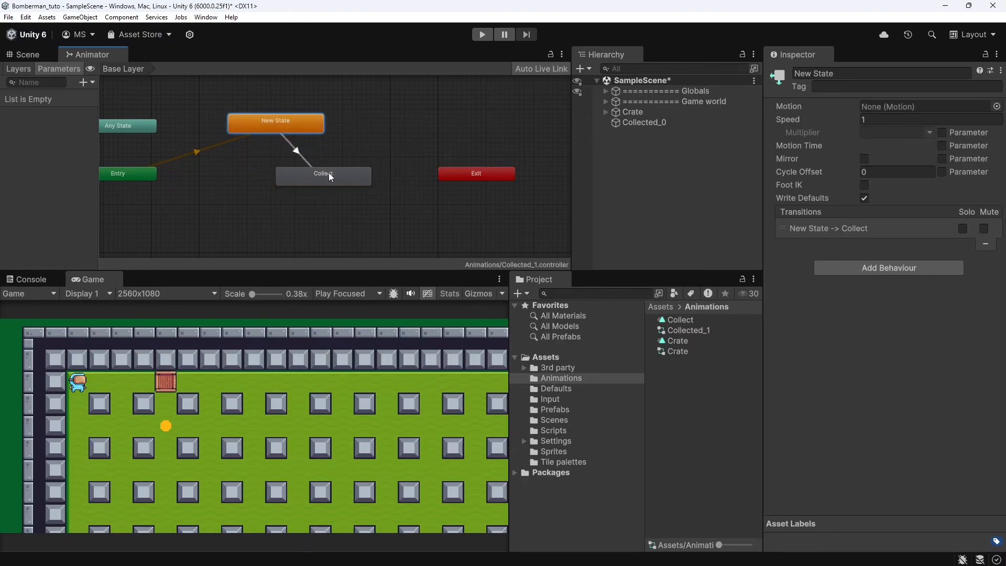
Add a Trigger parameter named Animate to the animator controller
click(87, 82)
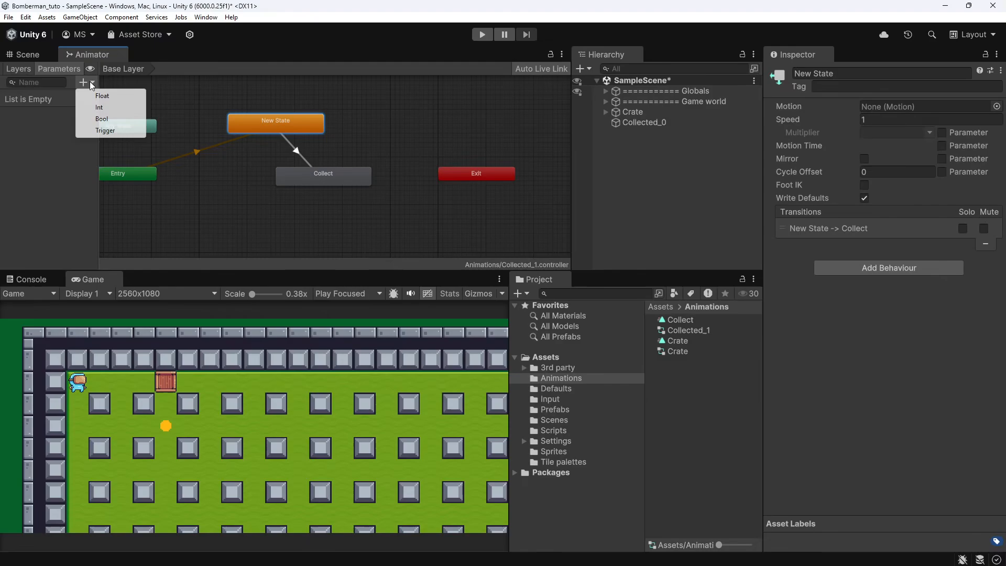
click(112, 128)
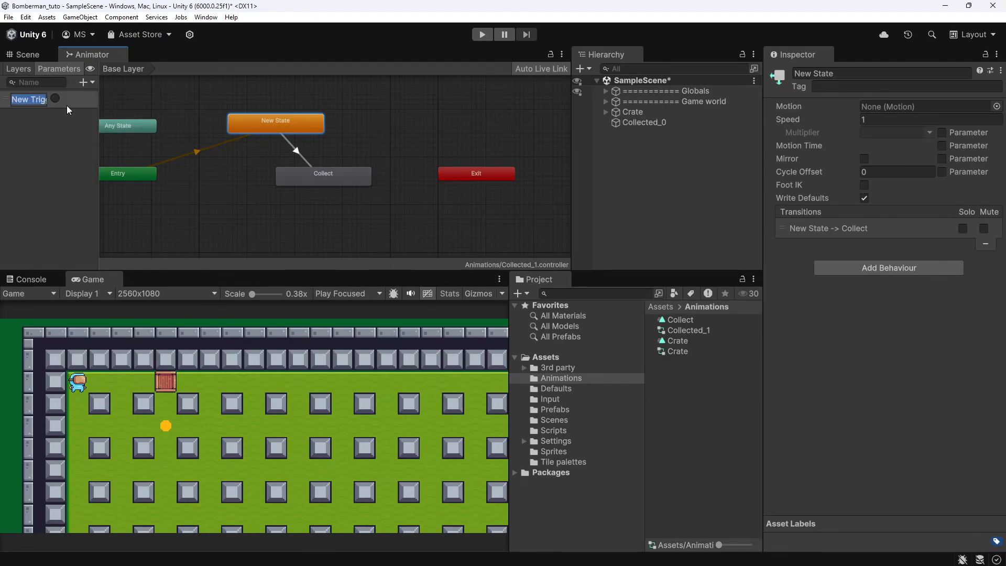
text(Animate)
key(Return)
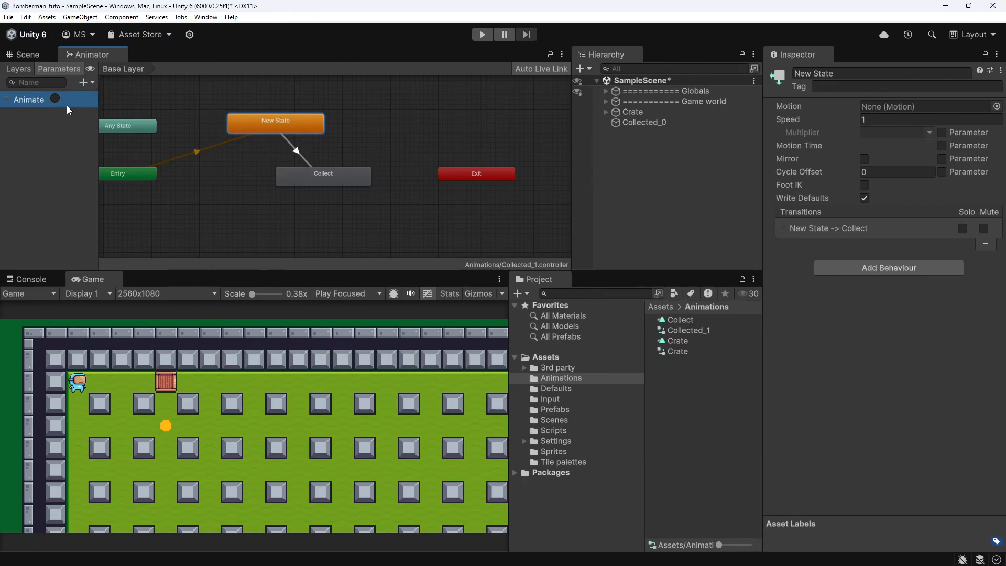
Set the New State to Collect transition's exit time to 0, turn off Fixed Duration and set its transition duration to 0
click(295, 152)
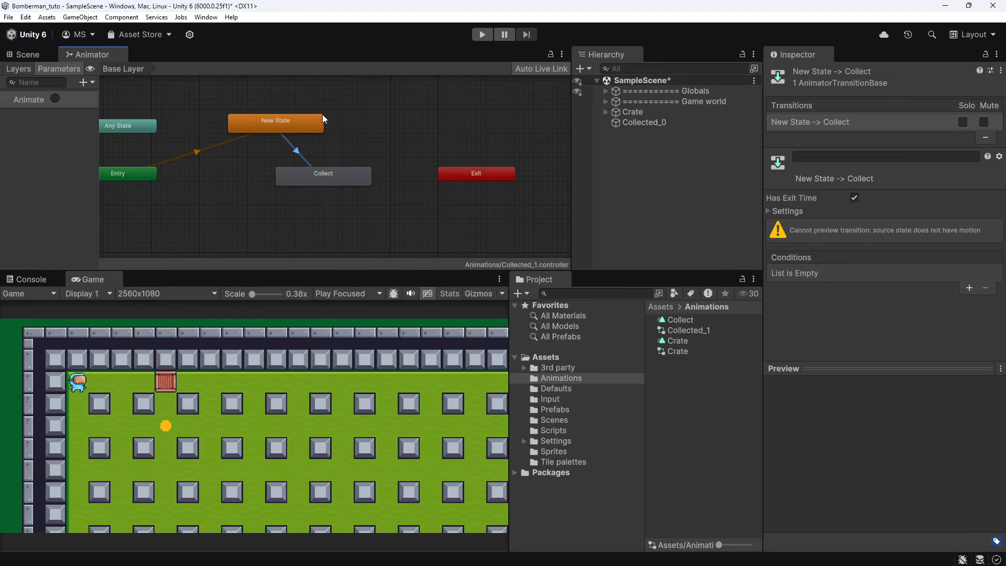
click(788, 211)
click(869, 223)
text(0)
key(Tab)
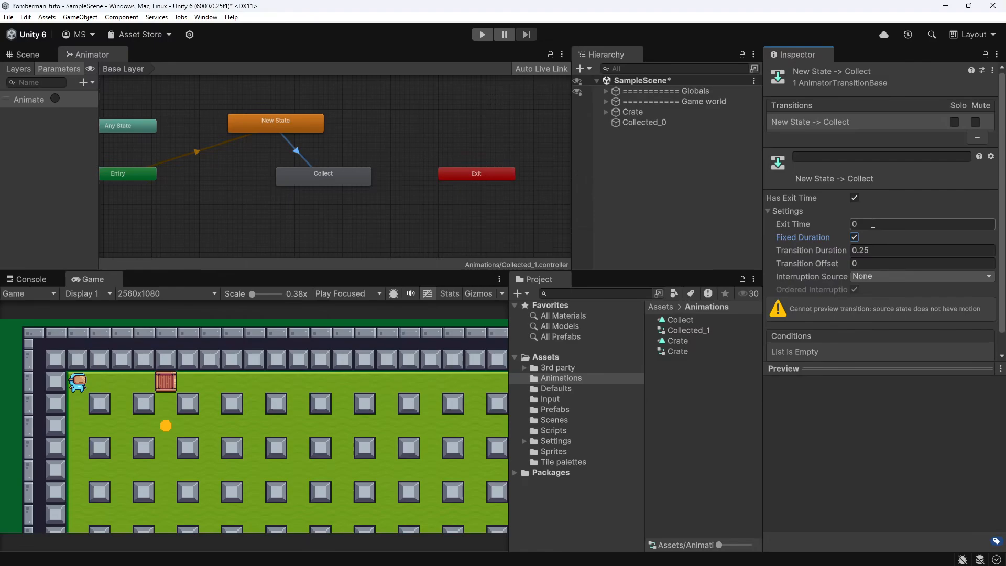
key(Tab)
text(0)
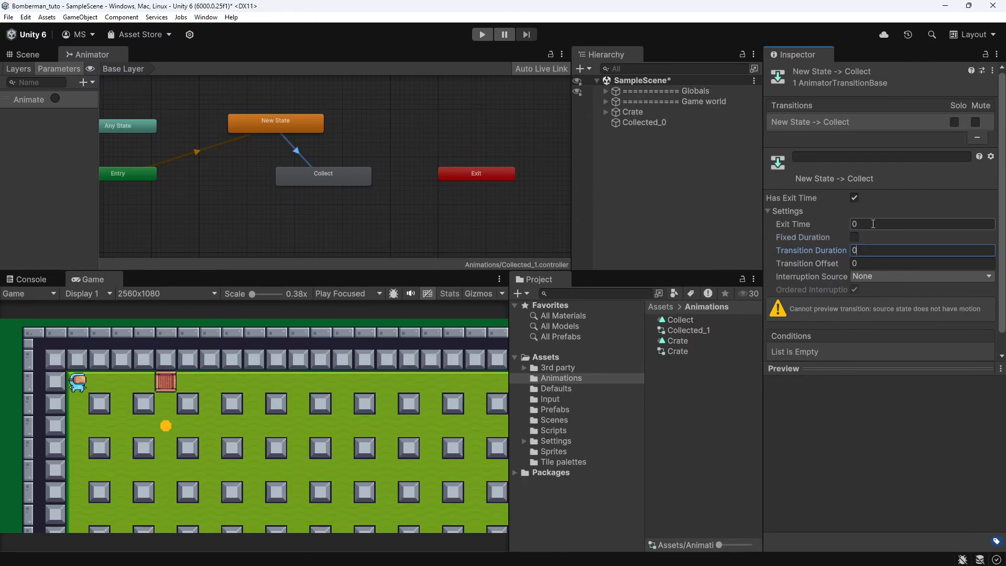
Disable Has Exit Time on the New State to Collect transition and add Animate as its condition
click(854, 198)
scroll(961, 259, down, 2)
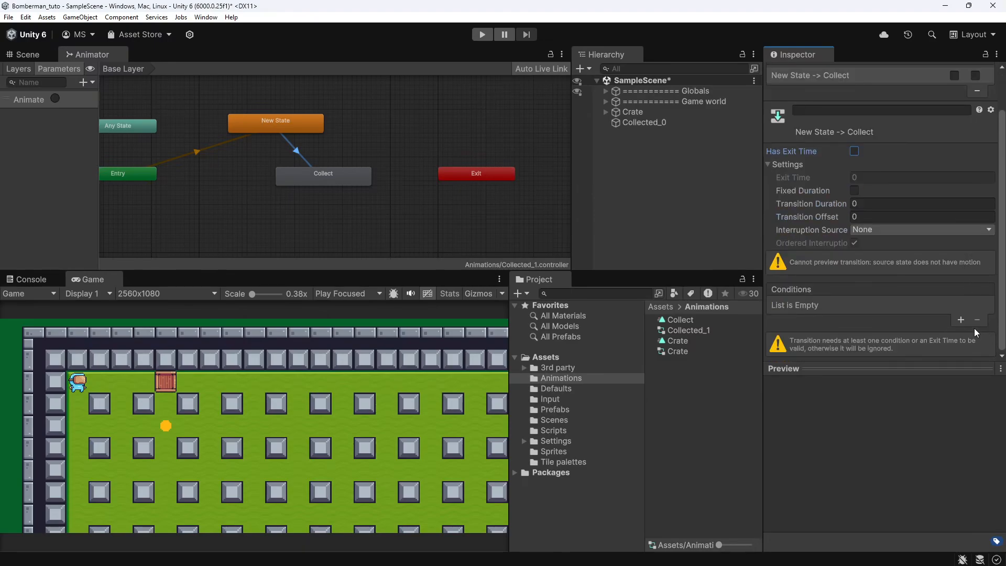
click(961, 320)
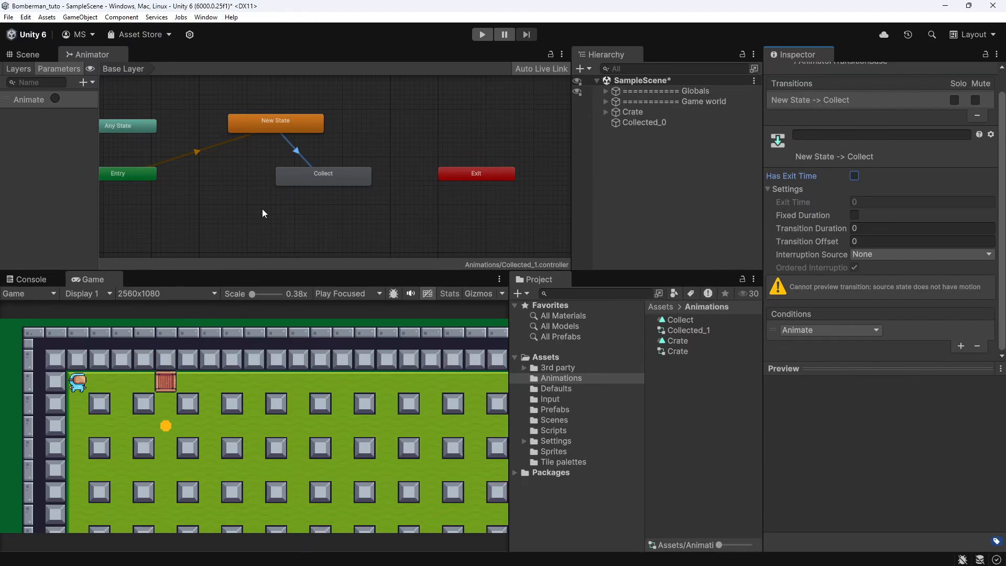
click(329, 179)
right_click(329, 180)
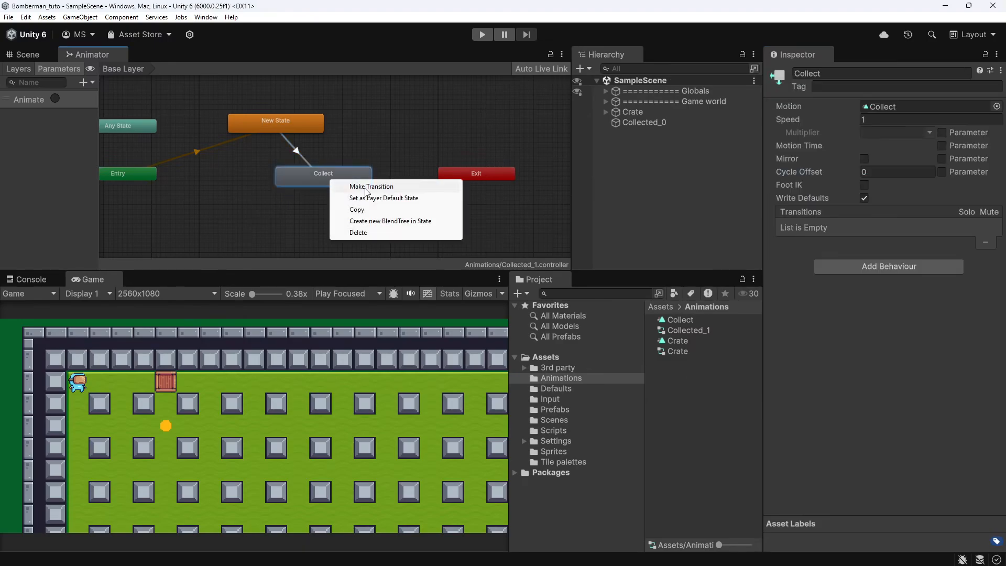
click(365, 190)
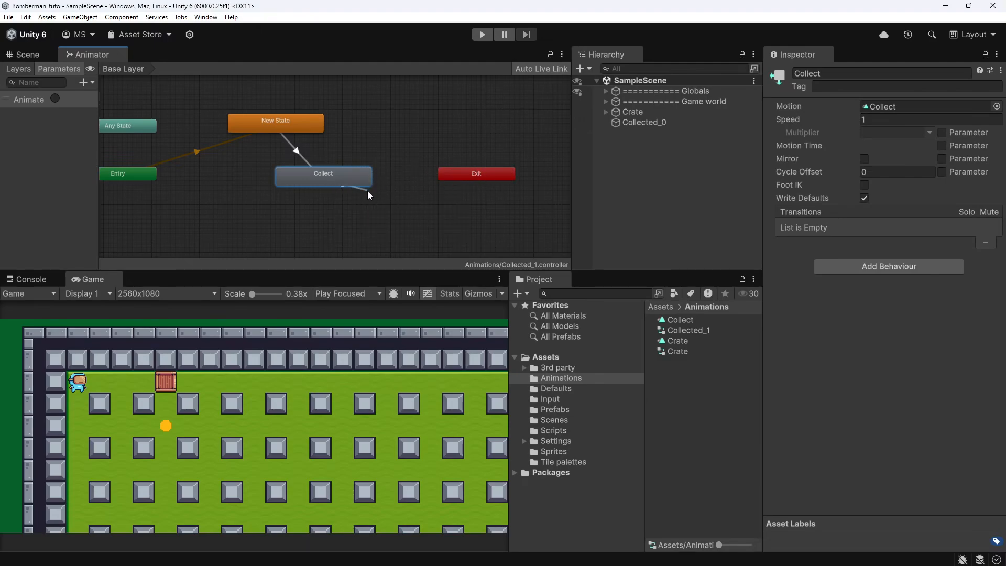
right_click(367, 191)
click(385, 157)
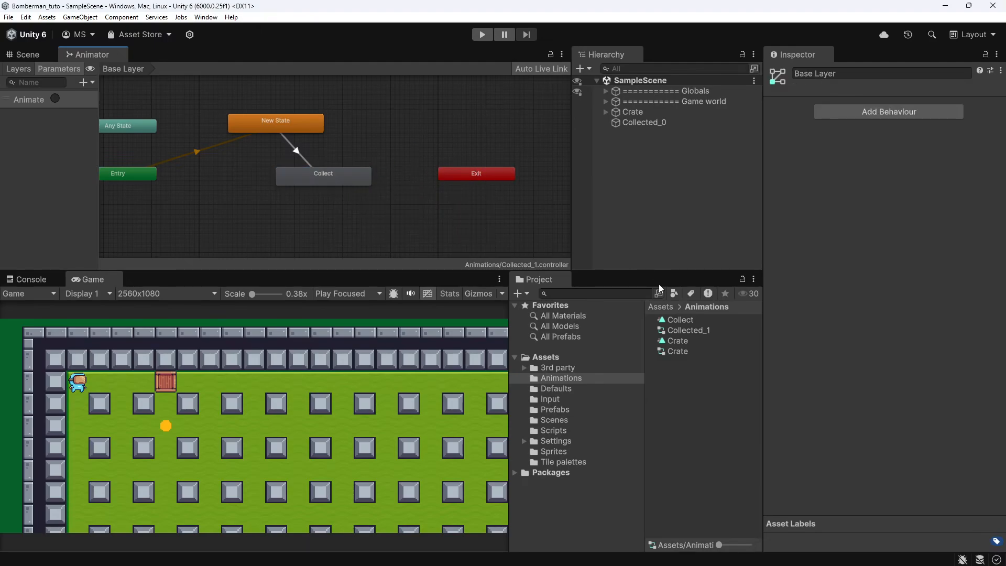
Examine the Collect animation clip's loop settings and the Collect state's properties
click(718, 326)
click(708, 320)
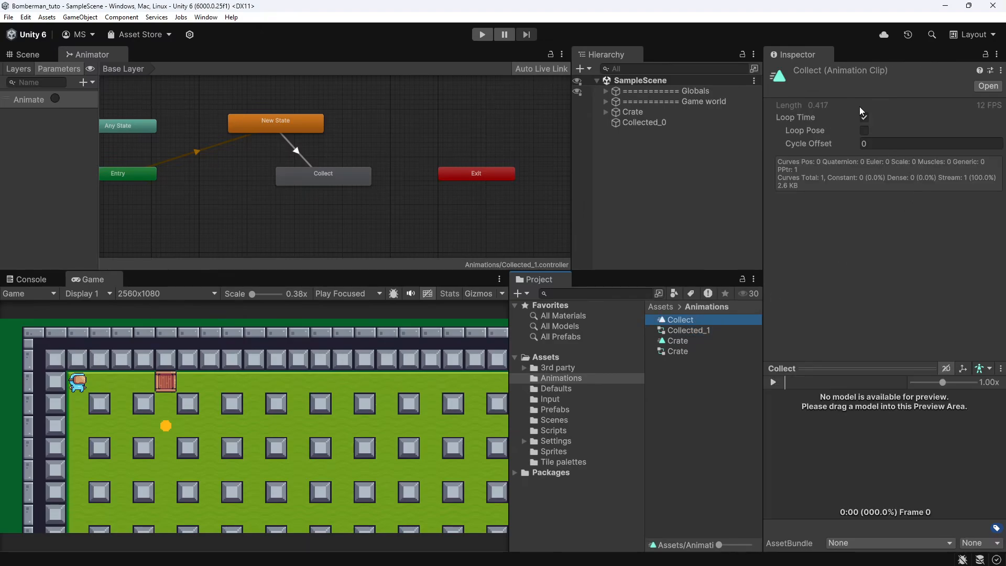
click(342, 173)
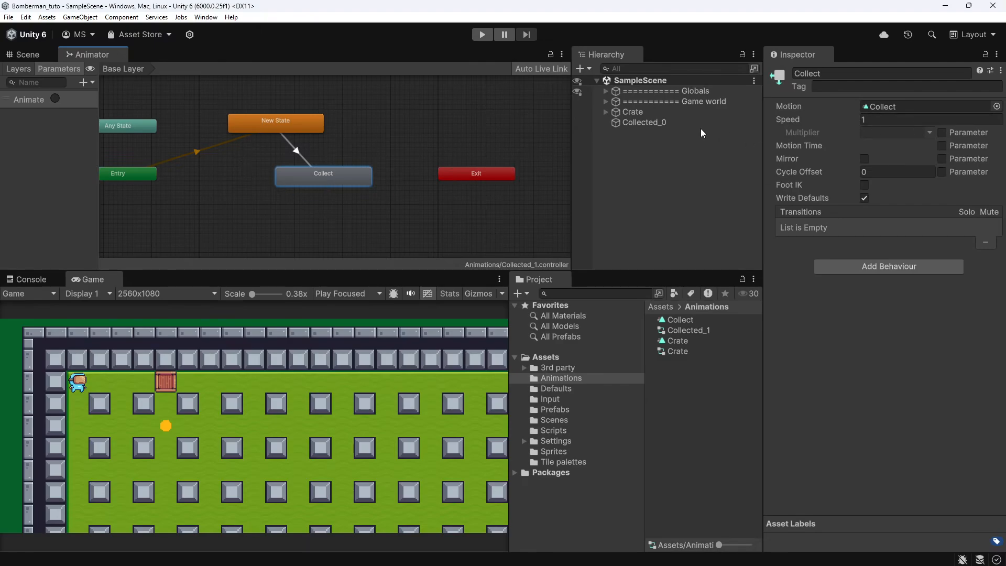
Open the Collect clip of Collected_0 in the Animation window and preview its playback
click(643, 123)
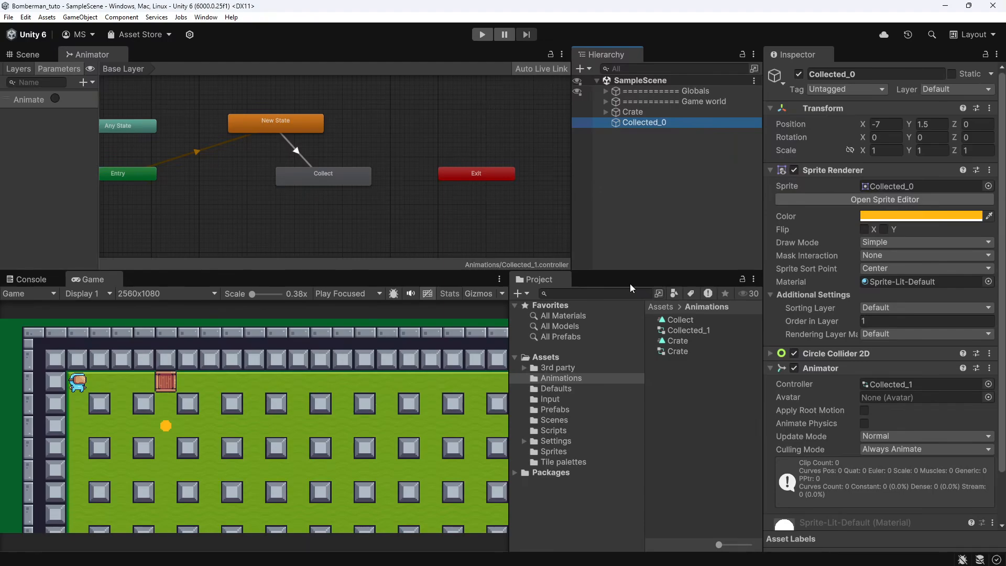
key(ctrl+6)
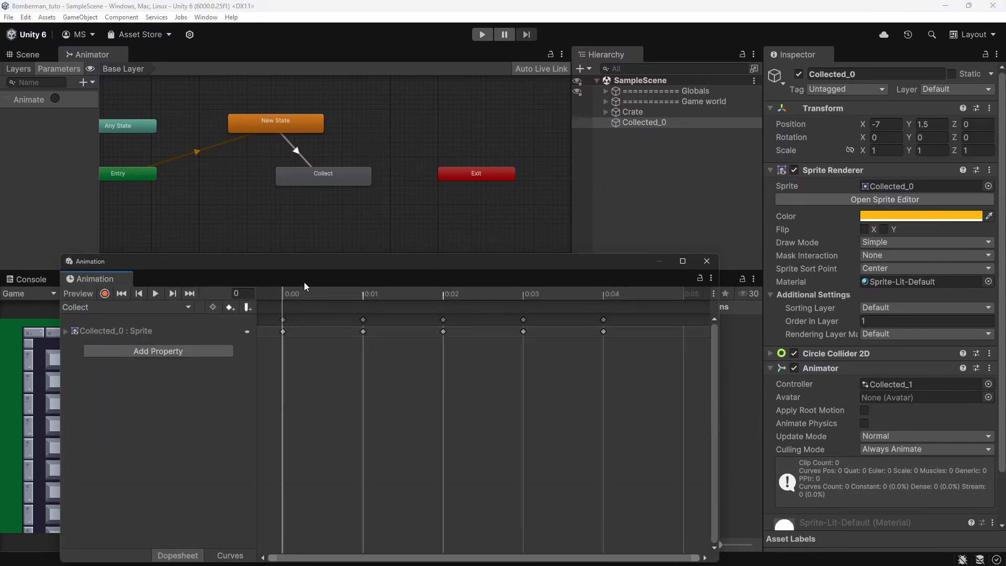
drag(317, 268, 651, 381)
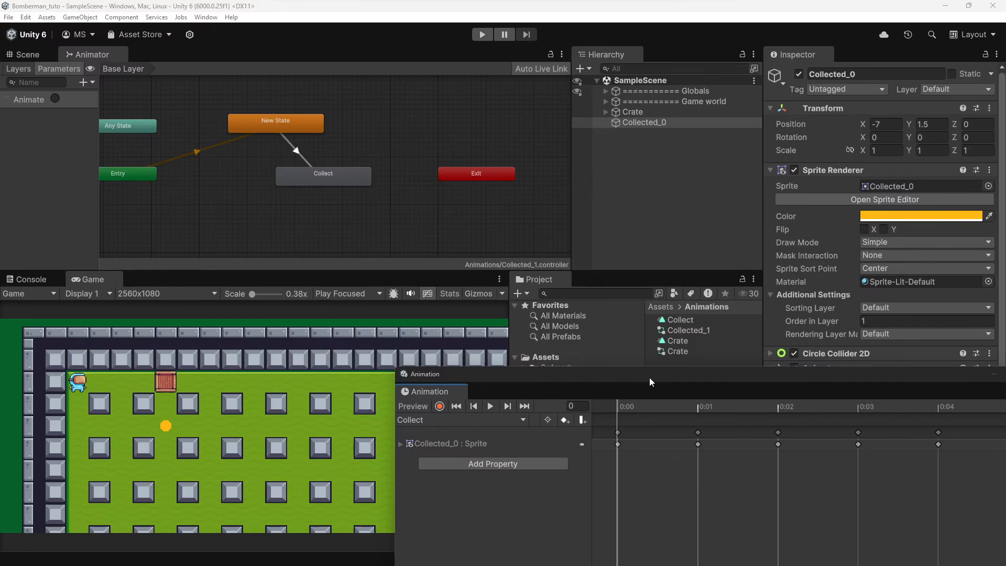
click(495, 407)
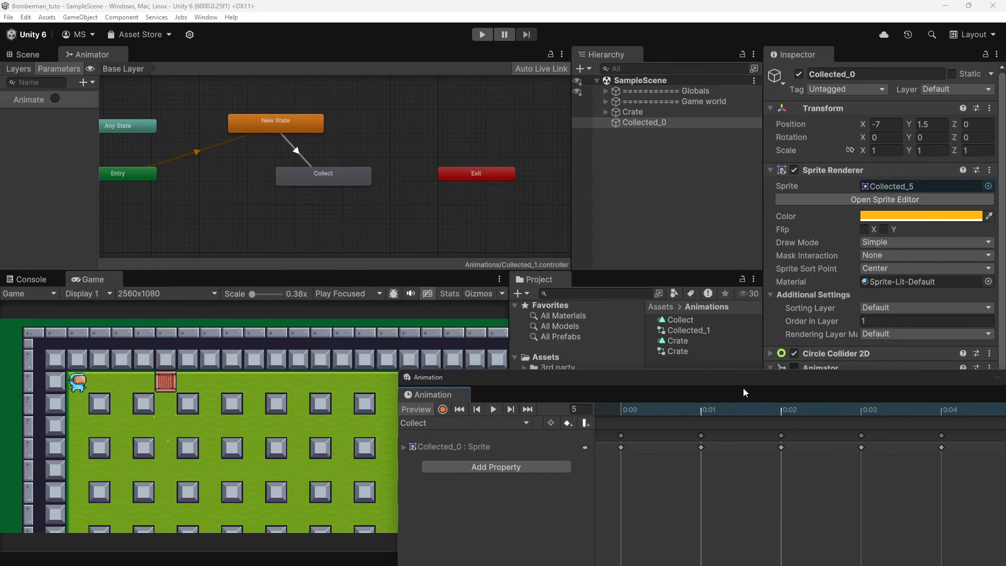
Add an animation event at frame 5 of the Collect clip, check its available functions and close the Animation window
drag(744, 385, 451, 311)
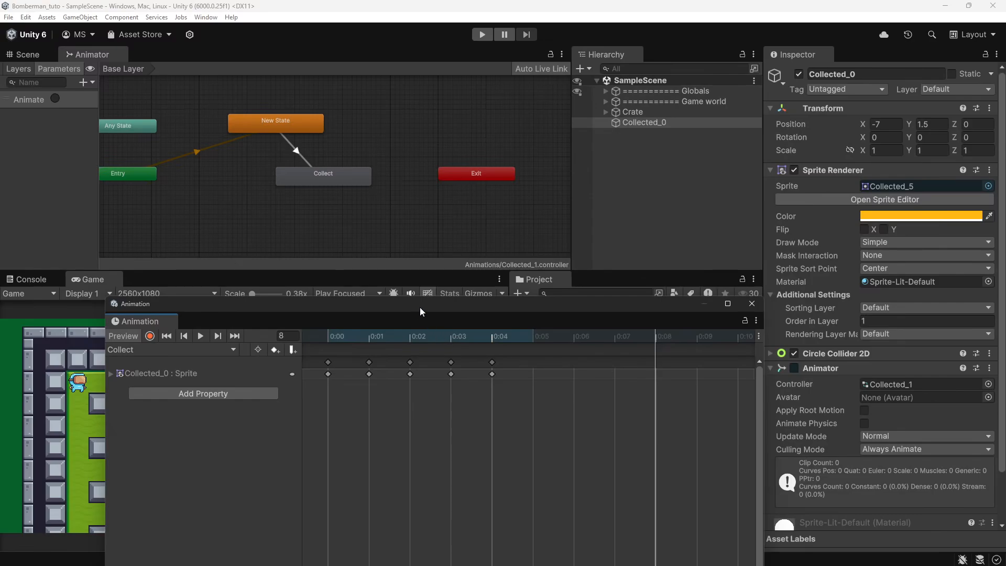
drag(422, 311, 624, 320)
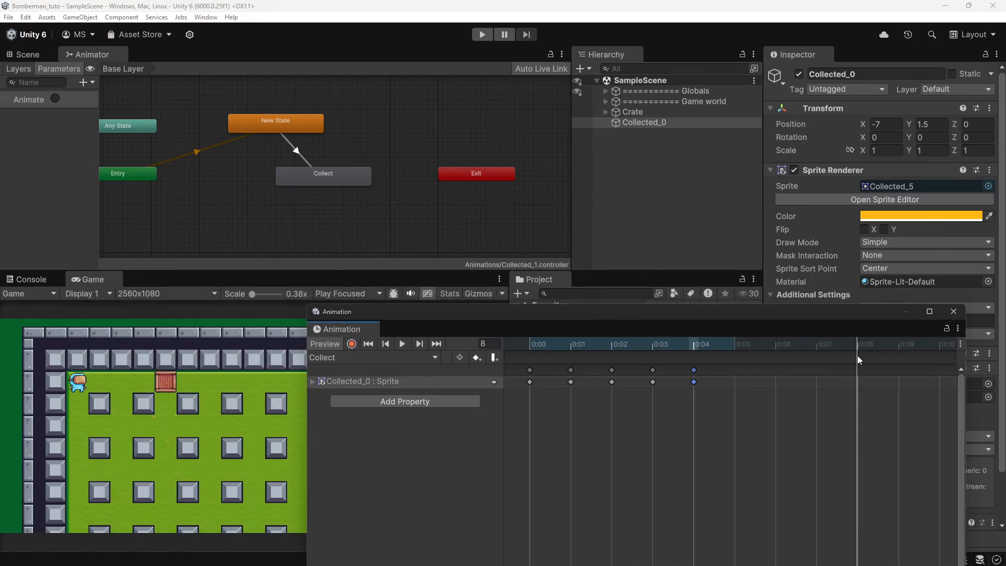
drag(790, 344, 717, 344)
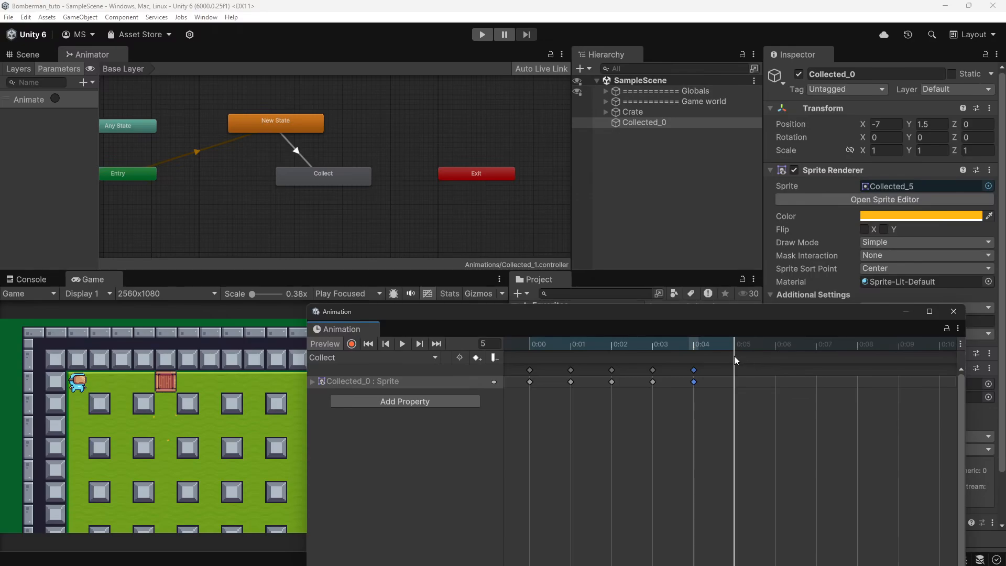
click(733, 358)
drag(695, 345, 736, 342)
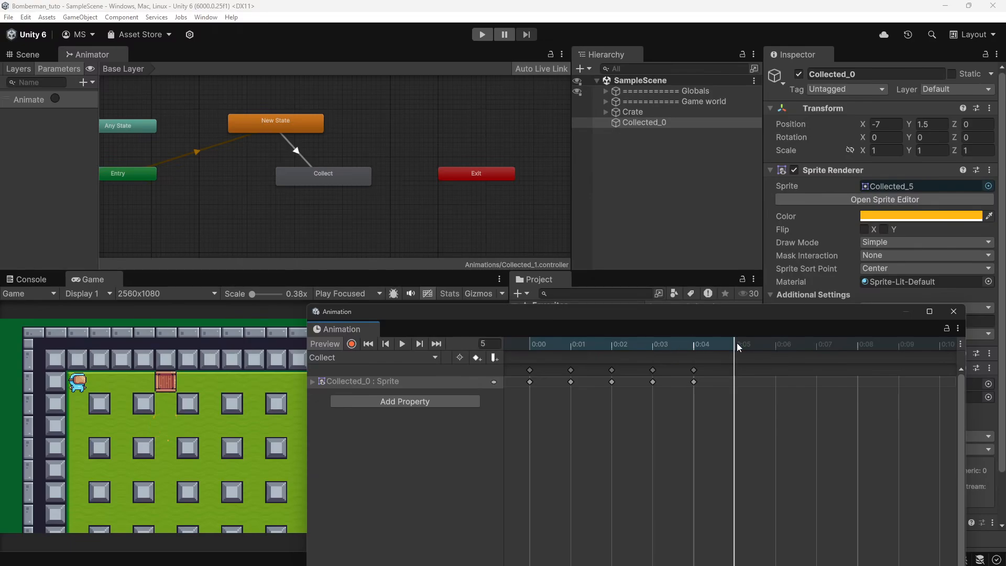
click(493, 358)
click(892, 105)
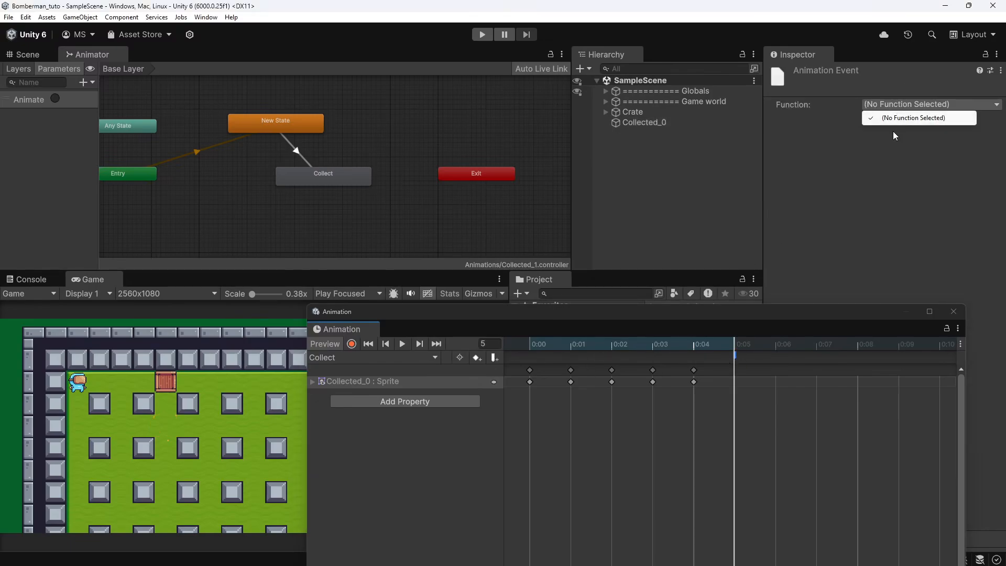
click(953, 311)
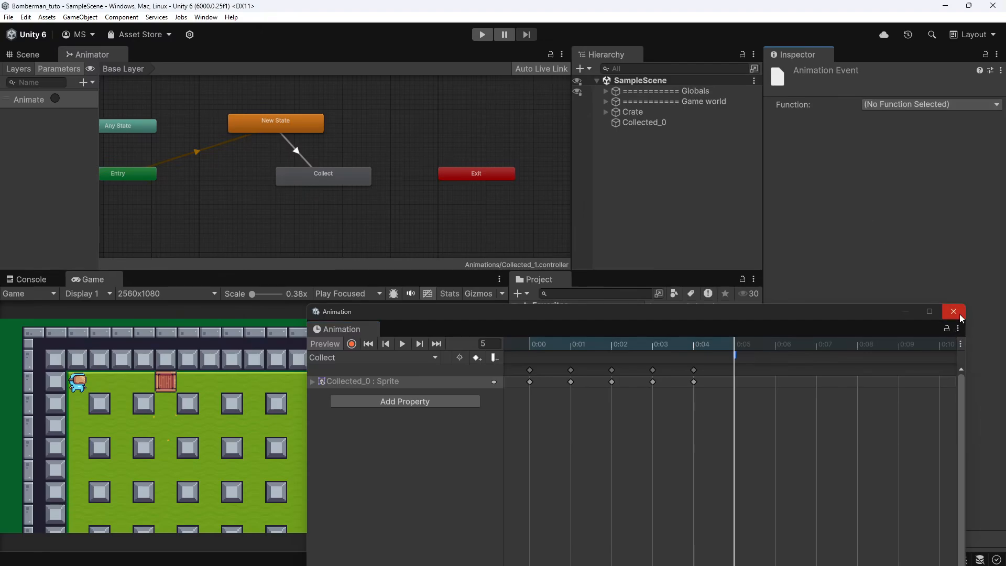
Close the Animation window and add the existing Power Up script as a component on Collected_0
click(959, 314)
click(702, 121)
scroll(856, 325, down, 3)
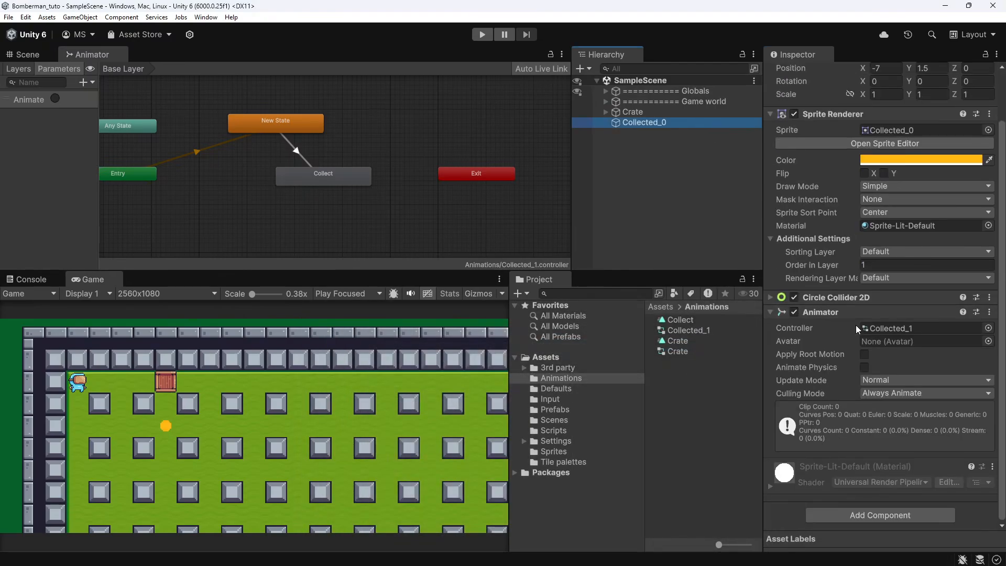
click(838, 311)
click(855, 432)
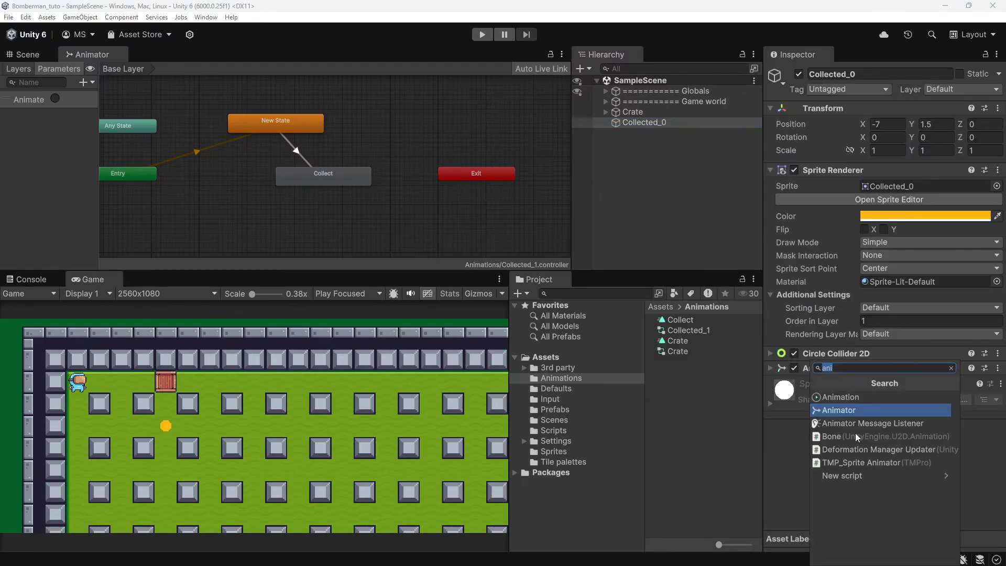
text(powe)
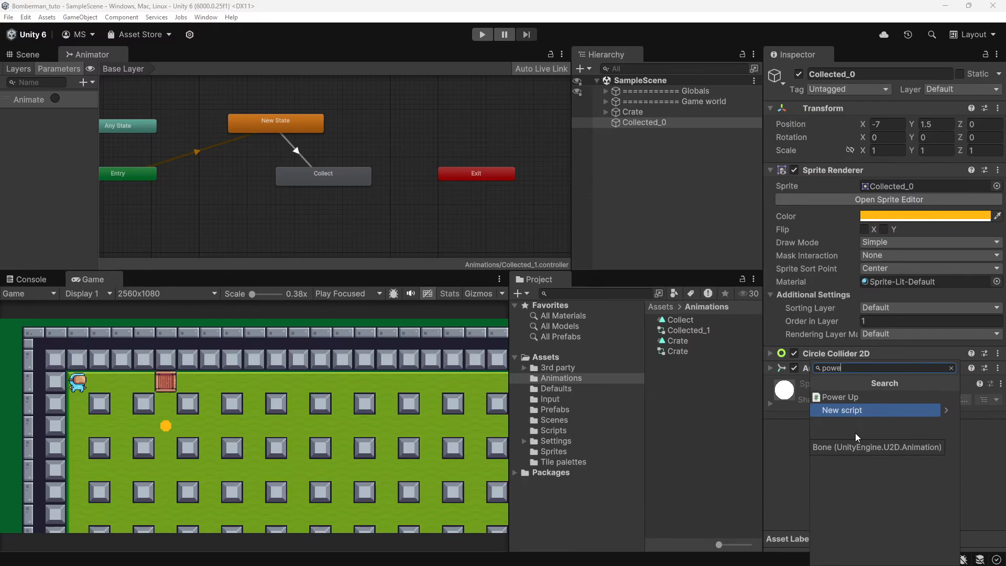
key(Return)
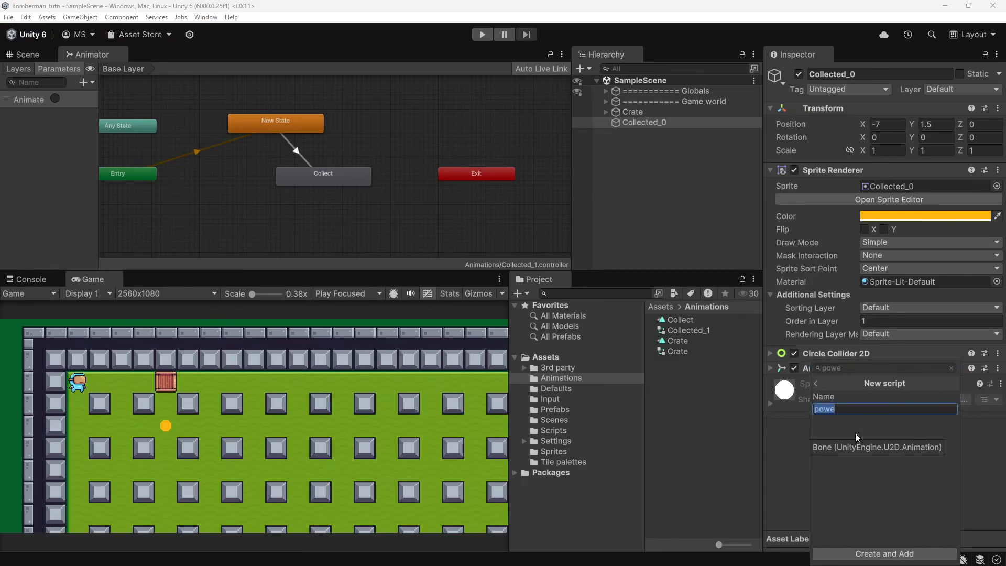
key(BackSpace)
key(Escape)
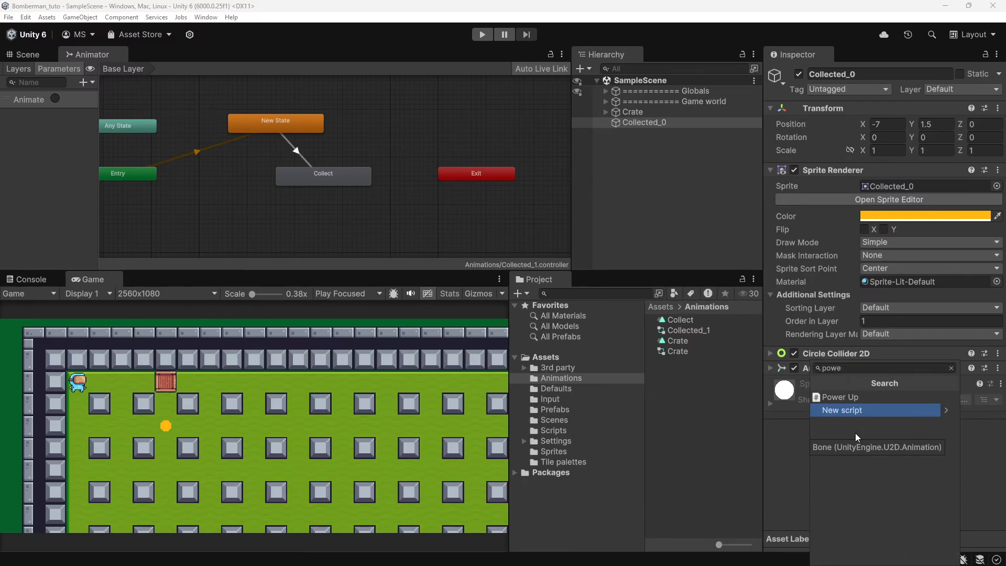
key(Up)
key(Return)
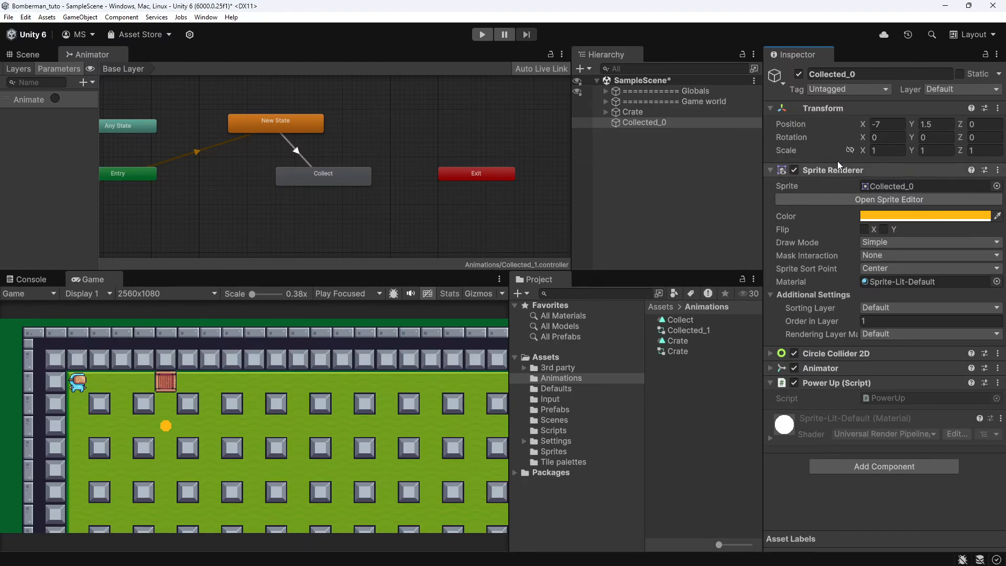
Assign PowerUp's Destroy() method to the event at the end of the Collect clip, save the scene and close the Animation window
click(647, 122)
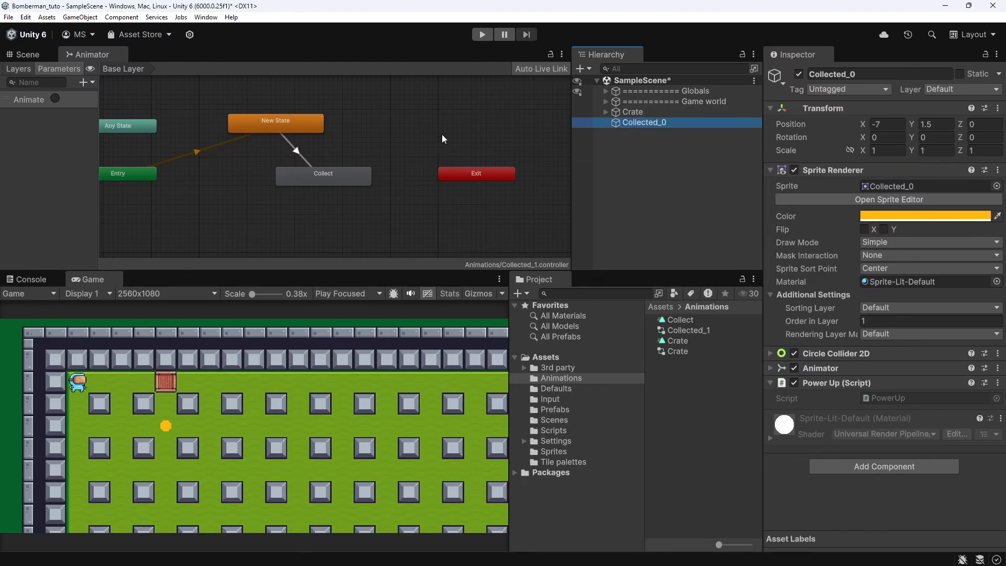
key(ctrl+6)
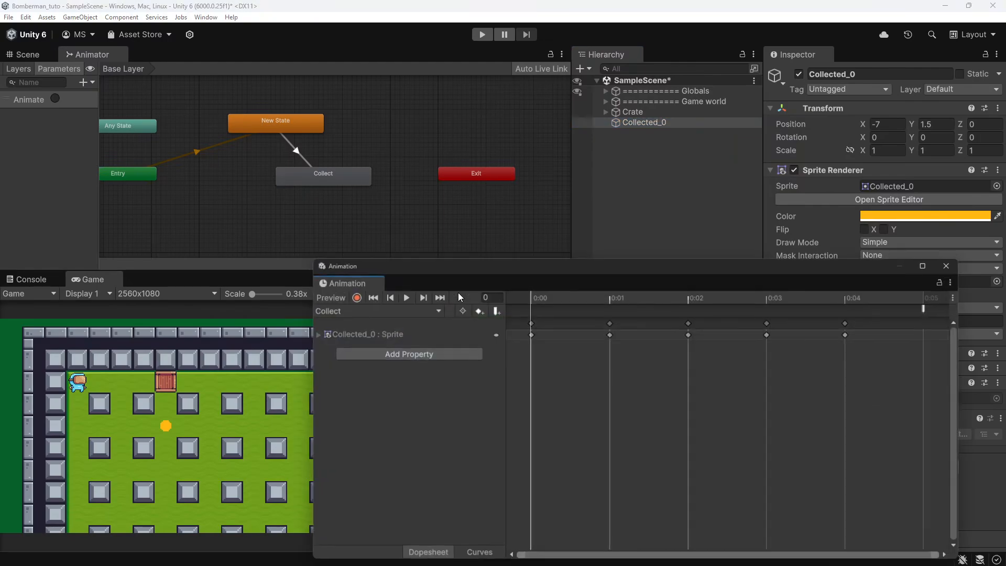
click(930, 307)
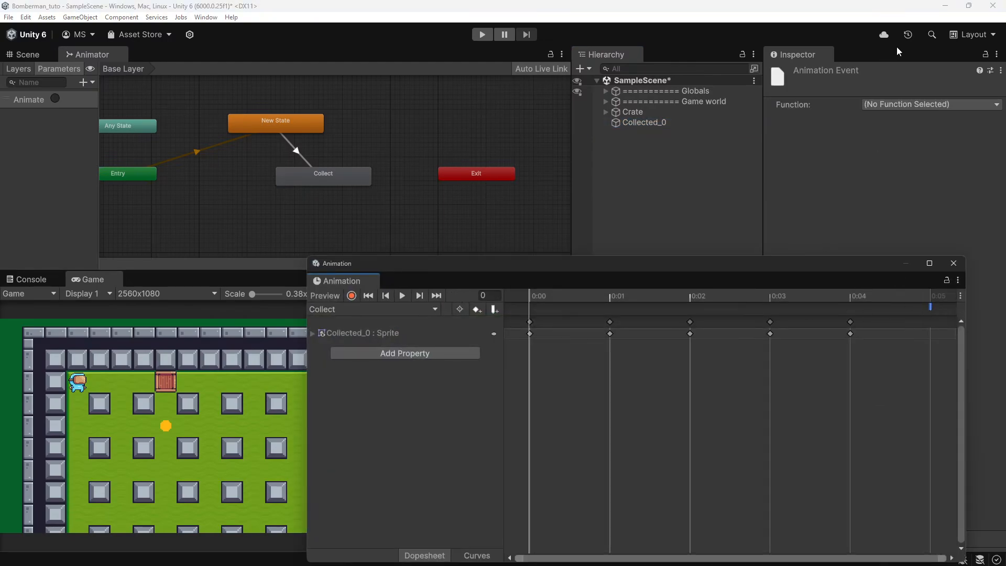
click(931, 104)
mouse_move(893, 117)
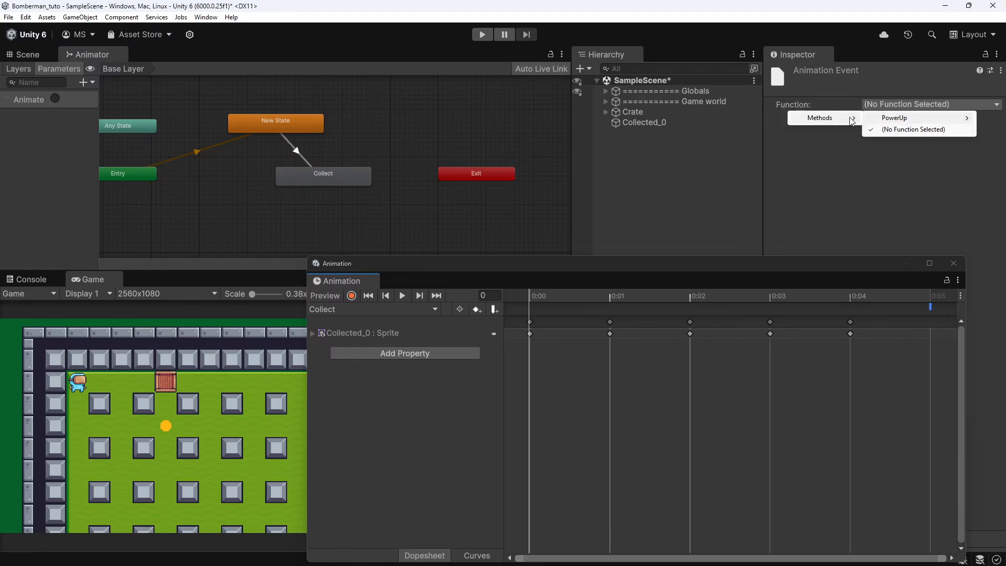
mouse_move(832, 117)
click(907, 129)
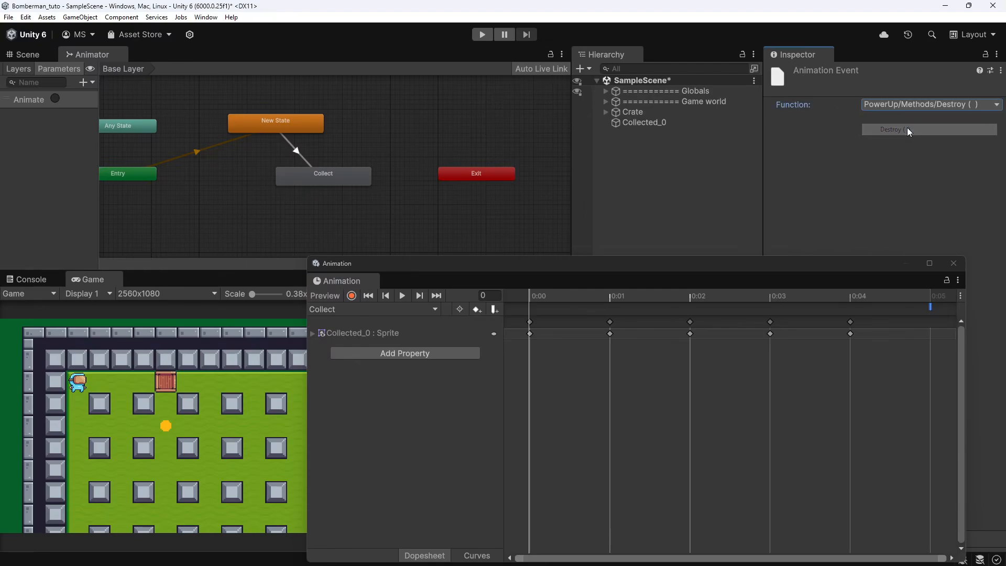
key(ctrl+s)
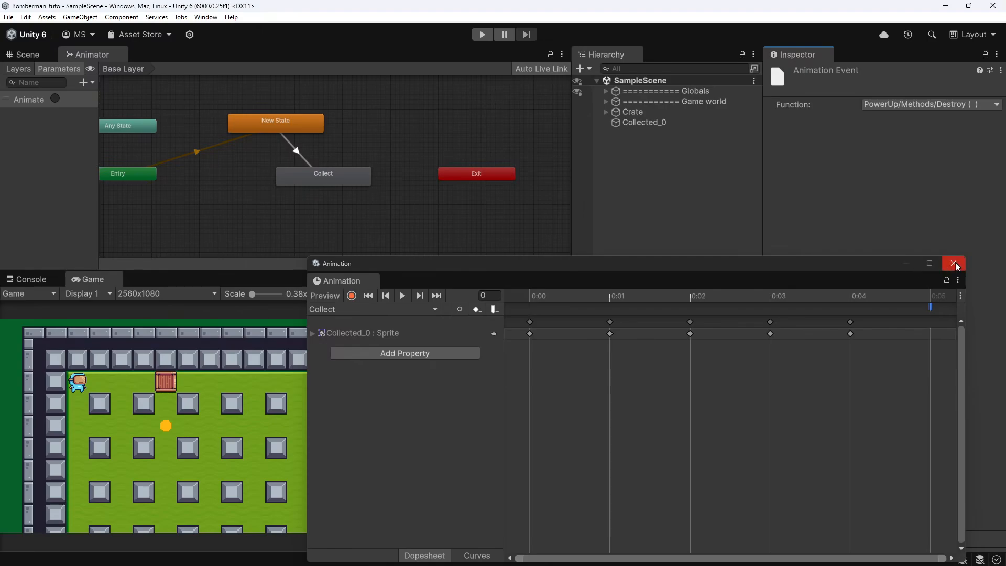
click(953, 263)
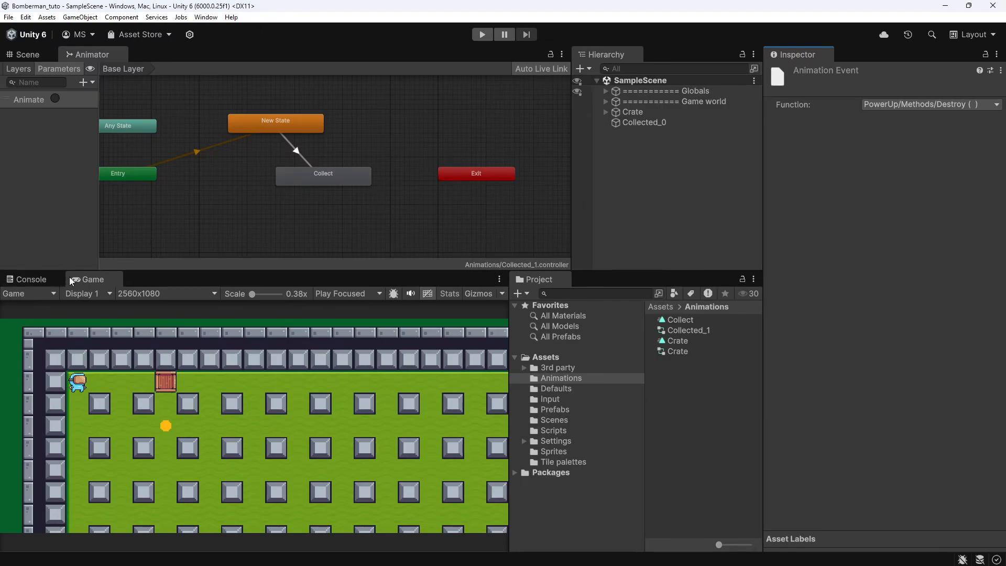
Run the game in a maximized Game view, place a bomb beside the crate and move the player to the power-up's row
double_click(100, 280)
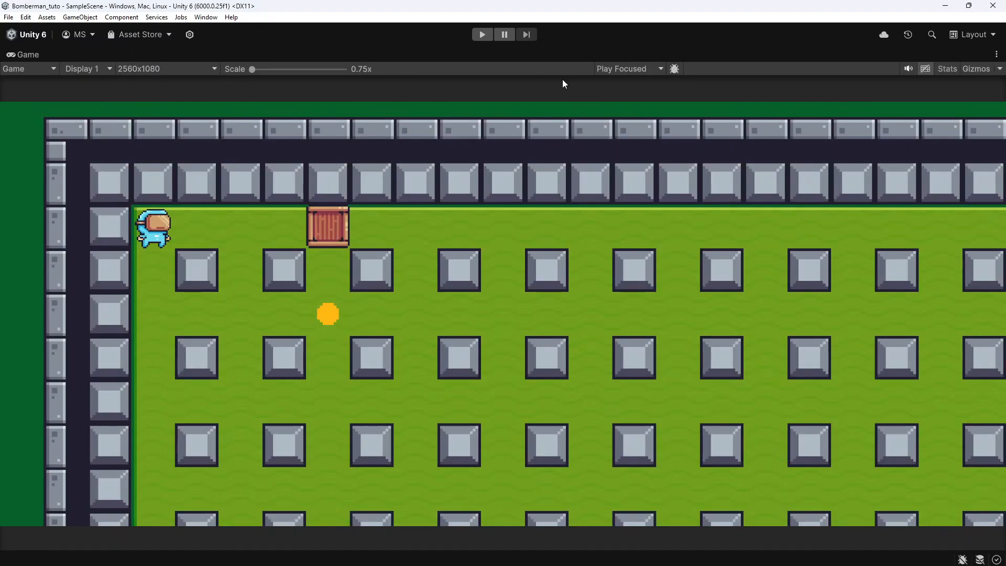
click(481, 35)
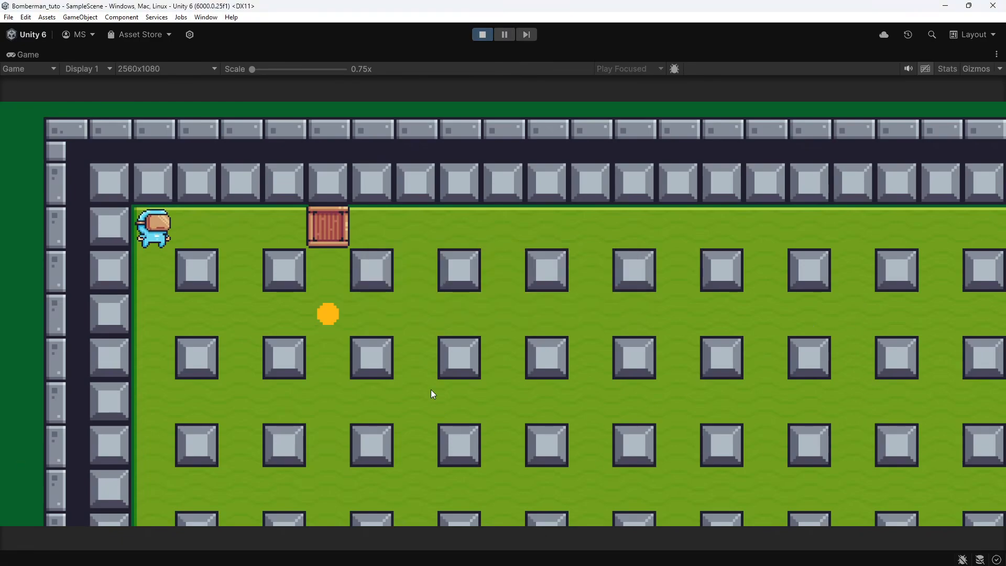
key(s)
key(d)
key(w)
key(d)
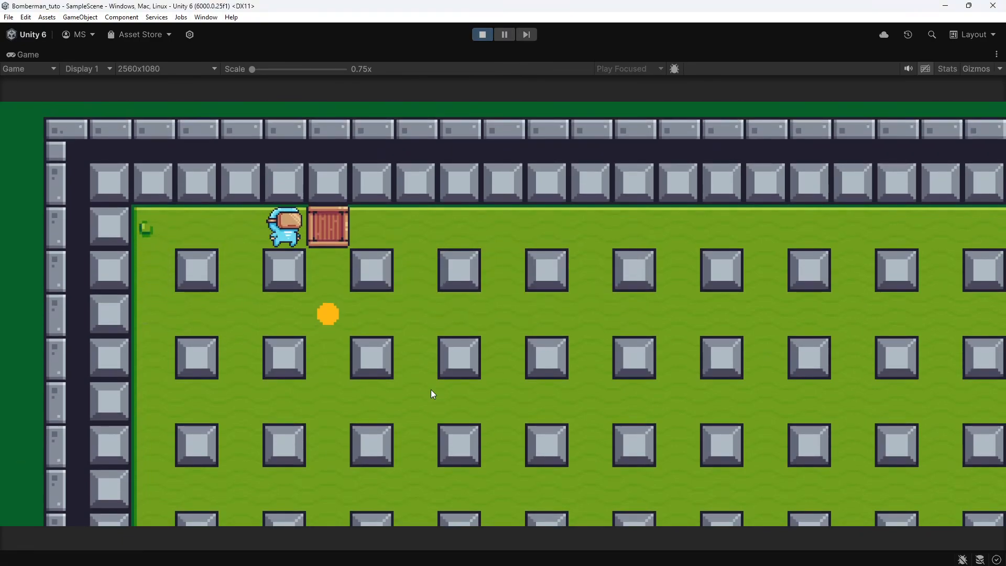
key(space)
key(a)
key(s)
key(s)
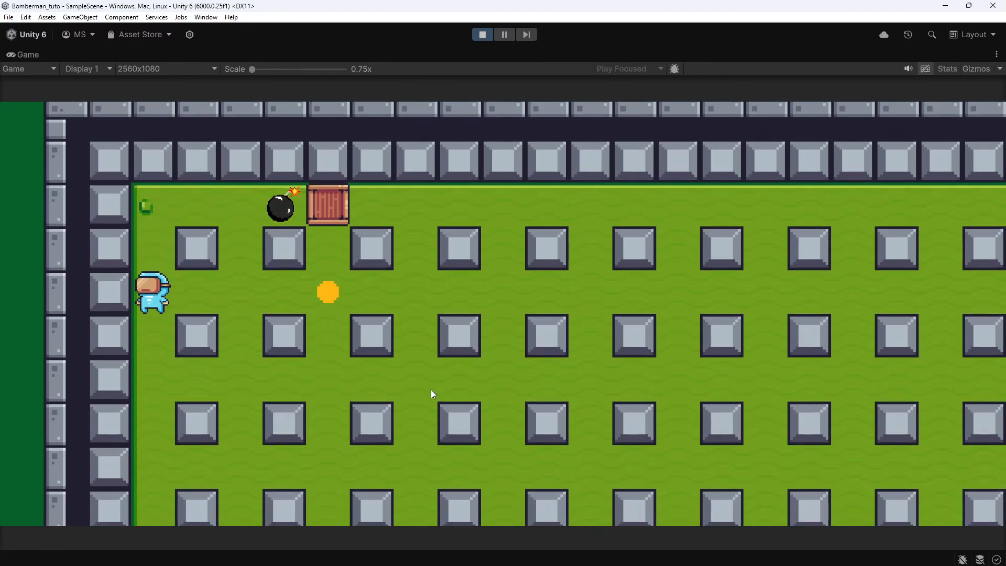
Test walking over the power-up in both directions, place another bomb in its row, then stop the game and restore the editor layout
key(d)
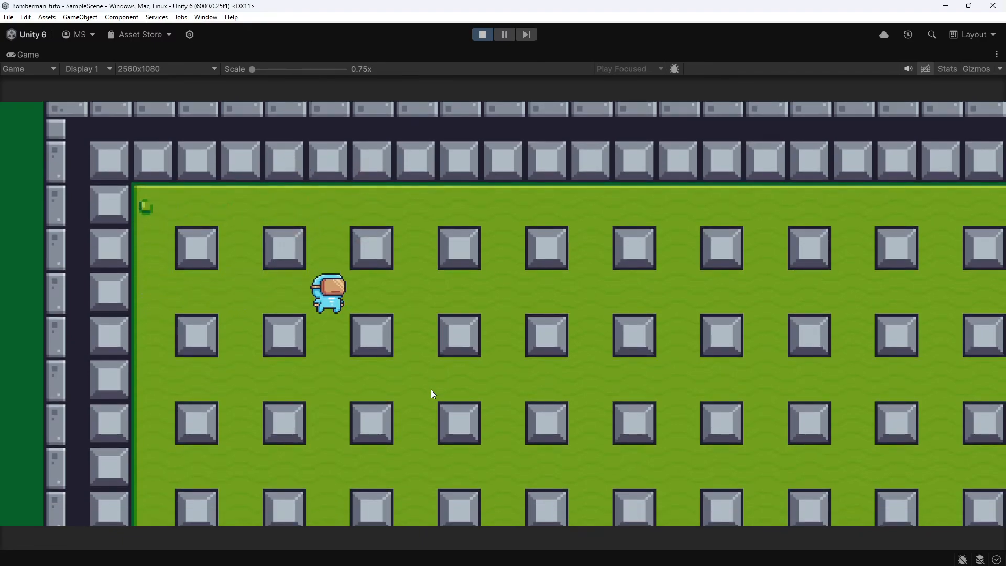
key(a)
key(d)
key(d)
key(a)
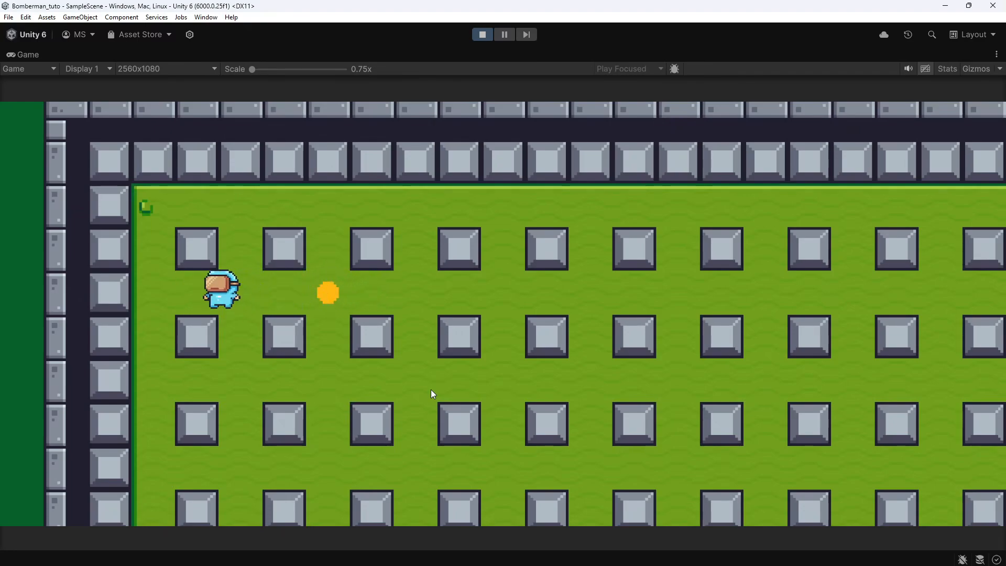
key(d)
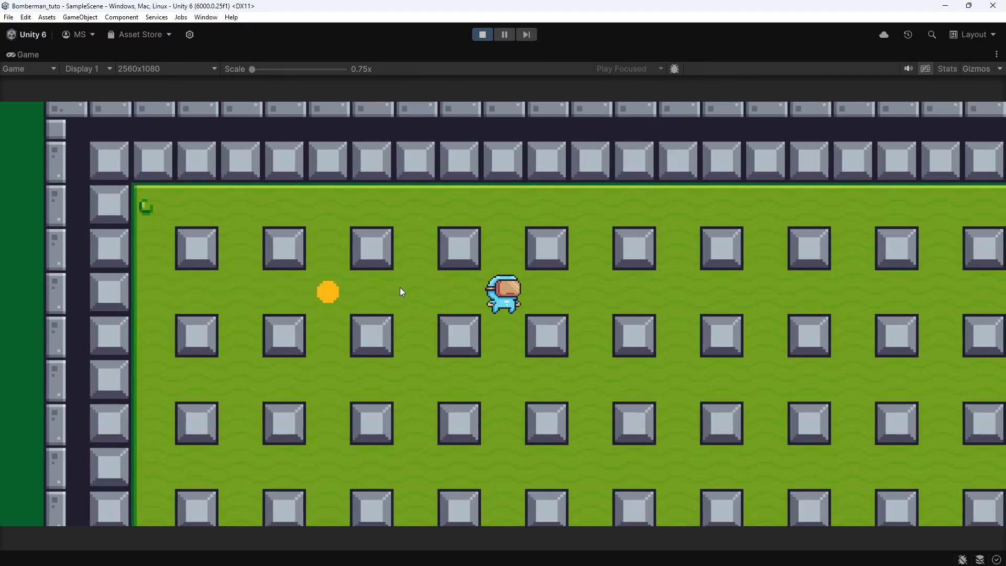
key(space)
key(a)
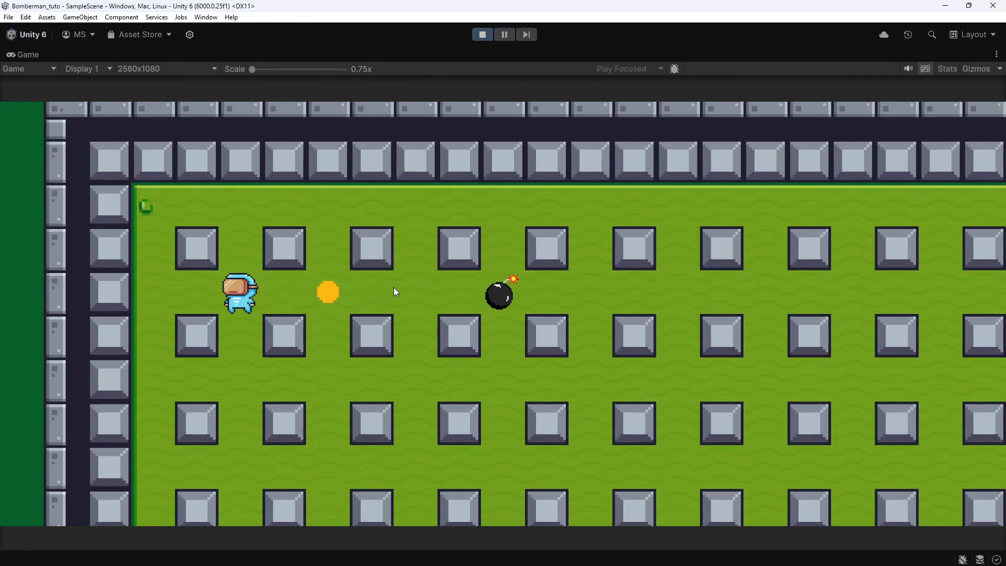
click(481, 35)
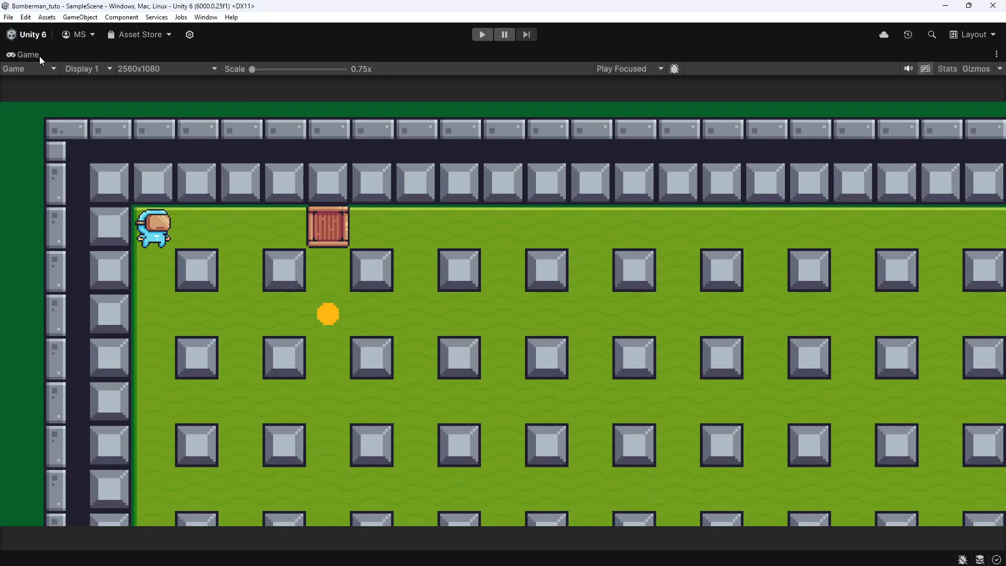
double_click(39, 55)
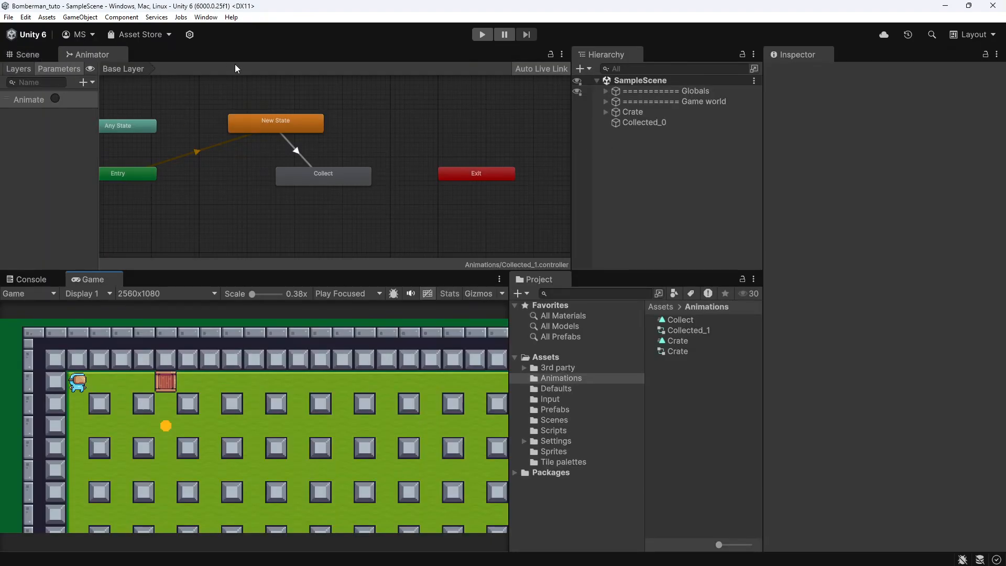
Inspect the Circle Collider 2D settings of Collected_0 with the Scene view open
click(20, 55)
click(638, 124)
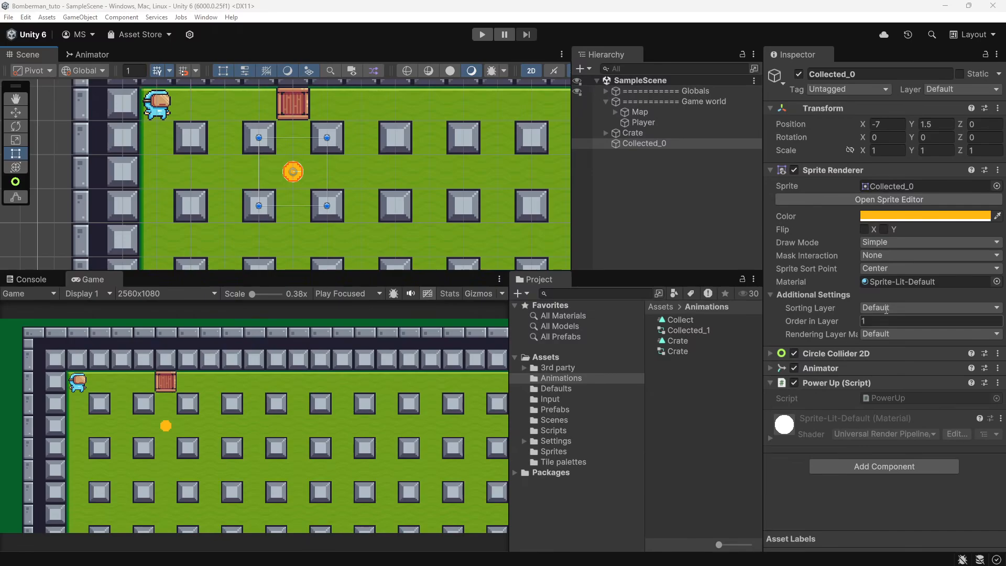
click(873, 352)
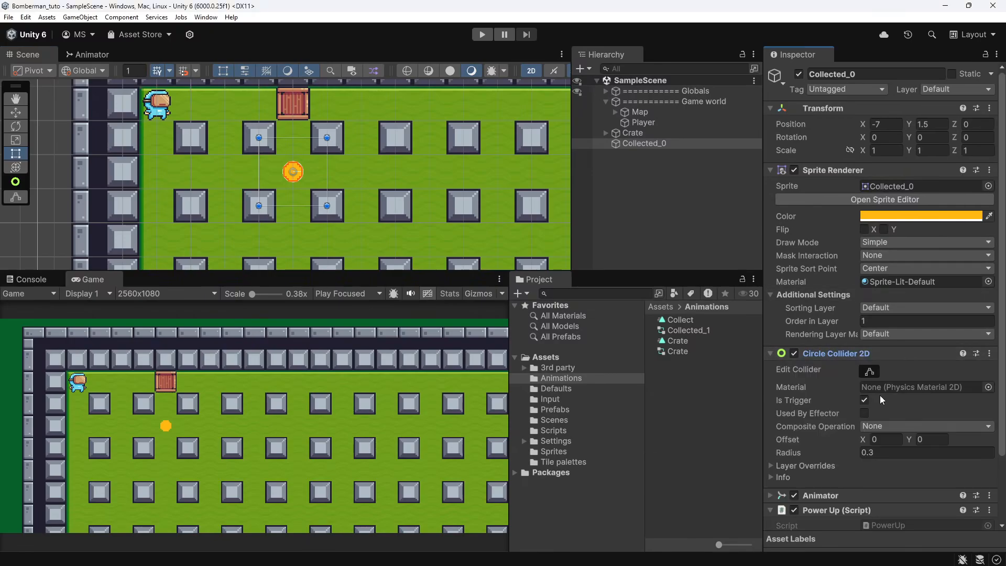
Assign the Player tag to the Player object
click(159, 105)
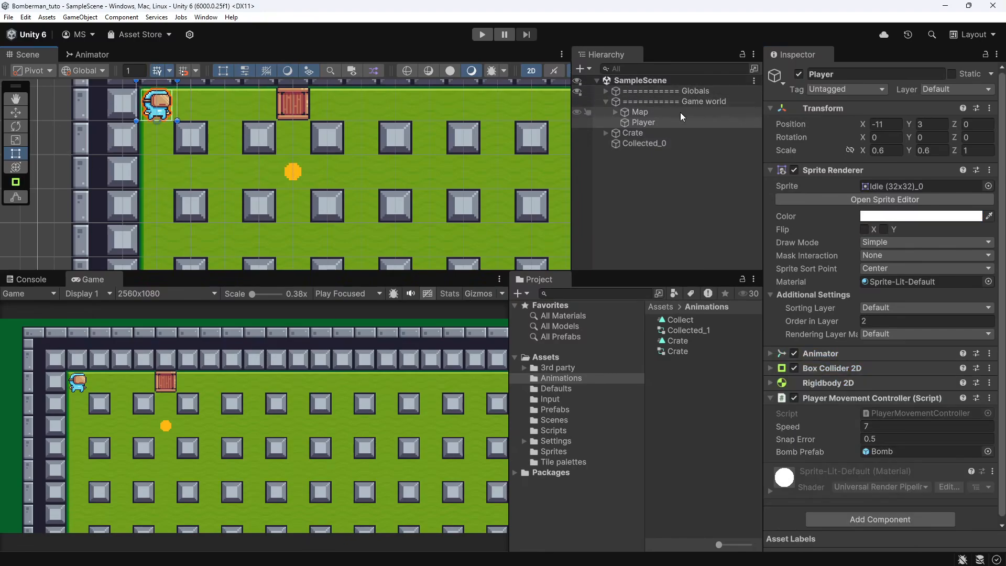
click(849, 89)
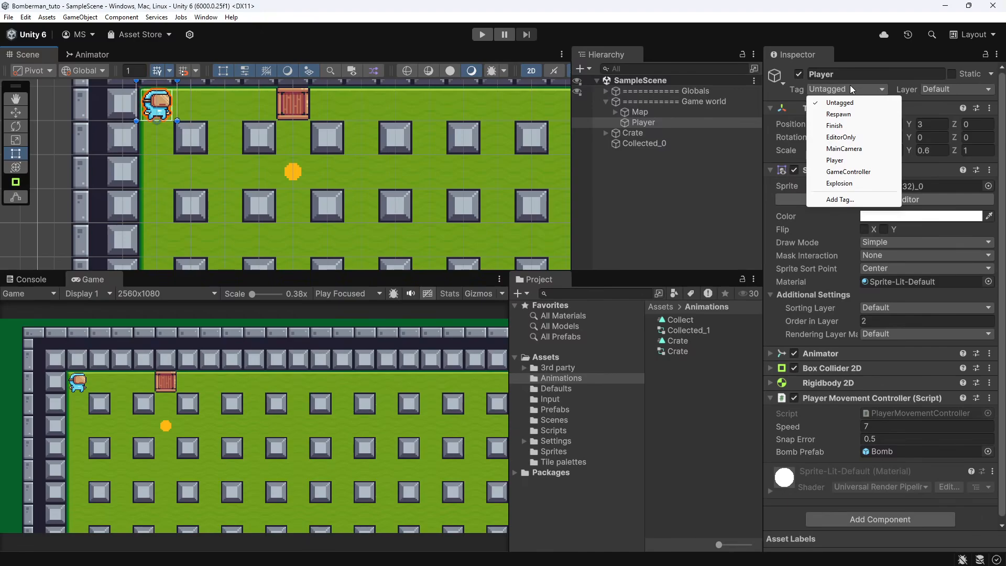
click(840, 161)
click(698, 225)
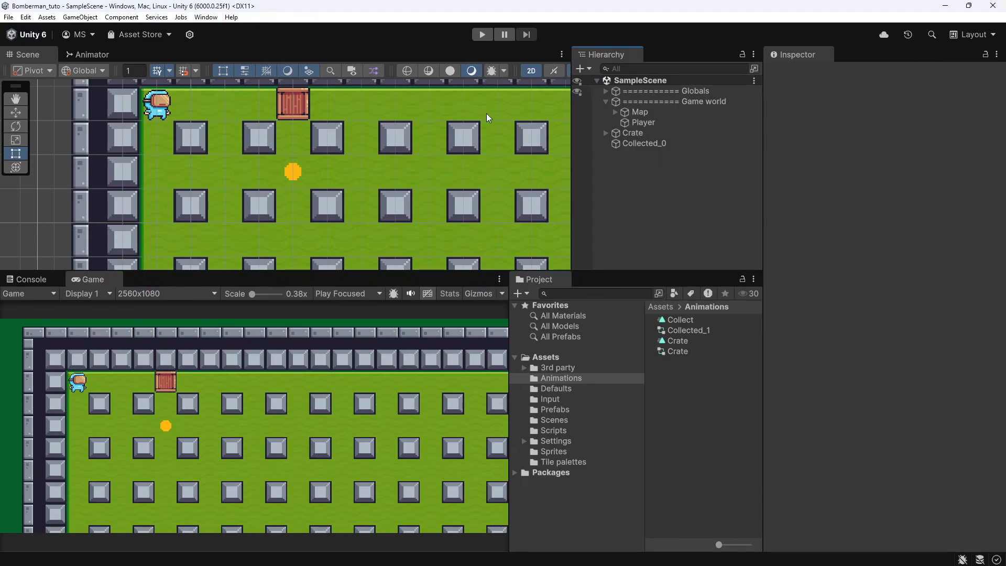
Run the game, walk the player into the power-up, place a bomb, retreat to the starting corner and stop the game
click(474, 35)
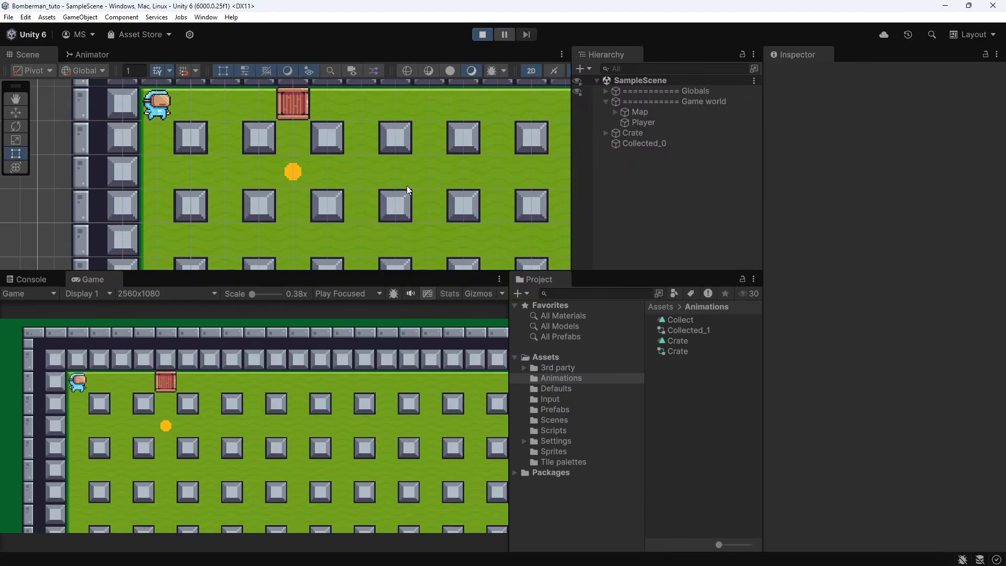
key(Down)
key(Right)
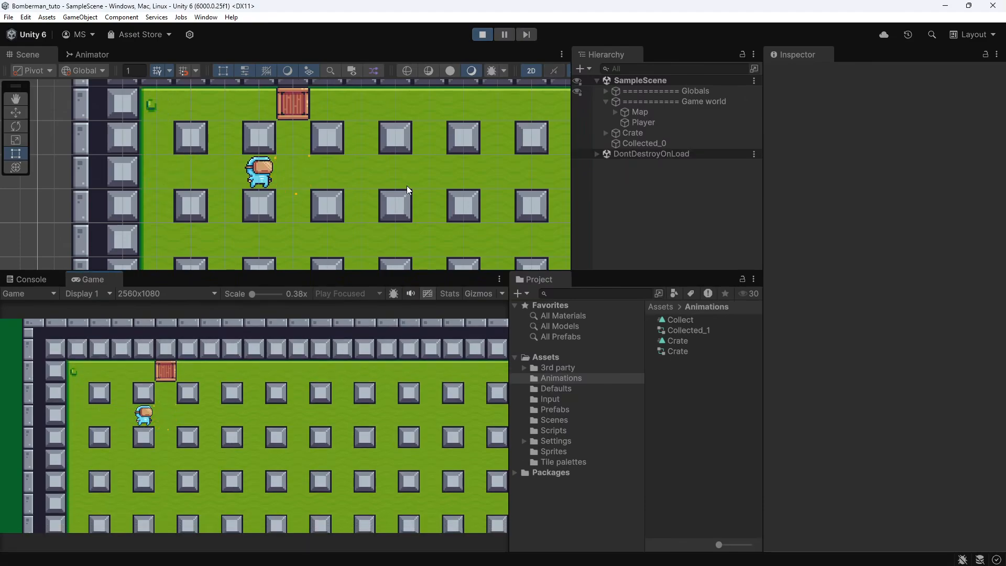
key(Left)
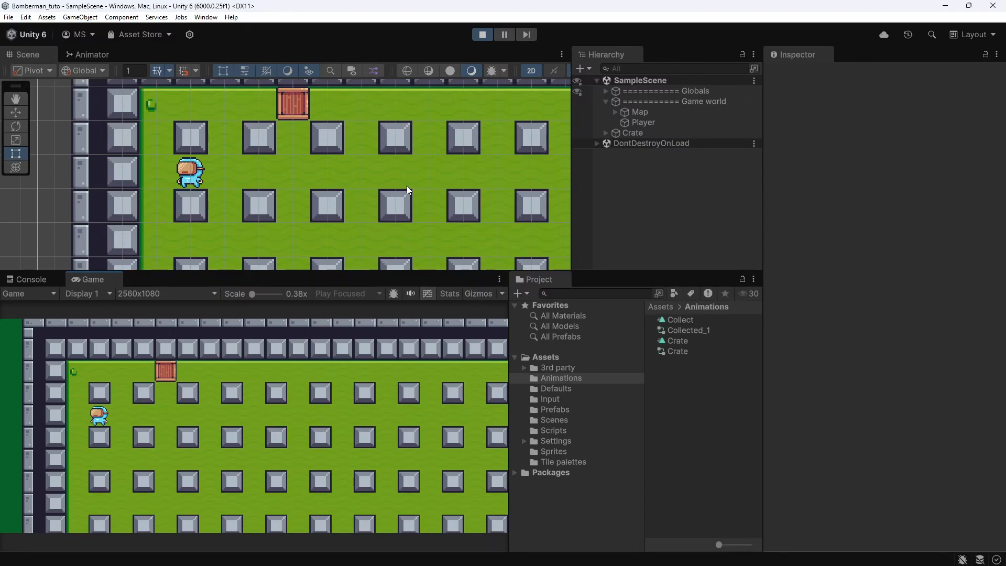
key(Right)
key(space)
key(Left)
key(Up)
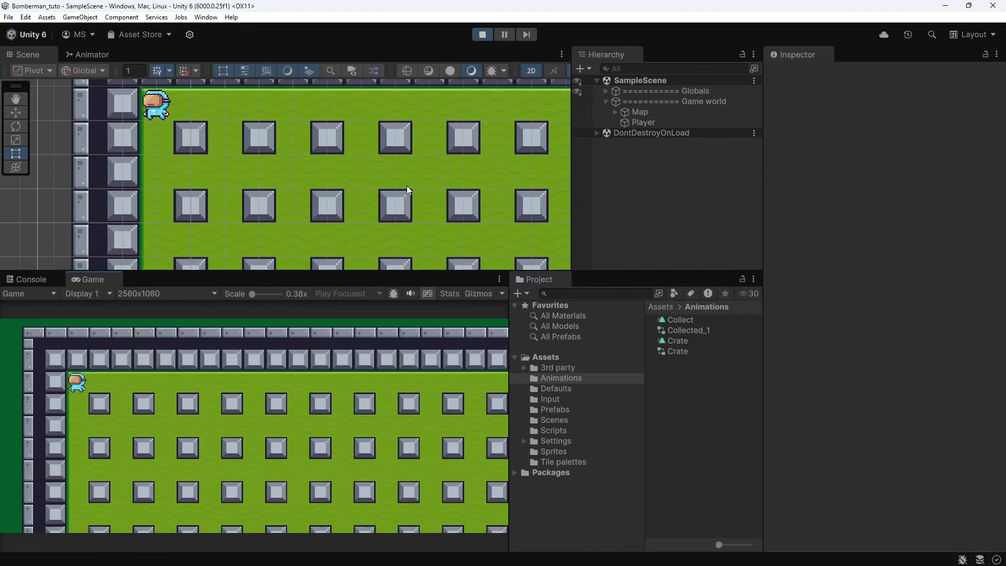
click(482, 34)
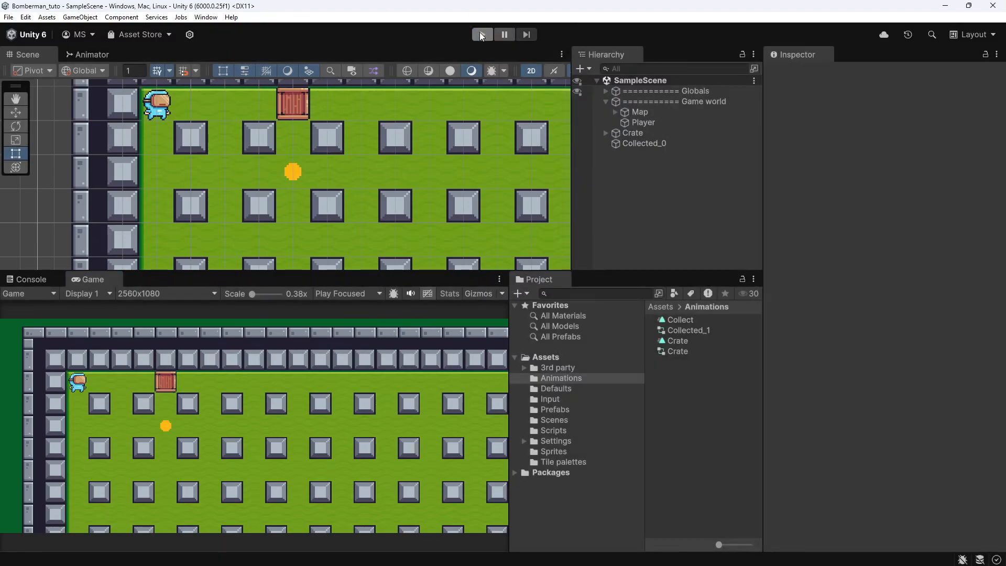
Run the game, walk the player over the power-up and back along its row, then stop the game
click(482, 34)
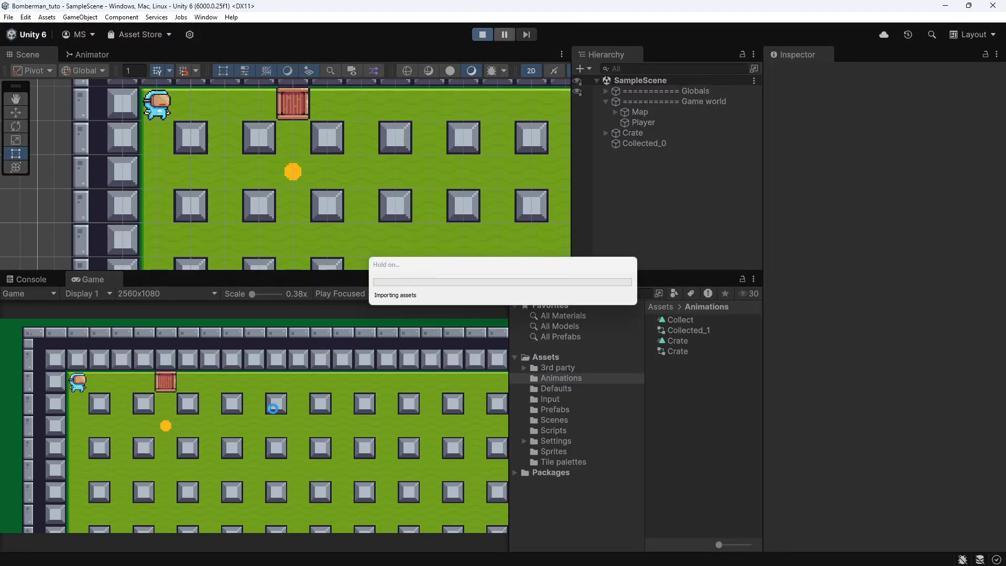
key(Down)
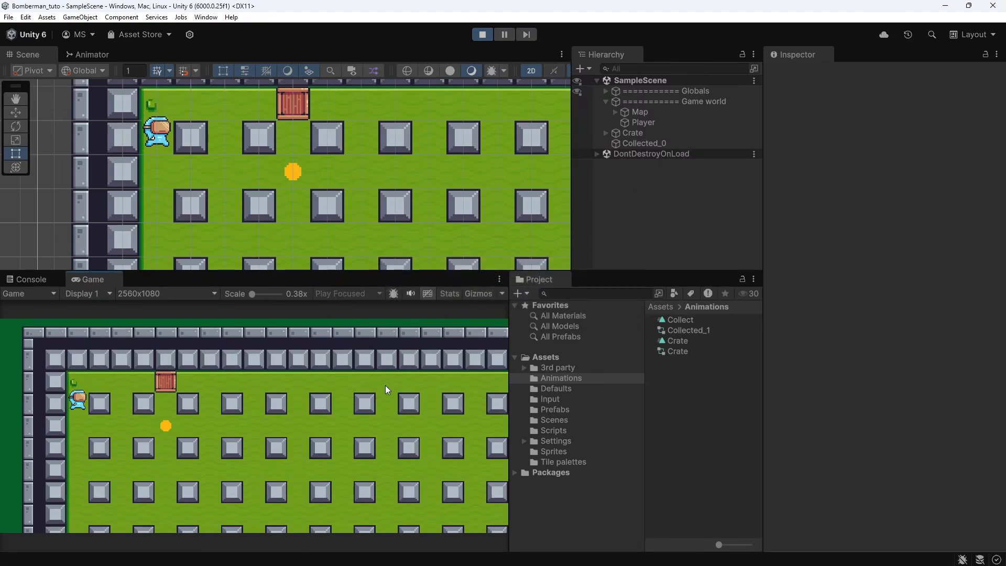
key(Right)
key(Left)
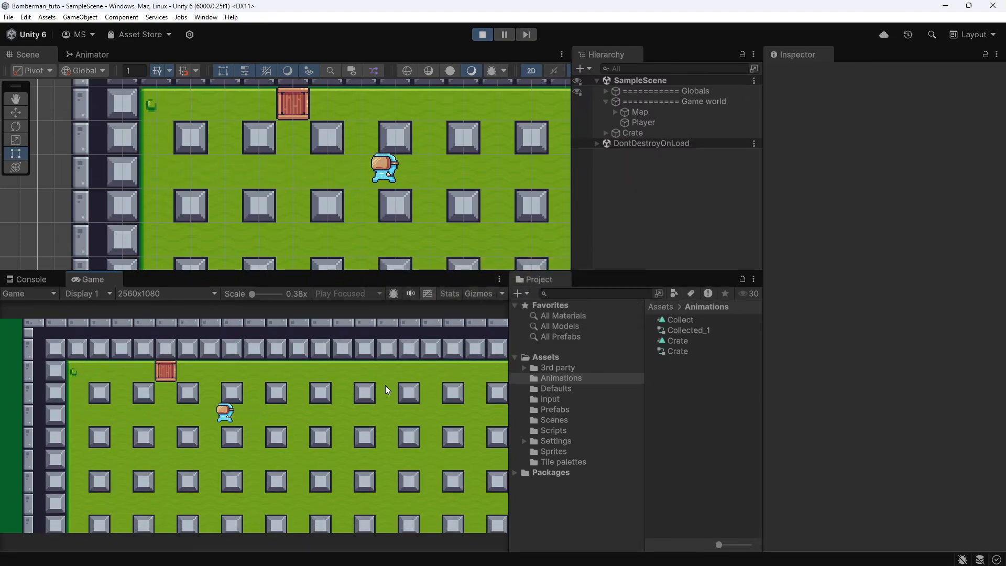
key(Left)
key(Right)
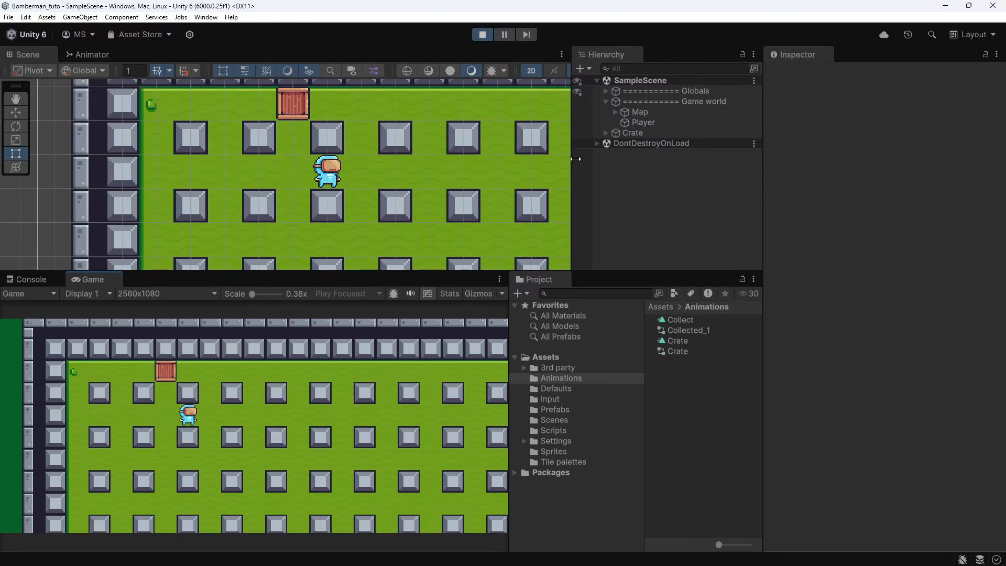
click(482, 35)
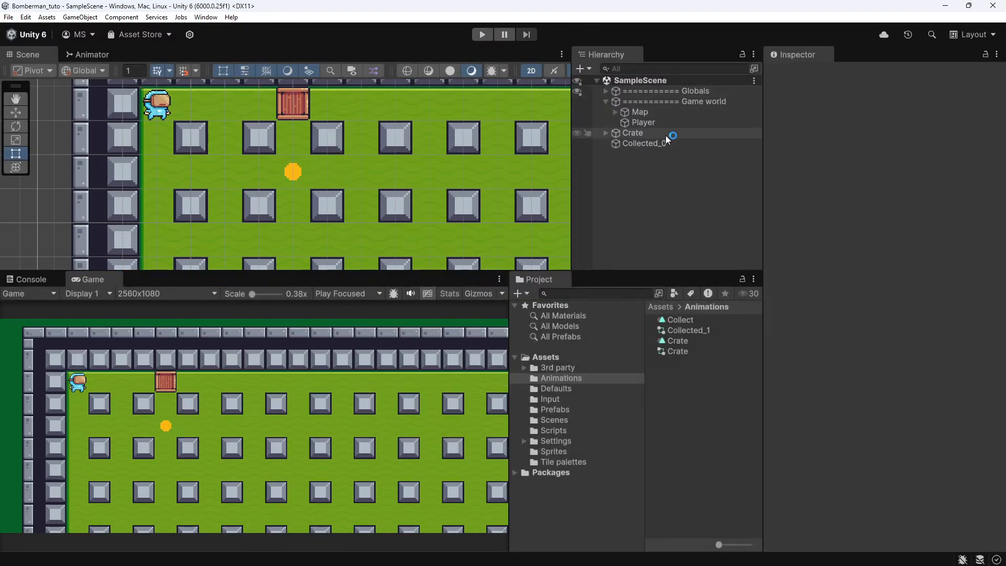
Rename Collected_0 to PowerUp and save it as a prefab in the Prefabs folder
click(665, 140)
key(f)
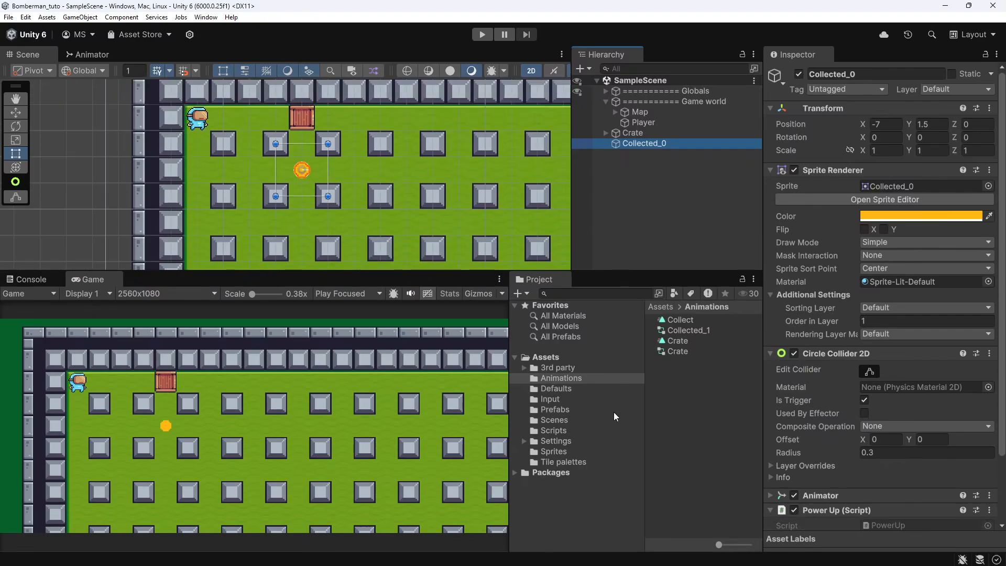
click(581, 399)
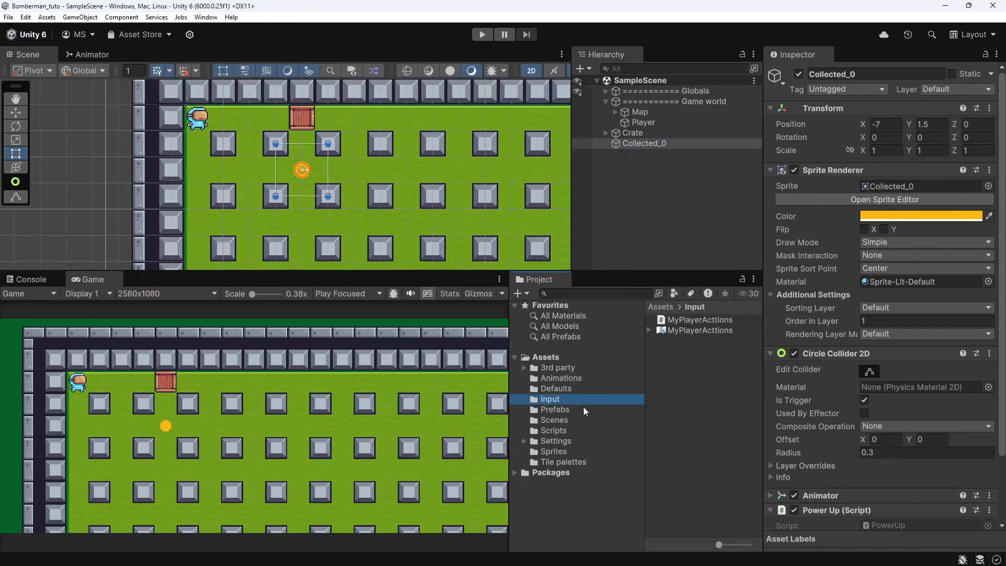
click(585, 410)
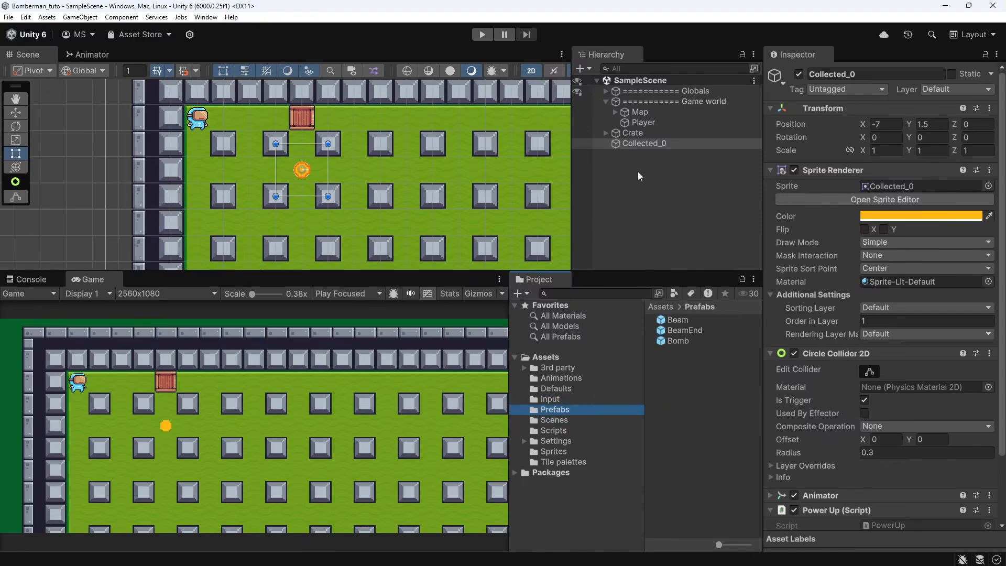
click(645, 143)
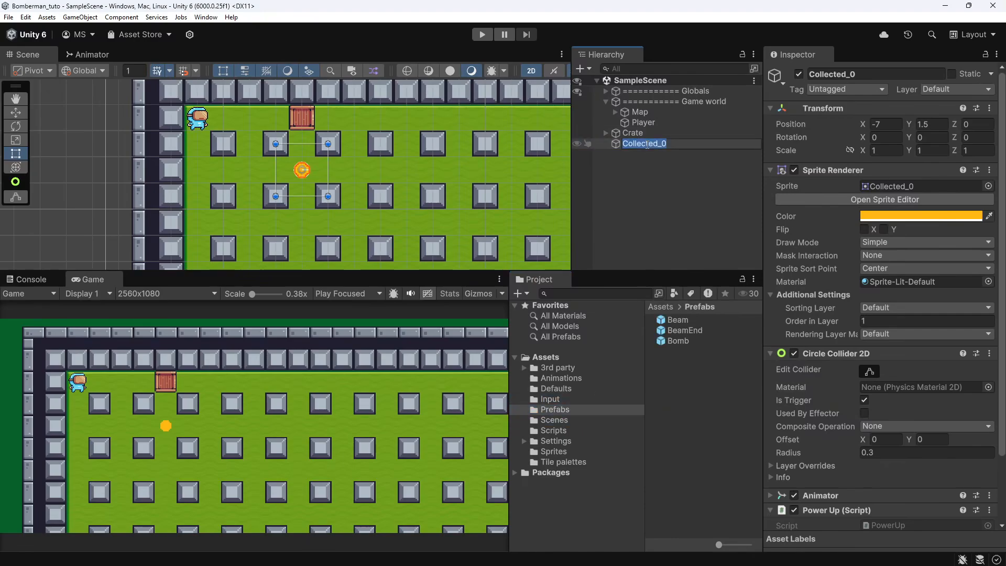
text(Power)
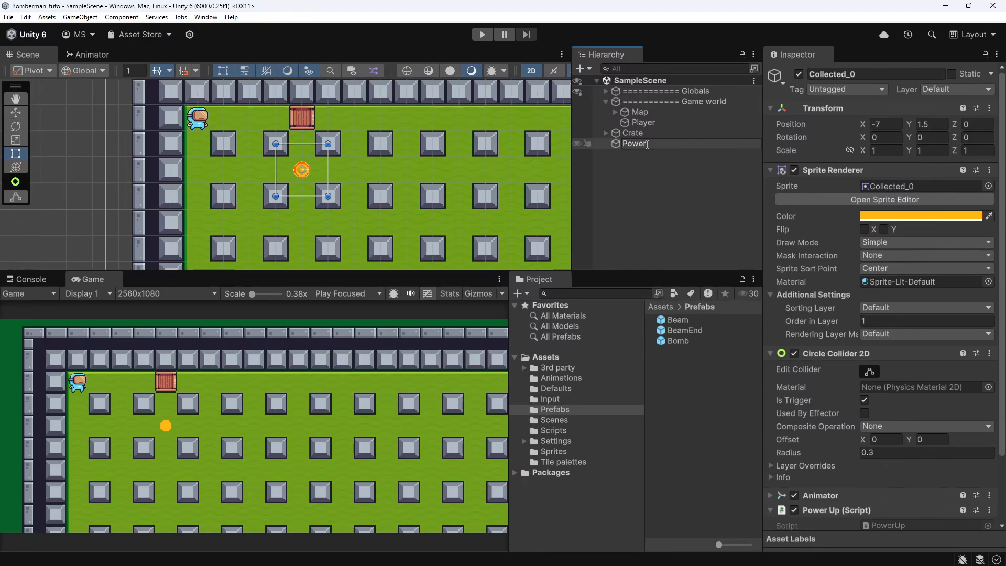
text(Up)
key(Return)
drag(647, 148, 676, 377)
click(633, 202)
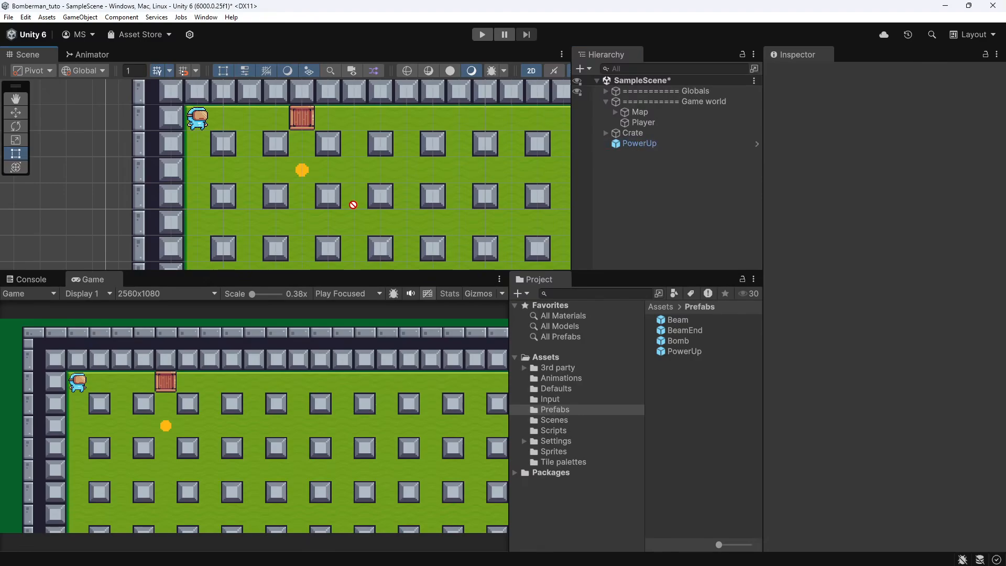
Duplicate PowerUp twice, place one copy farther right at X -3.2 and the other in the lower row near the left wall, and save the scene
click(655, 145)
key(ctrl+d)
key(ctrl+d)
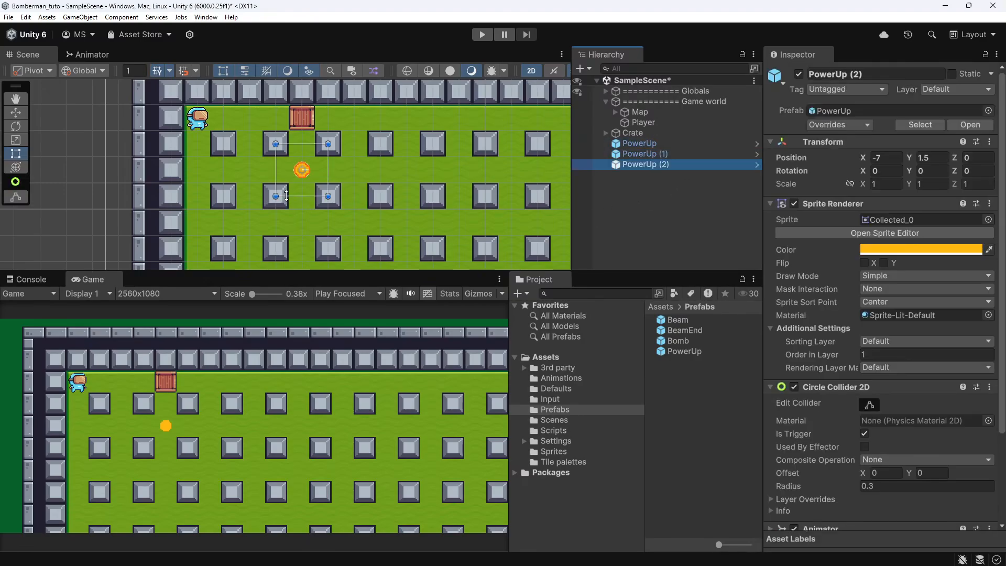
key(w)
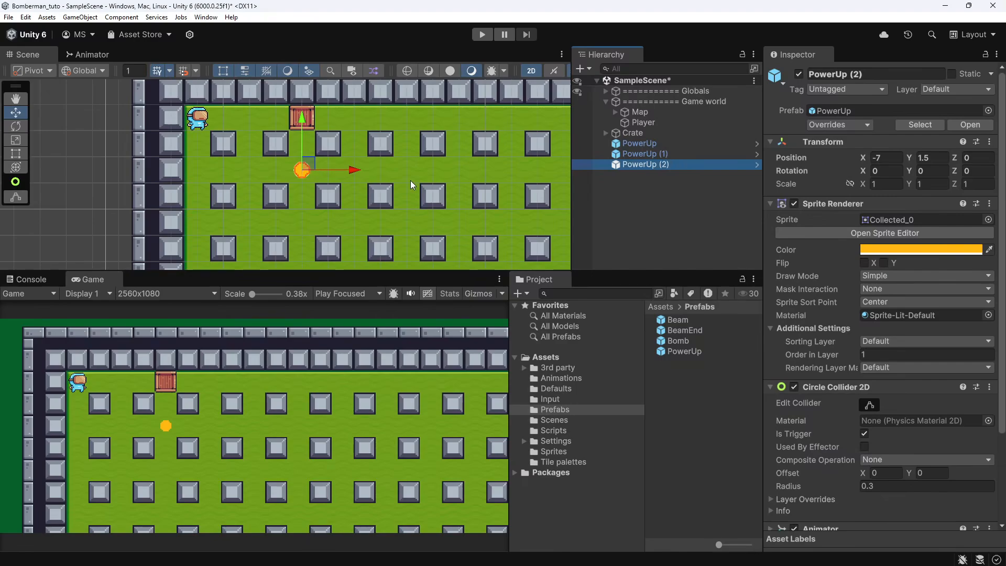
drag(355, 170, 453, 168)
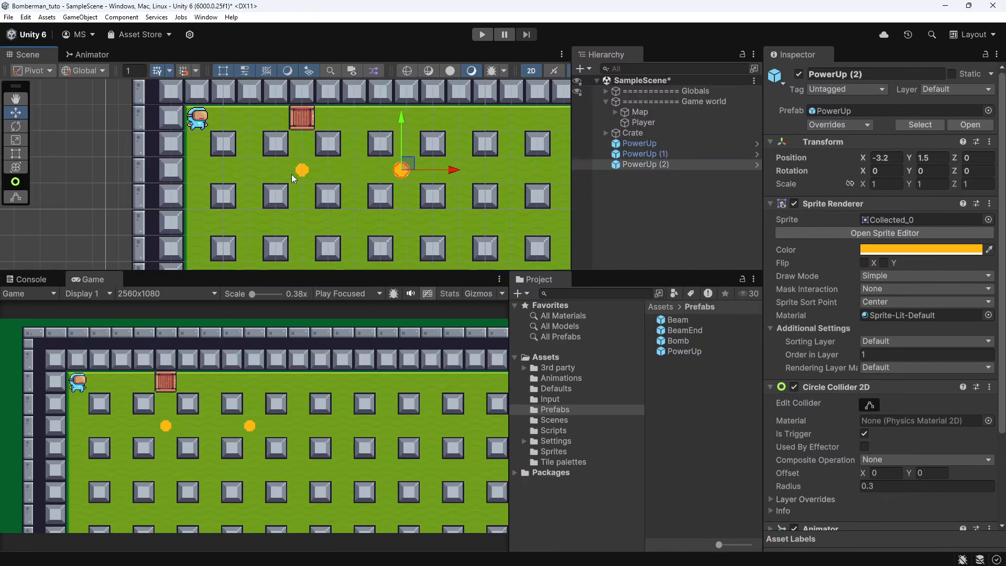
click(308, 169)
drag(310, 171, 254, 216)
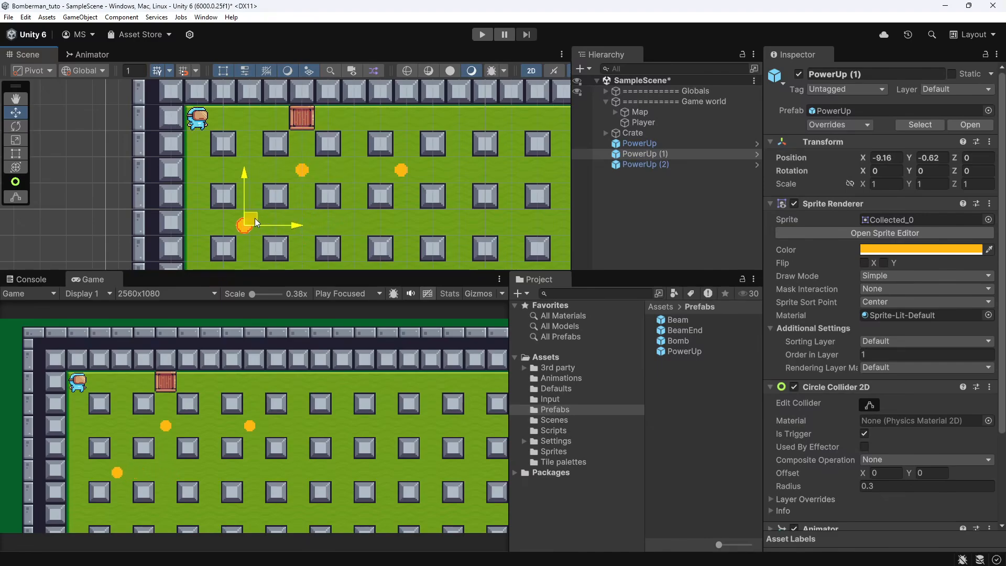
click(665, 212)
key(ctrl+s)
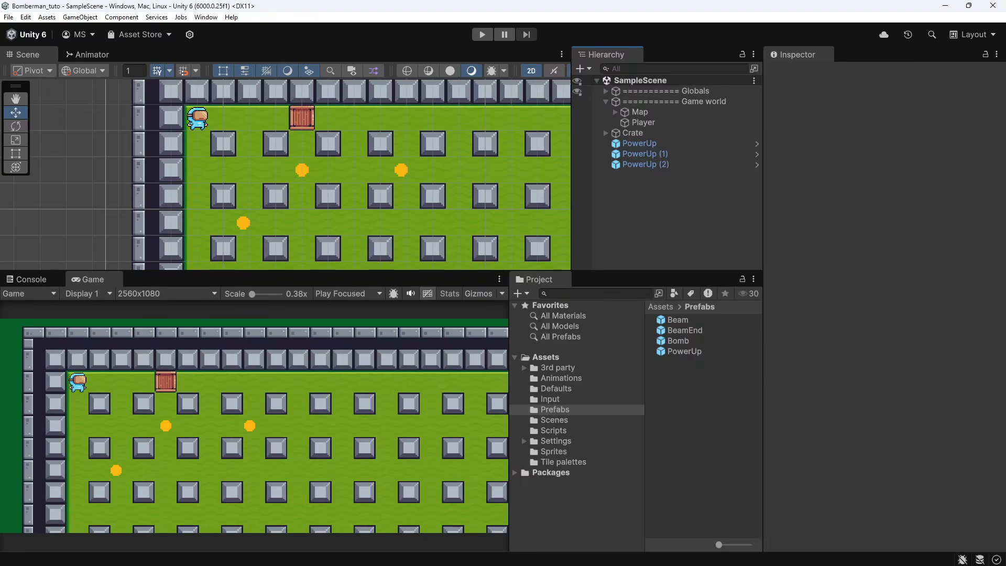
Test collecting all three power-ups in a maximized Game view, then stop the game and restore the editor layout
double_click(77, 280)
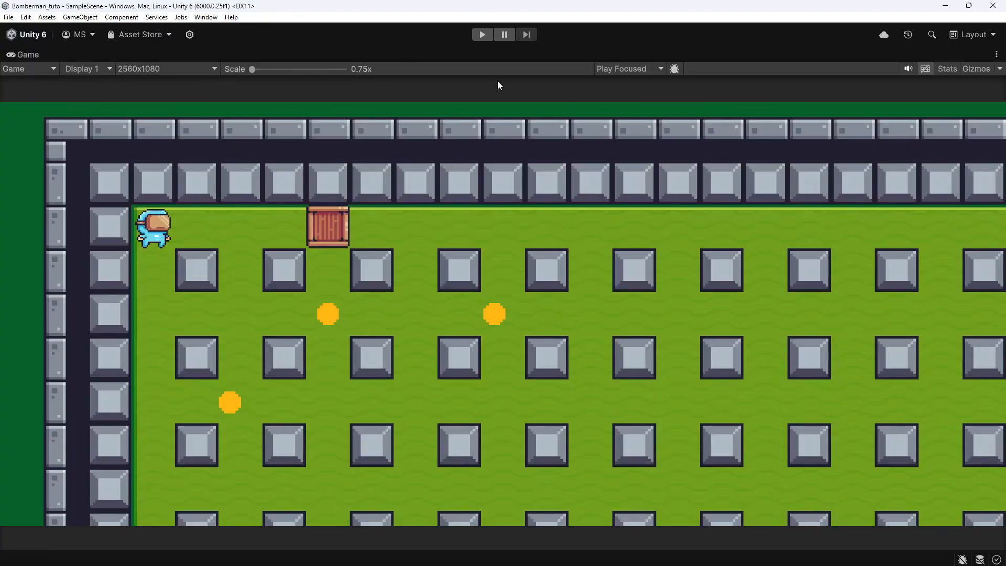
click(474, 35)
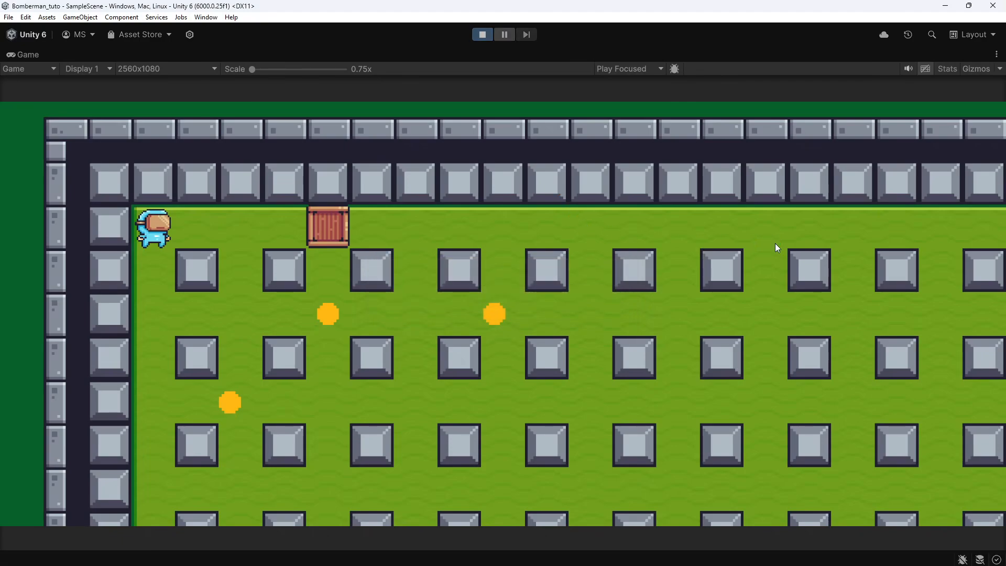
key(Down)
key(Right)
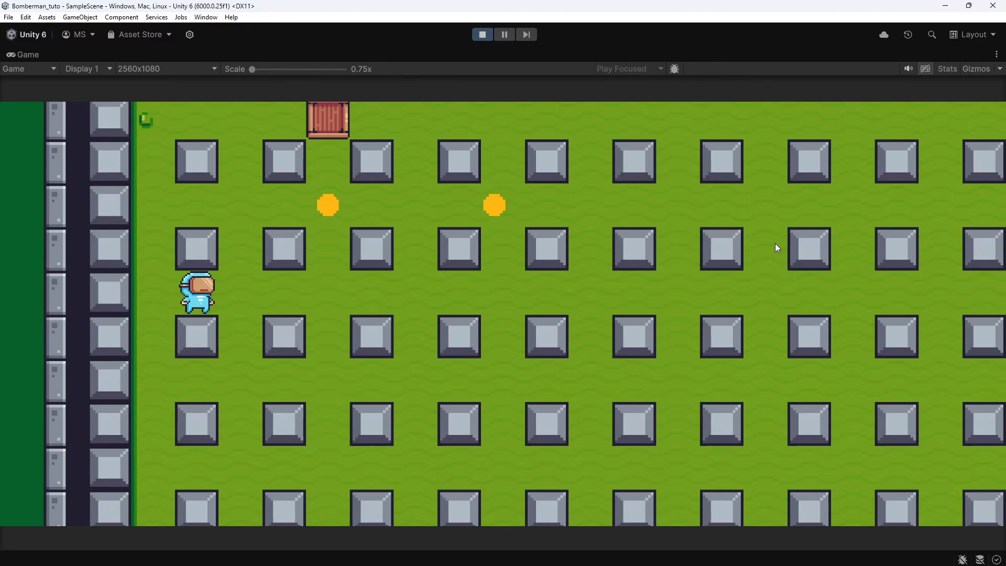
key(Right)
key(Up)
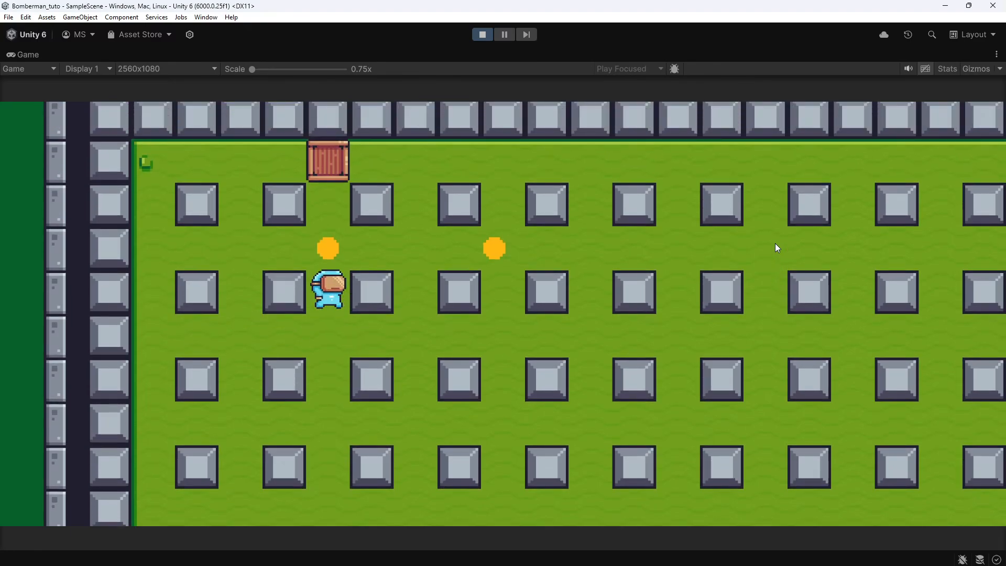
key(Right)
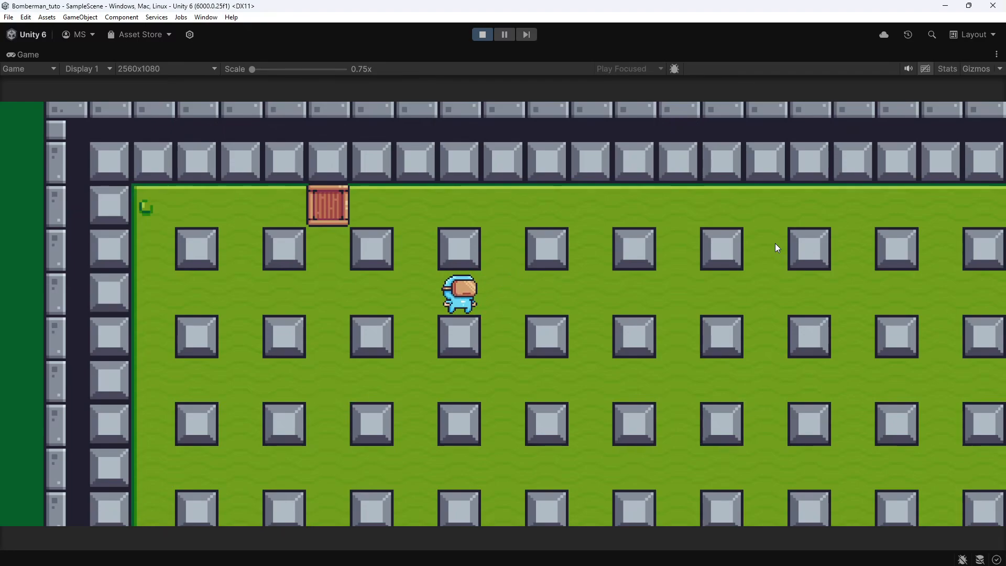
click(477, 34)
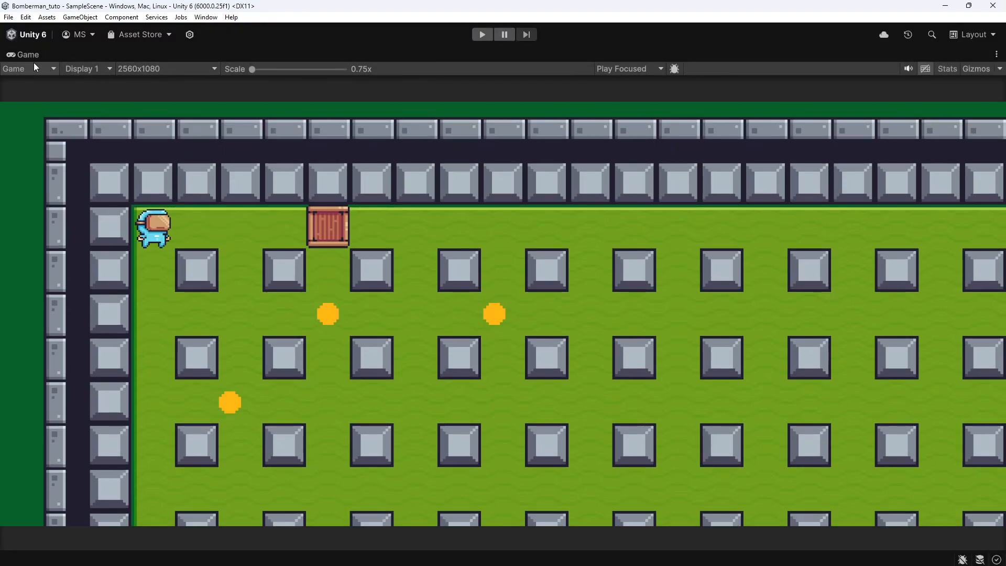
double_click(15, 54)
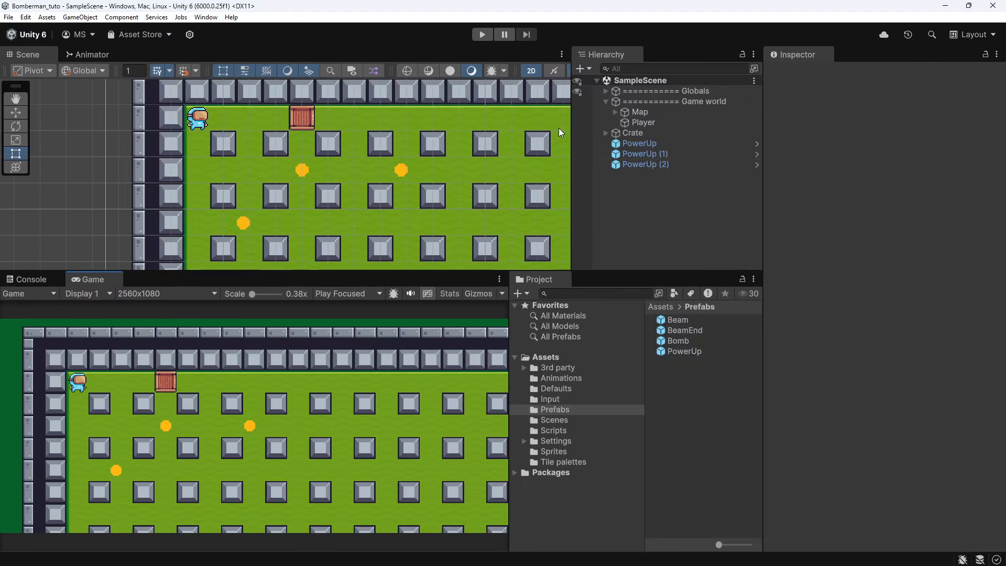
Delete the two duplicates PowerUp (1) and PowerUp (2) from the scene
click(639, 154)
ctrl+click(641, 164)
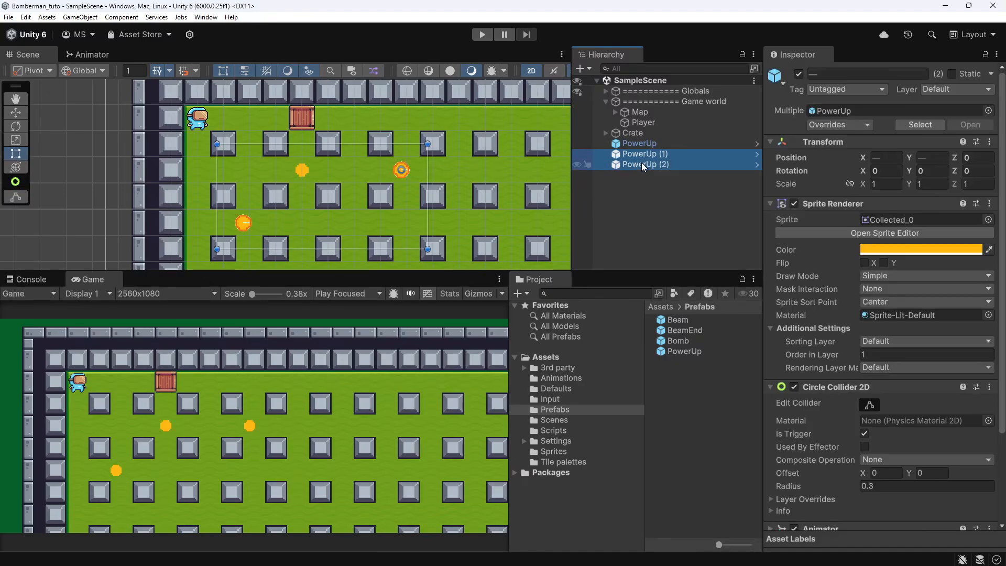
key(Delete)
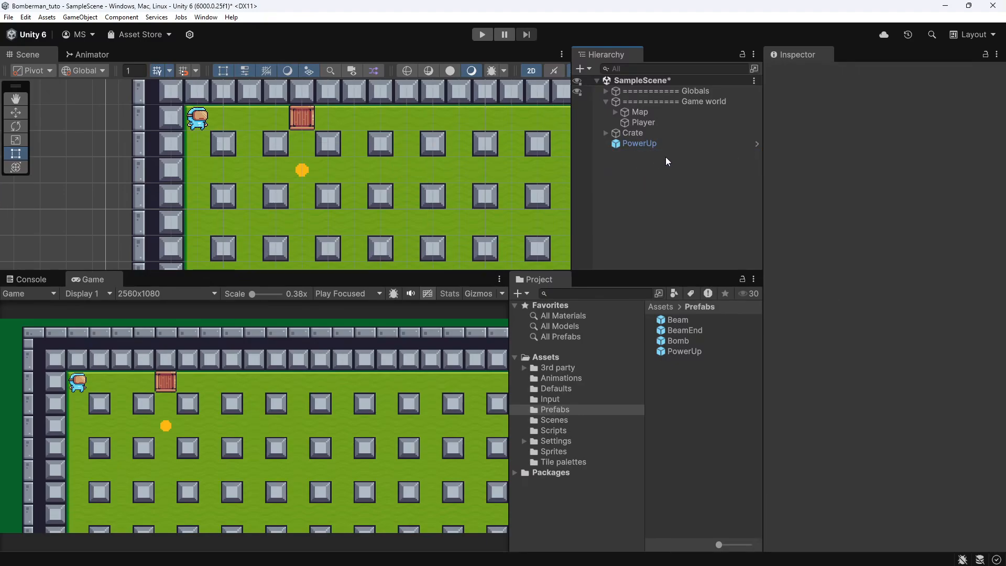
Move the remaining PowerUp up onto the crate and set its Y position to 3.5
click(690, 144)
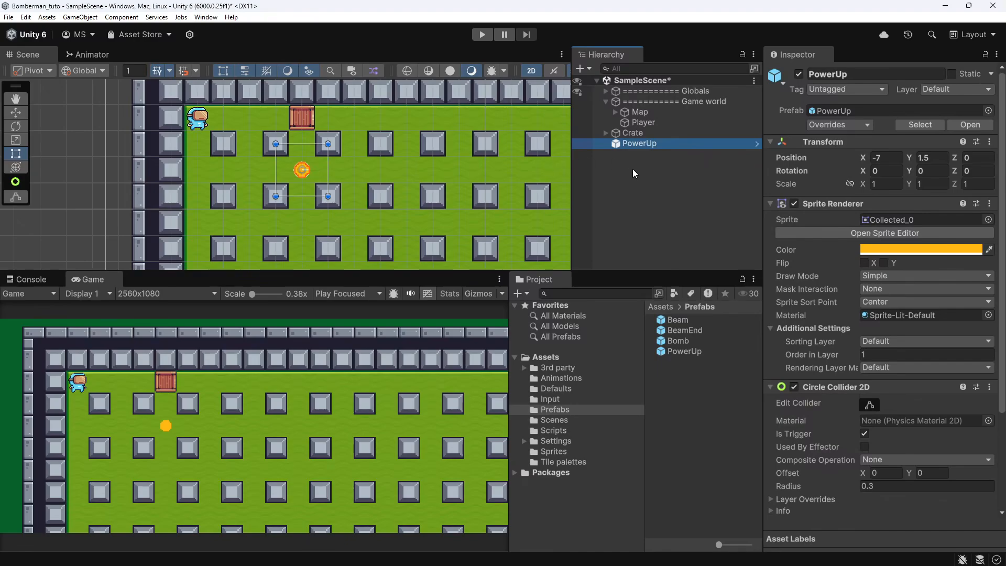
key(w)
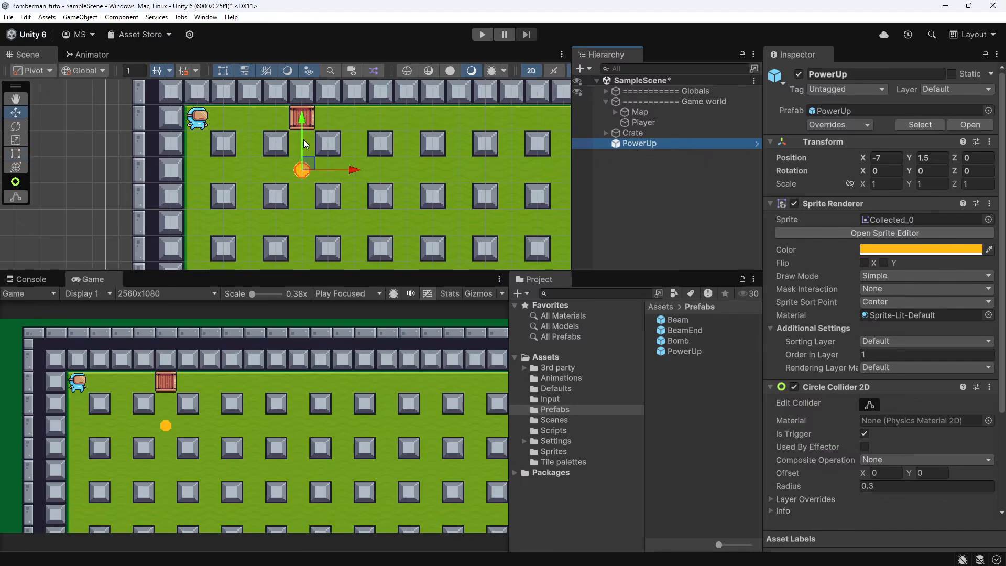
drag(303, 139, 303, 86)
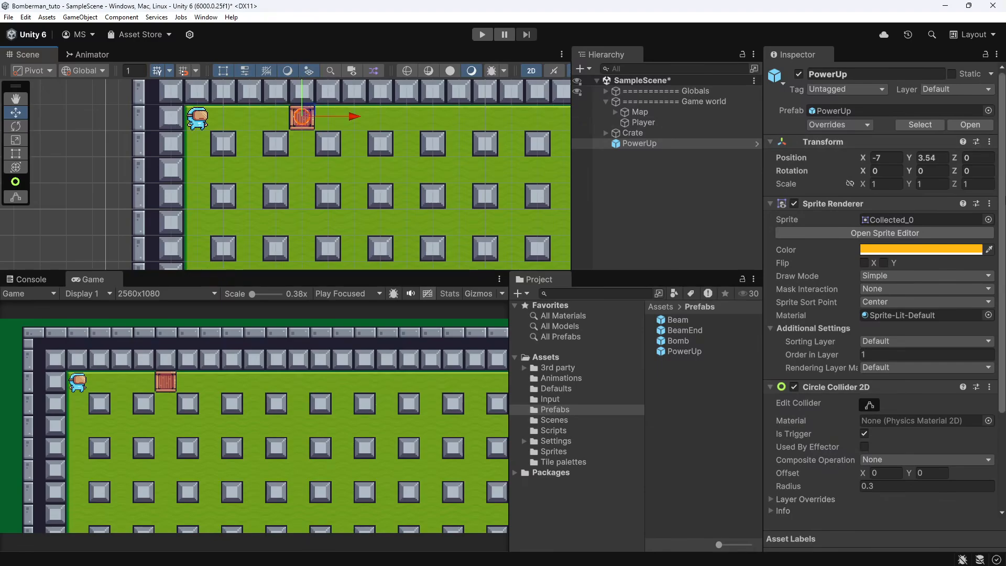
click(931, 158)
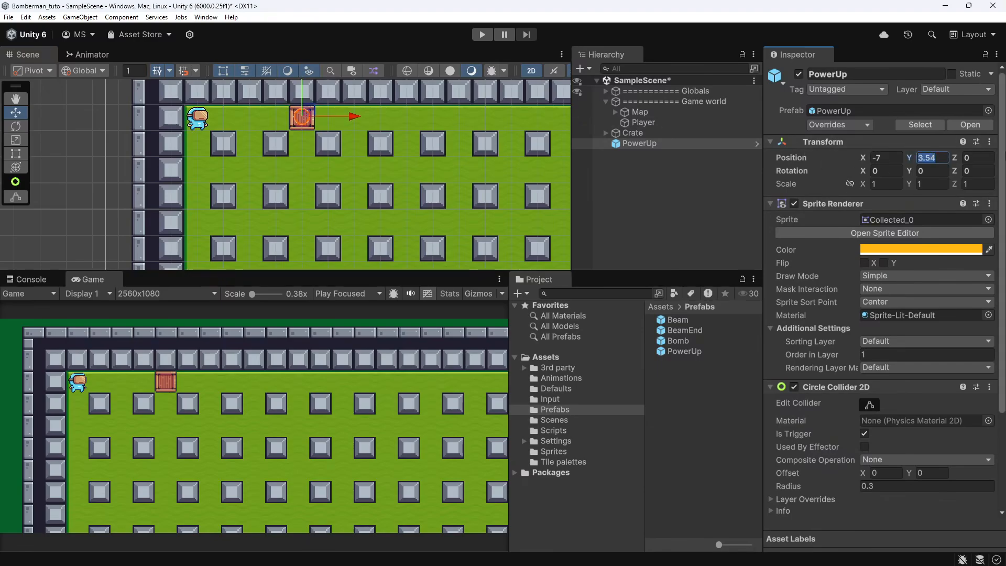
text(3.5)
click(733, 171)
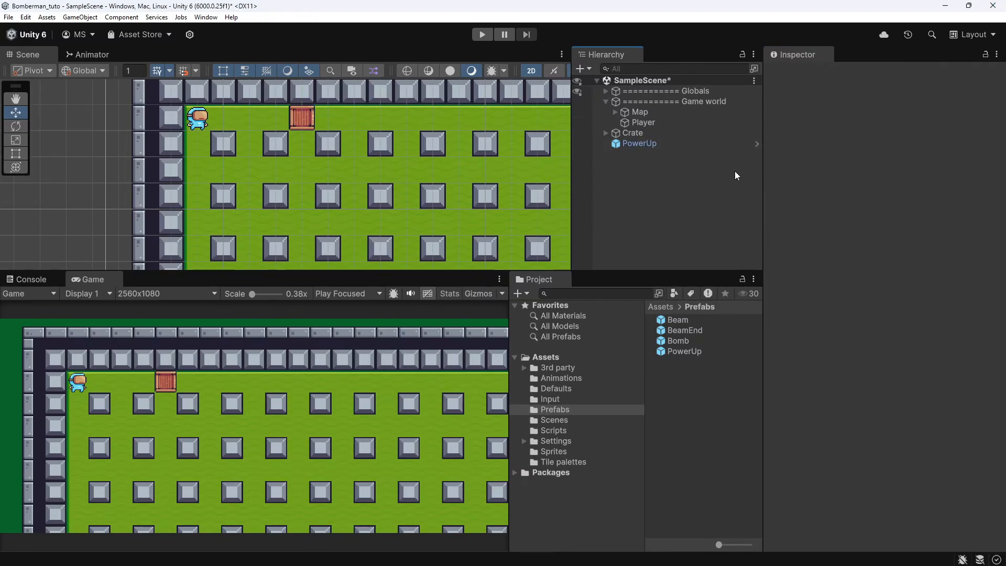
Save the Crate as a prefab in the Prefabs folder and collapse the Game world group in the hierarchy
click(649, 135)
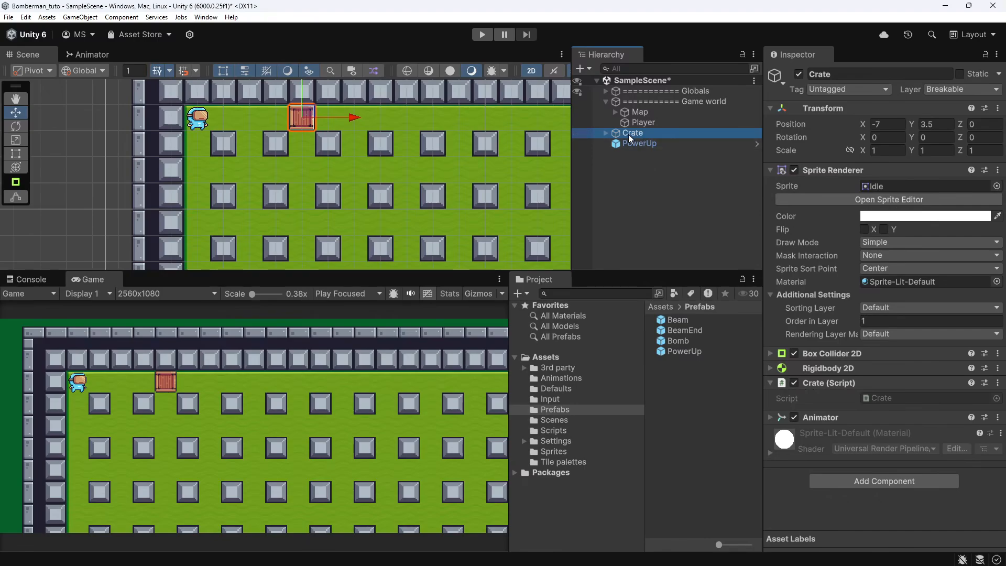
drag(627, 134, 696, 413)
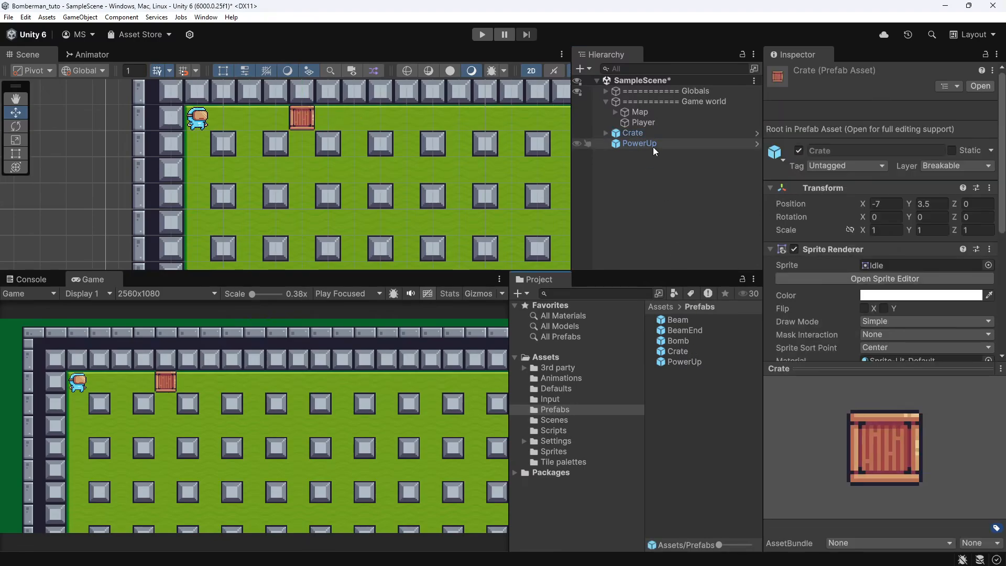
click(635, 134)
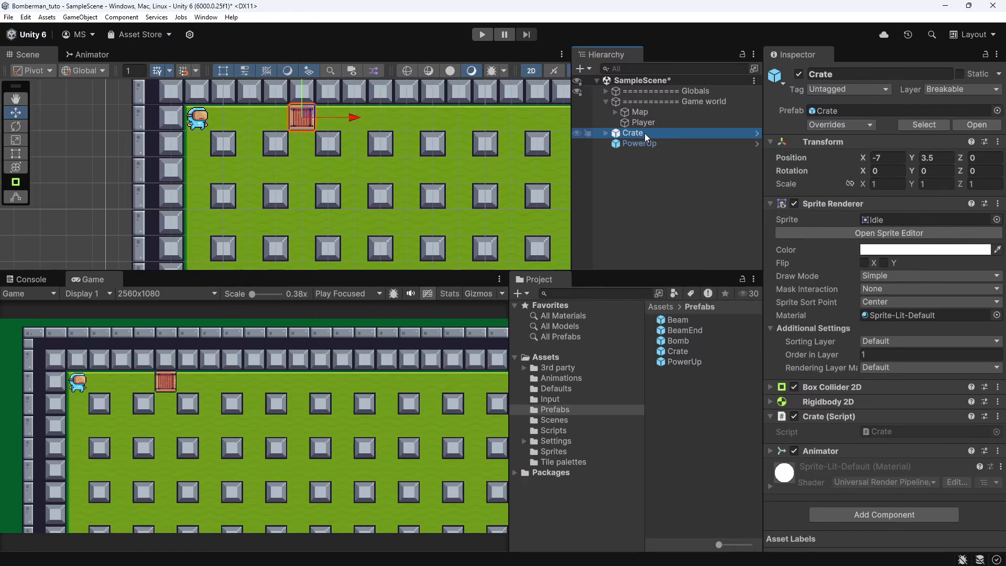
click(633, 94)
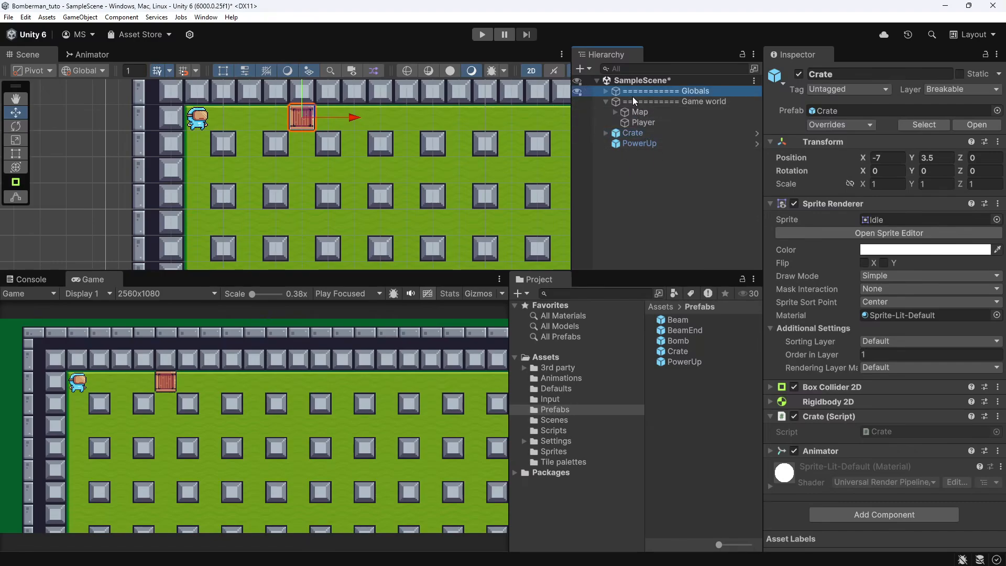
click(632, 97)
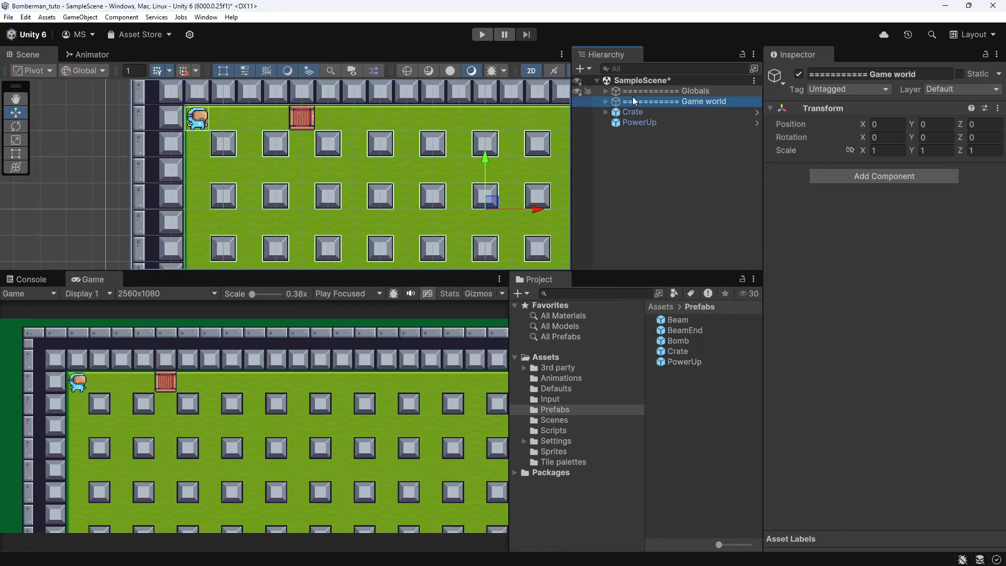
Move the Crate and PowerUp objects into the Game world group
click(631, 143)
ctrl+click(634, 133)
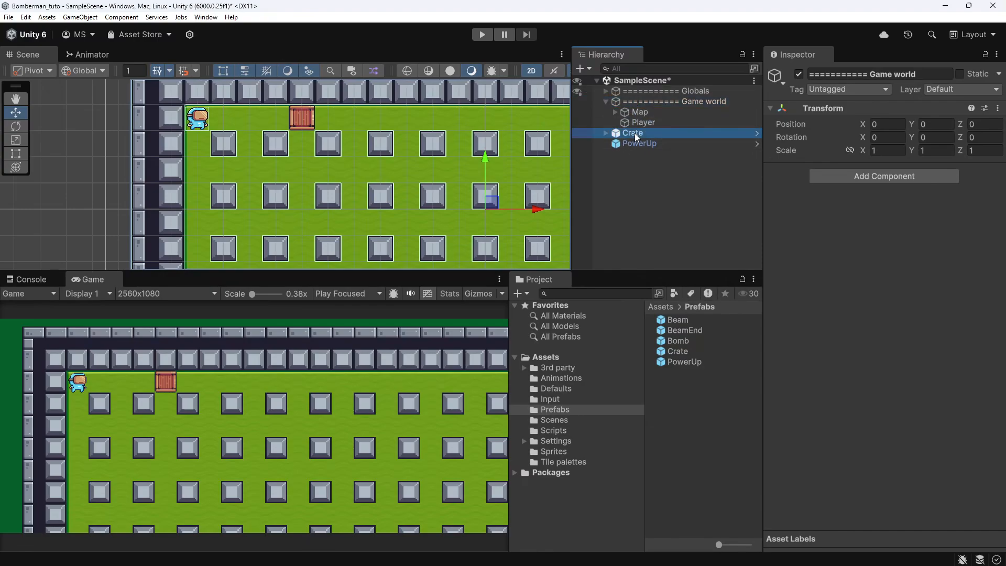
drag(626, 133, 678, 101)
Create an empty object named Crates under Game world and parent the Crate to it
right_click(636, 125)
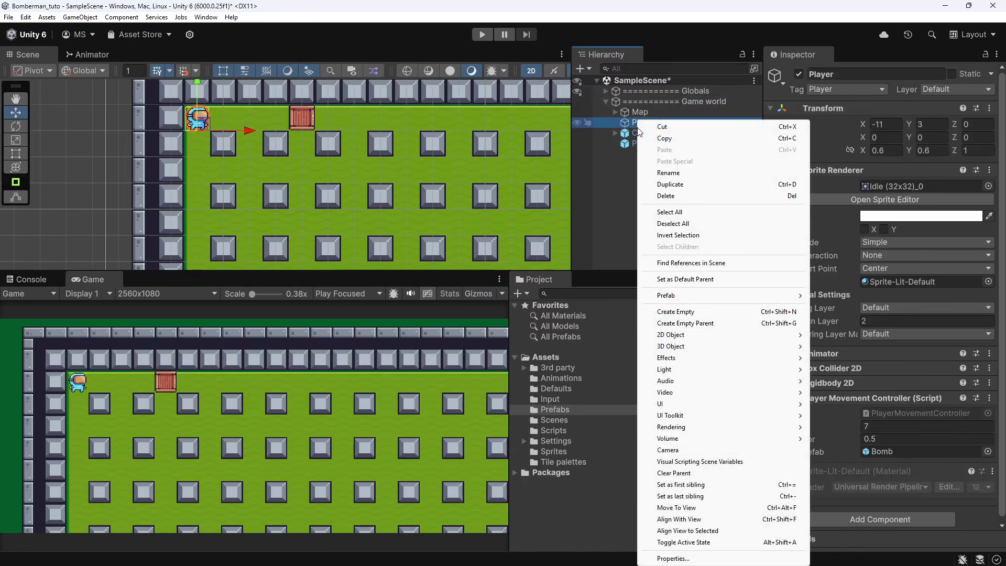
right_click(637, 133)
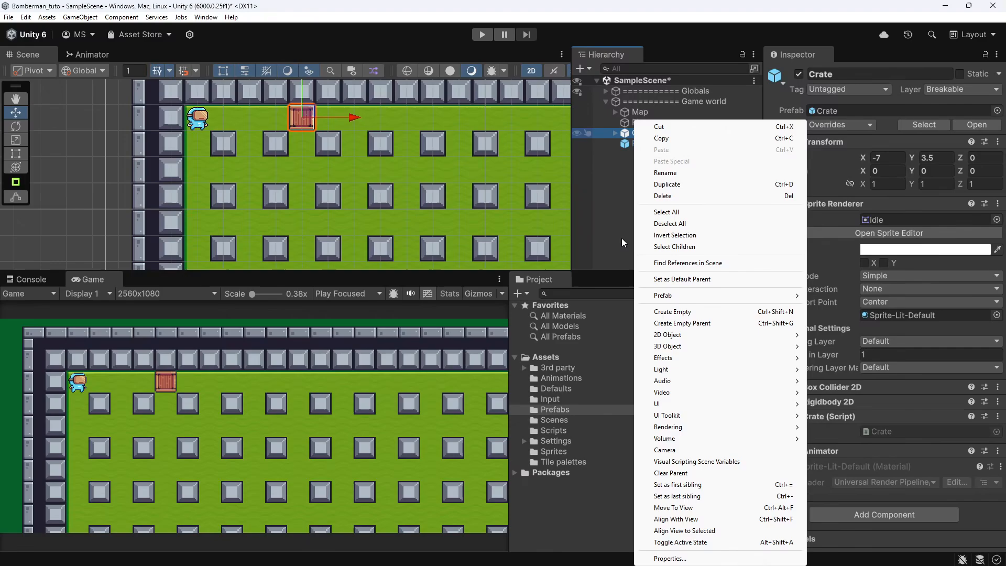
click(607, 186)
right_click(607, 181)
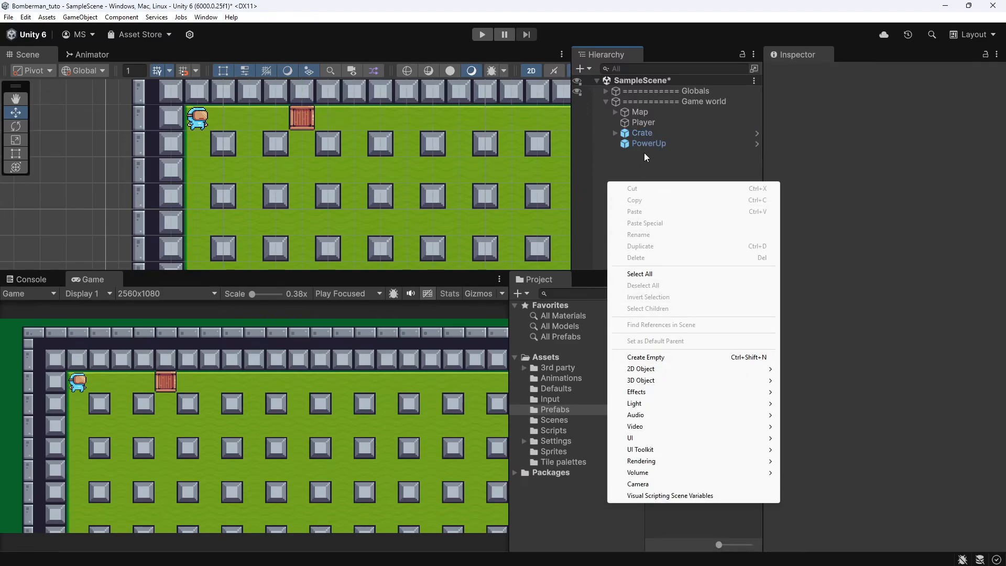
right_click(653, 102)
click(684, 287)
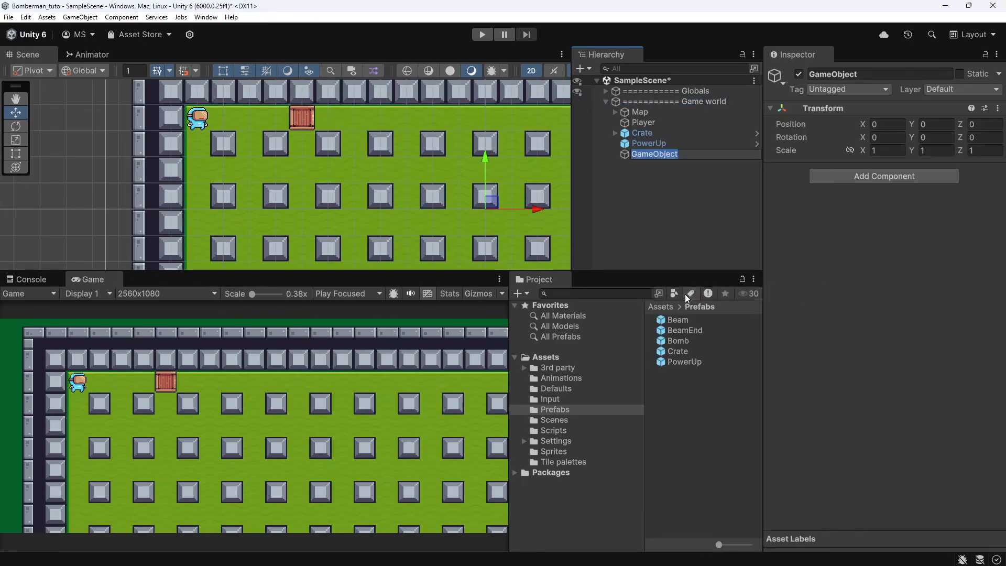
text(Crates)
key(Return)
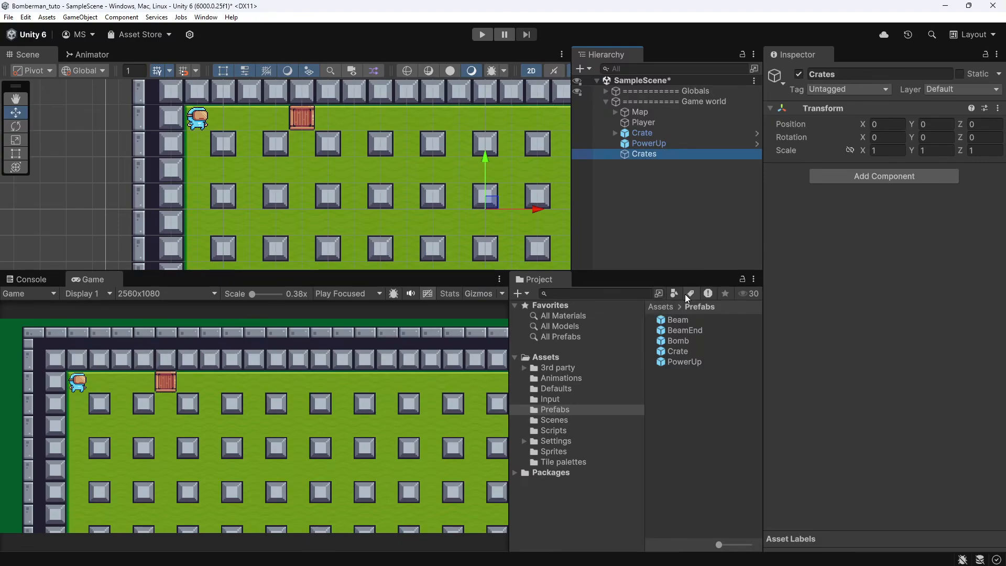
drag(654, 133, 652, 156)
Create an empty object named Powerups under Game world and parent the PowerUp to it
right_click(652, 155)
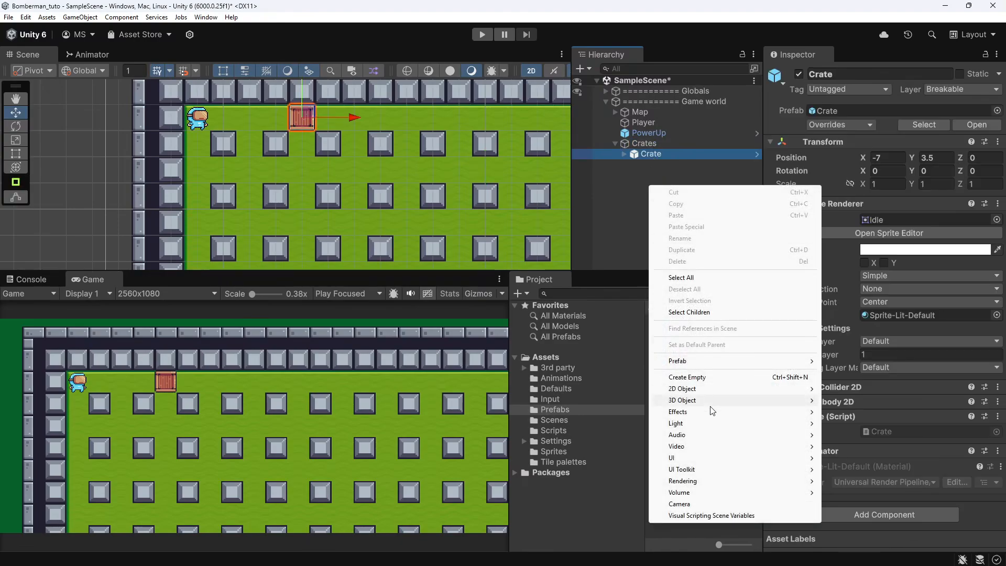
right_click(671, 108)
right_click(666, 105)
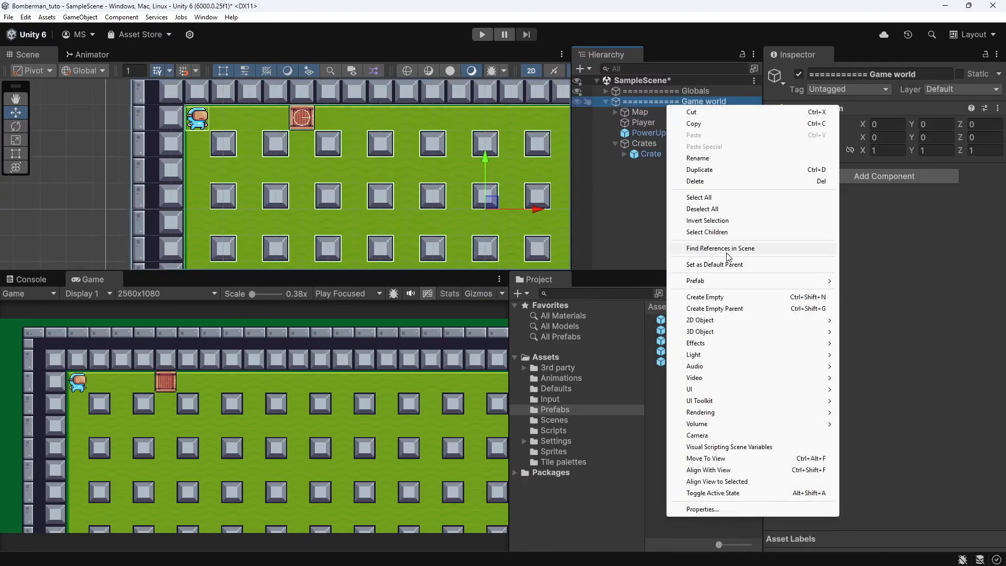
click(715, 295)
text(Pow)
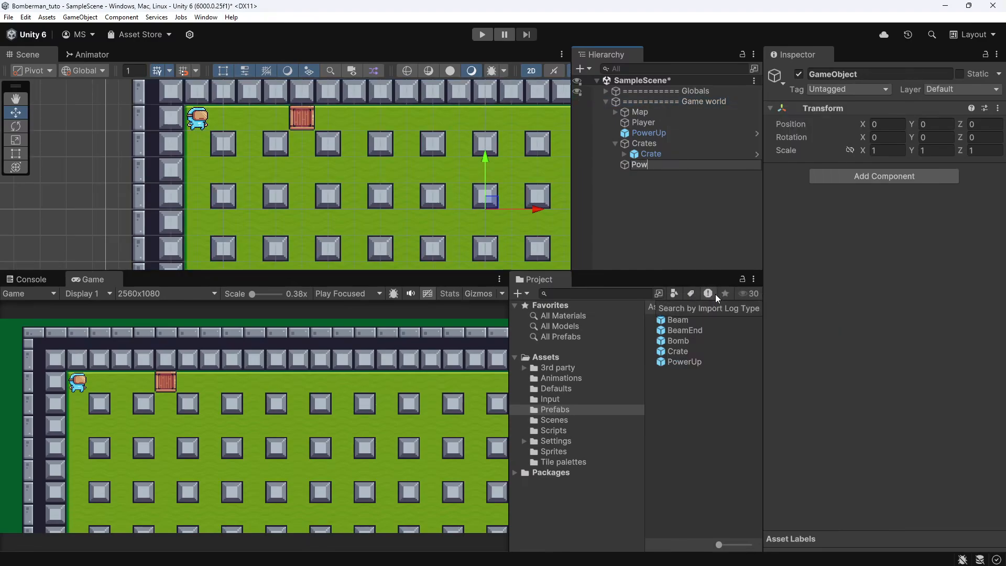
text(erups)
key(Return)
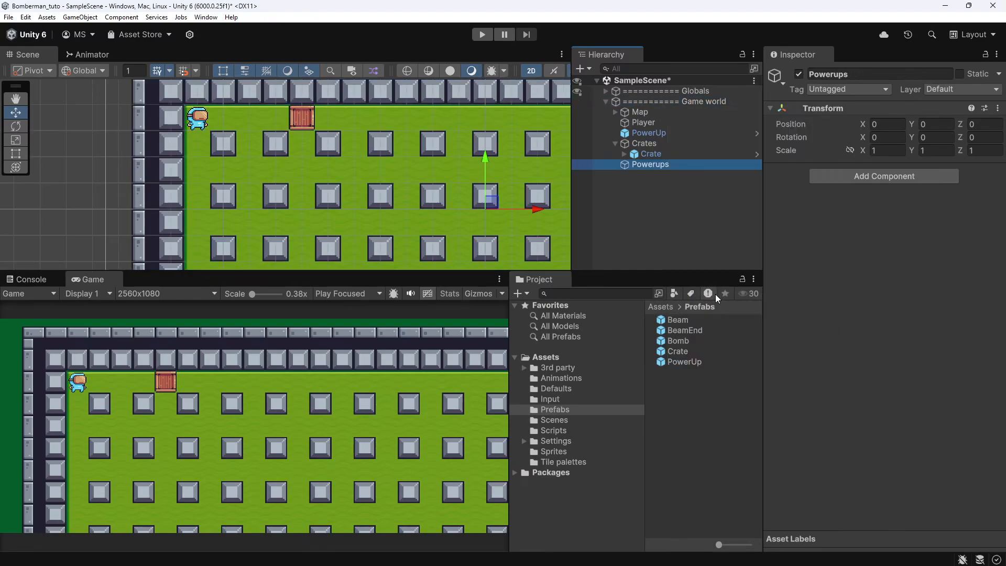
drag(636, 135, 664, 165)
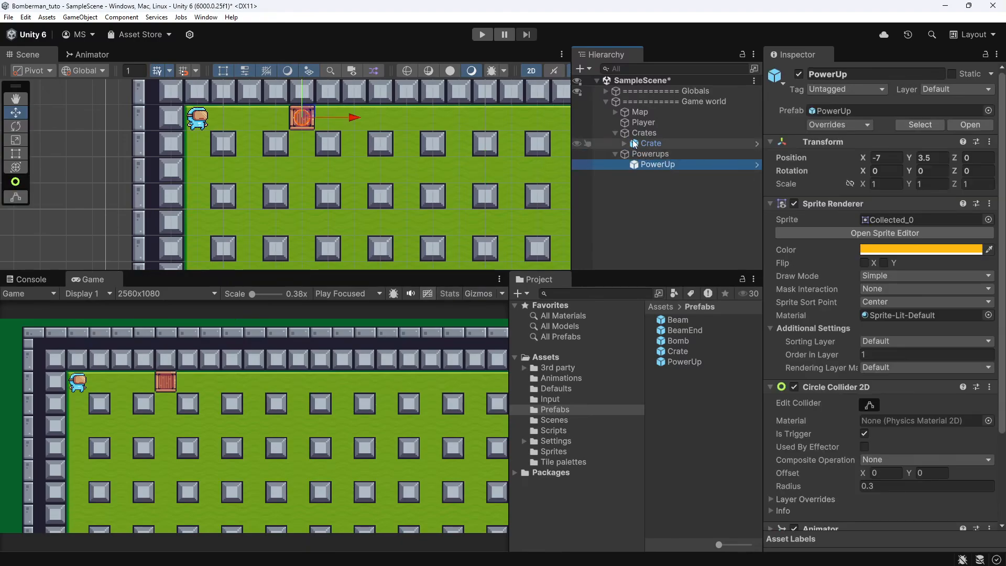
Duplicate the Crate five times inside the Crates group
click(661, 143)
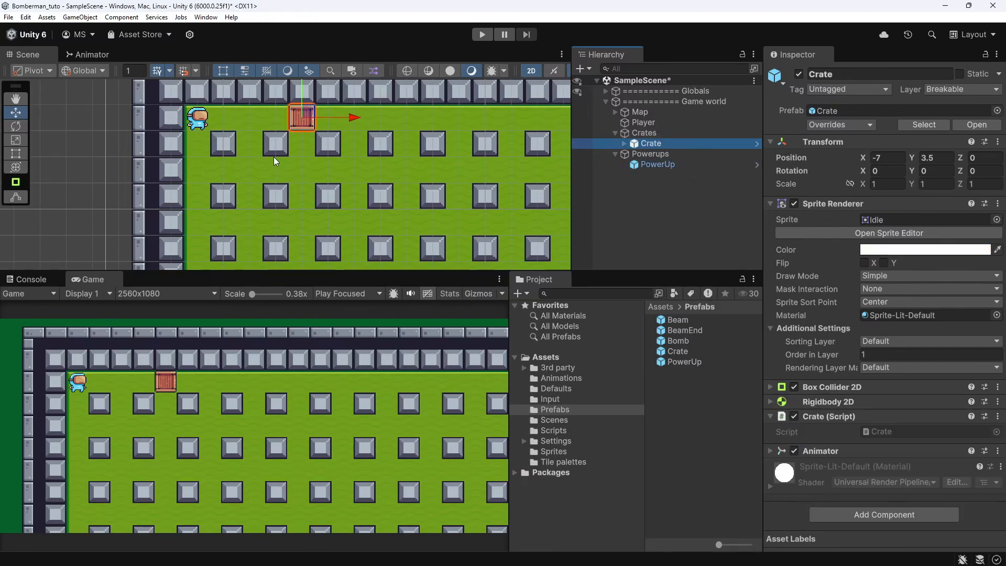
key(ctrl+d)
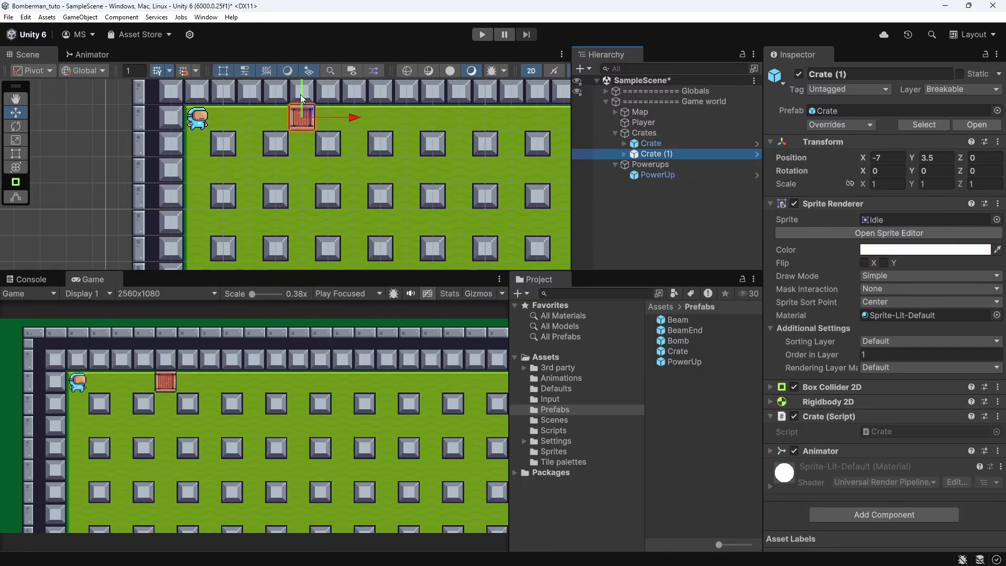
key(ctrl+d)
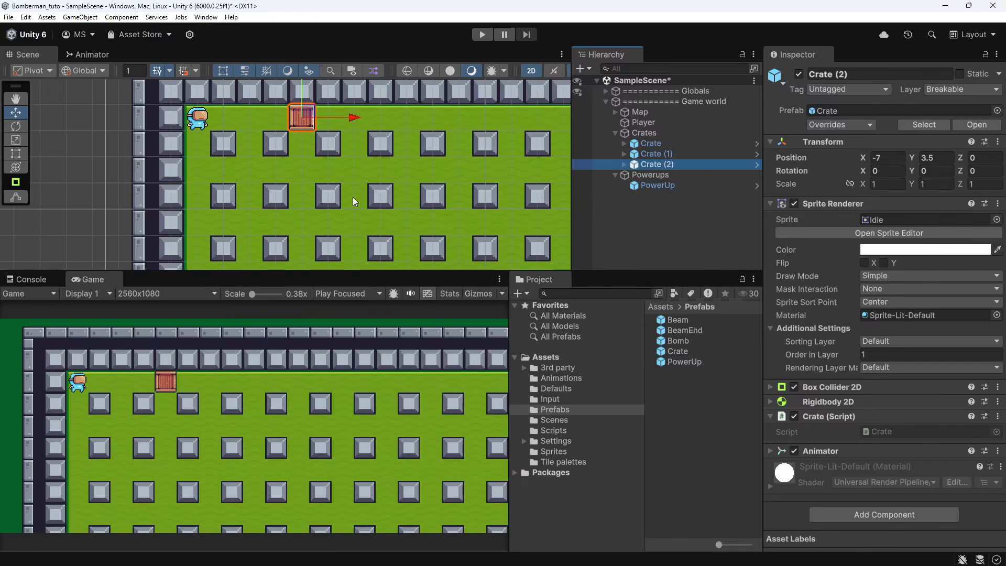
key(ctrl+d)
key(ctrl+d)
key(ctrl+d)
Place Crate (1) beside the original crate by setting its X position to -6
click(671, 154)
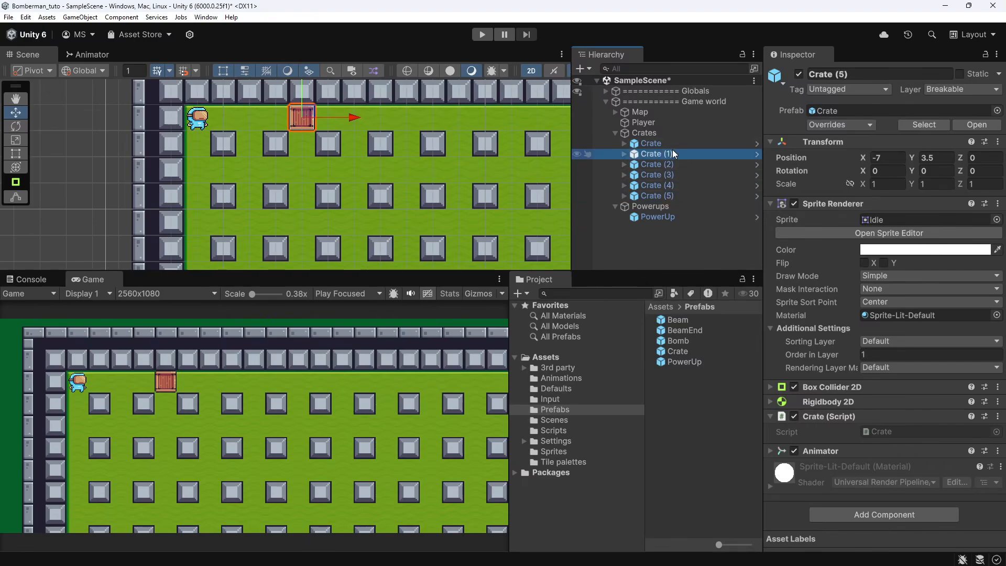
drag(357, 116, 386, 114)
click(890, 157)
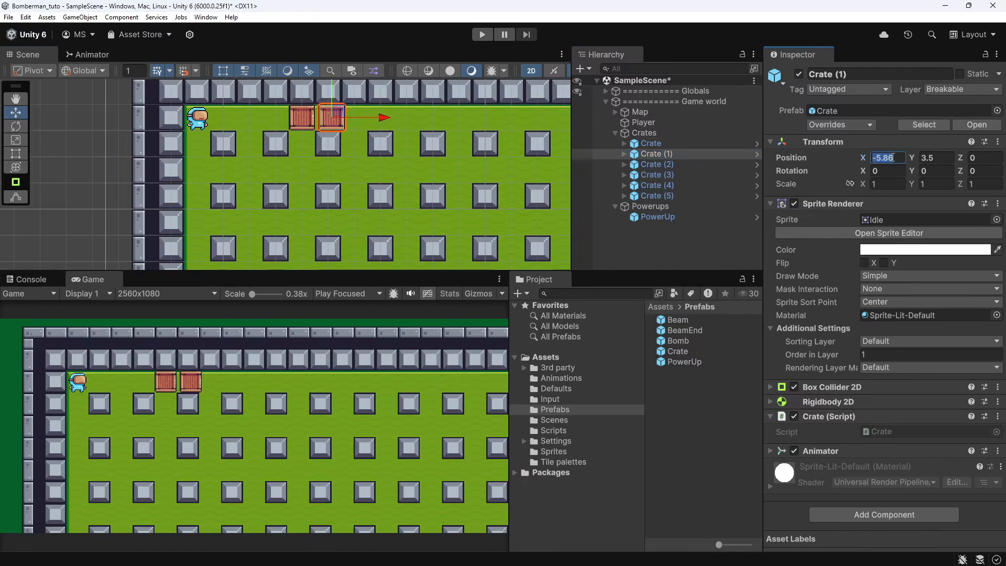
text(-6)
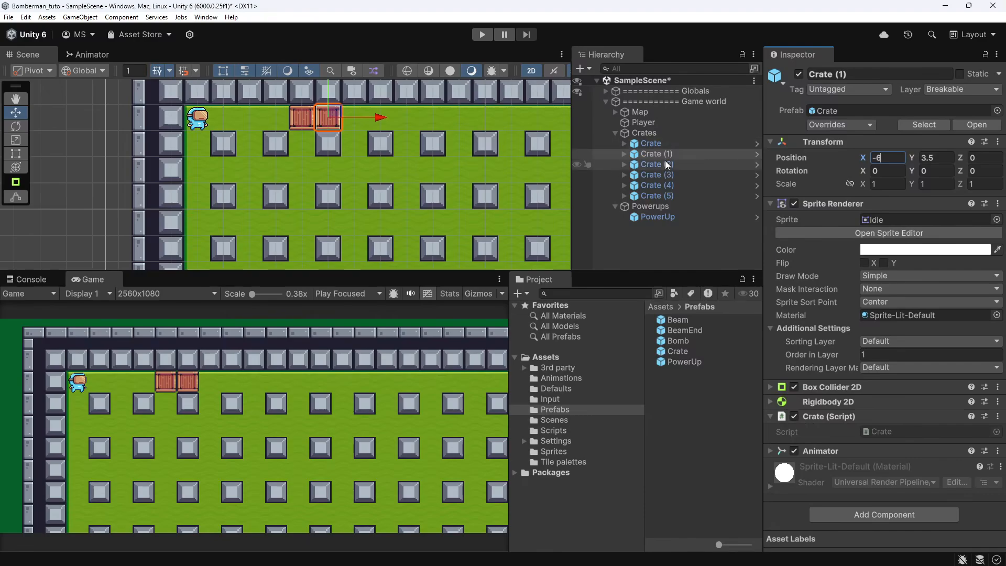
Set the position of Crate (2) to X -9 and Y -0.5
click(665, 163)
click(895, 158)
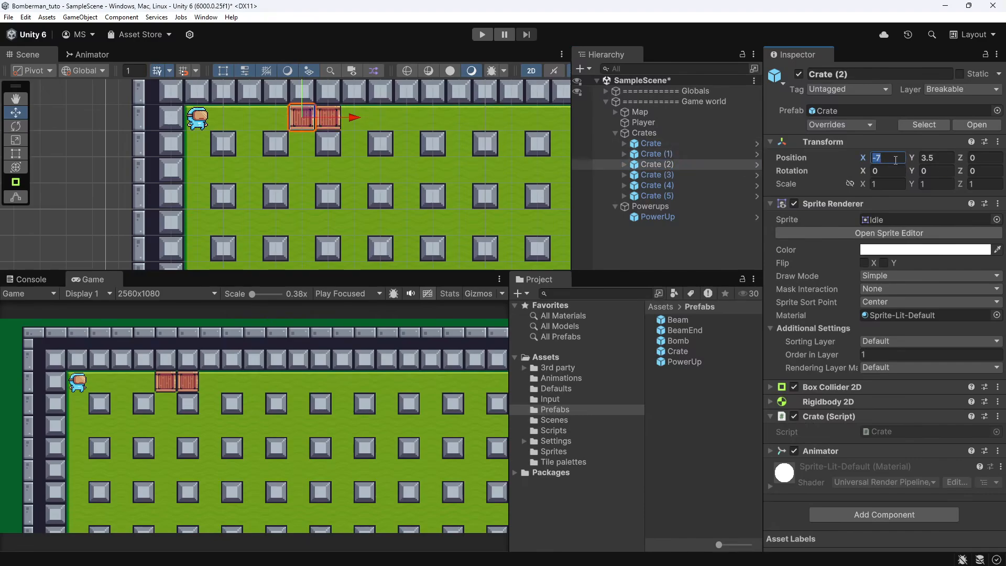
text(-9)
key(Tab)
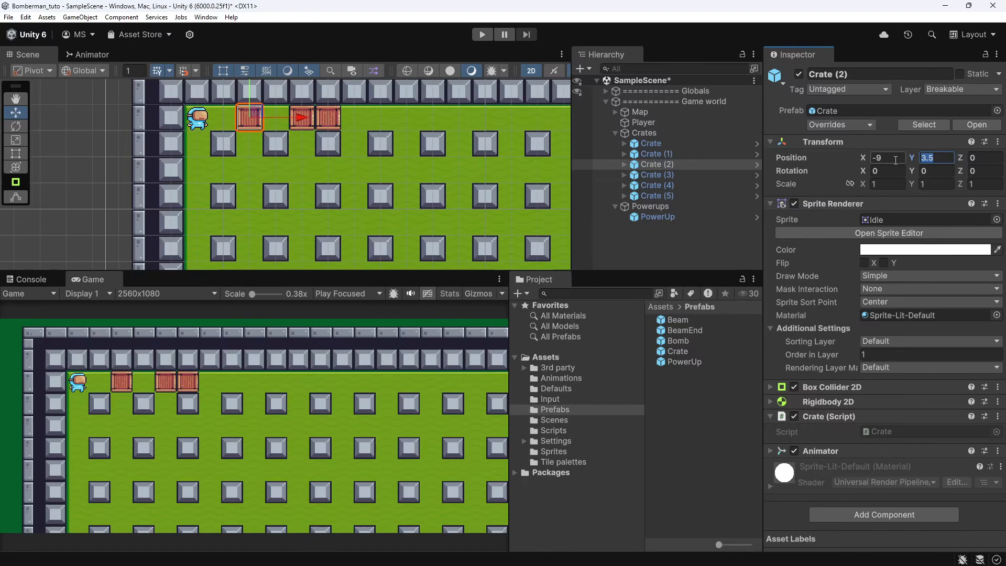
text(2)
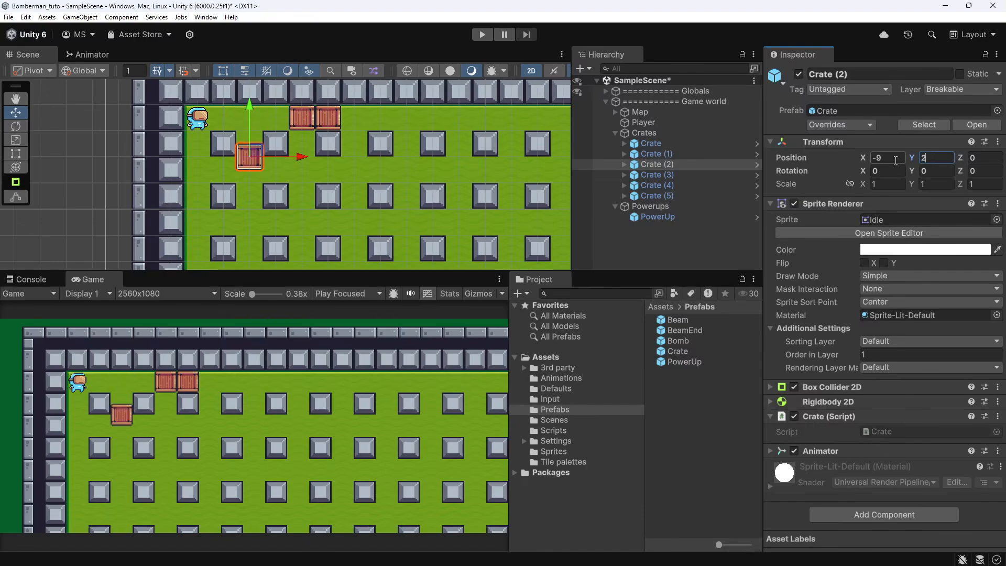
key(BackSpace)
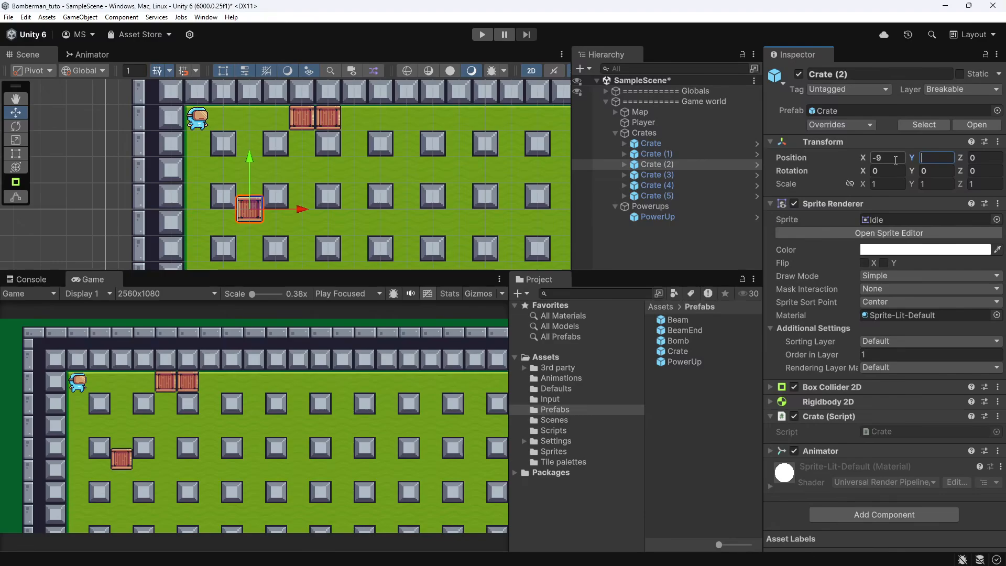
text(0.5)
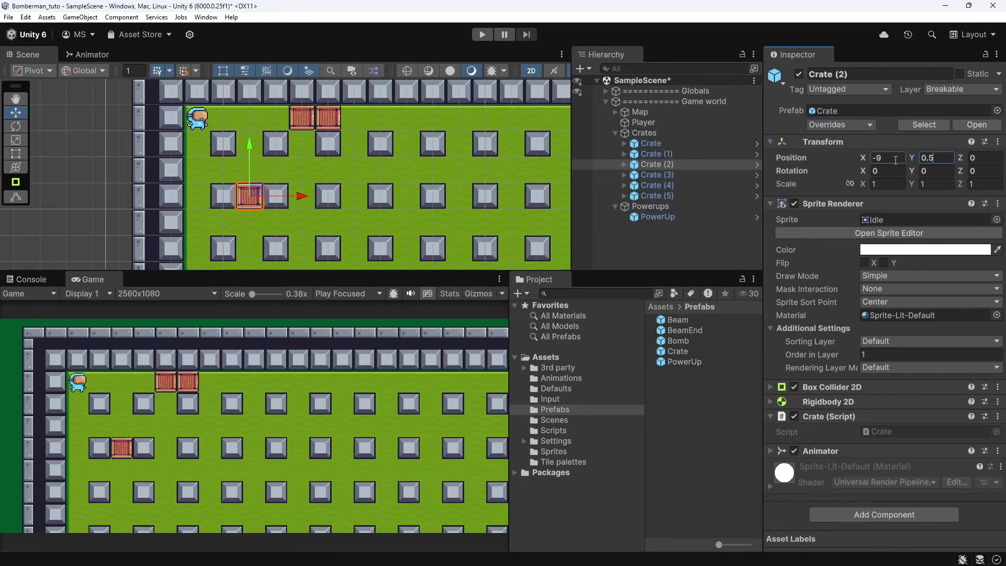
text(-)
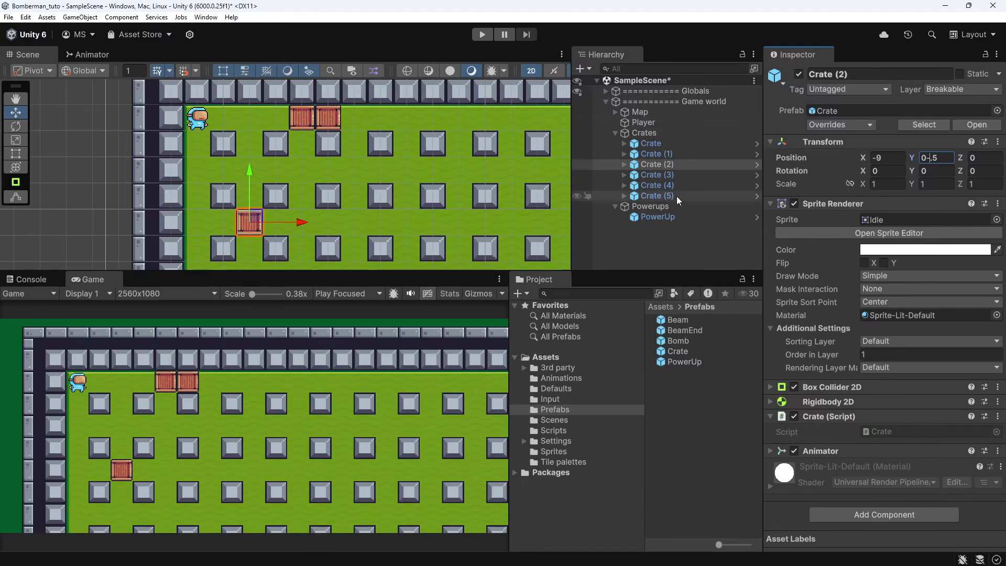
Set the position of Crate (3) to X -11 and Y 1.5
click(709, 175)
click(939, 158)
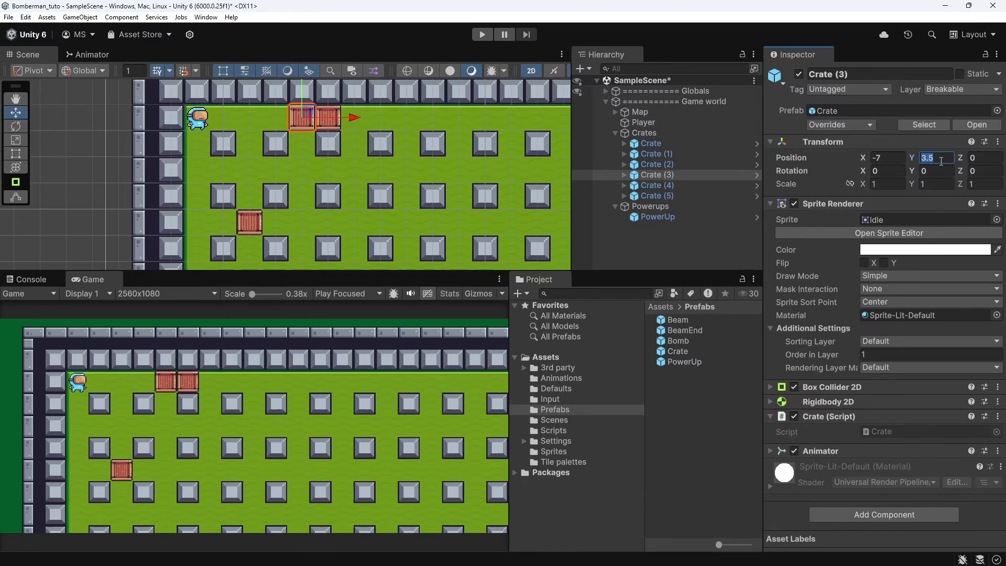
text(1.5)
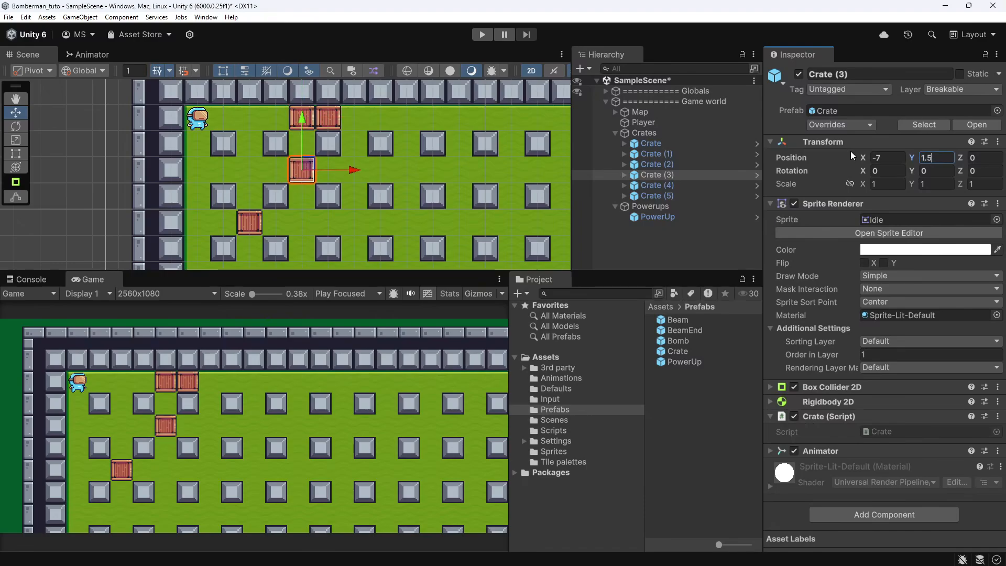
click(890, 158)
text(-11)
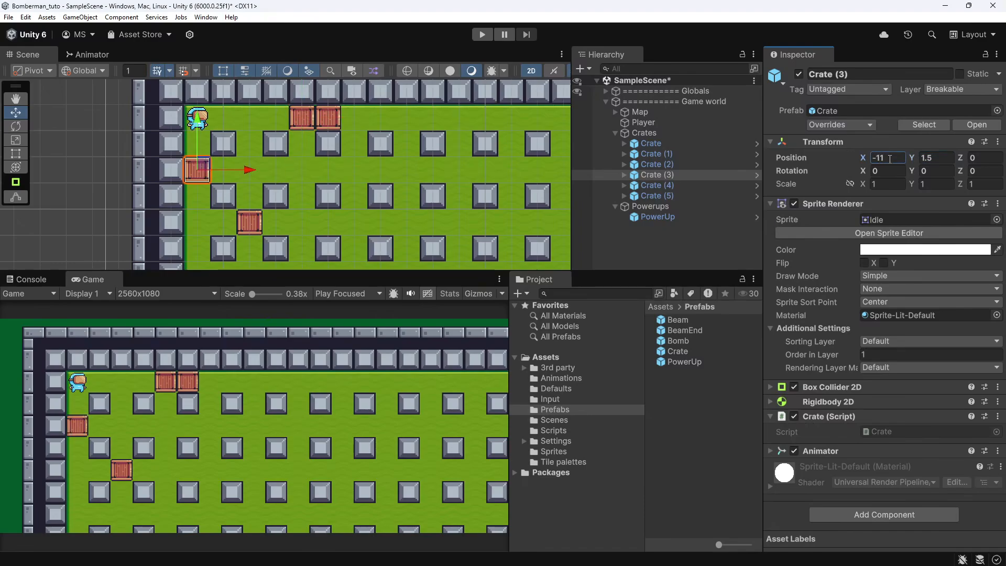
With the grid snap size set to 0.5, move Crate (4) down to Y 1.5 and Crate (5) to X -11, Y -0.5
click(665, 186)
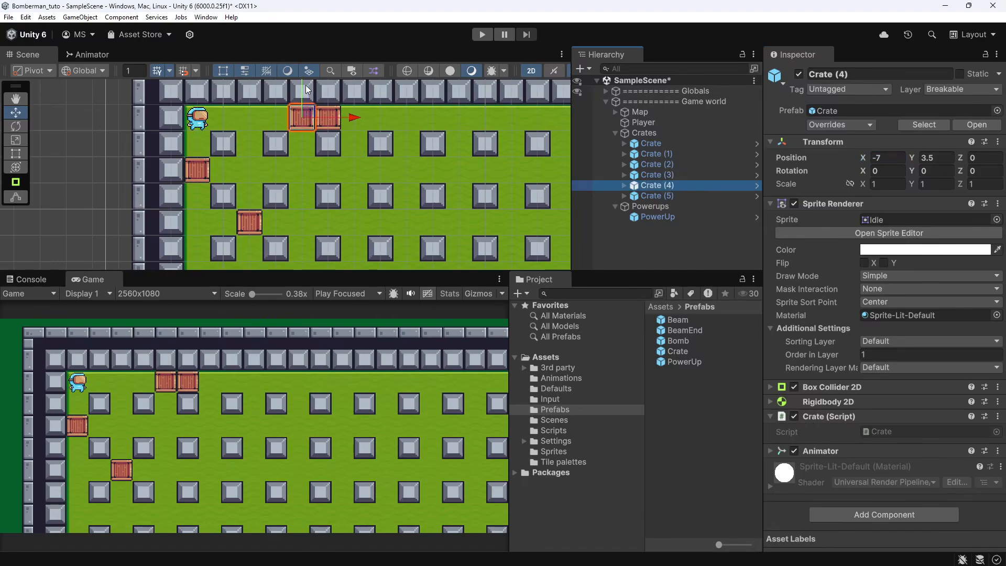
drag(306, 85, 316, 128)
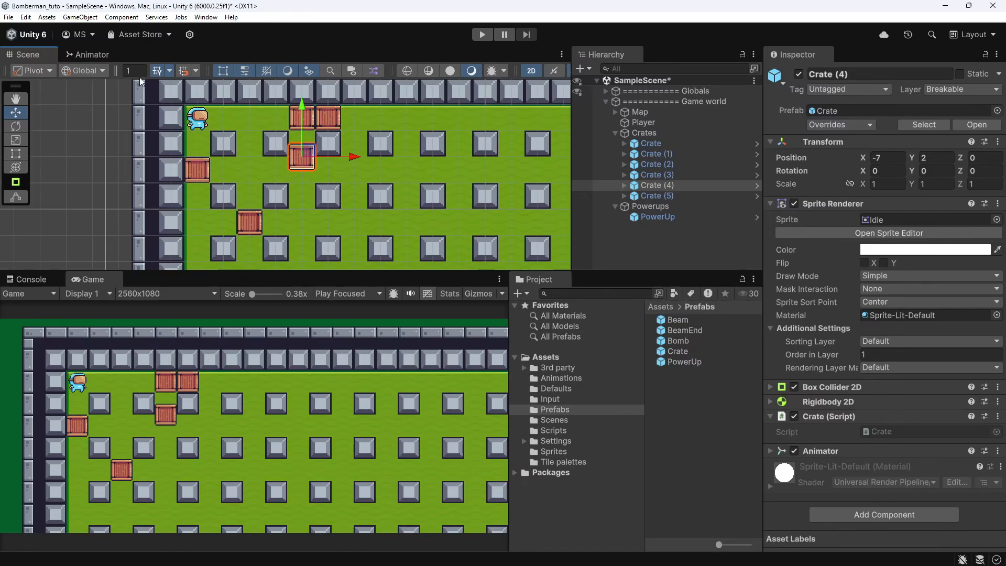
key(BackSpace)
text(0.5)
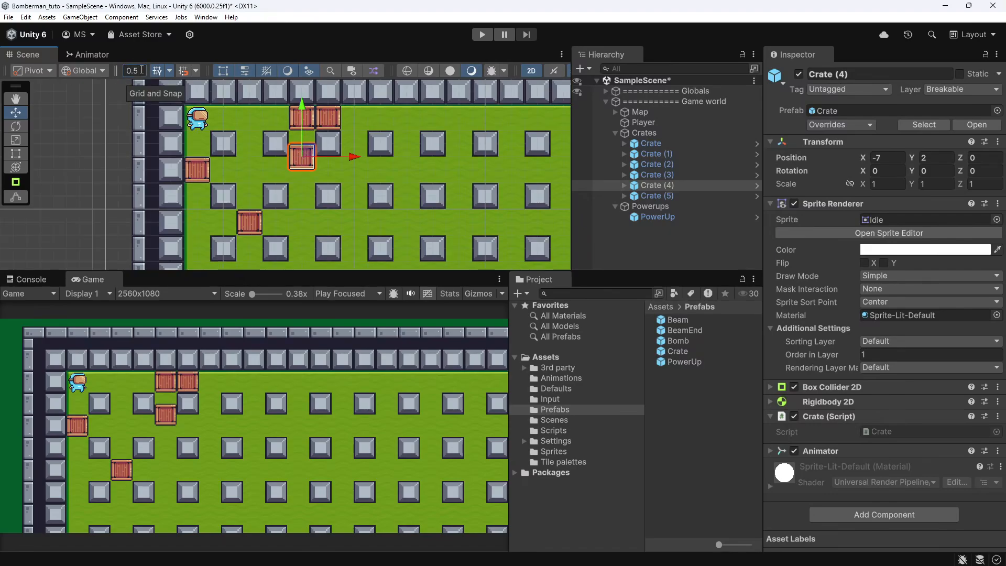
drag(305, 102, 305, 115)
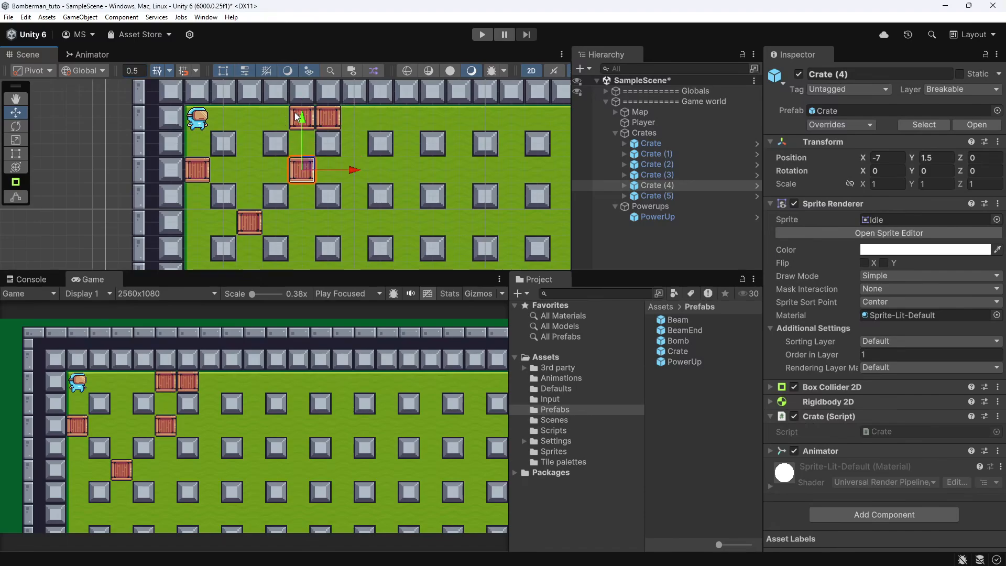
click(295, 112)
drag(311, 114, 205, 215)
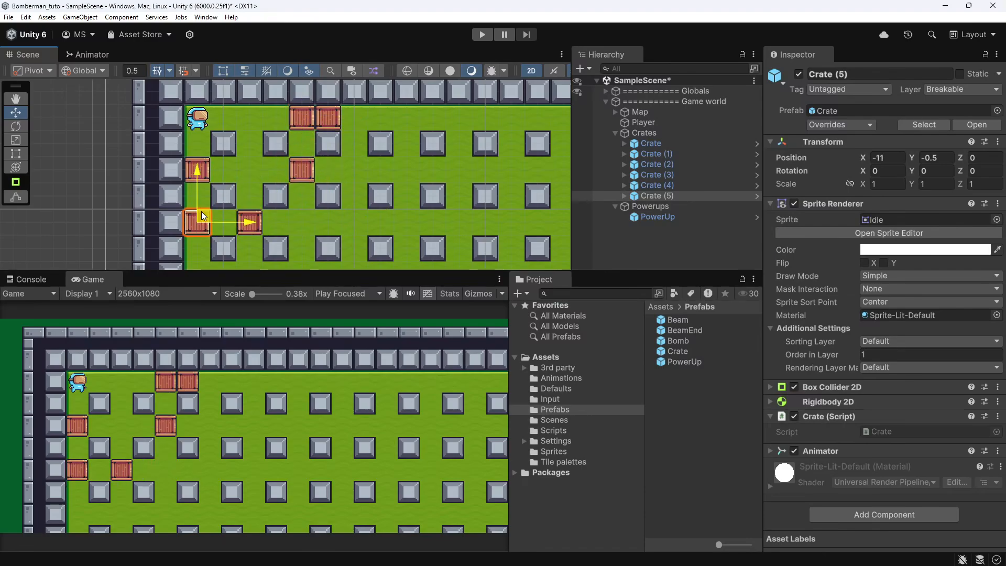
Duplicate the PowerUp twice inside the Powerups group
click(656, 217)
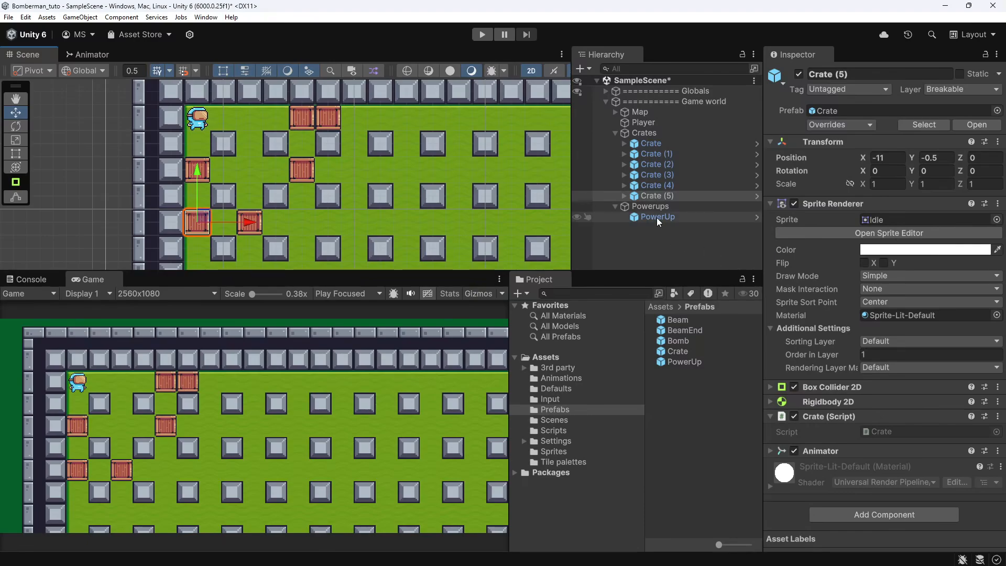
key(ctrl+d)
key(ctrl+d)
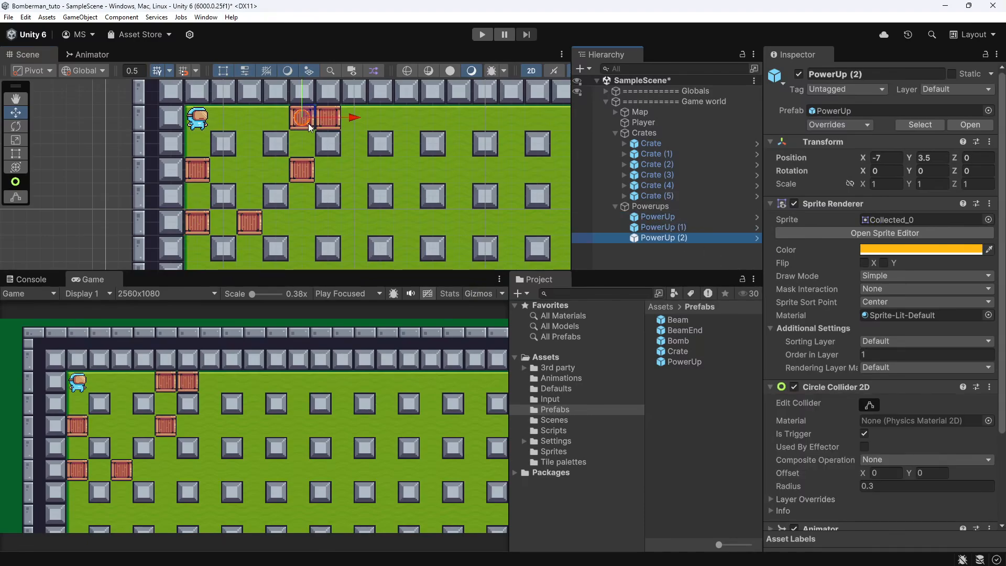
Move PowerUp (2) to X -9, Y -0.5 and PowerUp (1) to X -7, Y 1.5 beneath crates, and save the scene
drag(307, 108, 252, 218)
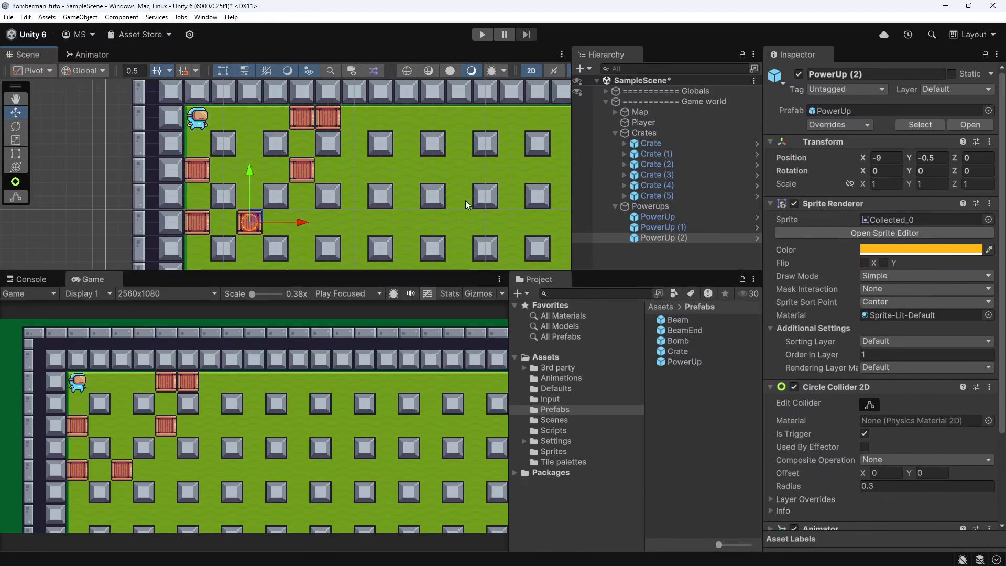
click(697, 227)
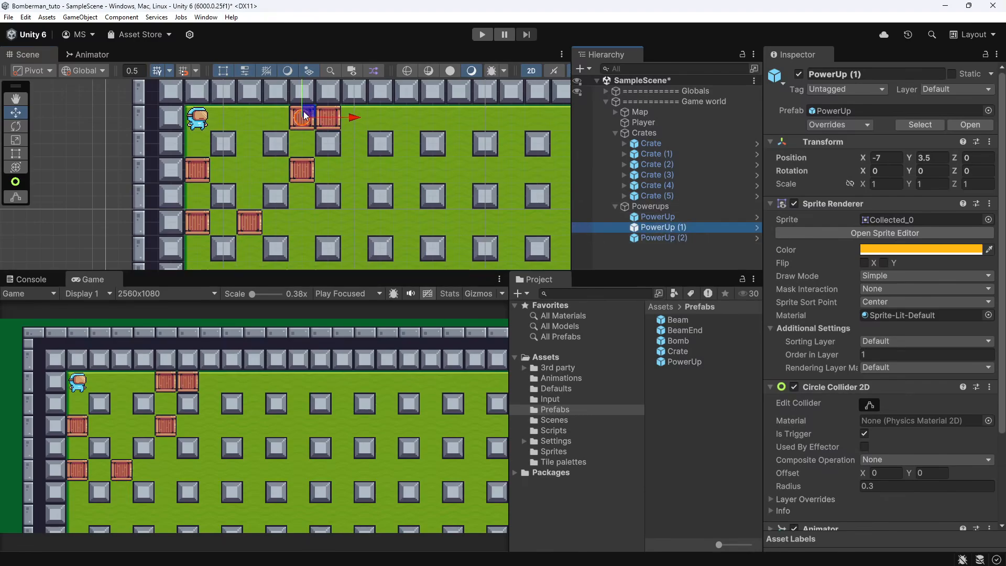
drag(309, 112, 302, 162)
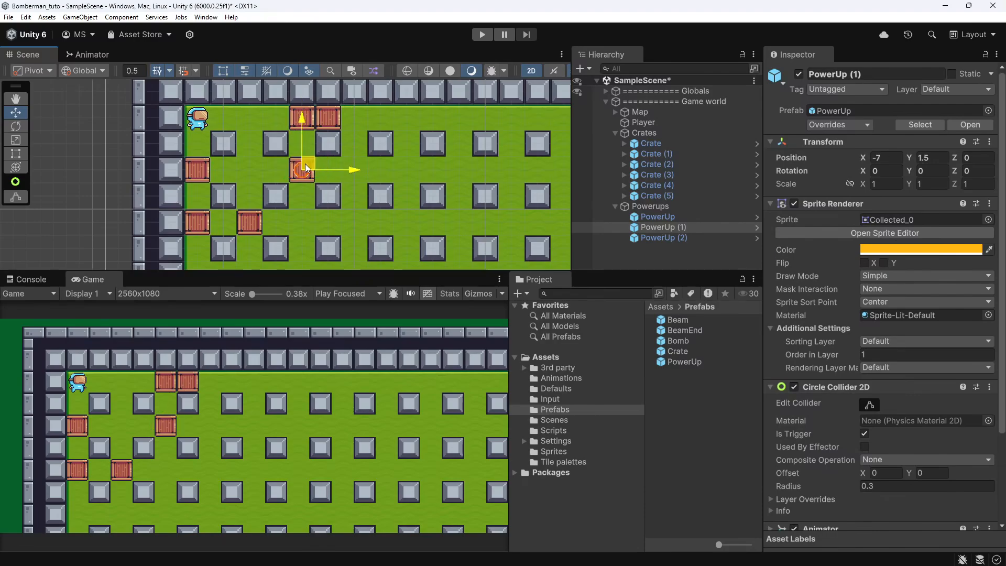
click(675, 216)
key(ctrl+s)
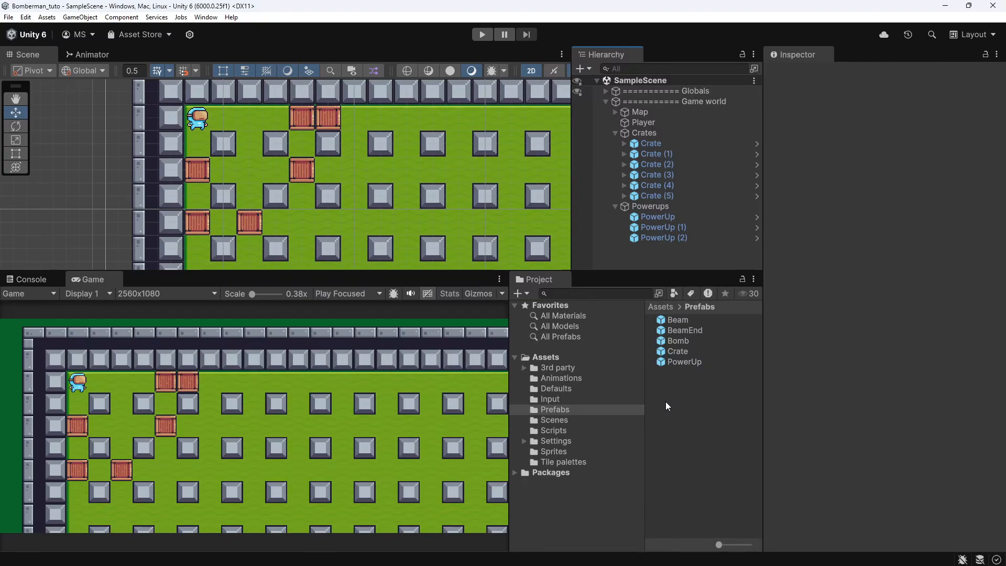
Open the Crate script attached to the Crate prefab in the code editor
click(683, 340)
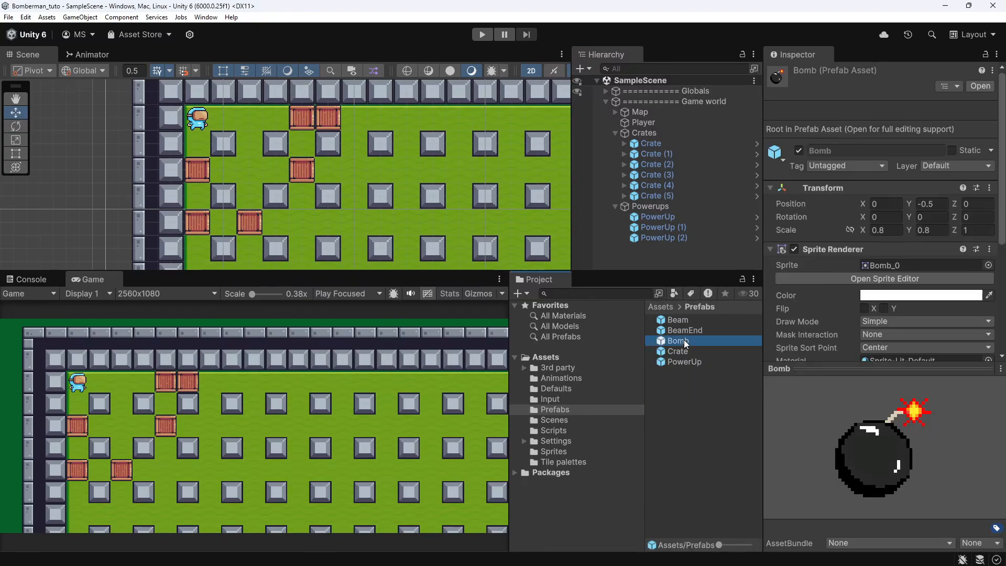
click(686, 350)
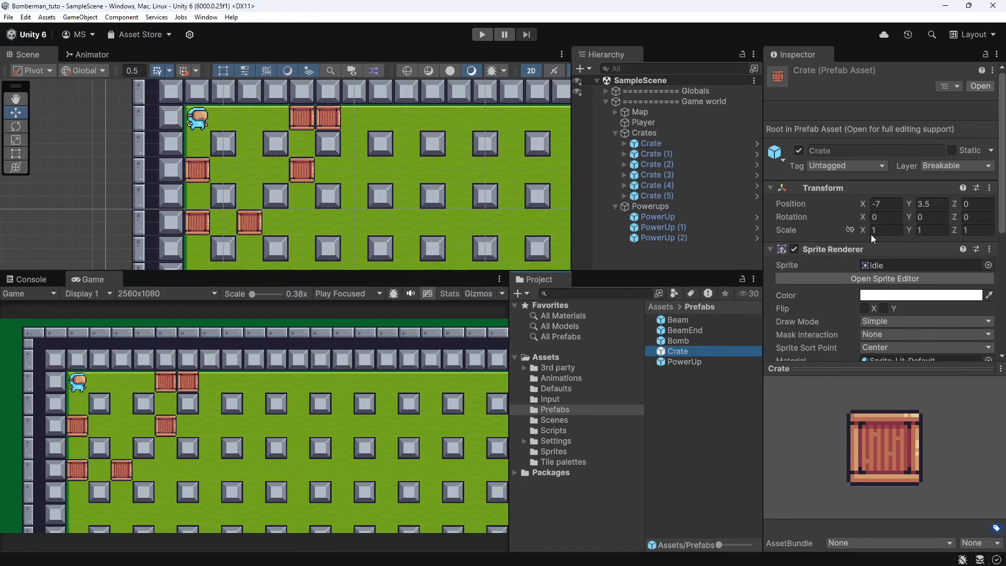
scroll(882, 246, down, 3)
scroll(869, 267, down, 3)
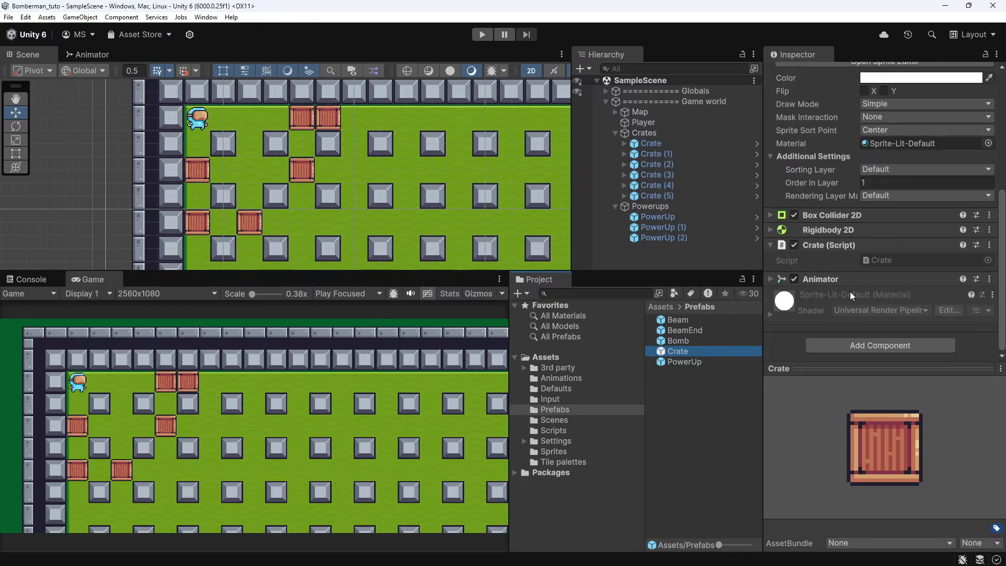
double_click(885, 259)
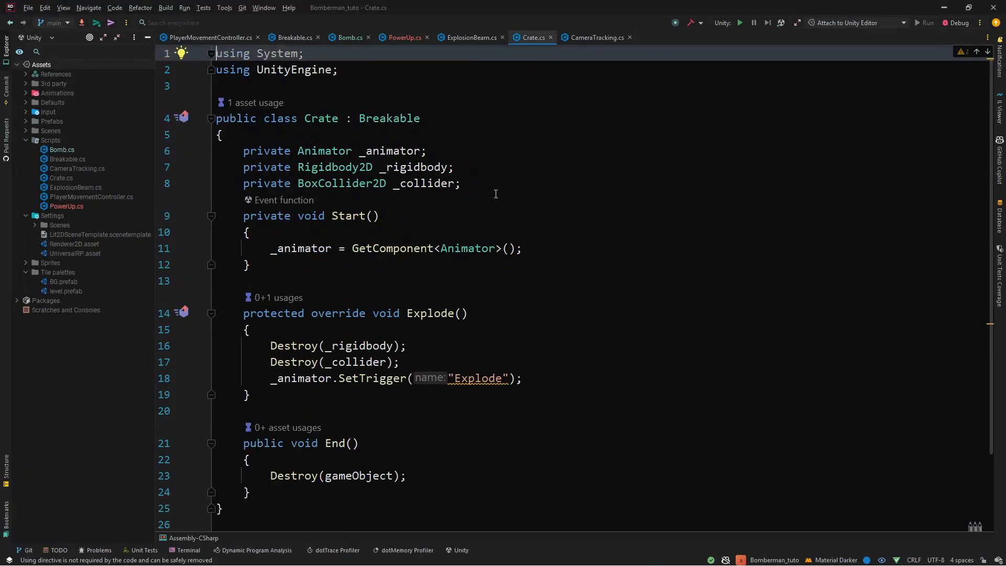
Examine the Crate and PlayerMovementController scripts and the explosion handling in the Breakable base class
double_click(376, 119)
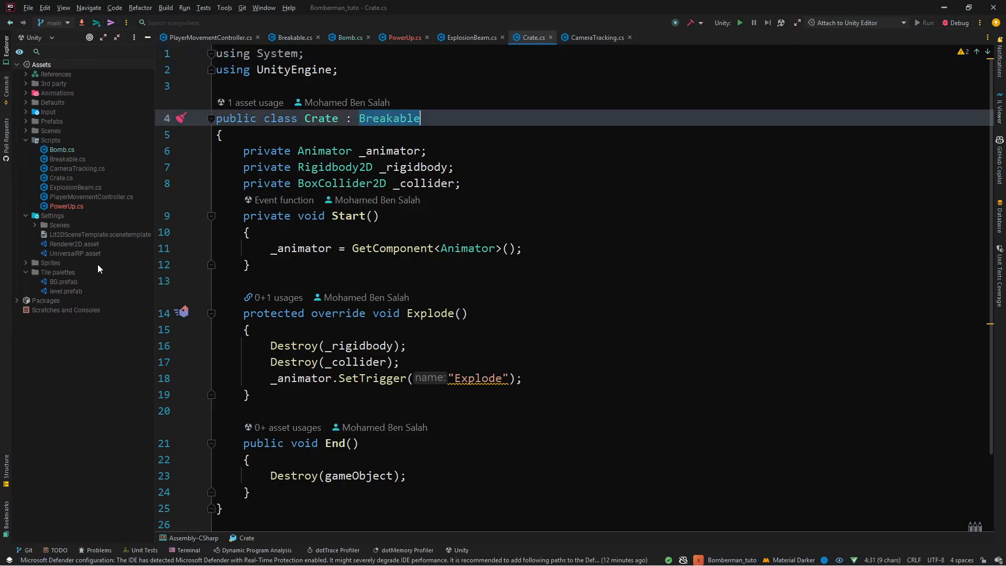
double_click(118, 196)
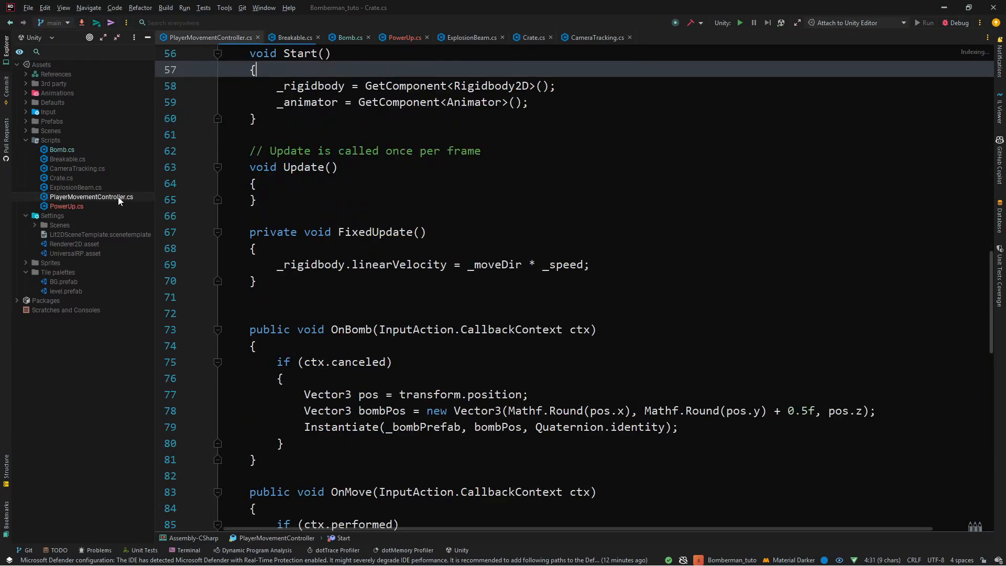
scroll(548, 264, up, 5)
scroll(540, 335, down, 20)
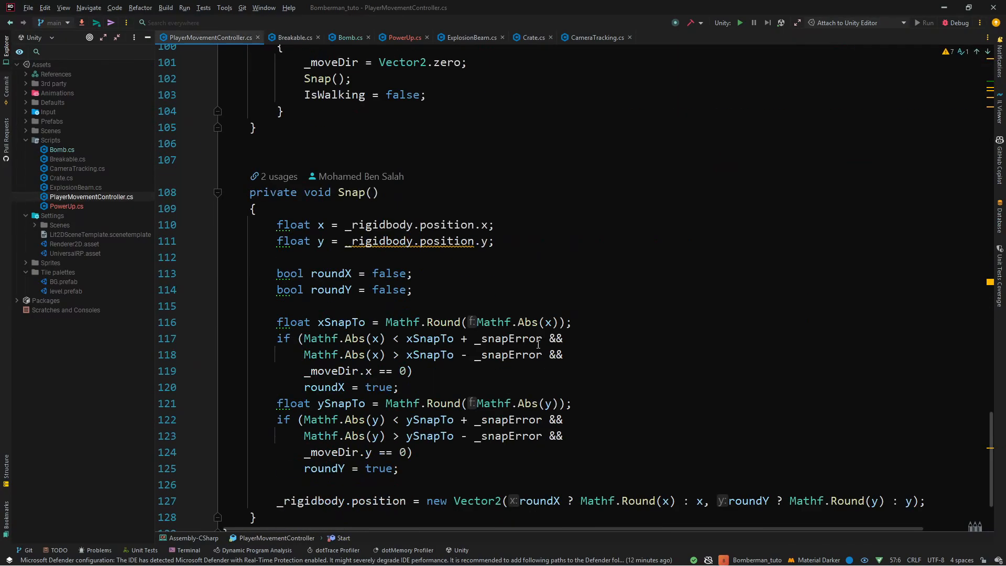
key(ctrl+Tab)
scroll(538, 344, down, 3)
scroll(376, 318, up, 3)
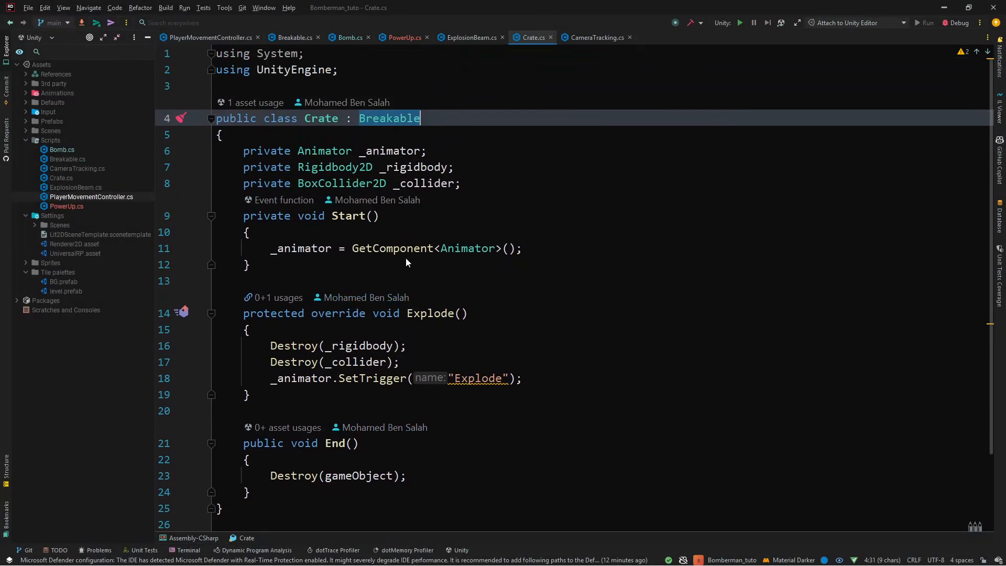
ctrl+click(380, 117)
click(542, 247)
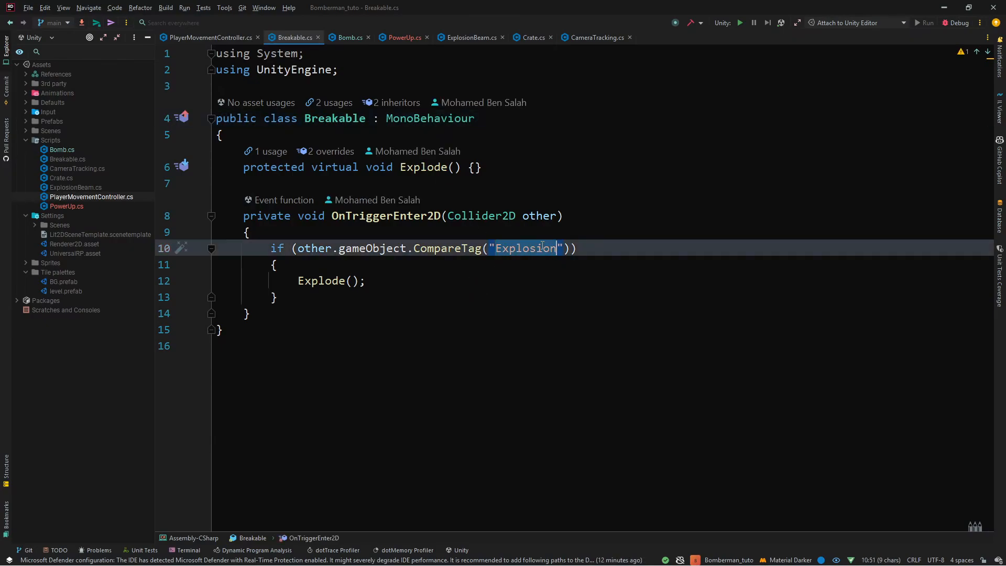
key(ctrl+Tab)
scroll(247, 235, down, 3)
Copy the whole OnTriggerEnter2D method from the Breakable script
key(ctrl+Tab)
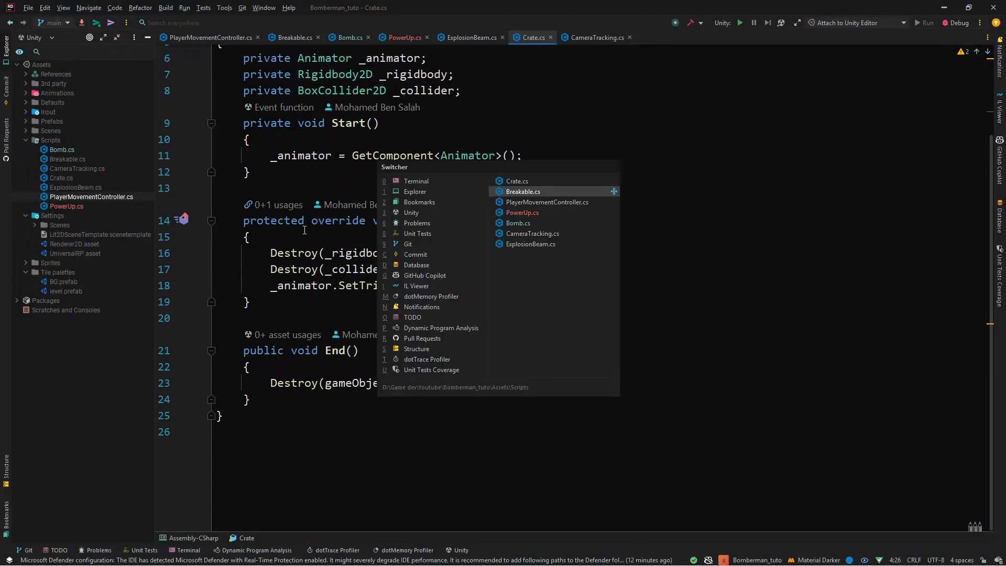
drag(464, 330, 464, 315)
click(464, 315)
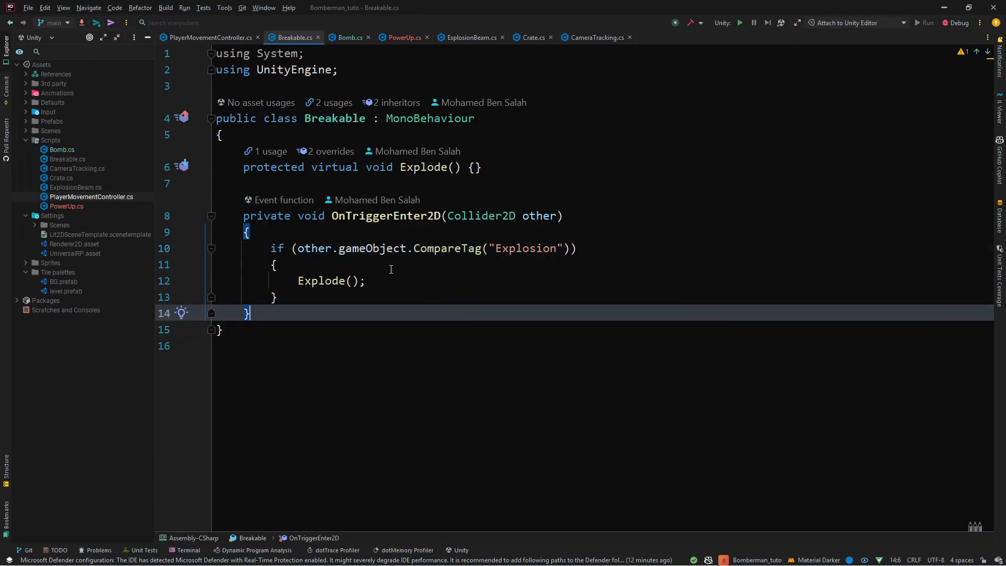
shift+click(258, 189)
key(ctrl+c)
Paste the copied OnTriggerEnter2D method after the Snap method at the end of the PlayerMovementController class
key(ctrl+Tab)
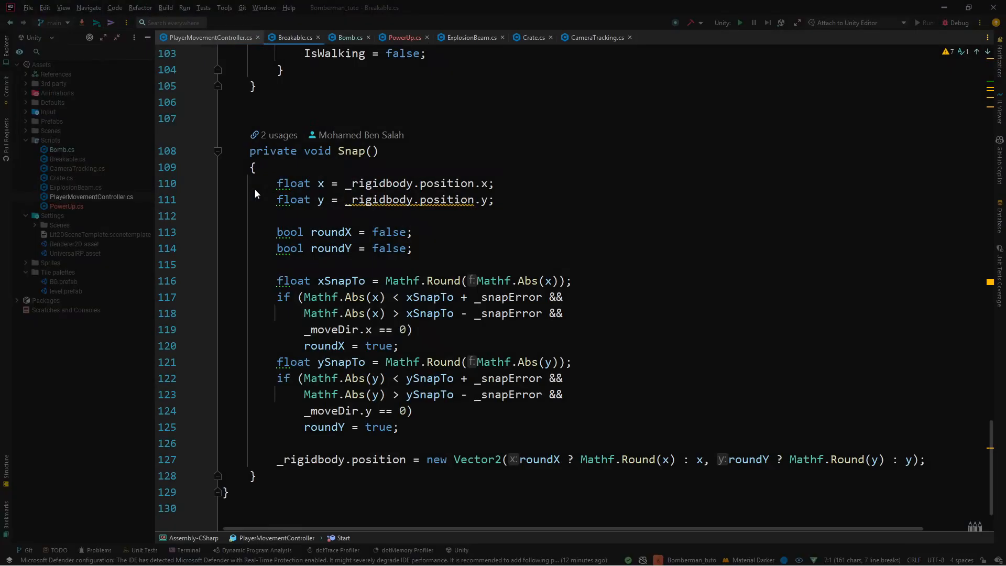
scroll(496, 225, up, 5)
scroll(497, 225, up, 6)
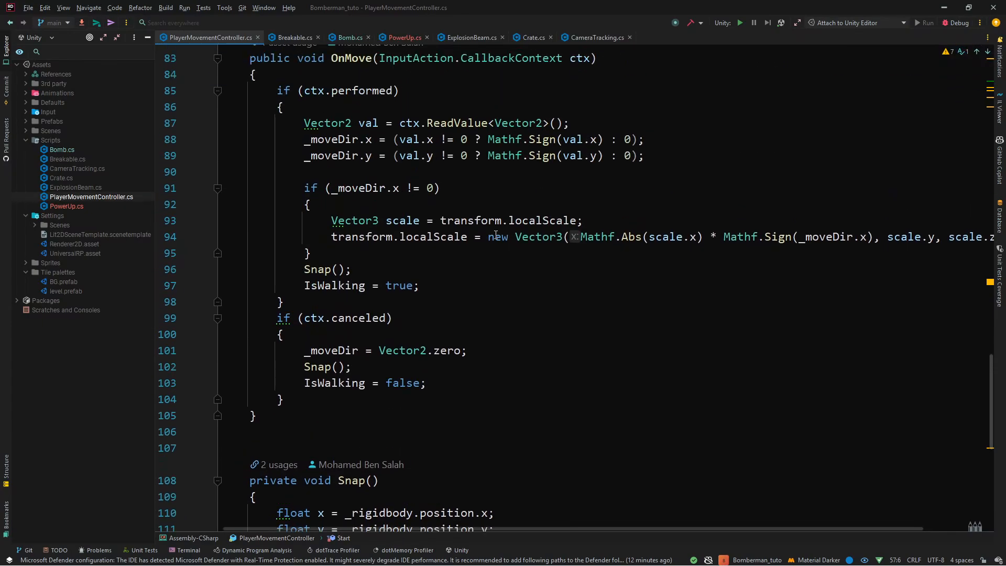
scroll(496, 234, down, 7)
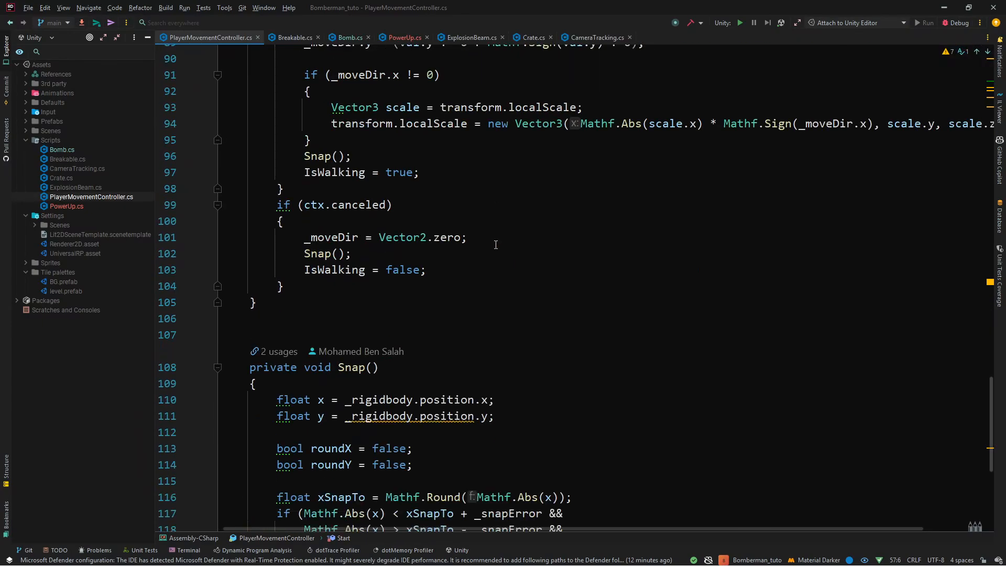
scroll(496, 272, up, 12)
scroll(496, 306, down, 12)
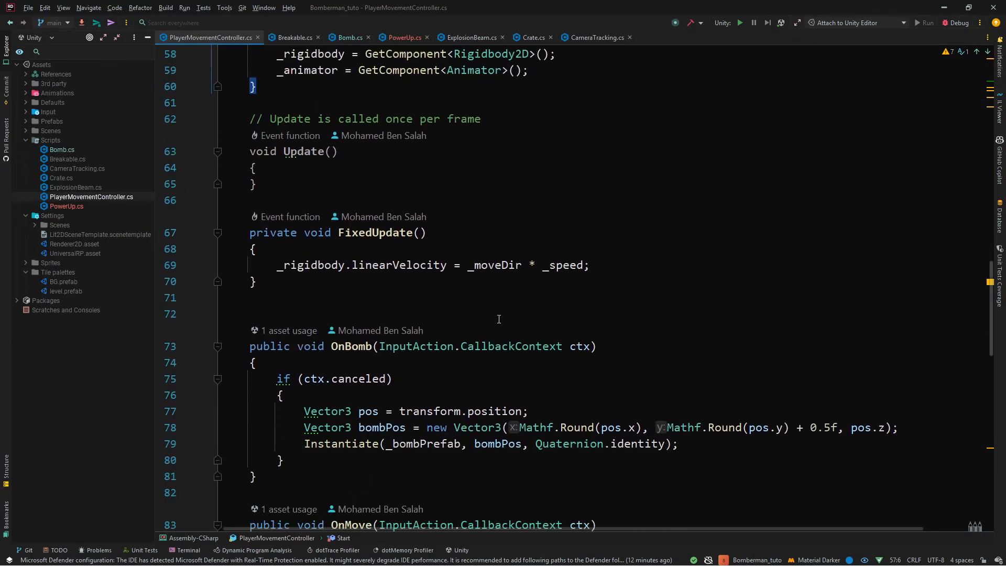
scroll(499, 330, up, 6)
scroll(498, 330, up, 10)
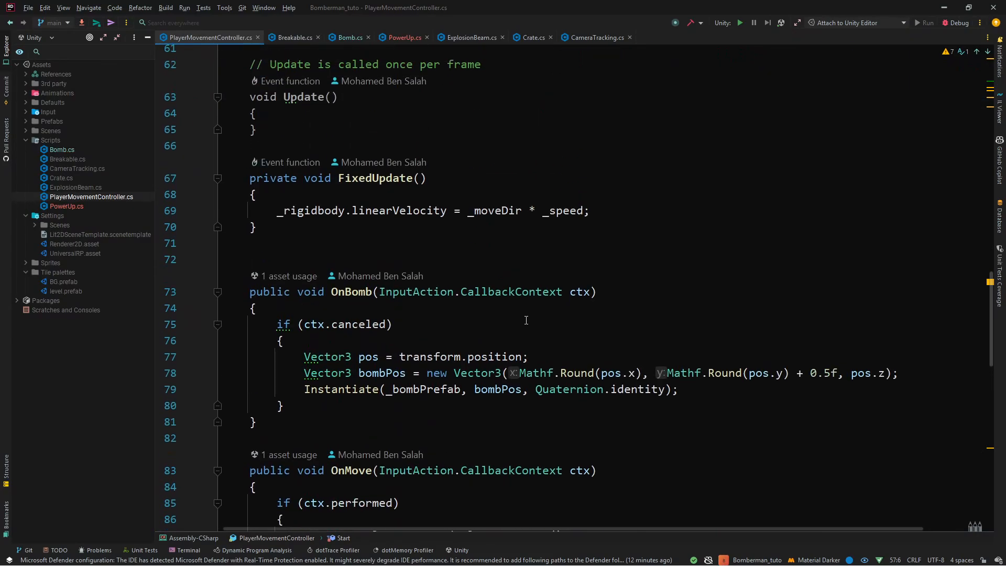
scroll(503, 356, down, 13)
scroll(507, 381, down, 8)
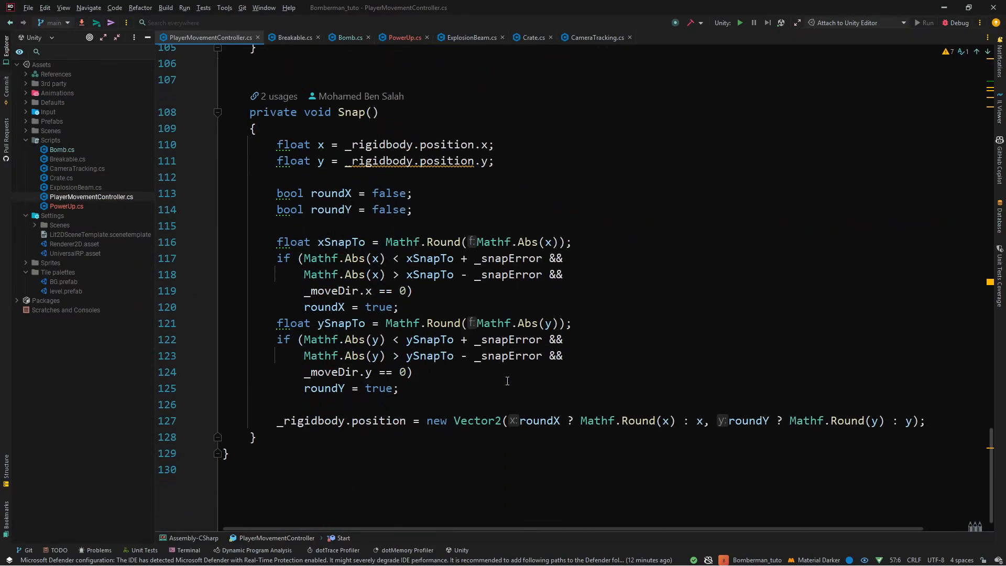
click(507, 400)
key(ctrl+v)
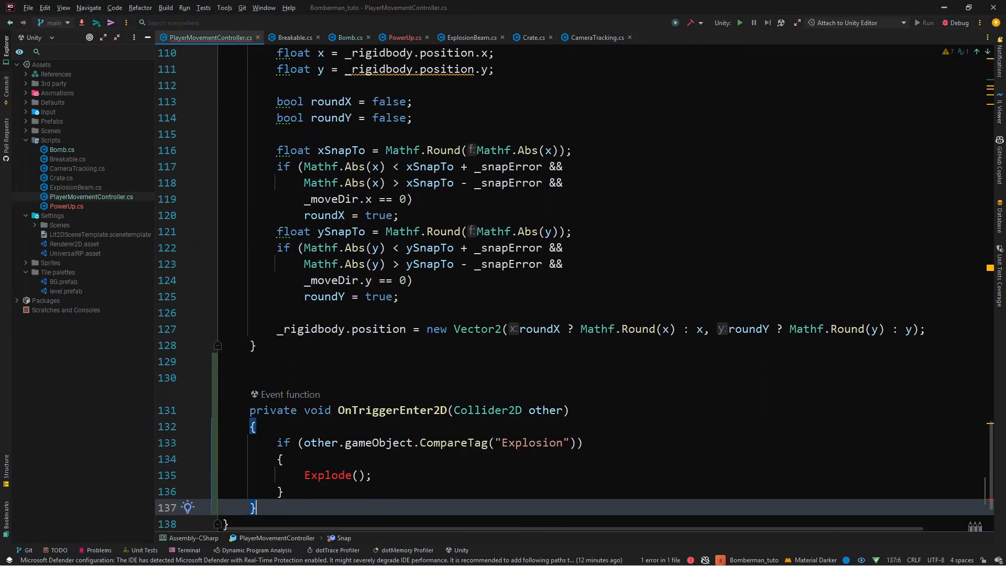
Replace the Explode() call inside the pasted "Explosion" tag check with Die();
drag(420, 477, 451, 458)
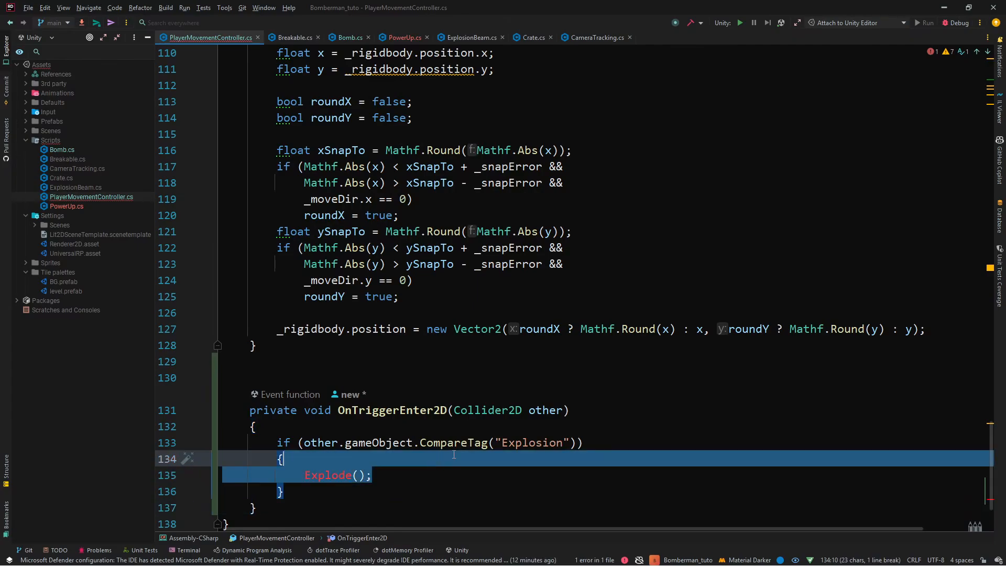
key(Return)
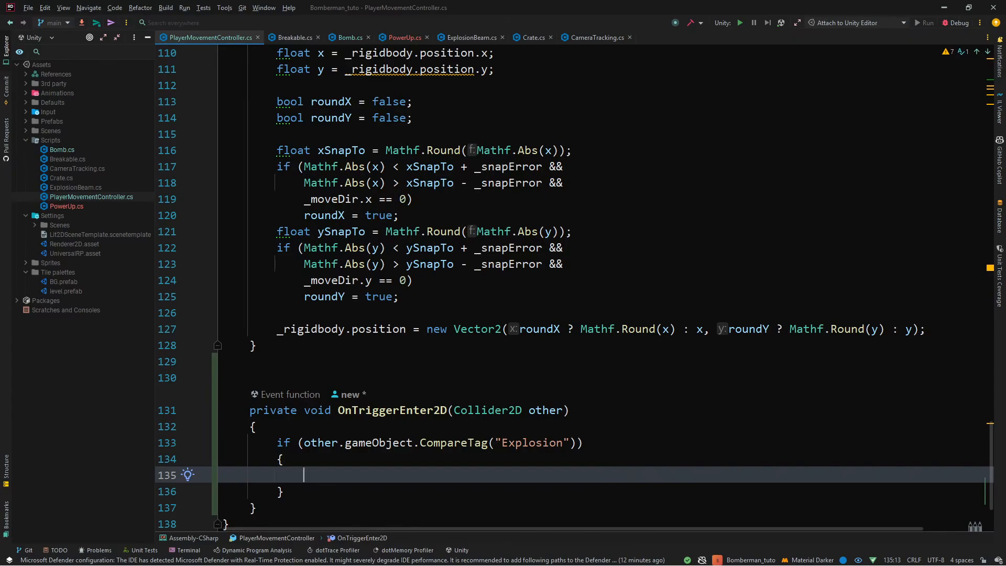
text(ObjectDisposedException())
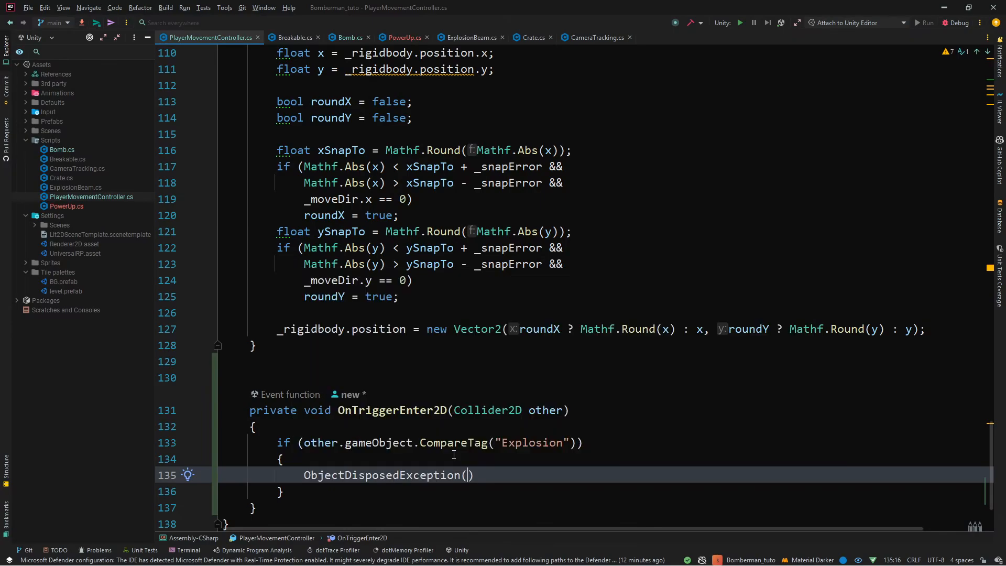
key(ctrl+z)
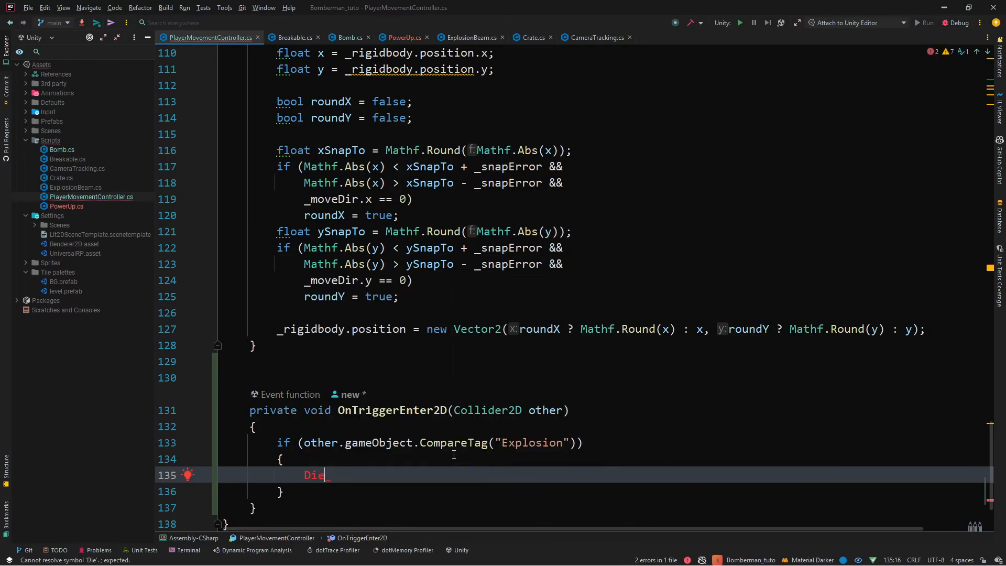
text(();)
scroll(439, 370, down, 3)
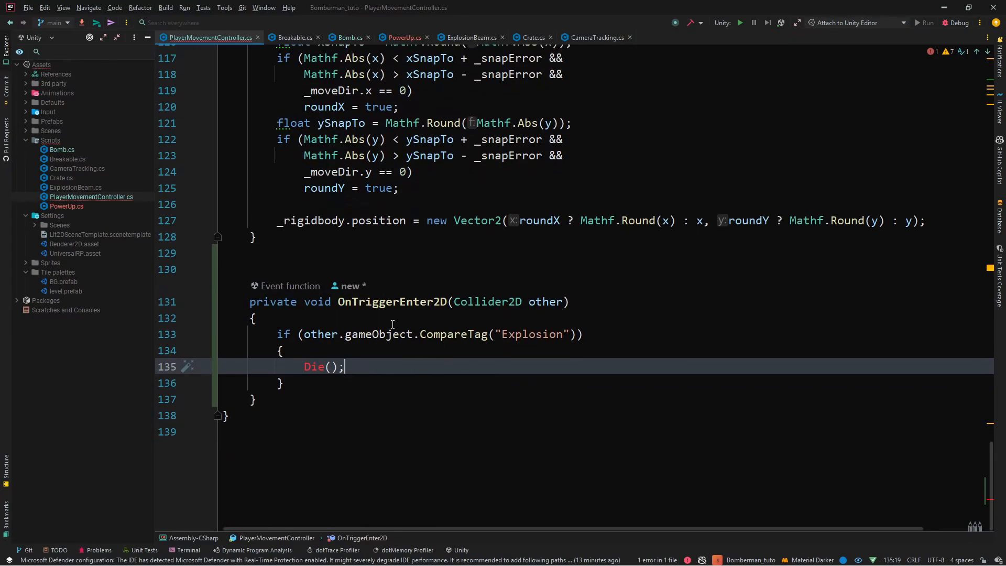
Add an empty private void Die() method below OnTriggerEnter2D in PlayerMovementController
click(336, 403)
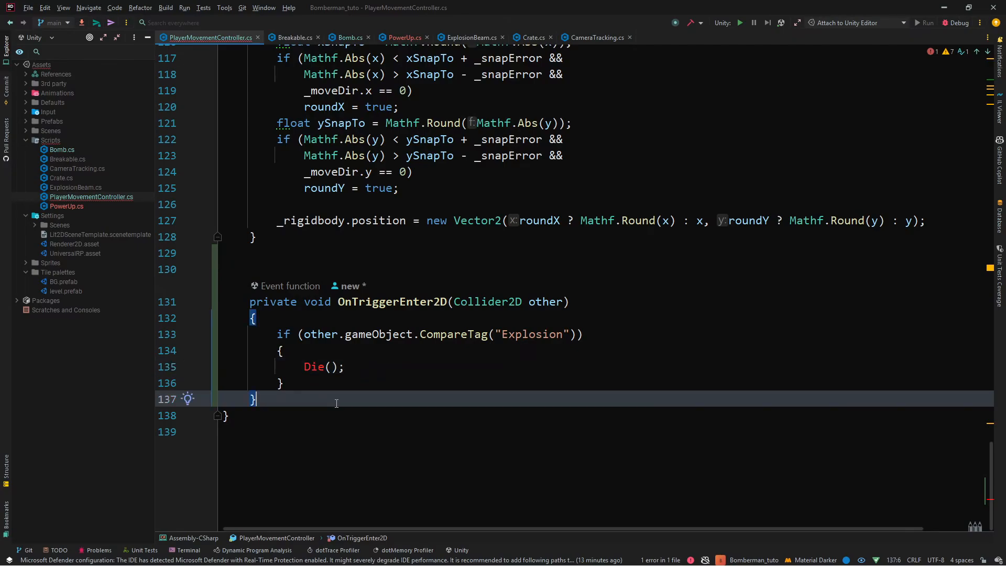
key(Return)
key(Return)
text(priva)
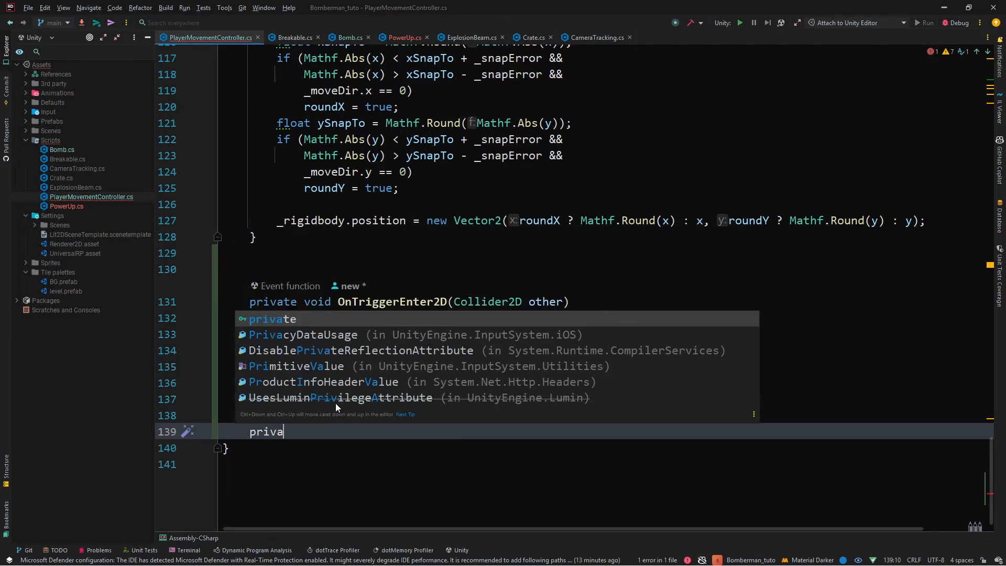
text(te void Die)
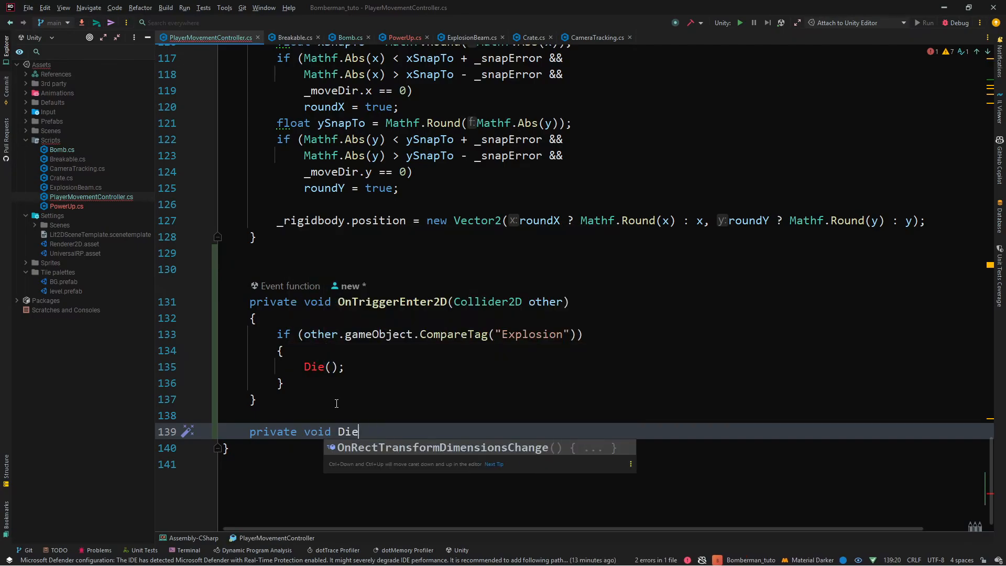
text(())
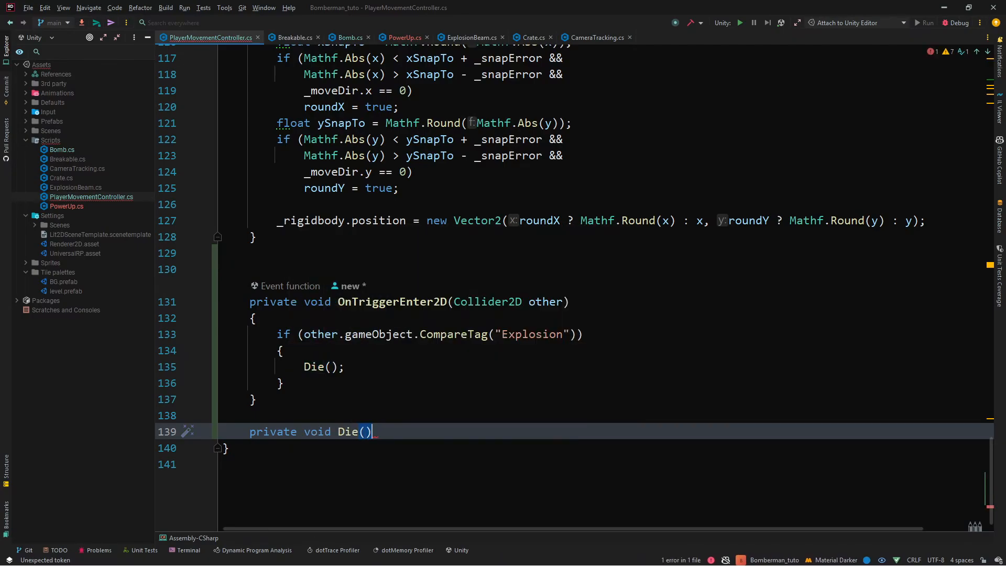
text({)
key(Return)
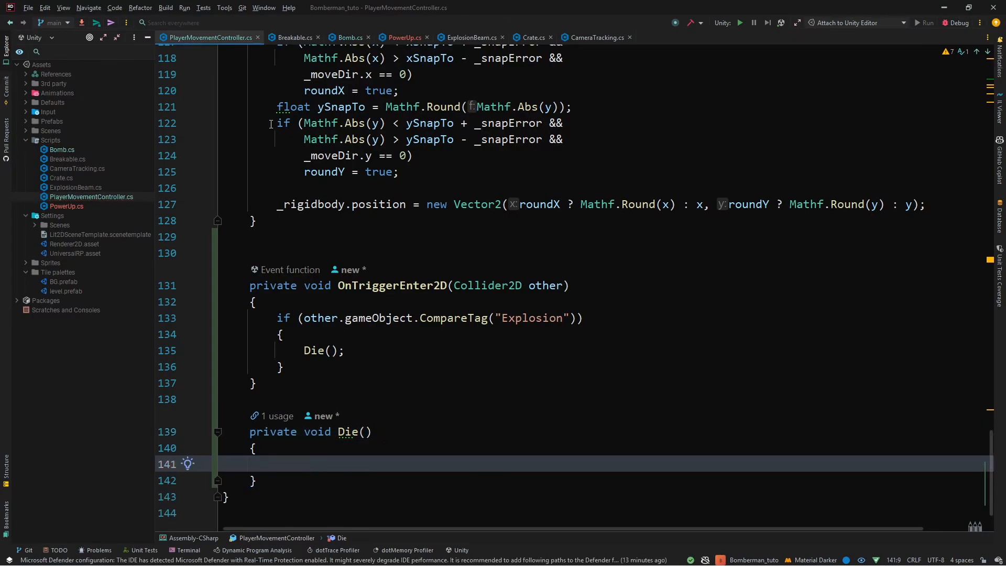
Add _animator.SetTrigger("Death"); to the body of the Die() method
text(ani)
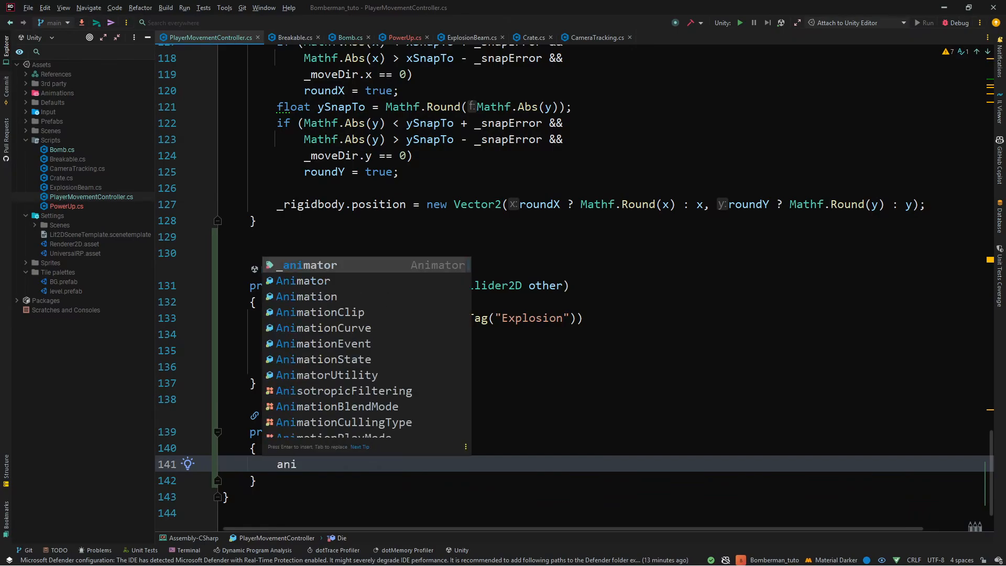
key(Return)
text(.)
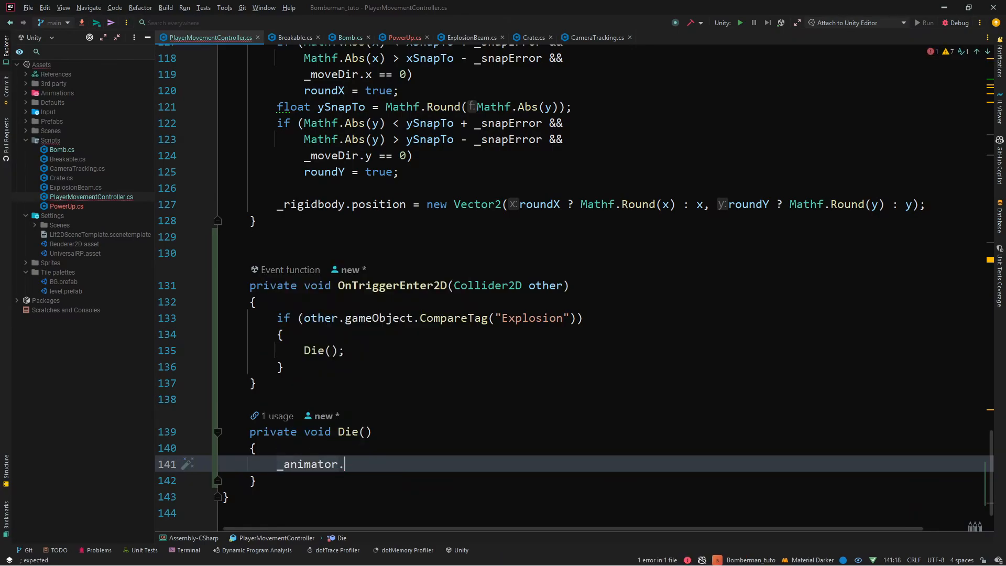
text(Se)
key(Return)
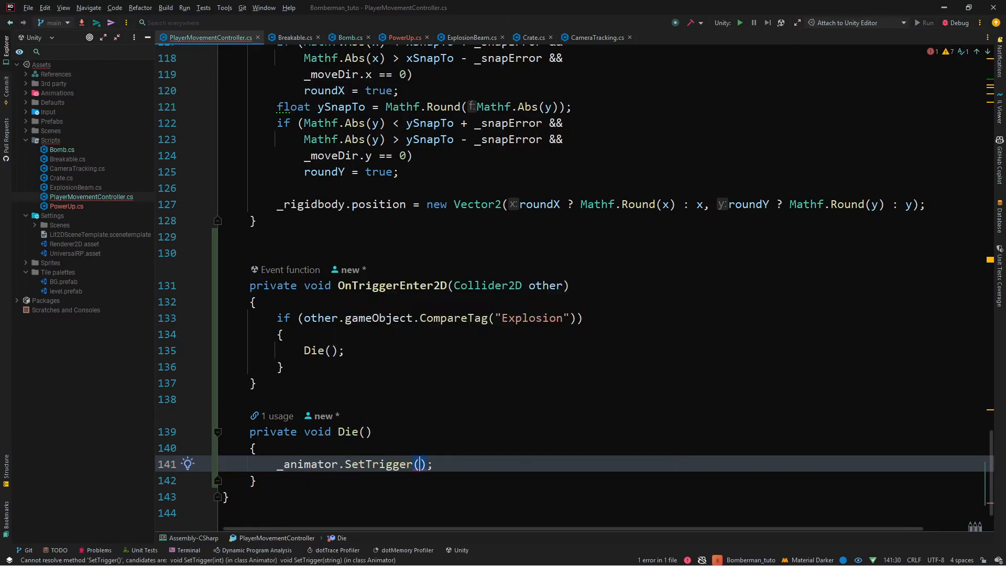
text("D)
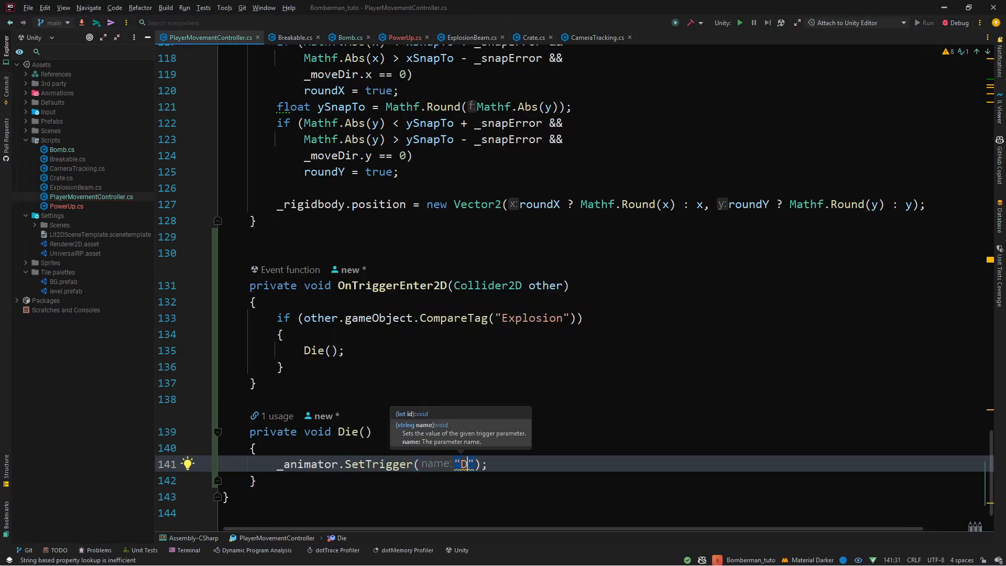
text(ie)
key(BackSpace)
key(BackSpace)
text(eath)
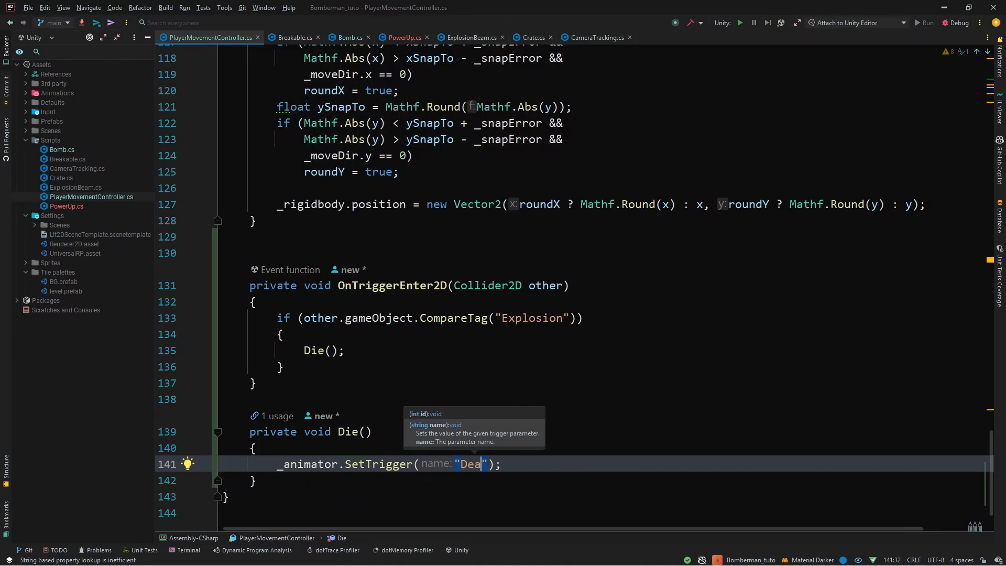
Convert the "Death" trigger string into a cached property index, declared as a static readonly int named Death next to Walking
right_click(470, 464)
click(506, 331)
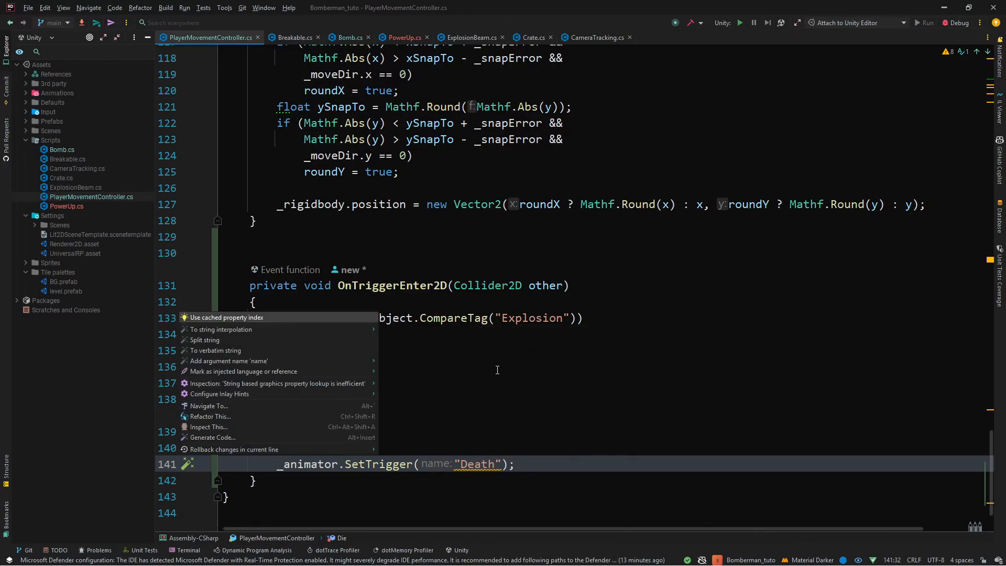
key(Return)
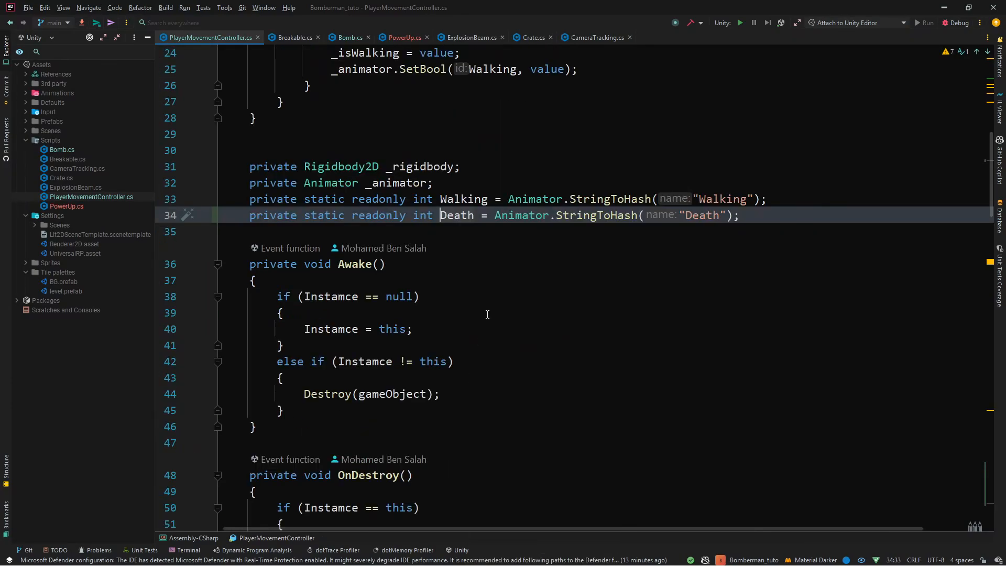
key(shift+Up)
scroll(802, 283, up, 8)
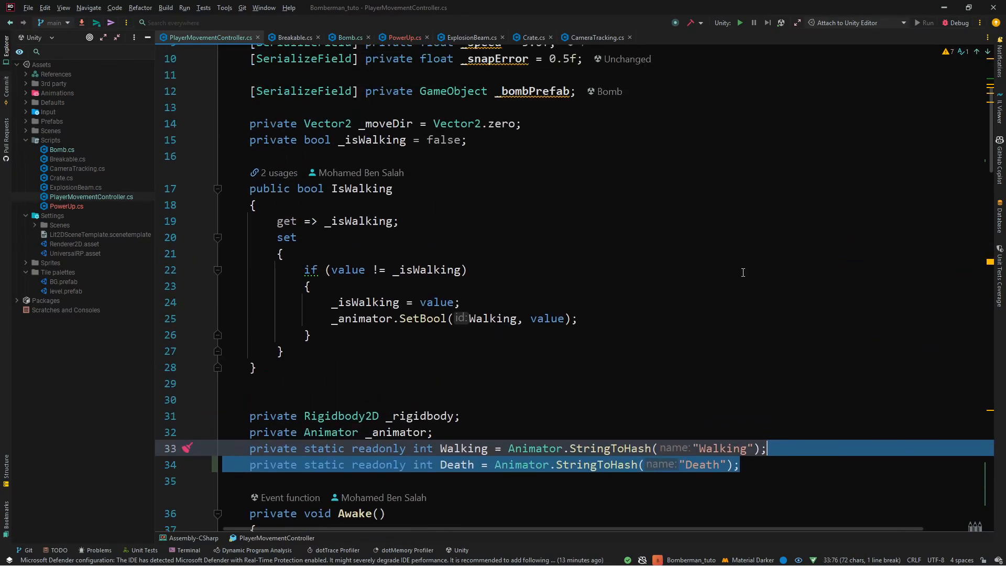
scroll(799, 356, down, 8)
click(724, 246)
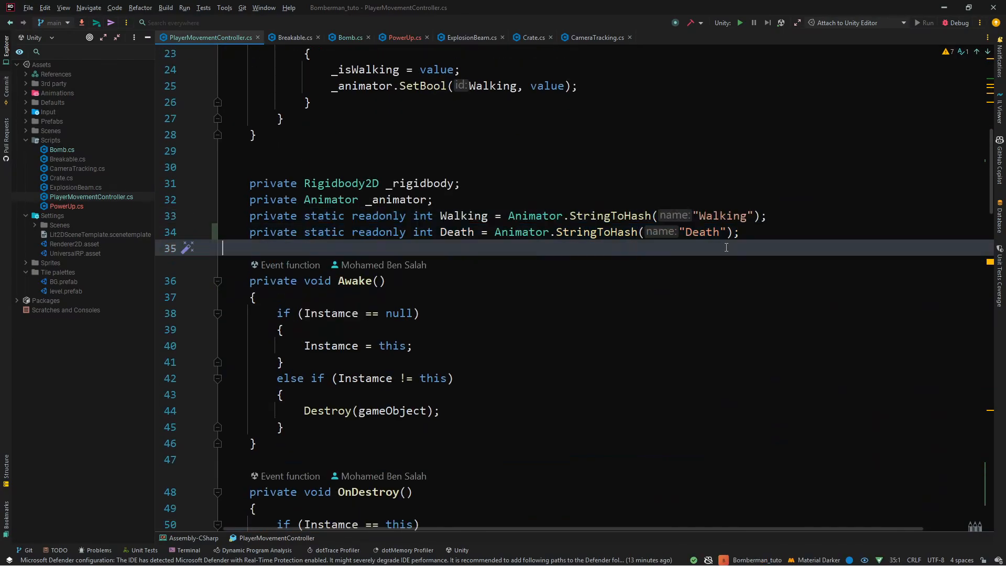
Switch to Unity and delete the empty Animations folder inside 3rd party > Pixel Adventure 1 > Assets
key(alt+Tab)
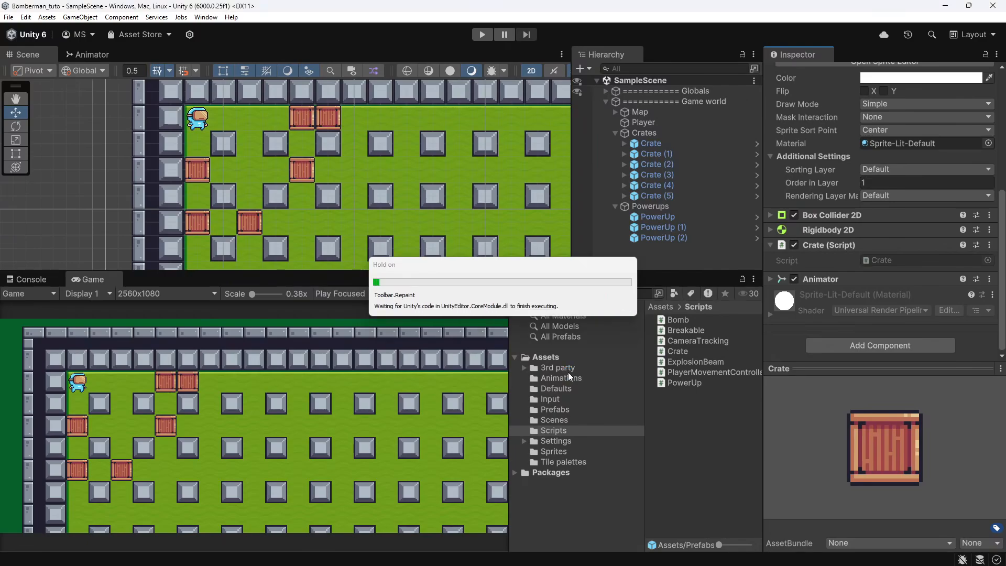
click(576, 369)
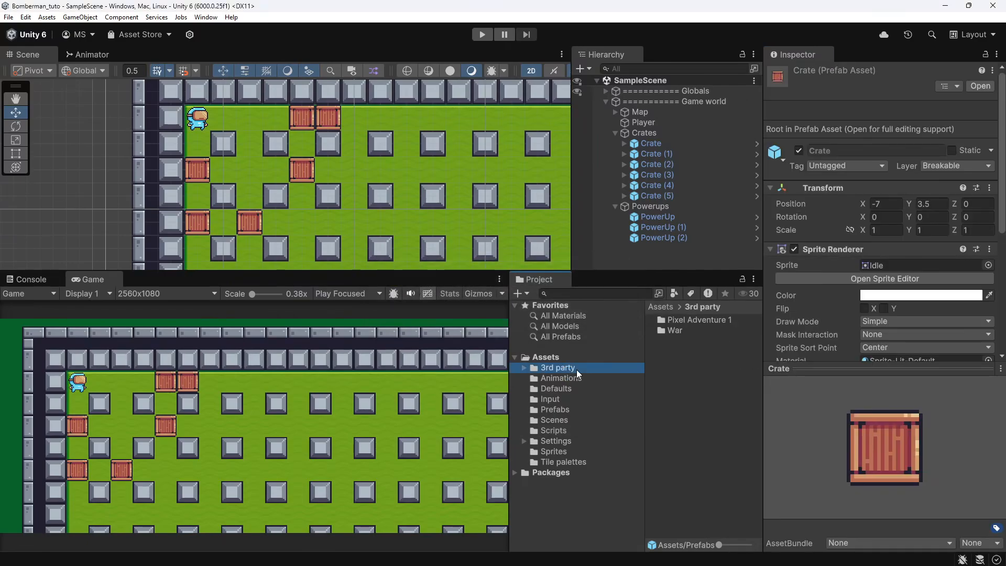
double_click(707, 320)
double_click(705, 319)
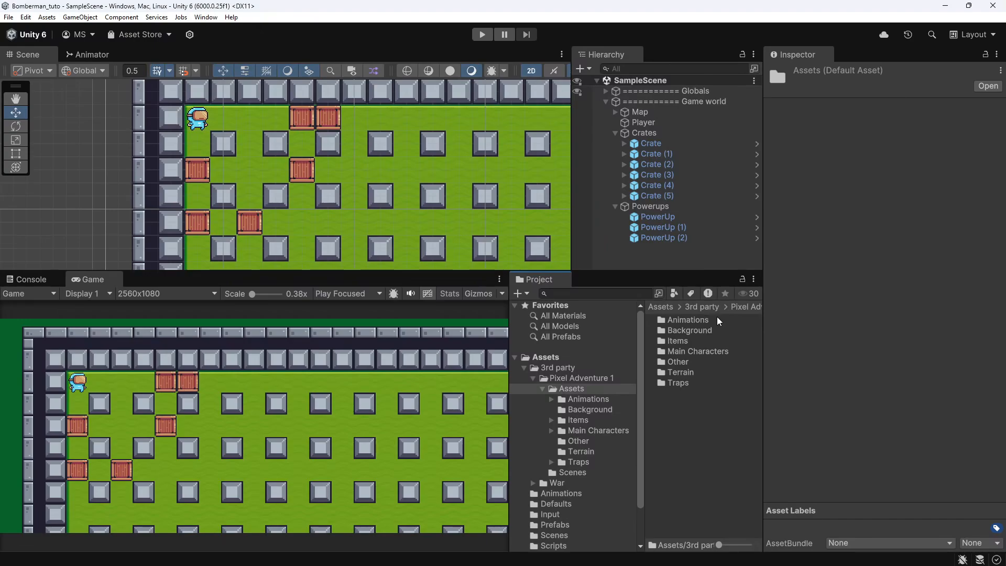
double_click(717, 320)
drag(687, 323, 558, 498)
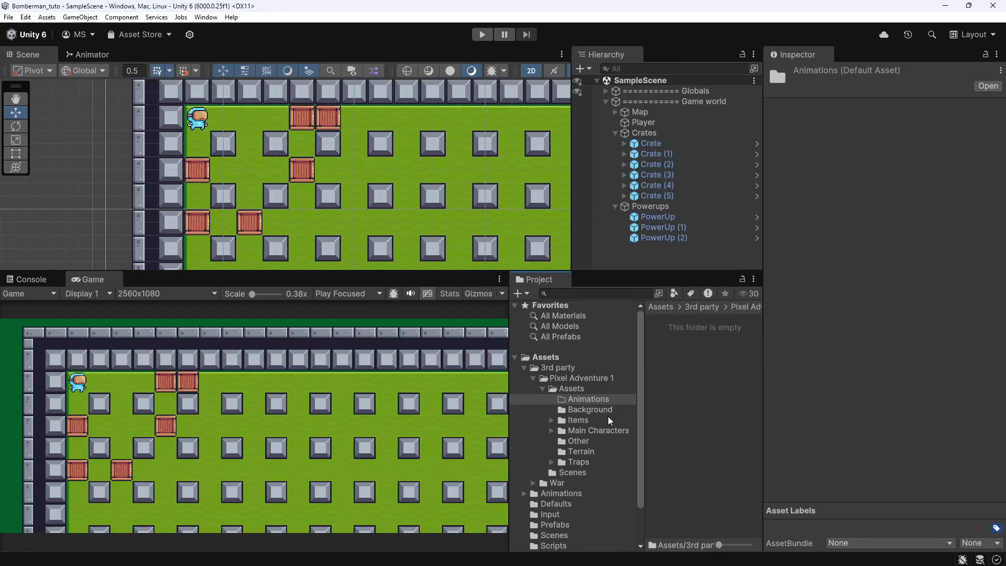
click(560, 492)
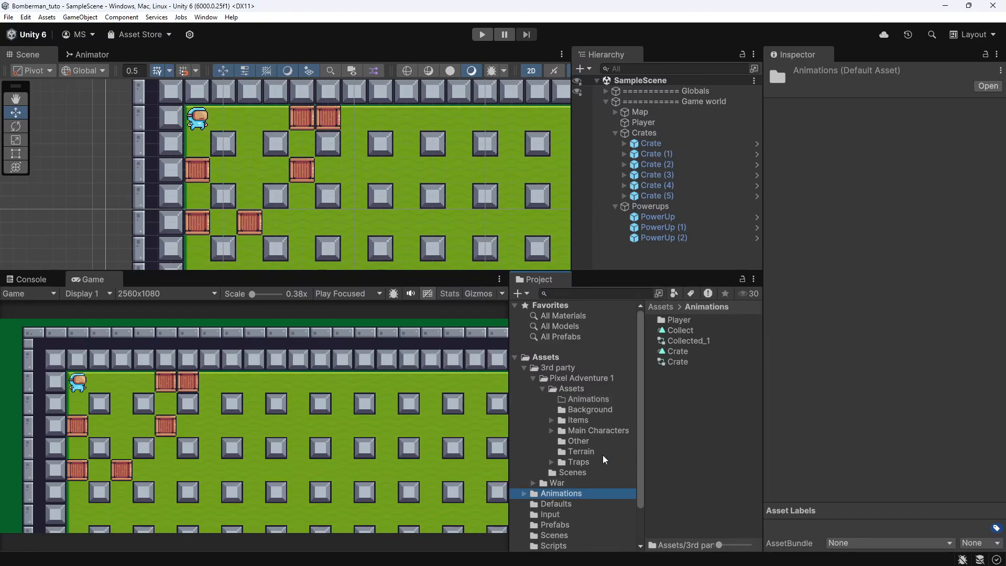
double_click(686, 320)
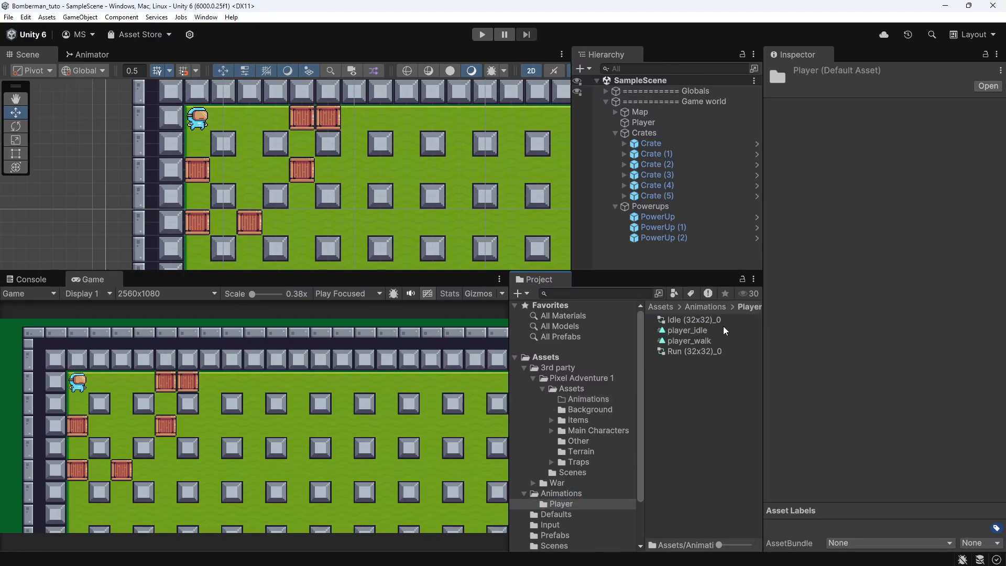
click(602, 401)
key(Delete)
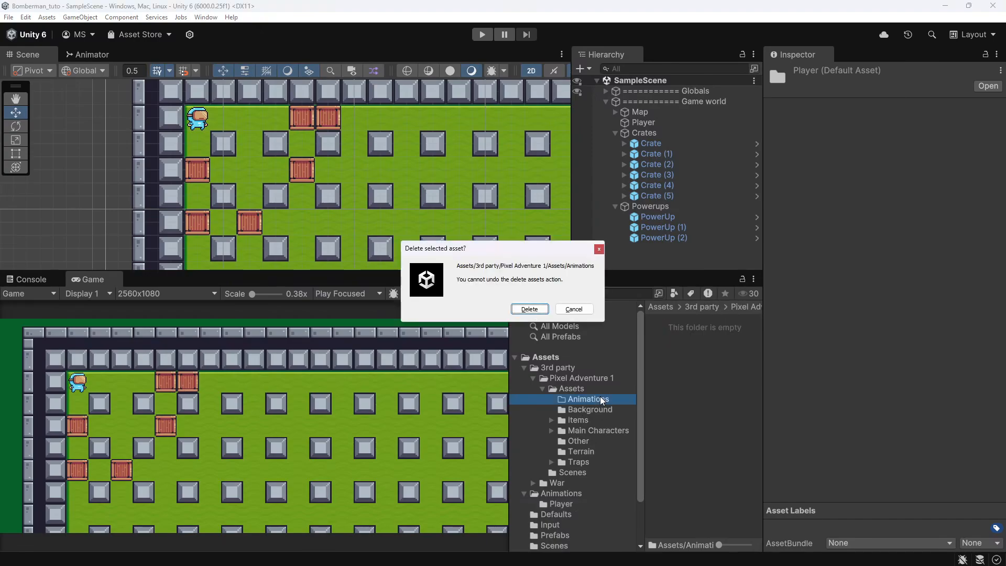
key(Return)
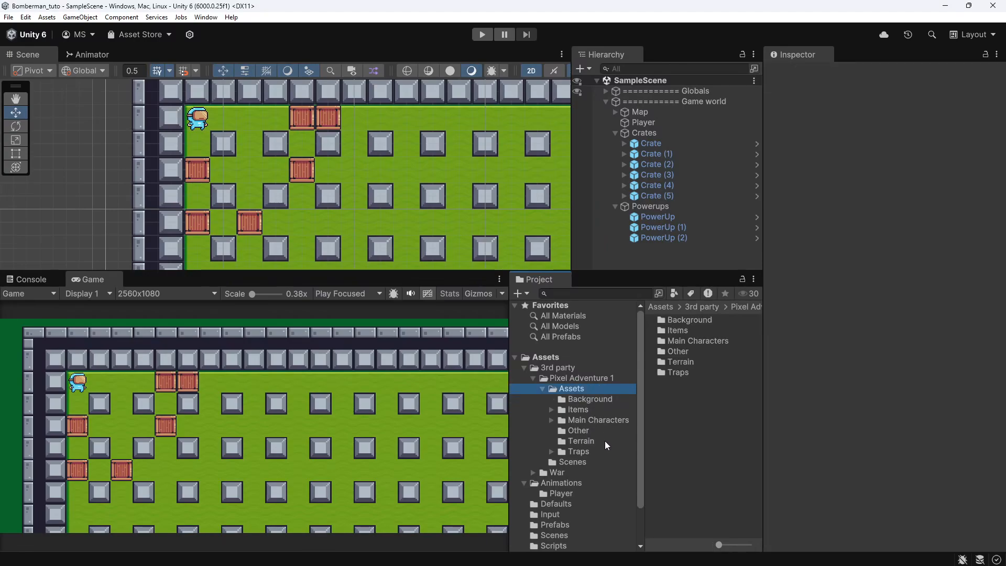
Preview the Appearing (96x96) and Desappearing (96x96) sprite sheets in the Main Characters folder
click(613, 421)
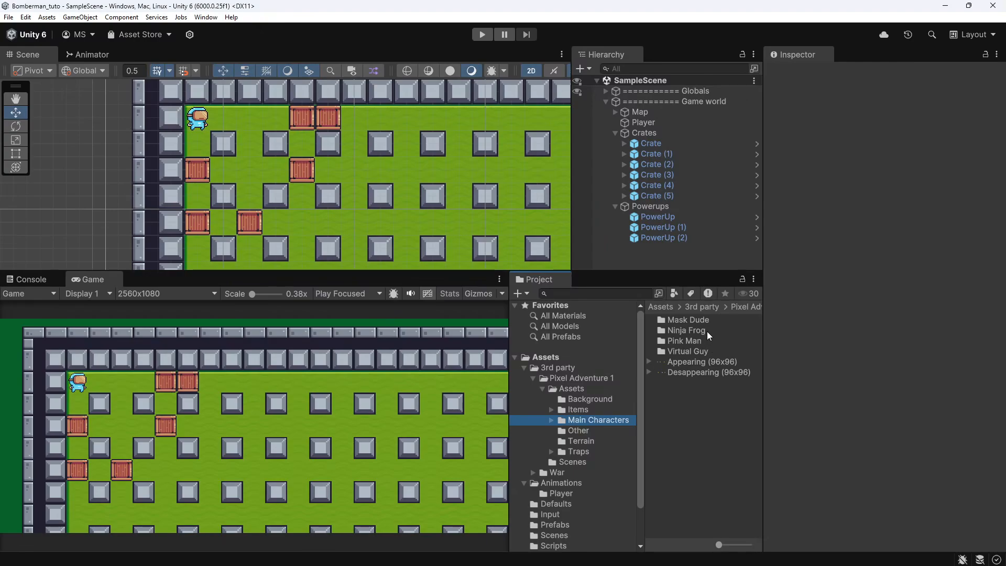
click(707, 356)
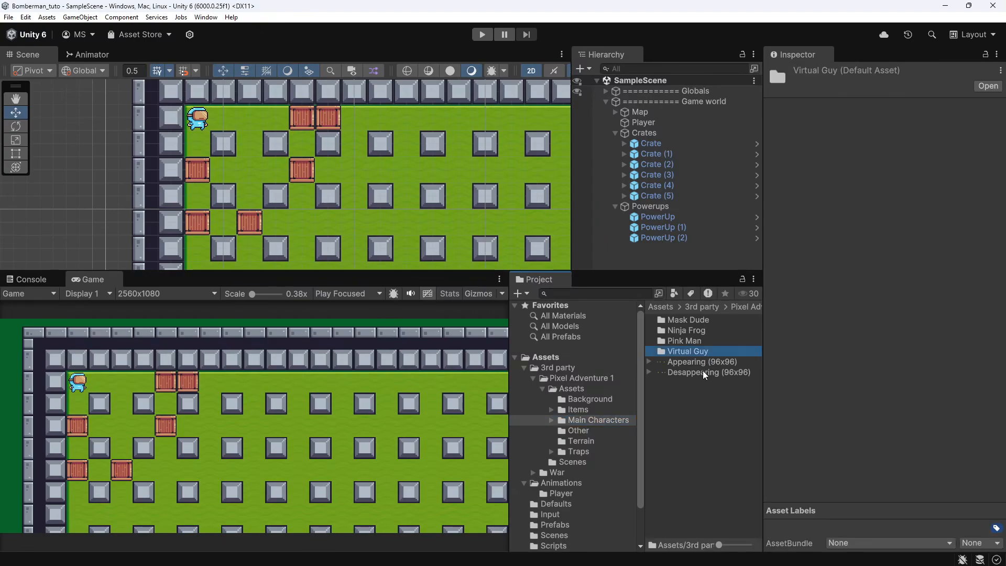
click(705, 372)
click(704, 356)
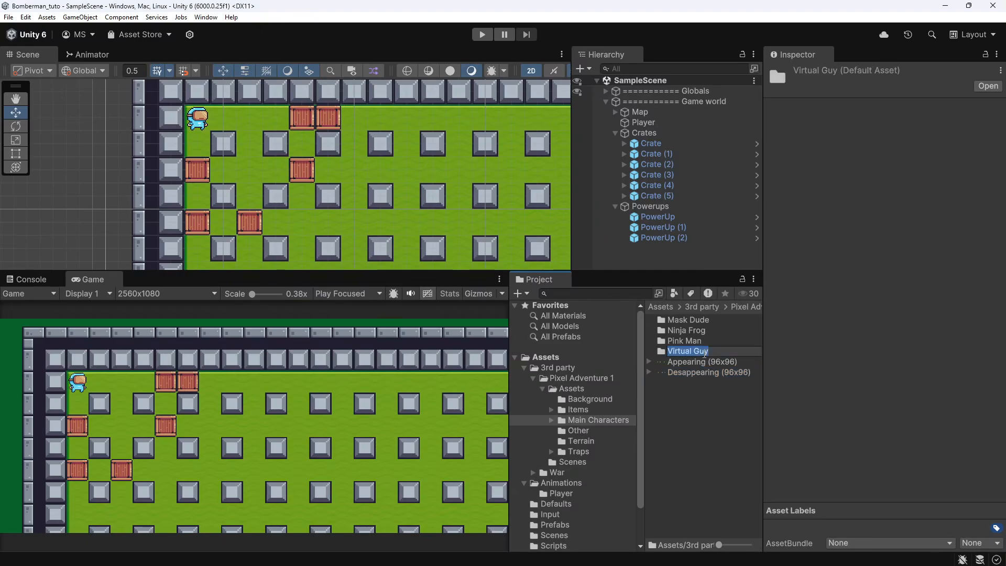
click(710, 372)
key(Up)
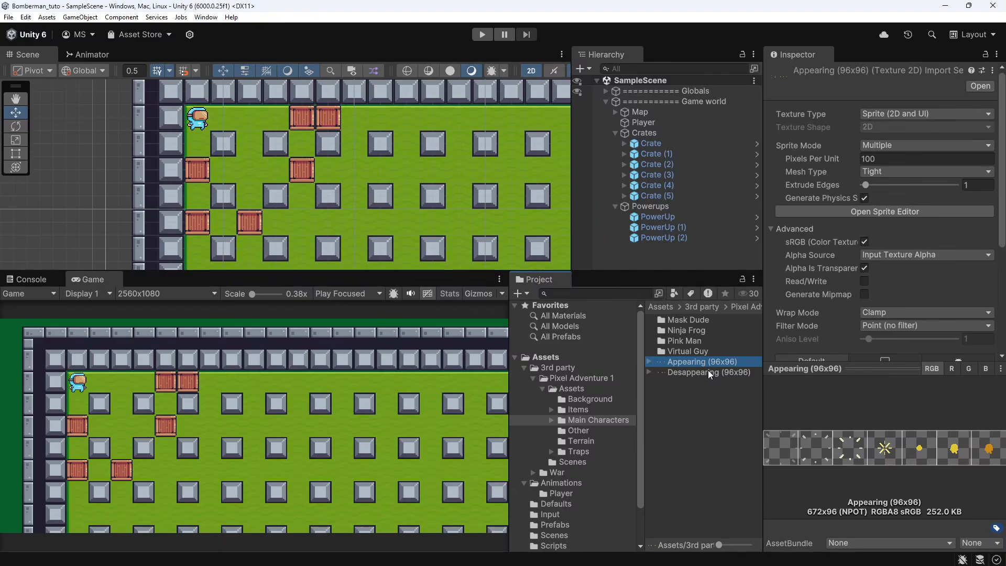
key(Down)
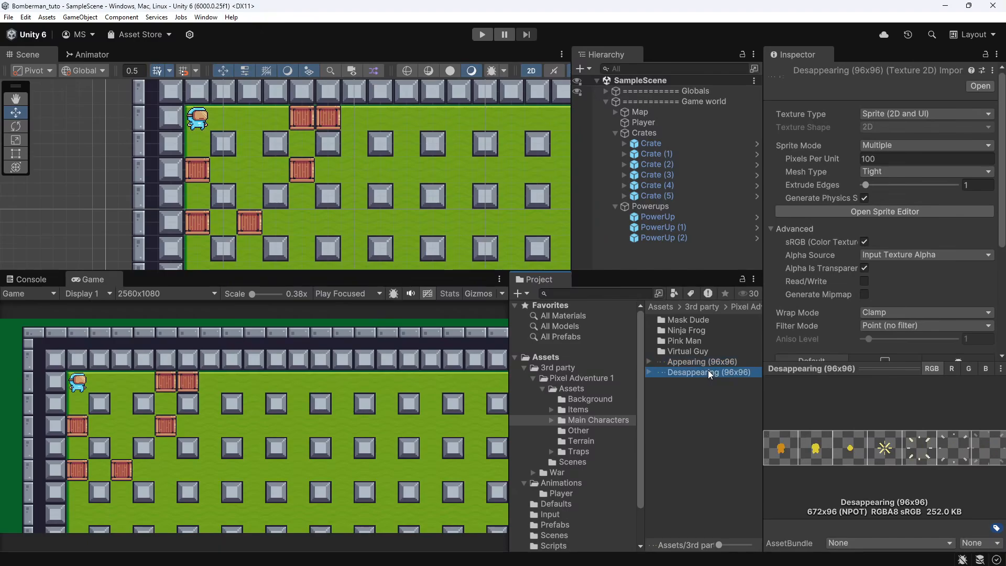
Examine the sprite sheets in the Virtual Guy folder and their import settings, including Pixels Per Unit
double_click(713, 352)
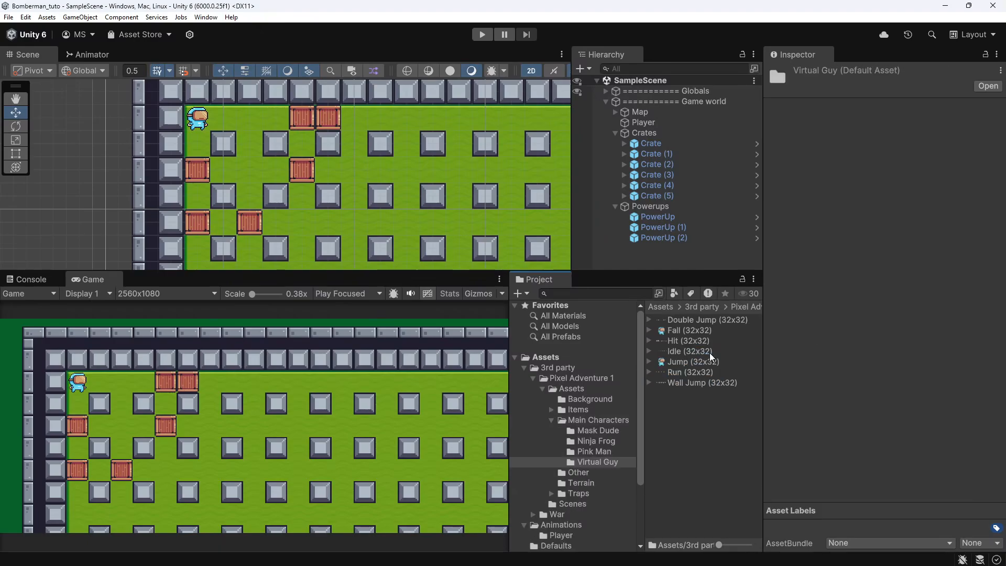
click(711, 353)
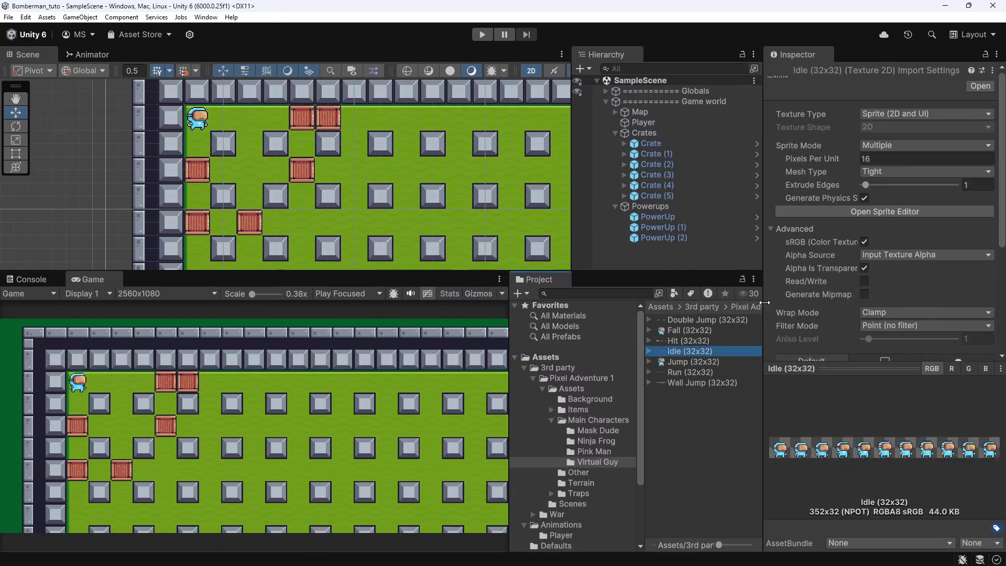
click(709, 362)
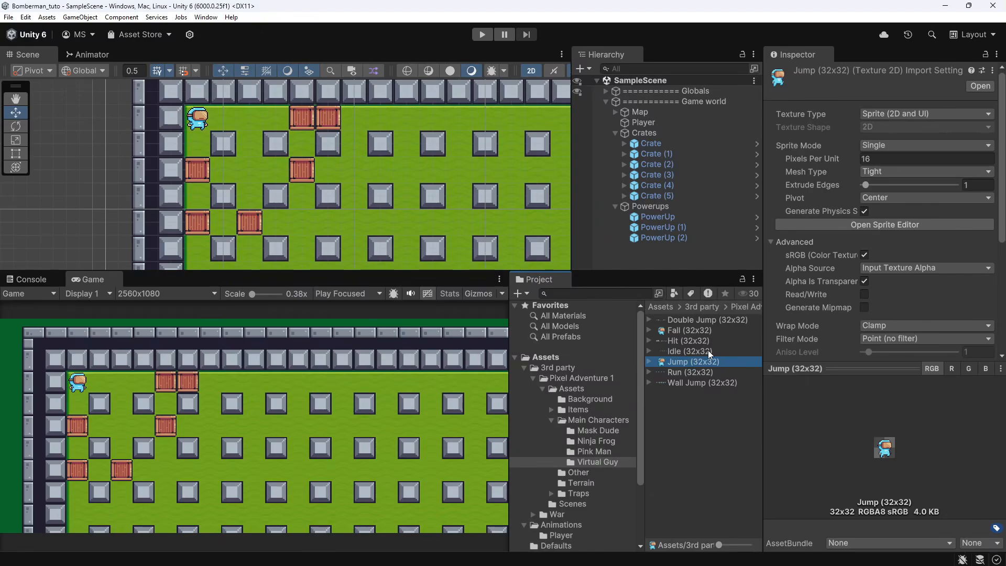
click(710, 353)
key(Up)
key(Up)
key(Up)
key(Down)
key(Down)
key(Down)
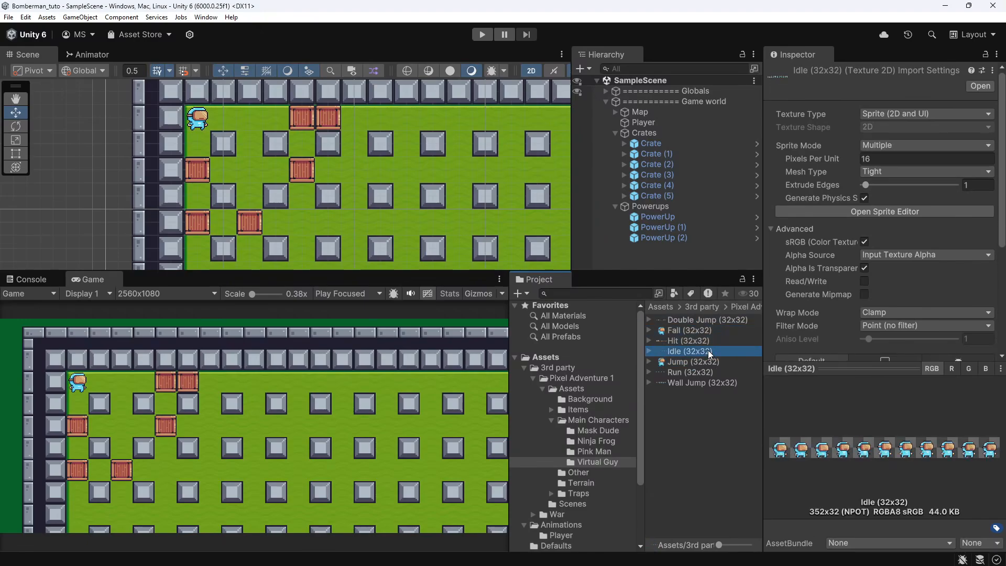
Set Pixels Per Unit to 16 for both the Appearing (96x96) and Desappearing (96x96) textures and apply the change
click(618, 420)
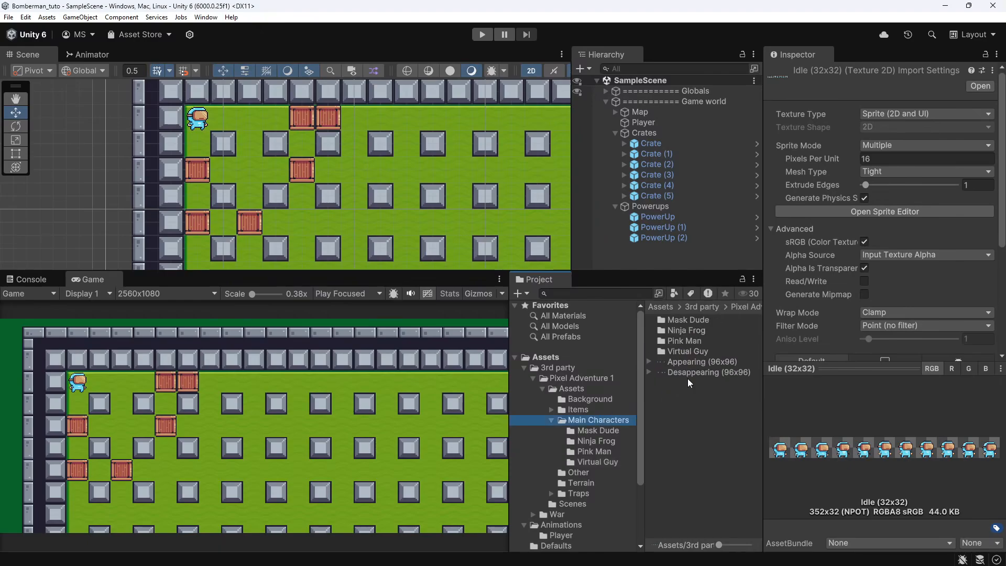
click(700, 373)
shift+click(731, 366)
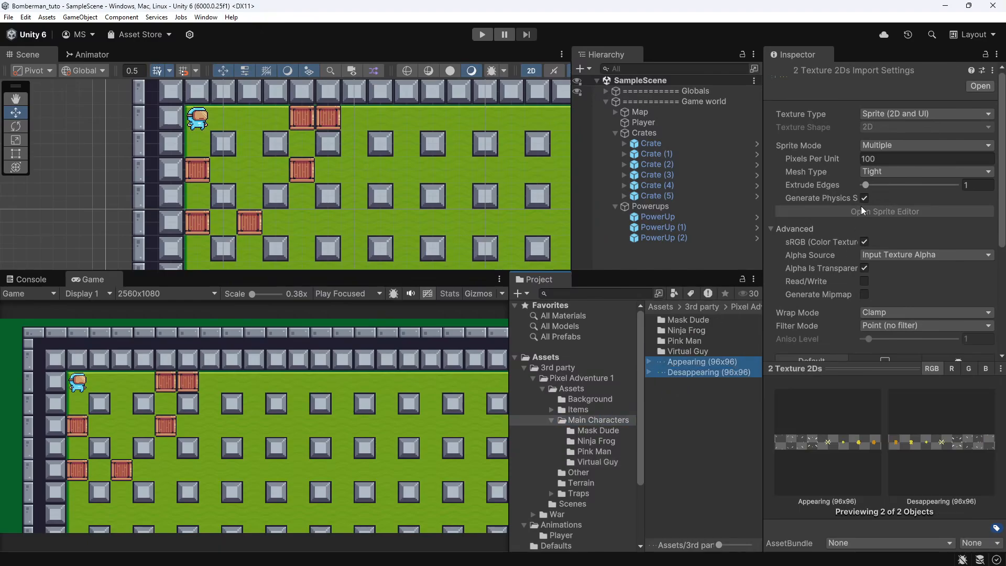
click(905, 156)
text(16)
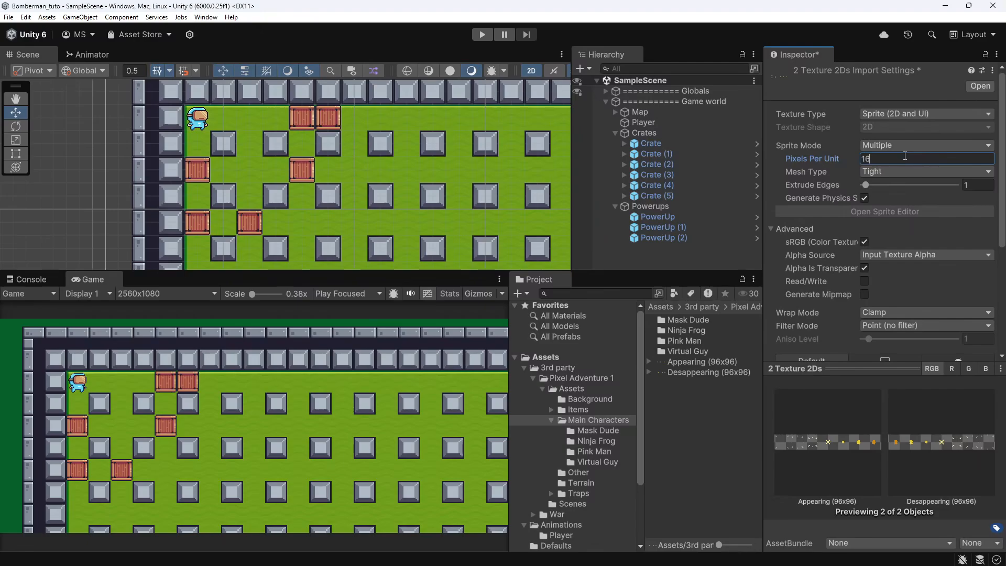
scroll(908, 165, down, 5)
click(979, 269)
click(665, 445)
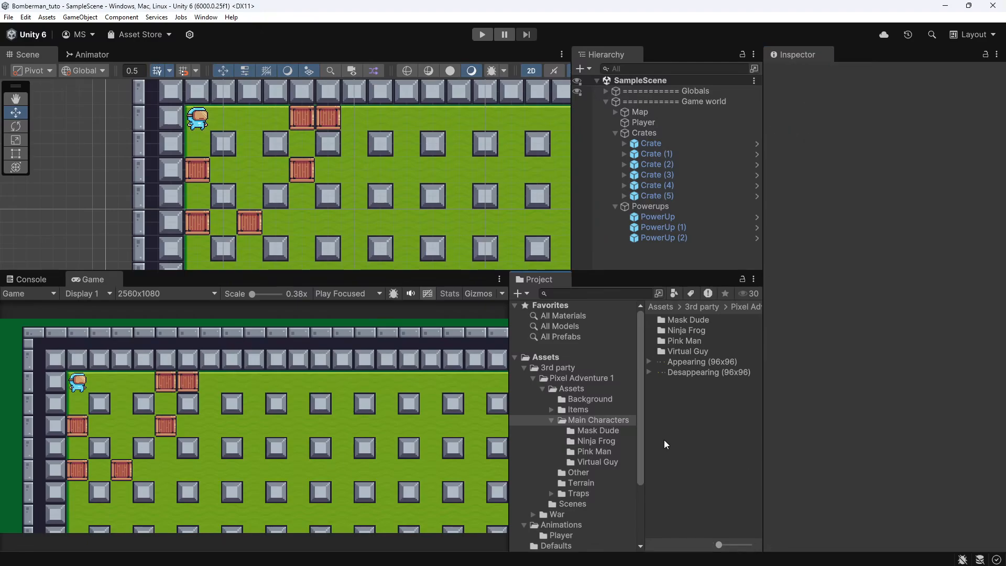
Place all seven Desappearing (96x96) sprites together in the scene to start creating a new animation from them
click(686, 375)
key(Right)
key(Down)
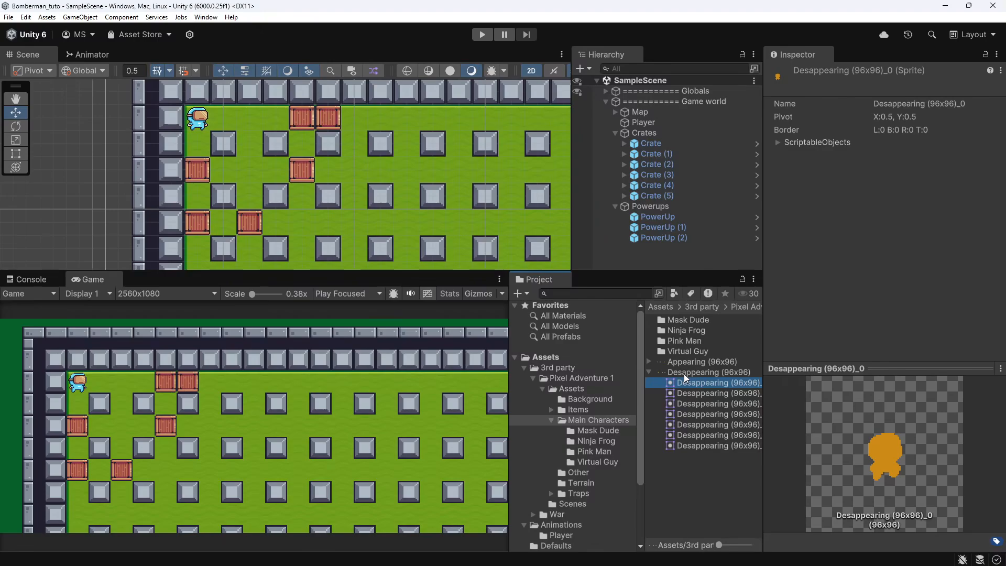
key(Down)
key(Up)
shift+click(701, 447)
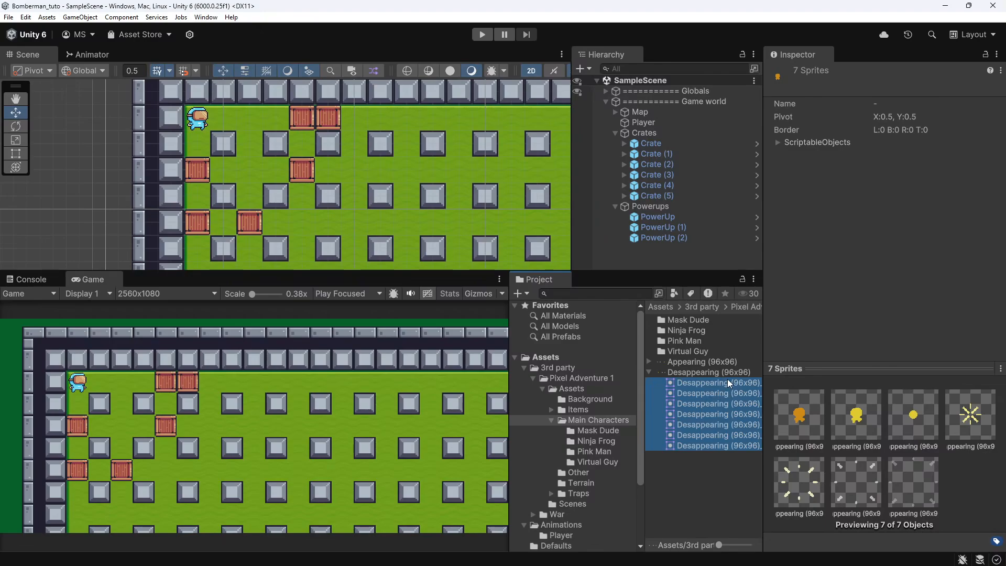
drag(734, 392, 309, 214)
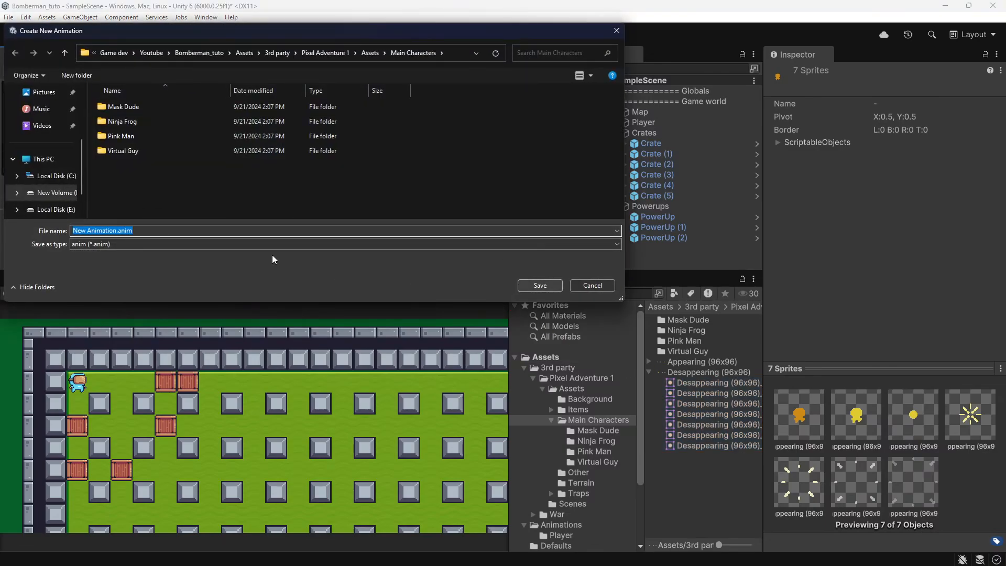
Browse to the Assets/Animations/Player folder as the save location for the new animation
click(244, 53)
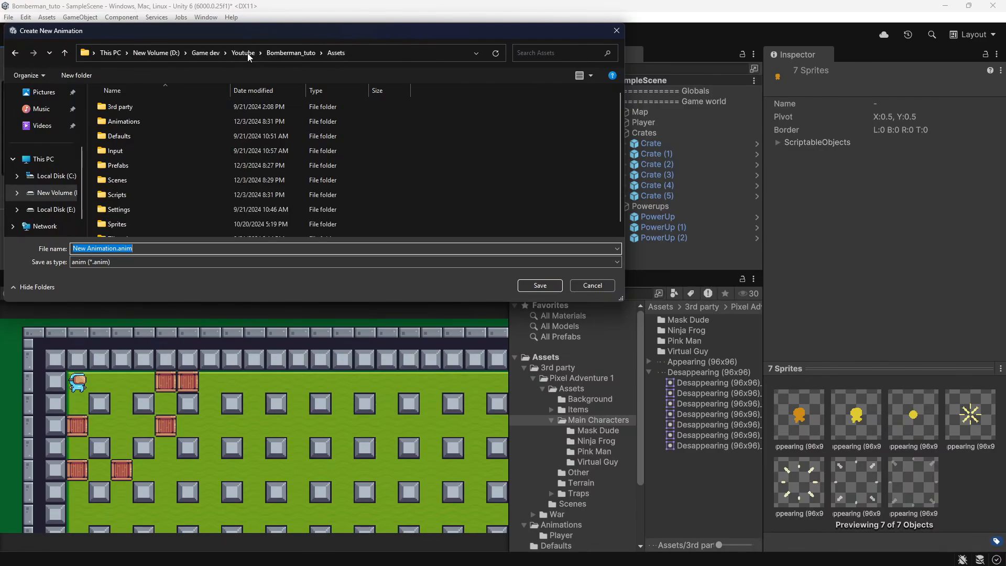
double_click(183, 122)
double_click(200, 107)
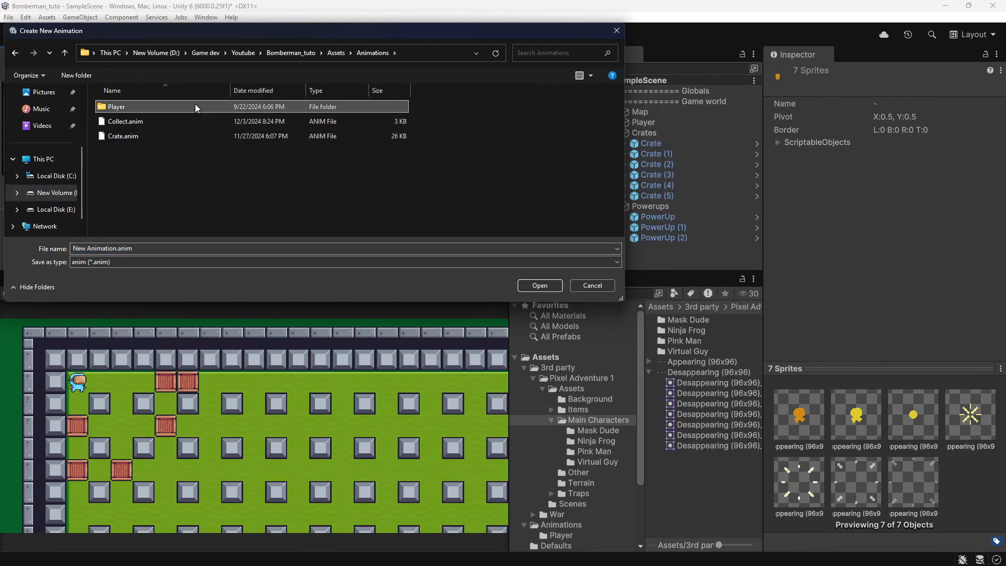
Save the new animation clip as player_death.anim, following the naming of the existing player_idle clip
click(208, 249)
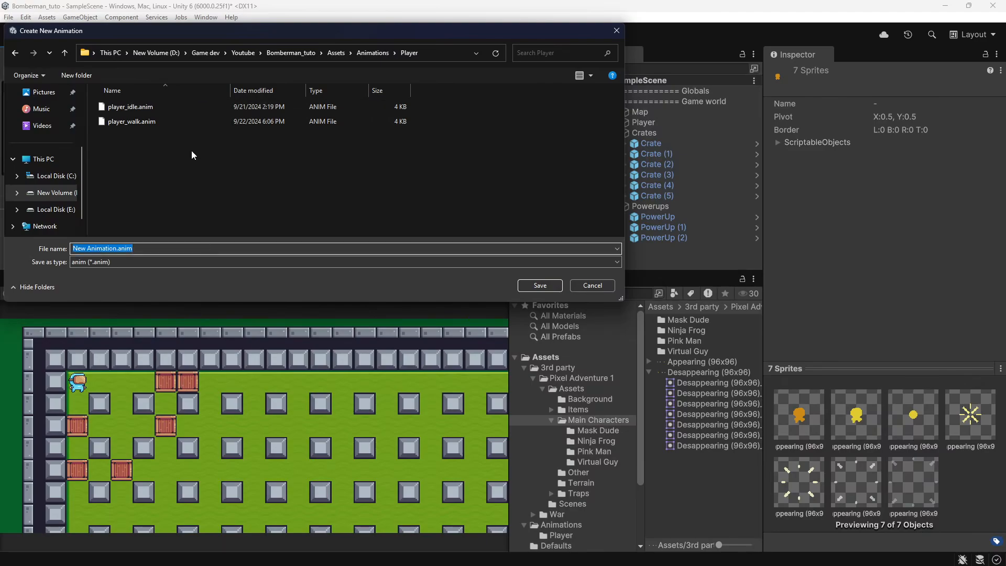
click(194, 108)
click(96, 246)
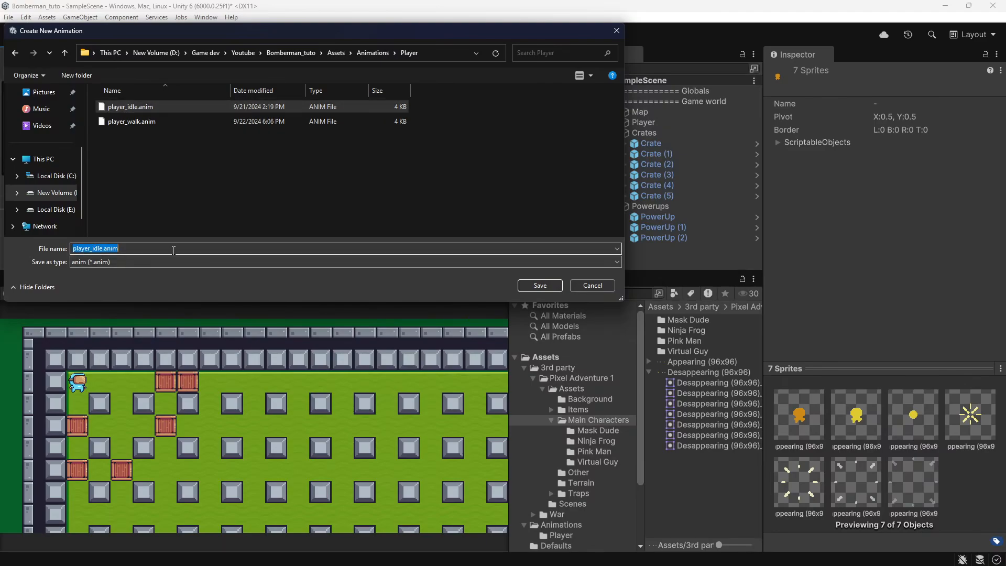
key(Left)
key(Right)
key(Right)
key(Delete)
key(Delete)
text(deat)
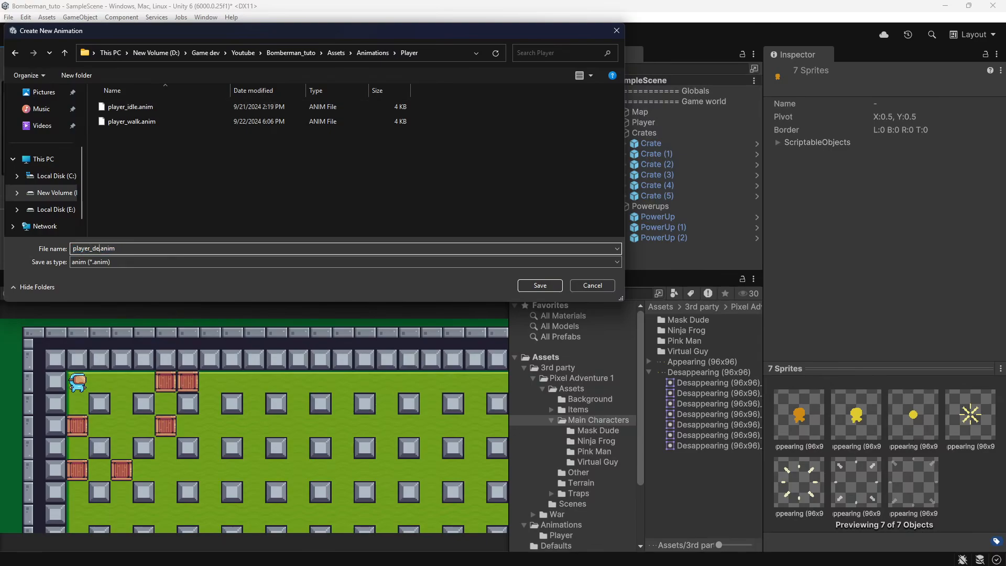
text(h)
key(Return)
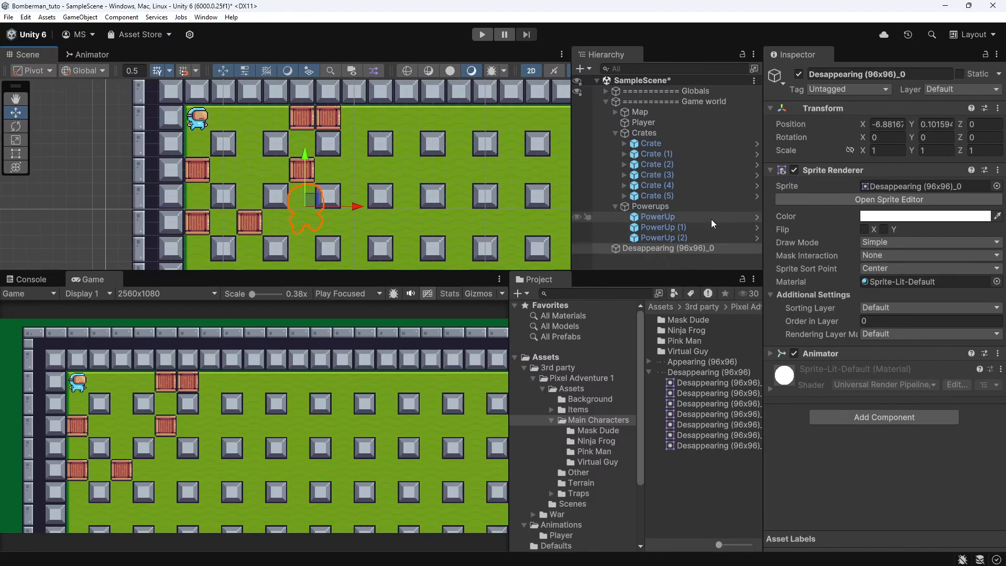
Delete the Desappearing (96x96)_0 object from the scene
click(704, 124)
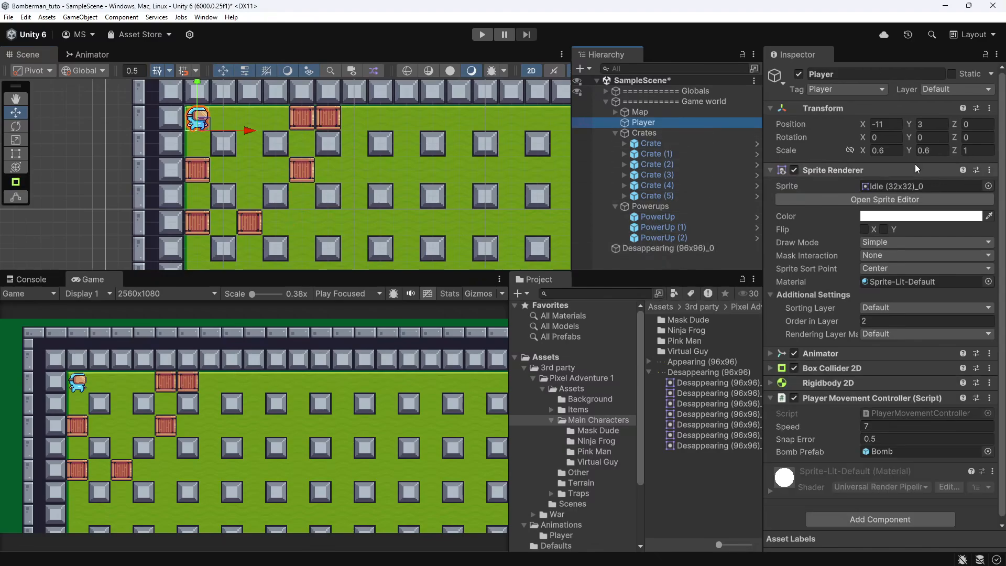
click(674, 248)
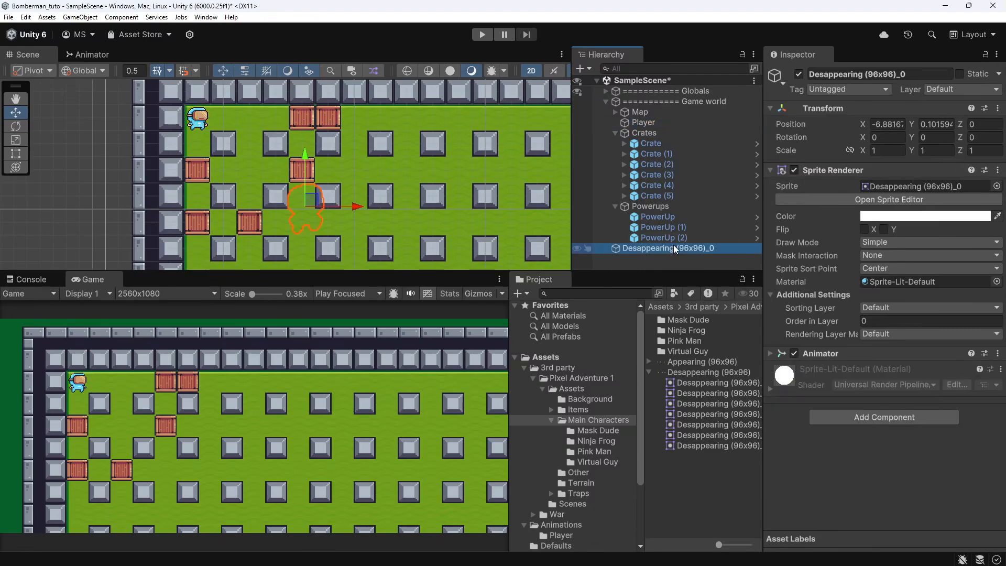
key(Delete)
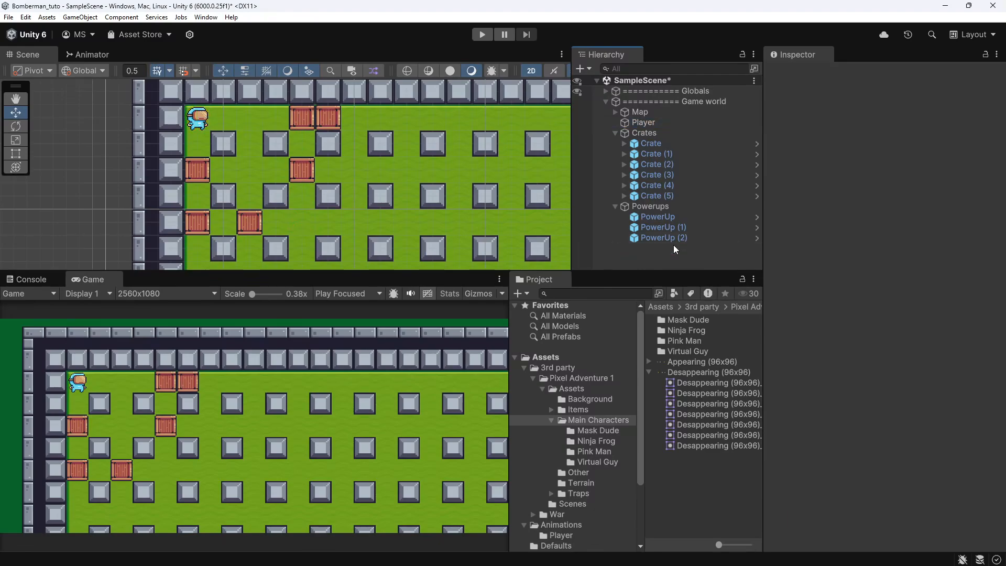
Show the Player's state graph in the Animator and close the Animation window
click(737, 124)
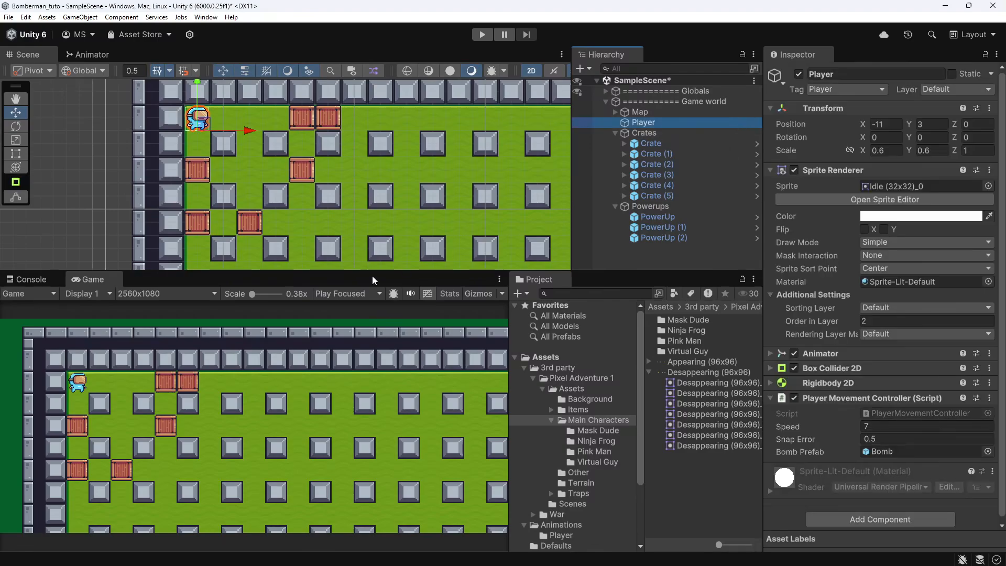
key(ctrl+6)
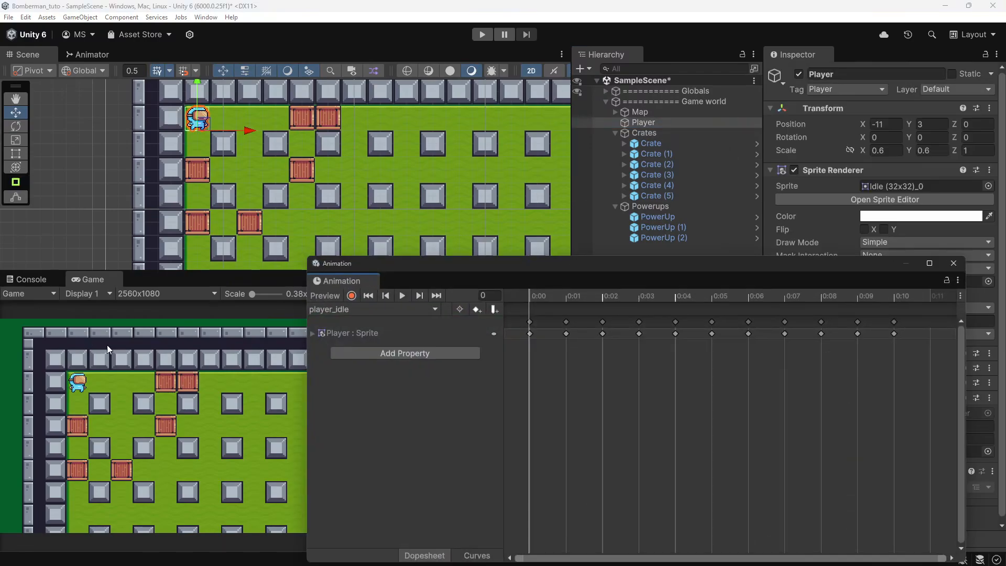
drag(528, 270, 278, 291)
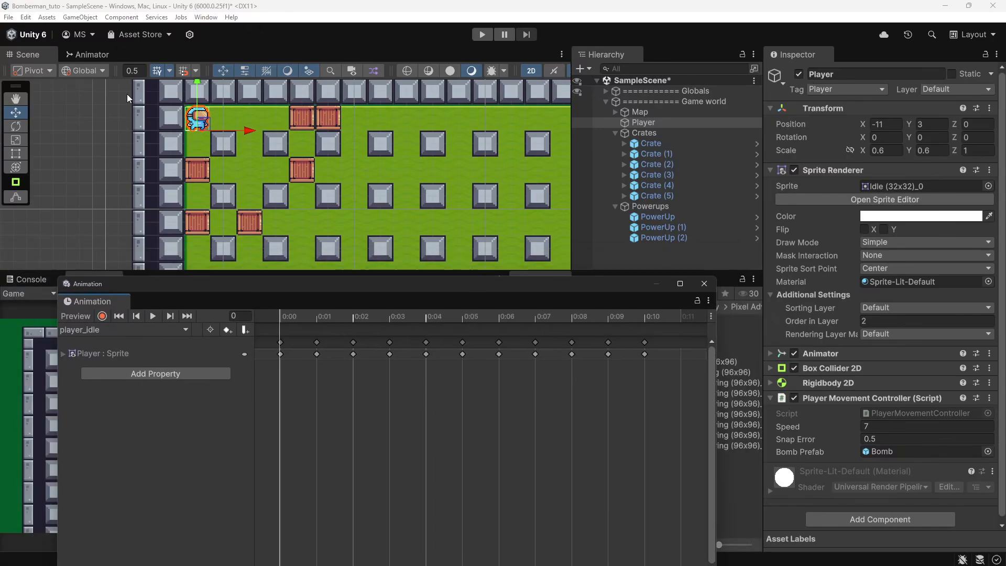
click(91, 54)
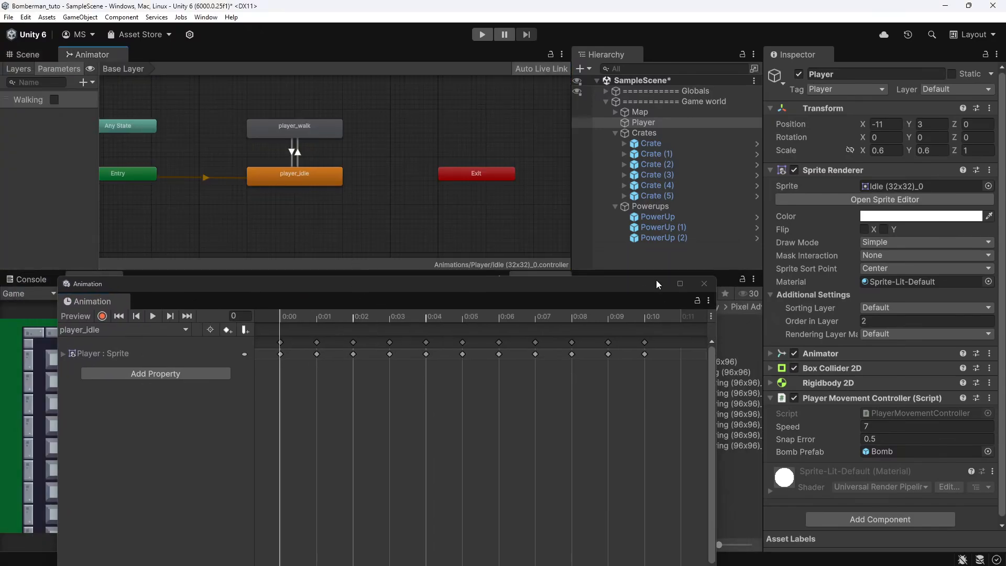
click(704, 284)
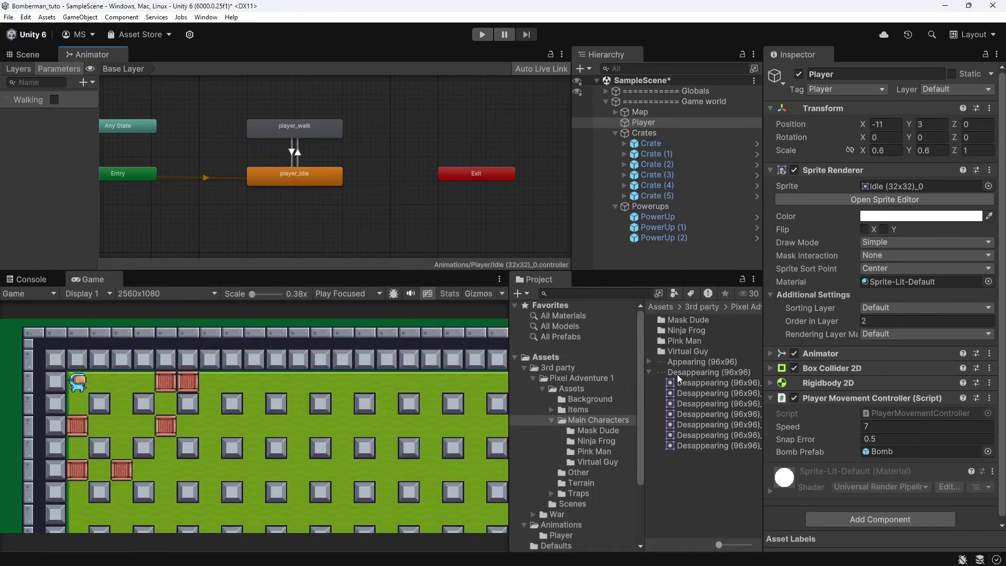
Add the player_death clip from the Animations/Player folder as a state above player_walk in the Player's animator
scroll(585, 450, down, 3)
click(560, 448)
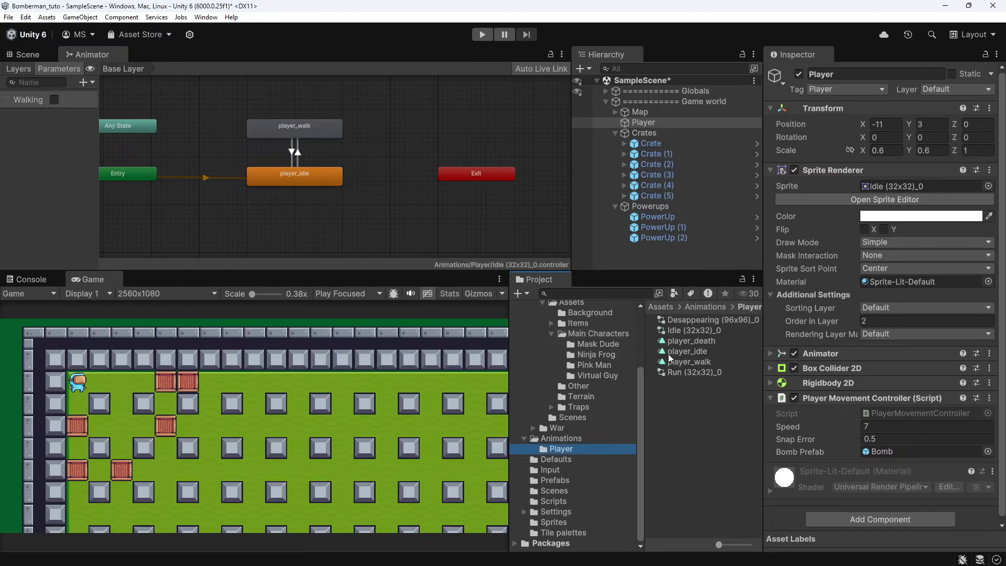
drag(695, 342, 294, 108)
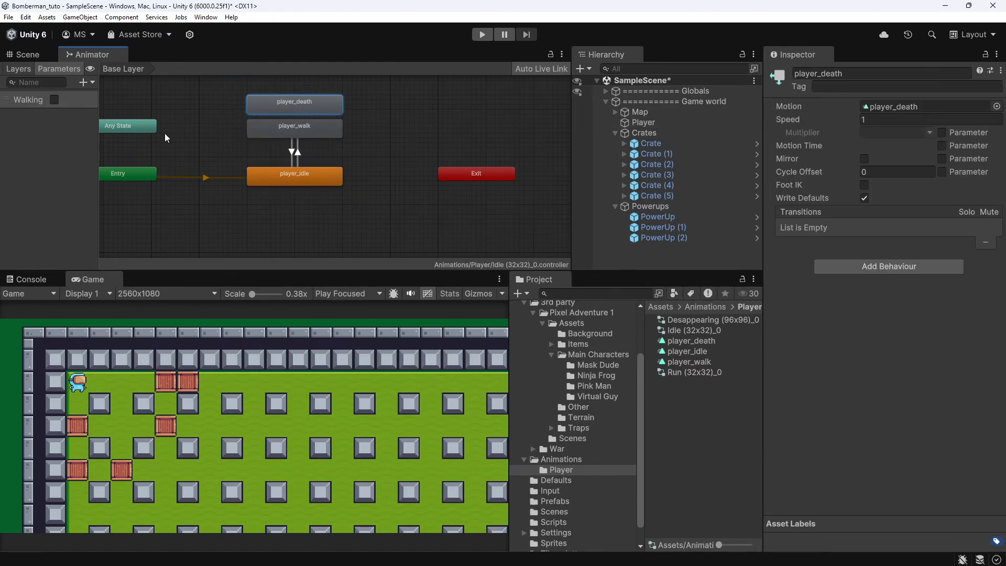
Align the Any State node with player_death and make a transition from Any State to player_death
drag(144, 130, 141, 103)
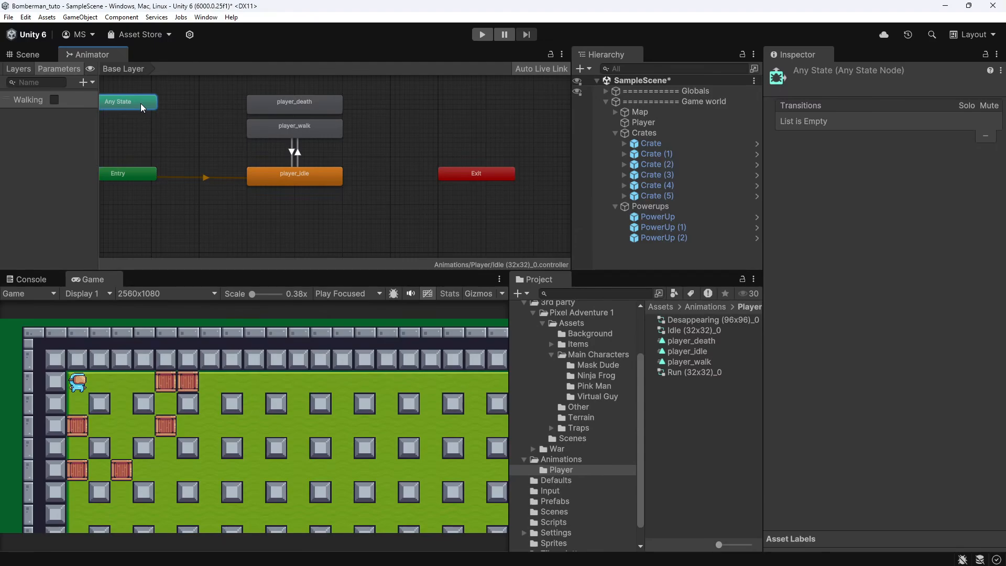
right_click(140, 103)
click(173, 108)
click(294, 102)
Add a trigger parameter named Death to the Player's animator
click(84, 83)
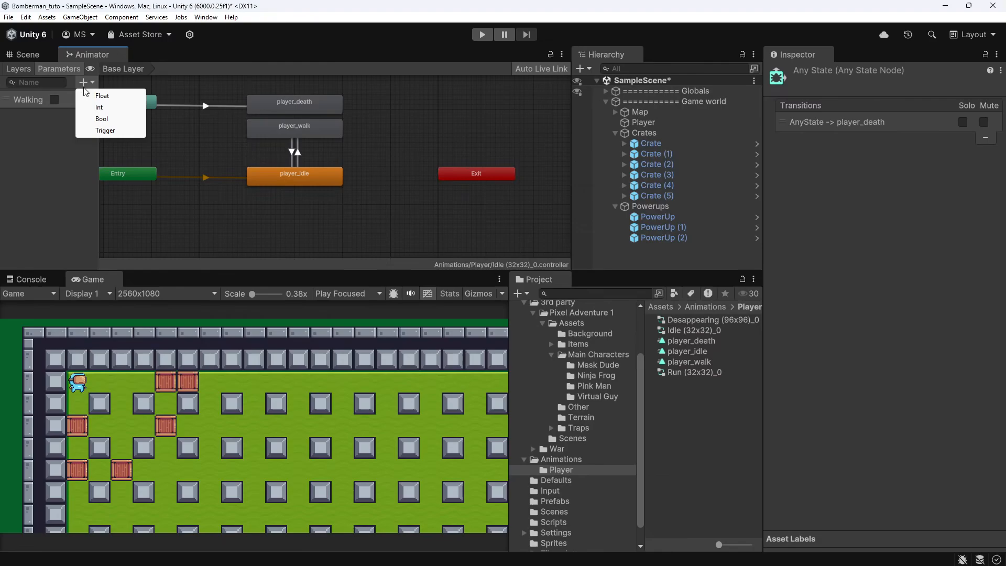
click(125, 130)
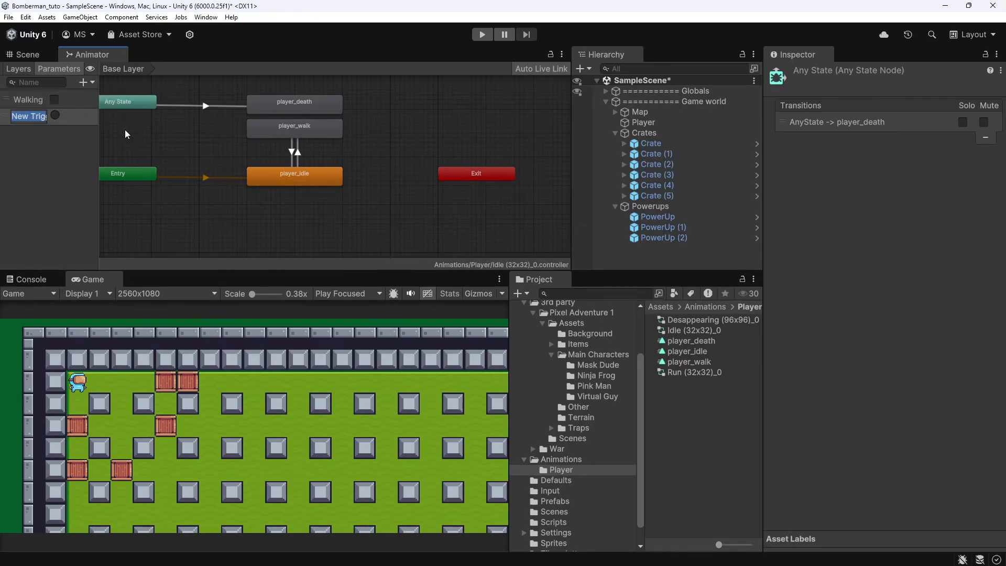
text(Death)
key(Return)
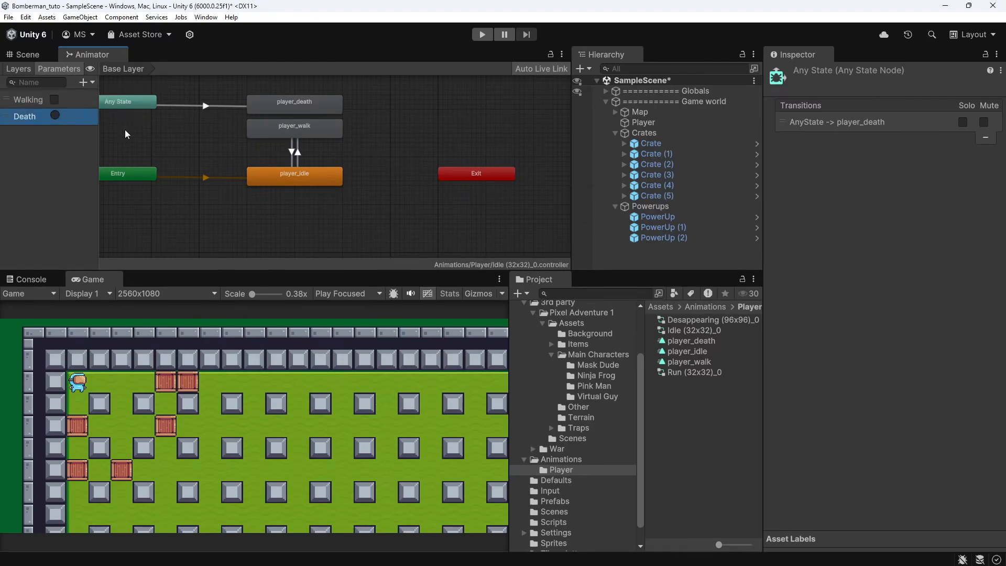
Turn off Loop Time on the player_death animation clip
click(728, 341)
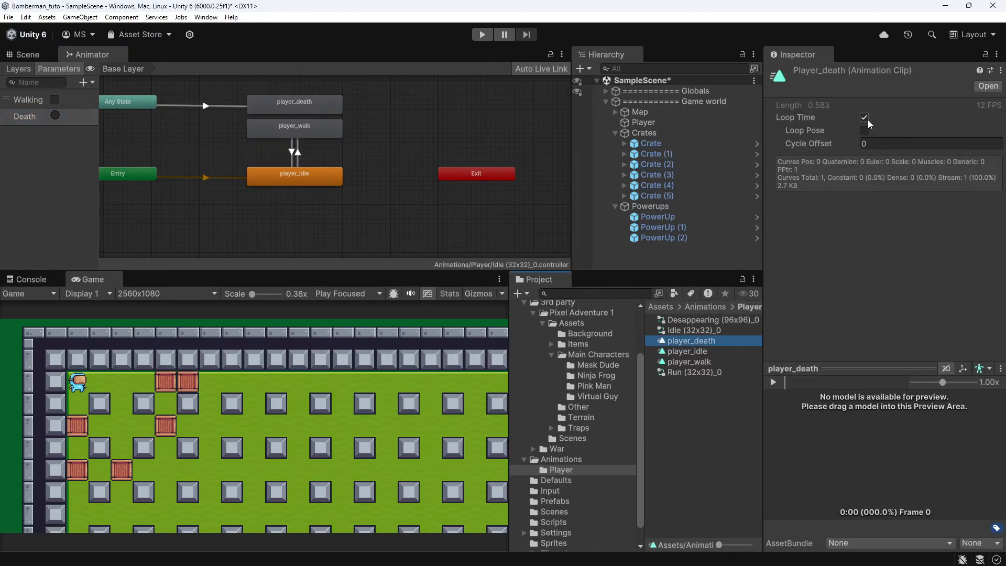
click(866, 118)
click(449, 226)
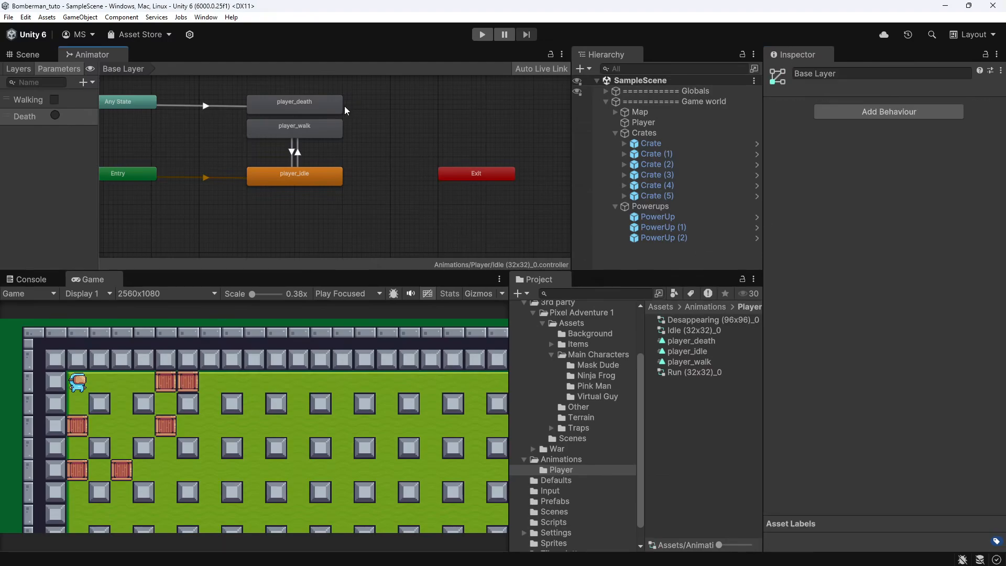
click(317, 102)
right_click(316, 101)
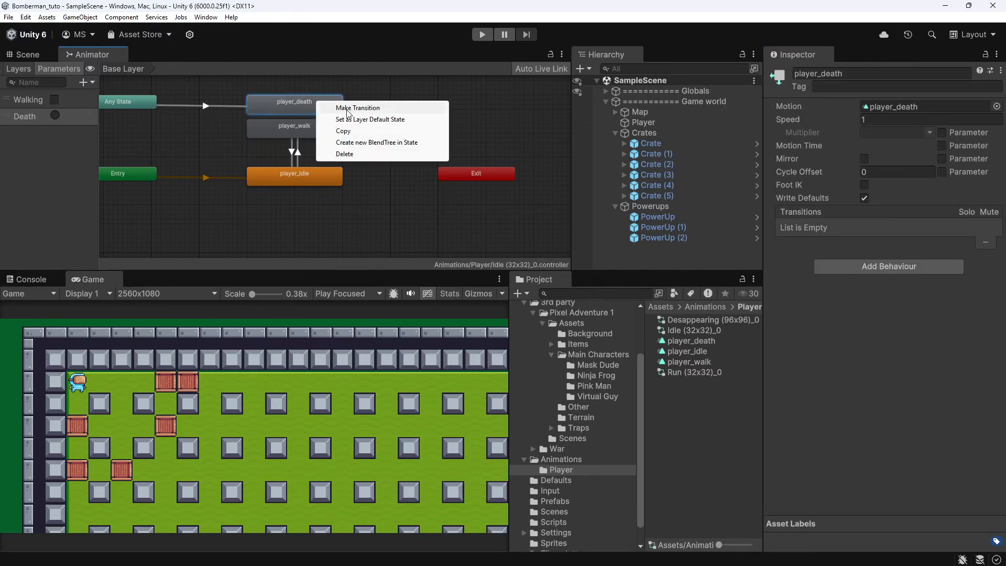
click(462, 83)
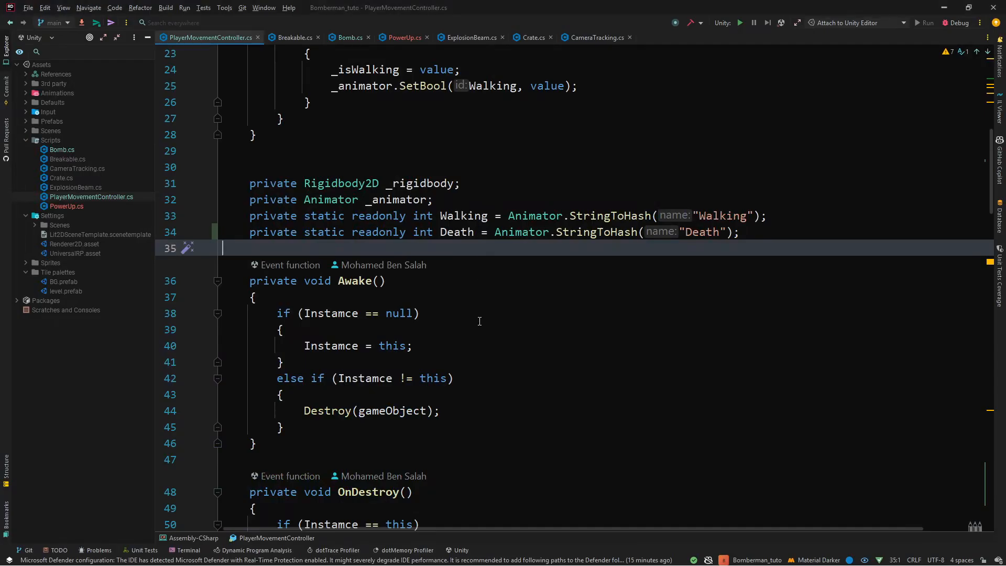
Delete the empty Update method and its comment from the PlayerMovementController script
scroll(498, 437, down, 14)
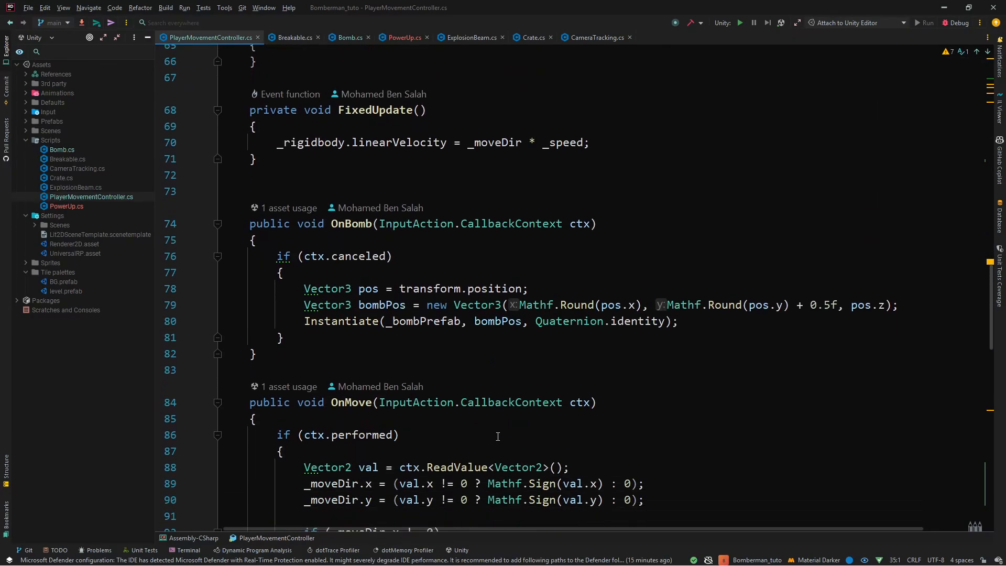
scroll(498, 437, up, 5)
drag(467, 330, 476, 247)
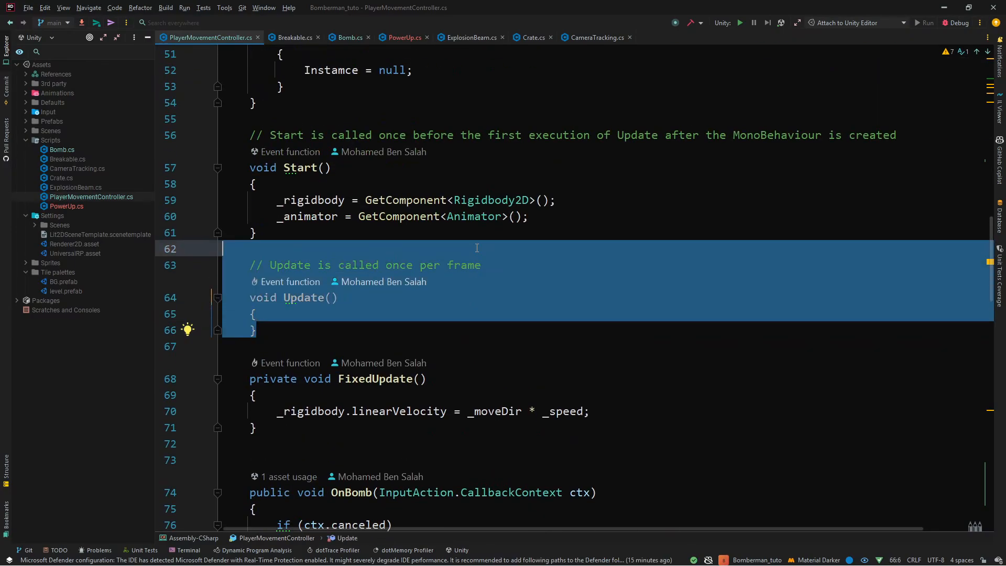
key(BackSpace)
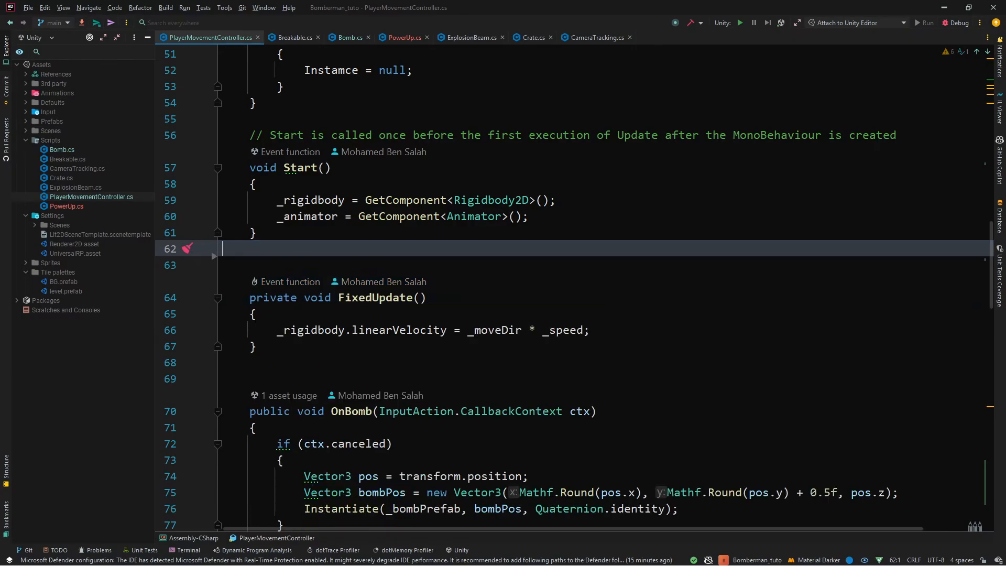
key(BackSpace)
Check the Die method at the end of PlayerMovementController, switch to Unity to reload the script, and return to the code editor
scroll(471, 262, down, 1)
scroll(471, 263, down, 15)
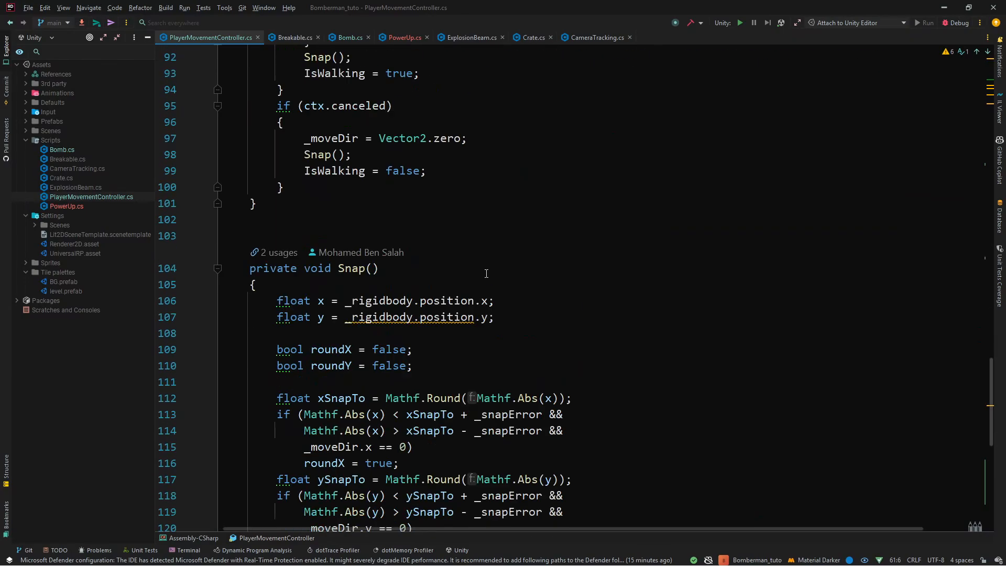
click(528, 399)
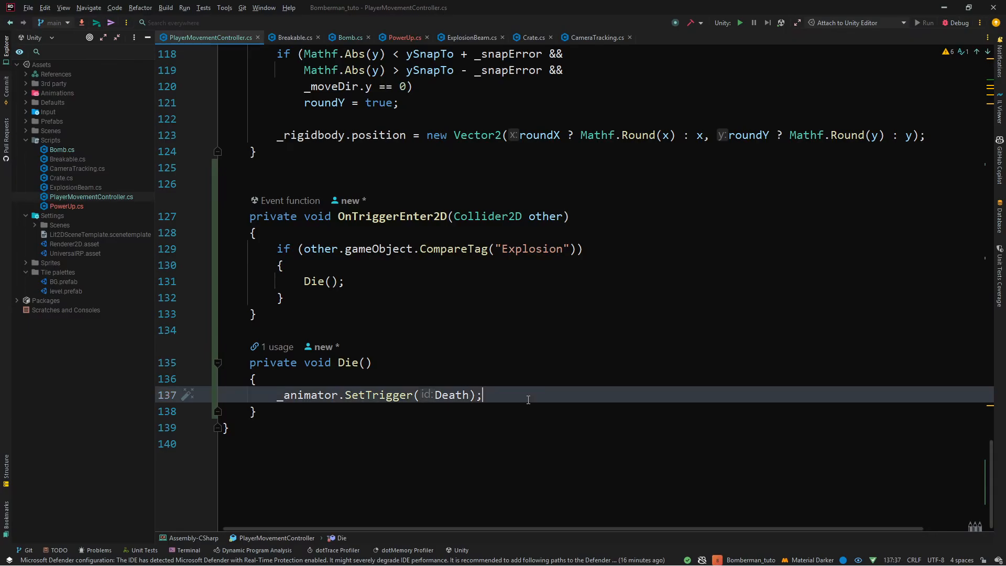
key(alt+Tab)
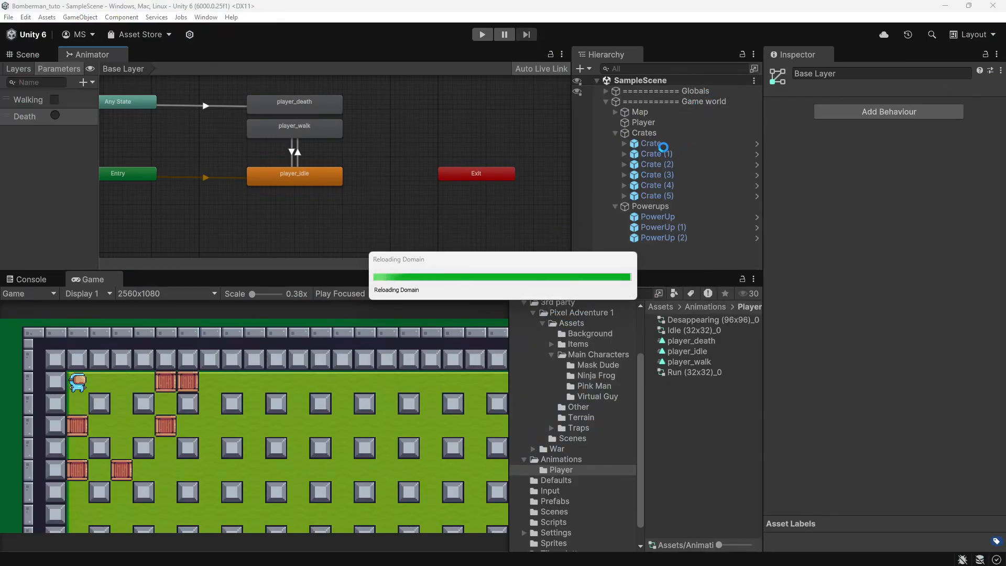
key(alt+Tab)
Review the field declarations, startup code and input, movement and snapping methods in the PlayerMovementController script
scroll(608, 276, up, 4)
scroll(609, 276, up, 12)
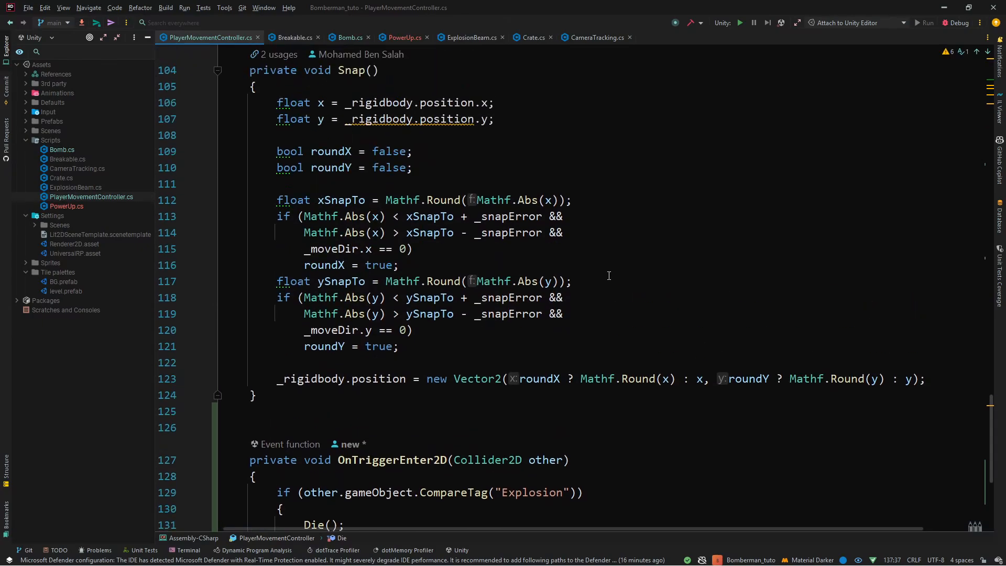
scroll(608, 275, up, 18)
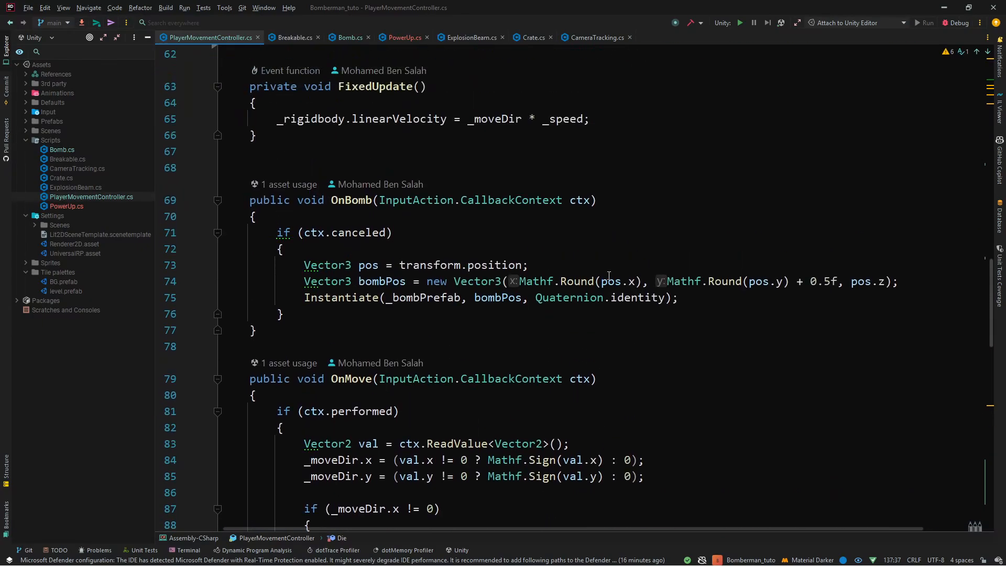
scroll(608, 276, down, 6)
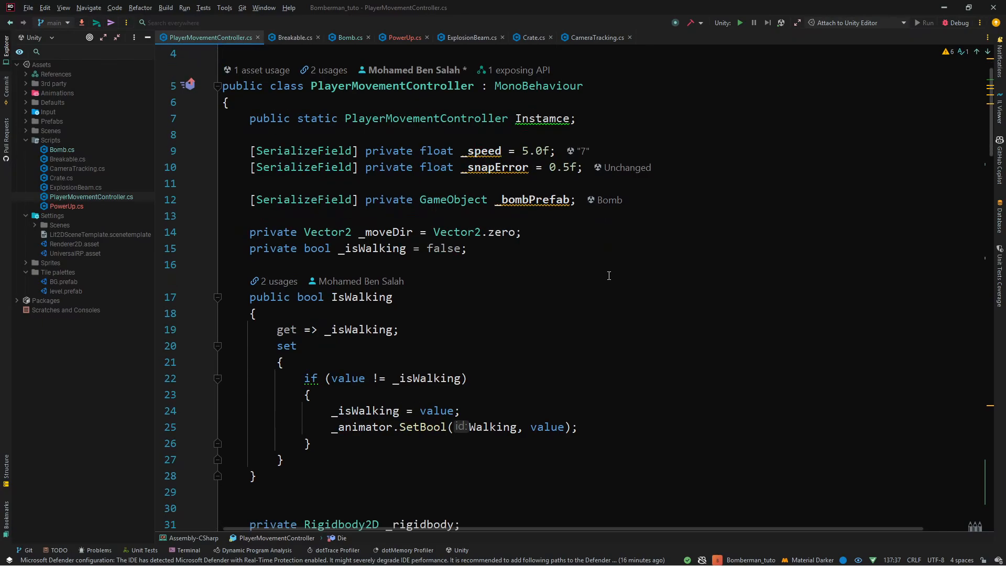
scroll(704, 296, down, 6)
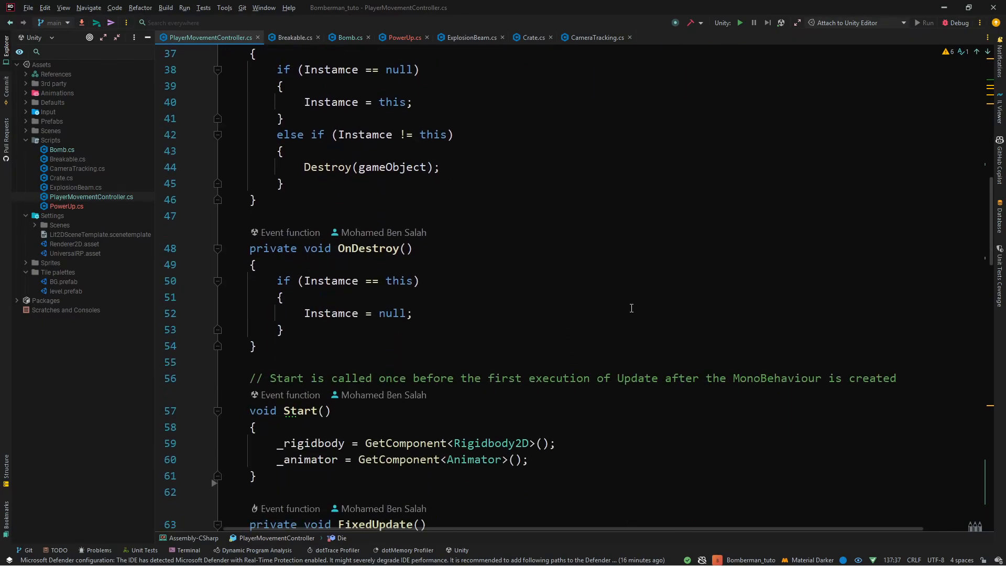
scroll(631, 309, down, 2)
scroll(631, 311, down, 5)
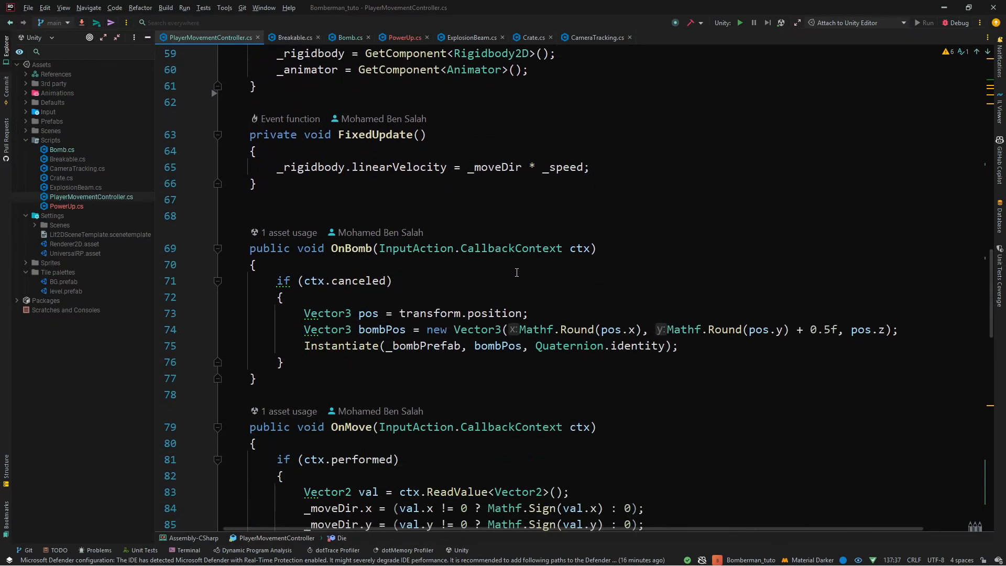
scroll(443, 262, down, 1)
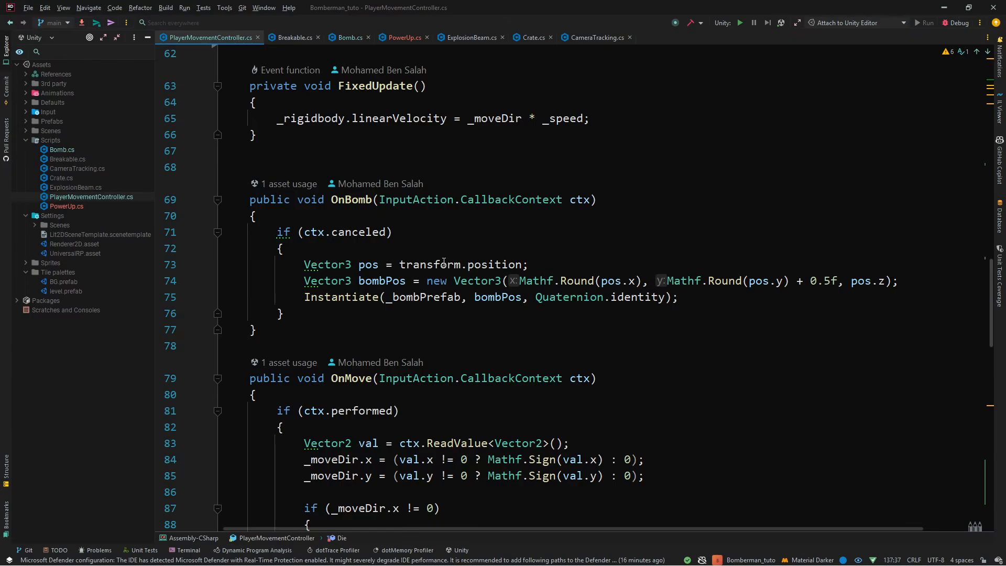
scroll(475, 225, down, 19)
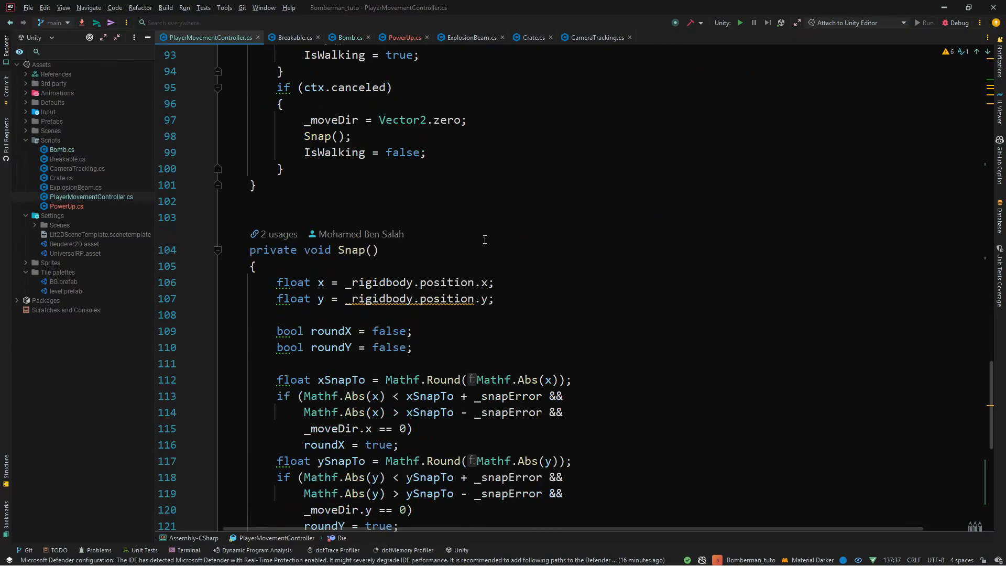
Switch to Unity and inspect the components of the InputManager under Globals and of the Player object
key(alt+Tab)
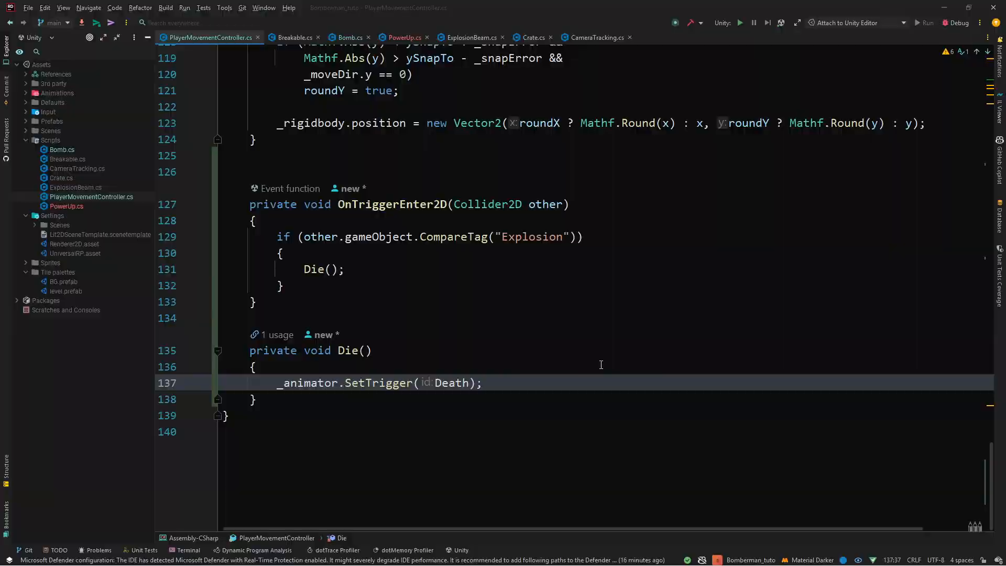
click(669, 90)
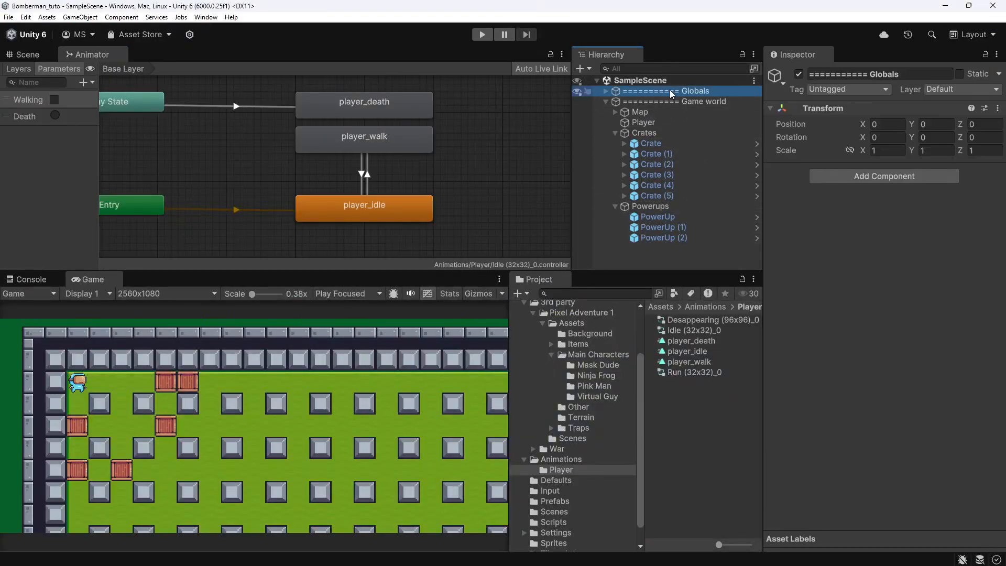
key(Right)
key(Down)
key(Down)
key(Down)
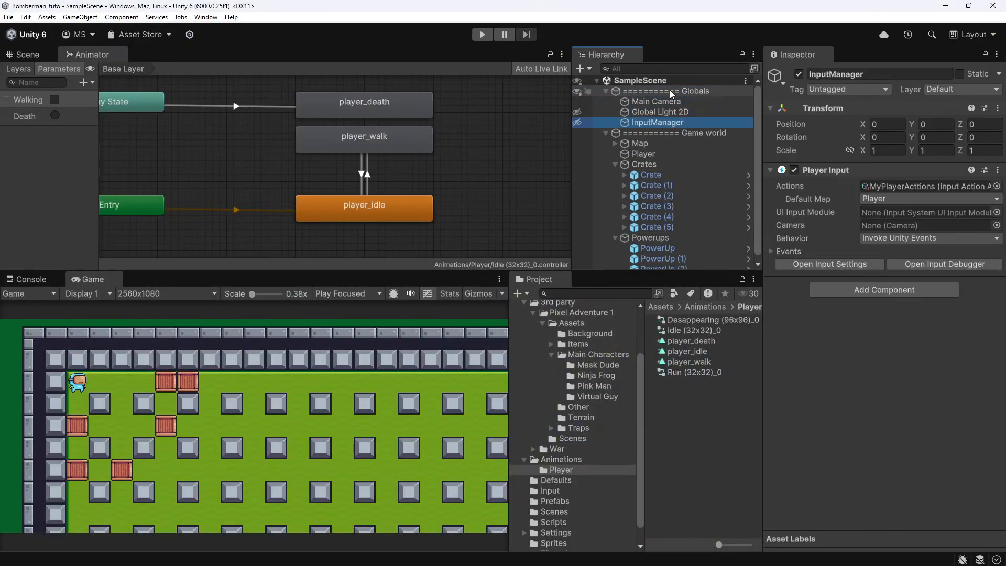
click(663, 156)
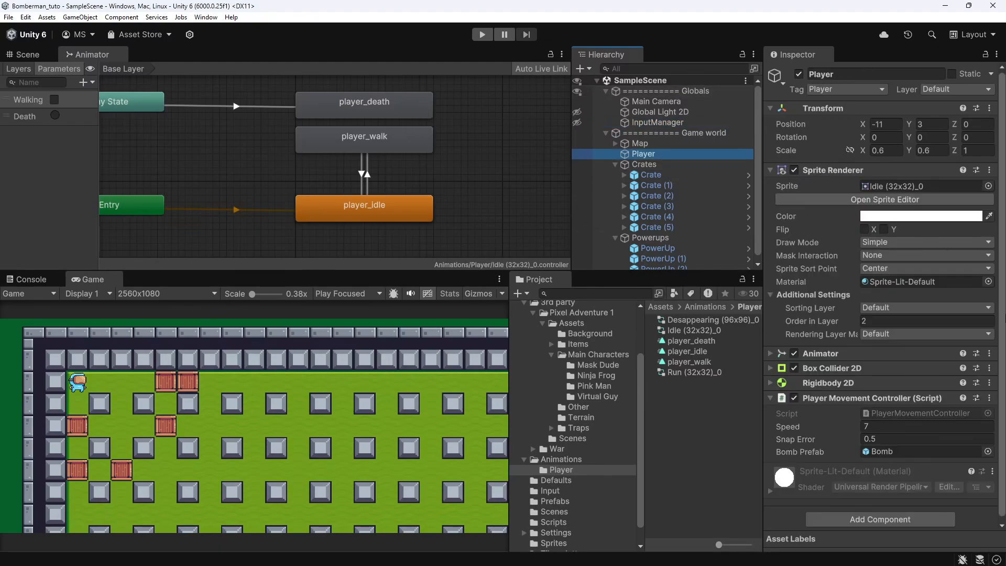
scroll(968, 433, down, 1)
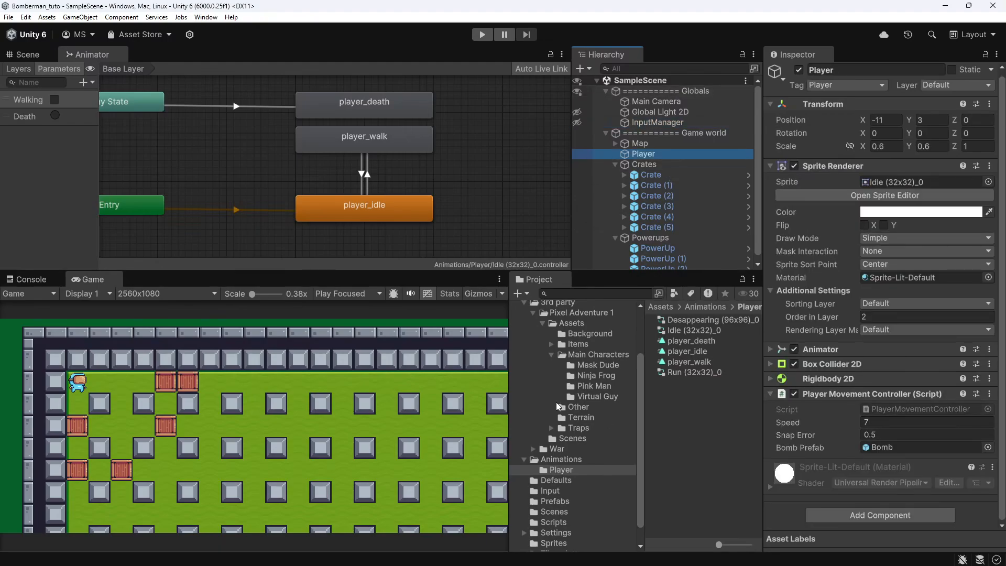
Return to the code editor and duplicate the serialized _bombPrefab field in PlayerMovementController, separating the copy with a blank line
key(alt+Tab)
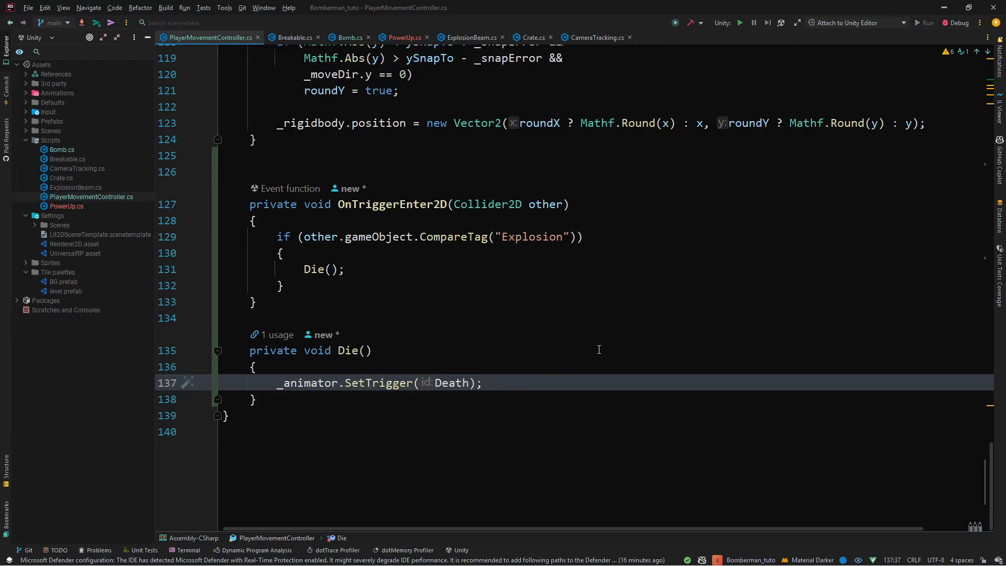
scroll(598, 349, up, 20)
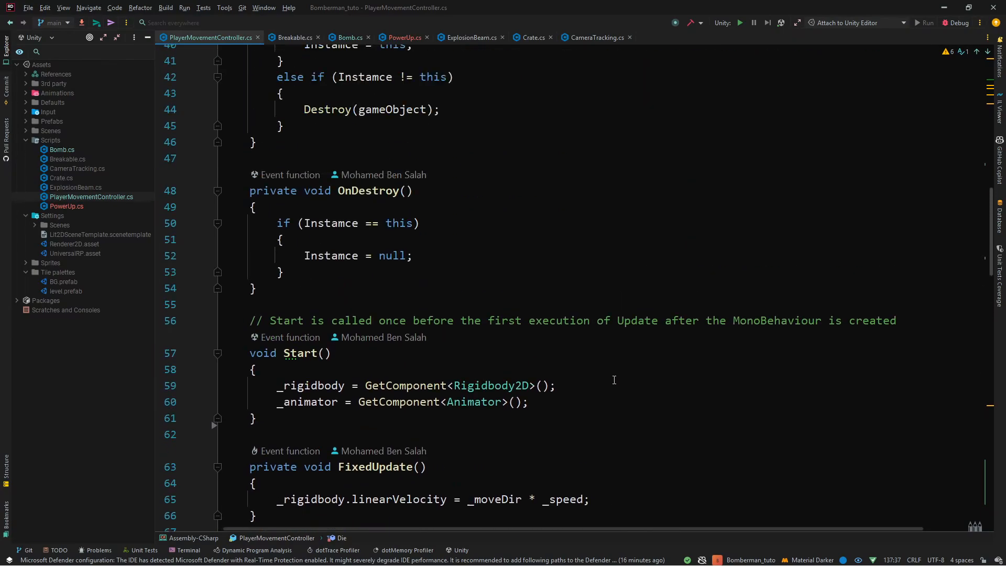
scroll(608, 393, up, 5)
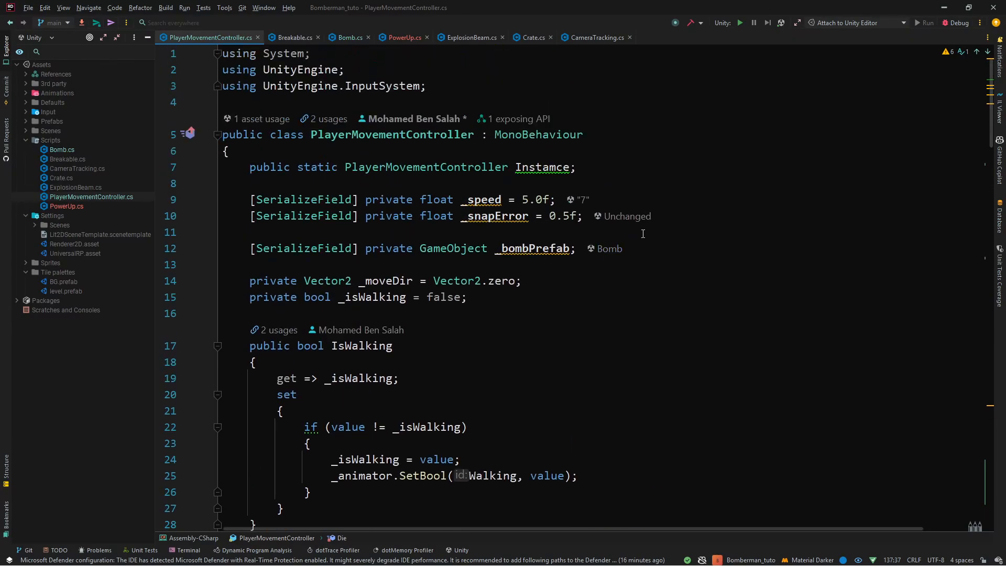
click(681, 251)
key(ctrl+d)
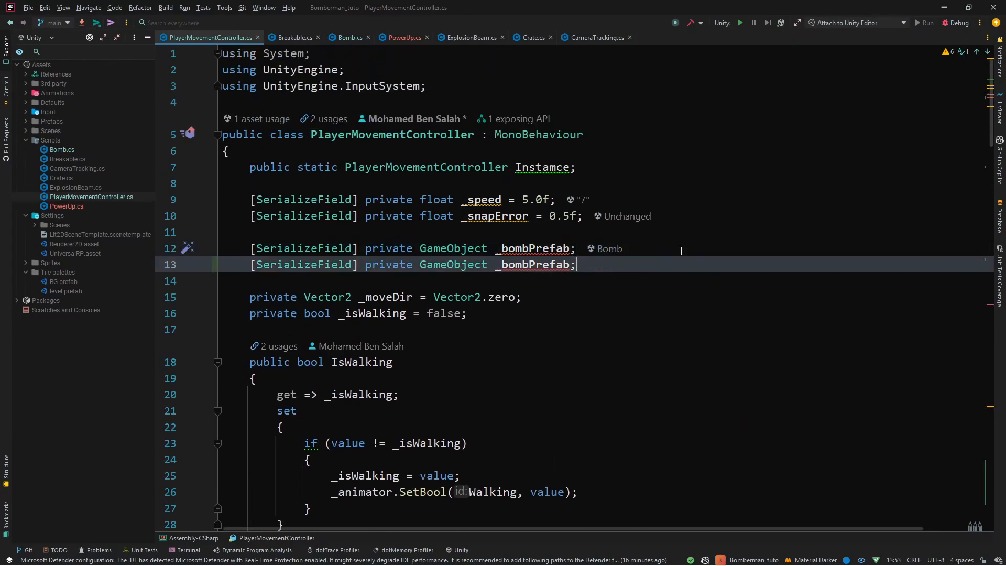
key(Up)
key(Return)
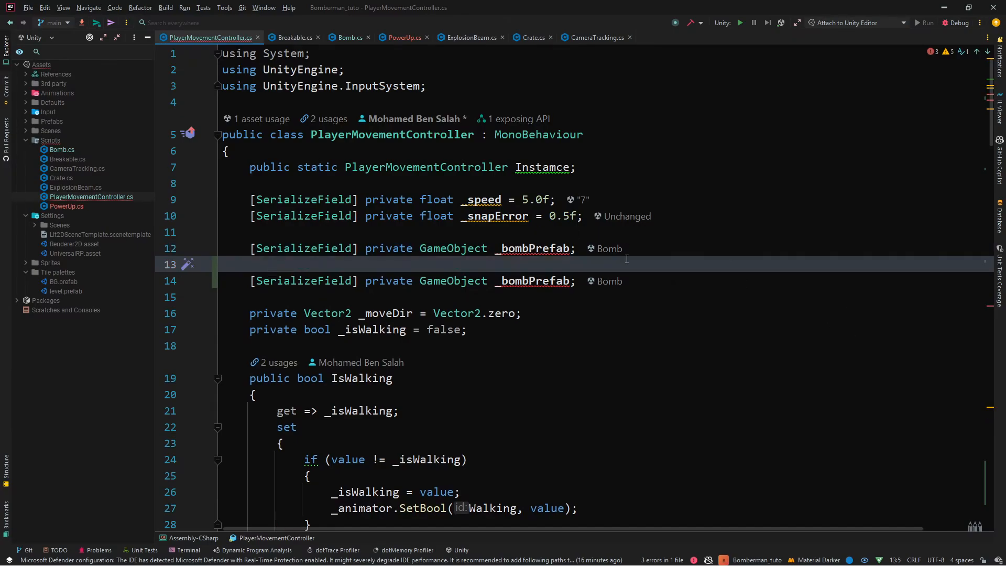
Check the InputManager's component in Unity and replace the duplicated field's type and name with the type PlayerInput
drag(735, 274, 420, 281)
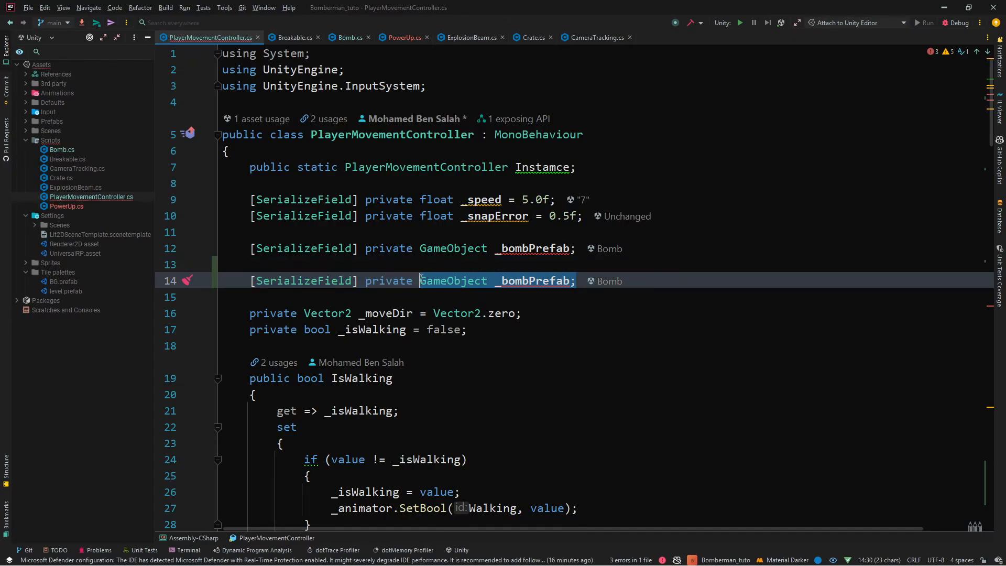
key(alt+Tab)
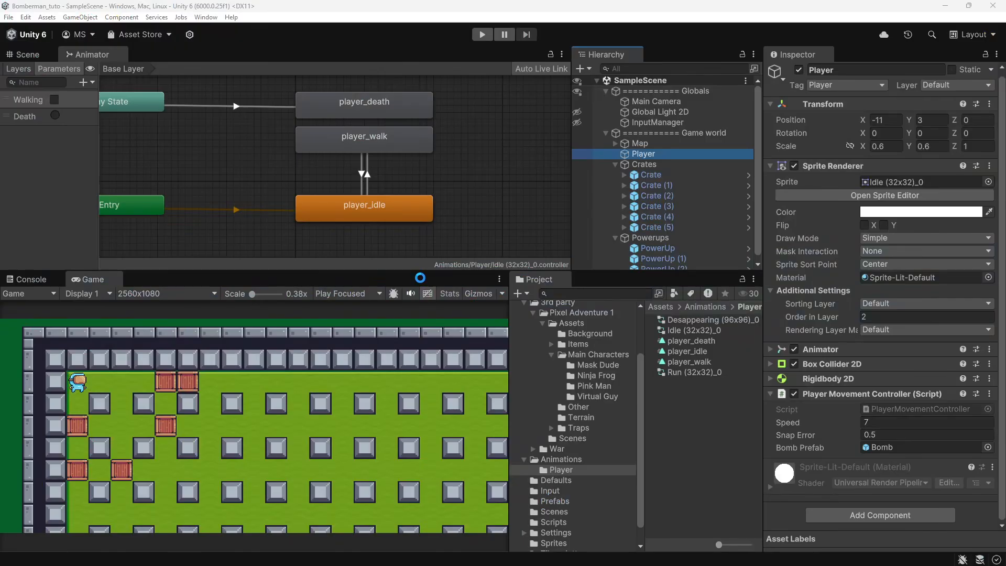
click(699, 125)
key(alt+Tab)
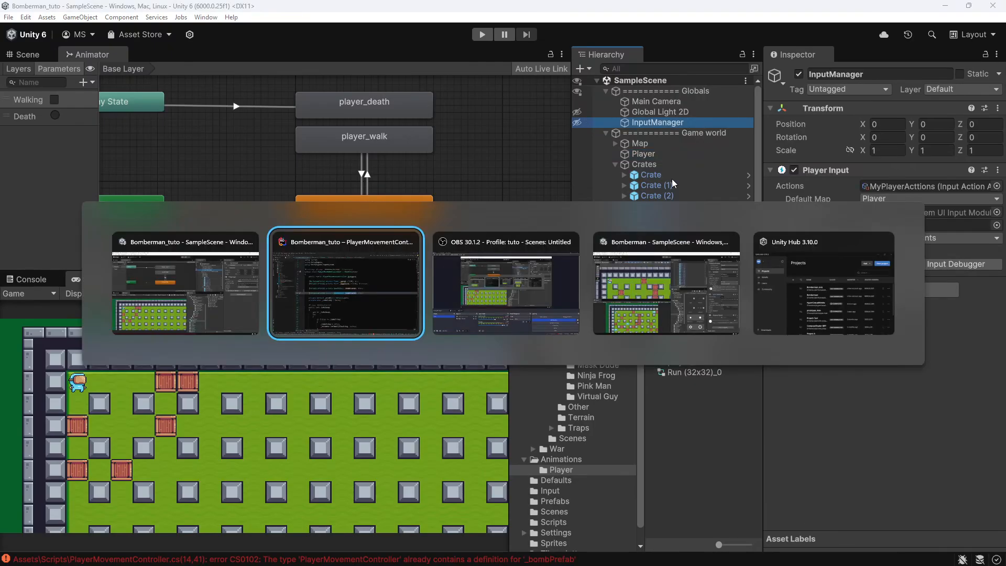
text(Pla)
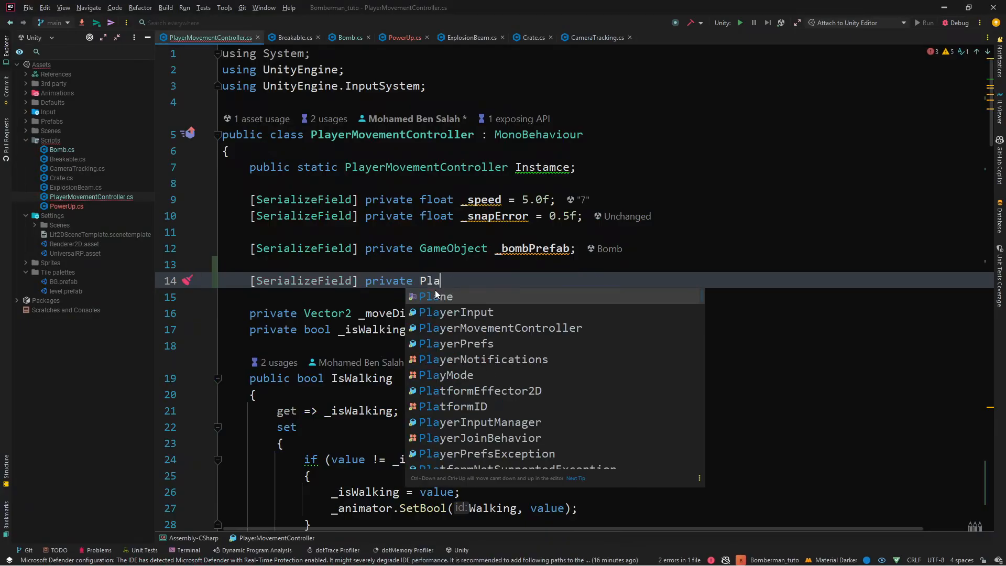
key(Down)
key(Return)
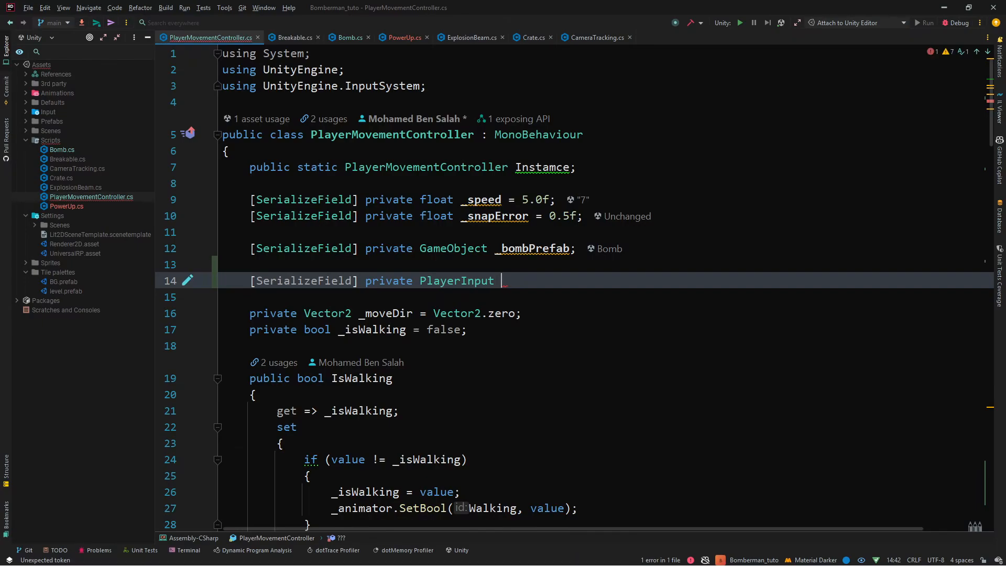
Name the serialized PlayerInput field _playerInput and end its declaration with a semicolon
text(-player)
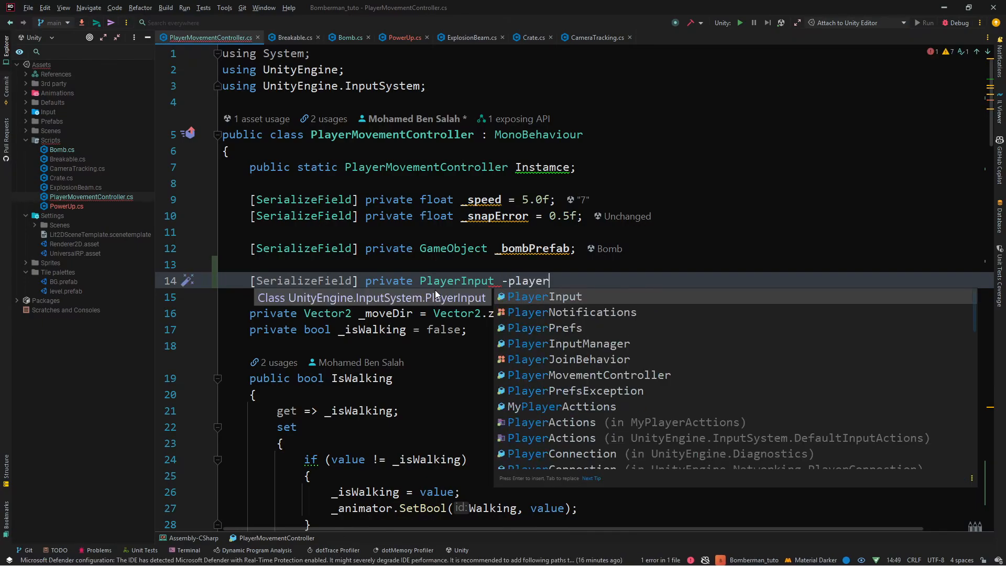
key(Return)
text(;)
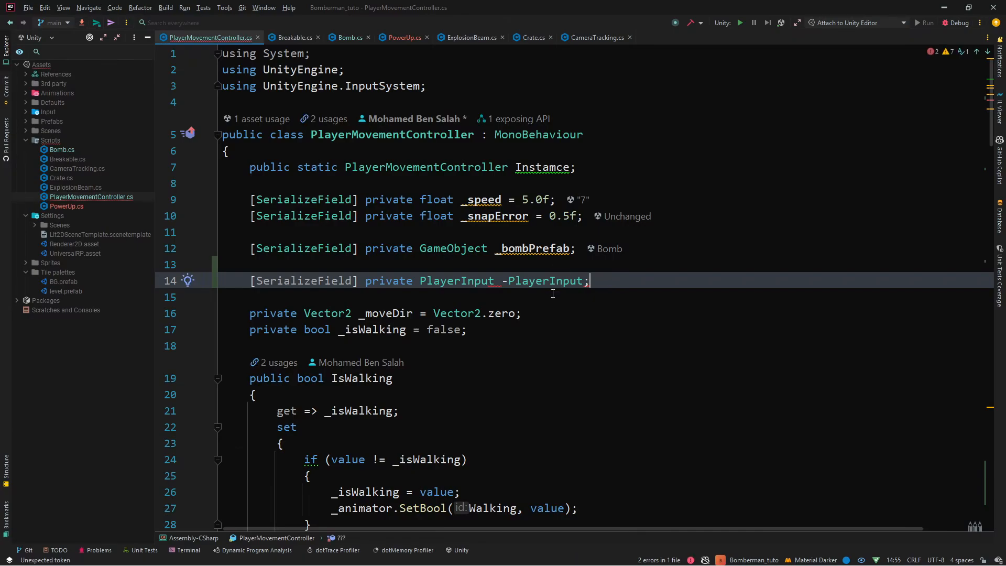
click(495, 283)
key(Right)
key(Delete)
key(Delete)
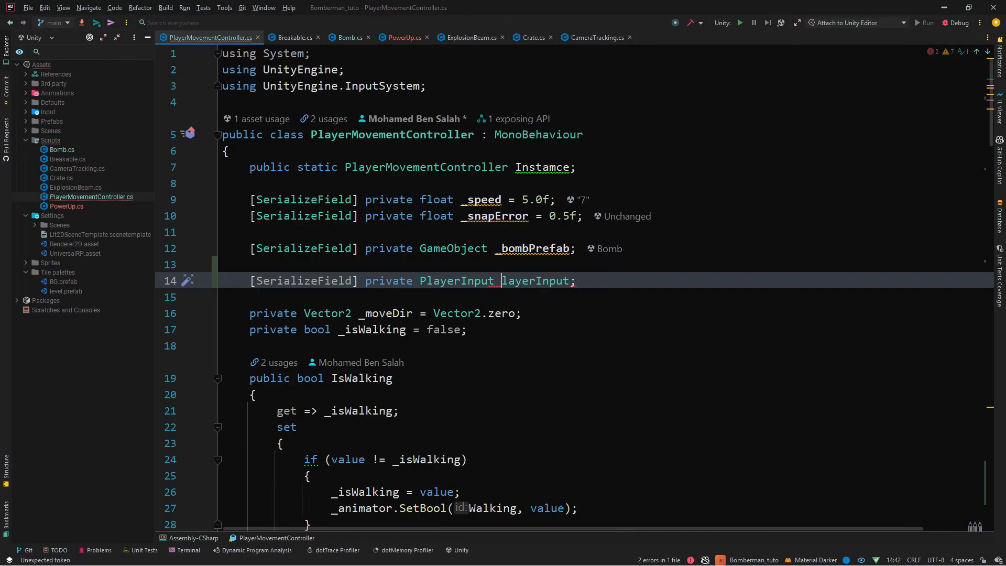
text(_)
key(Escape)
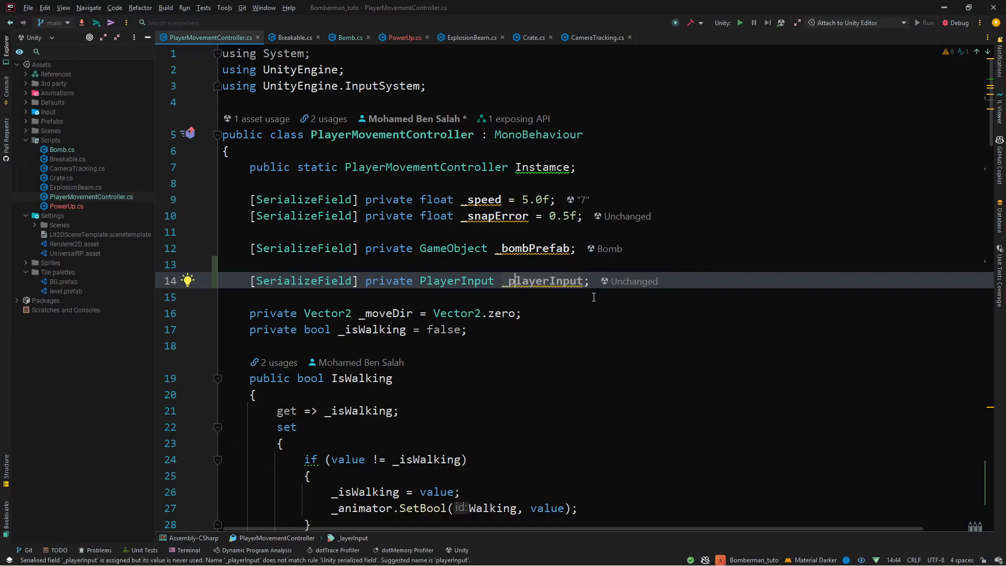
text(p)
Add the line _playerInput.currentActionMap.Disable(); after the Death trigger call in the Die method
double_click(509, 283)
key(ctrl+c)
scroll(487, 236, down, 4)
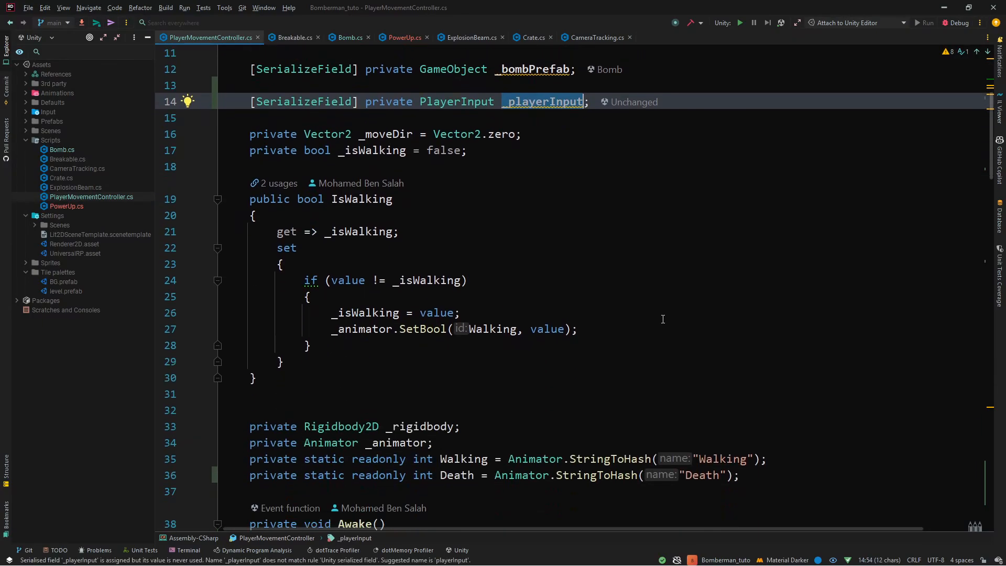
scroll(470, 192, down, 20)
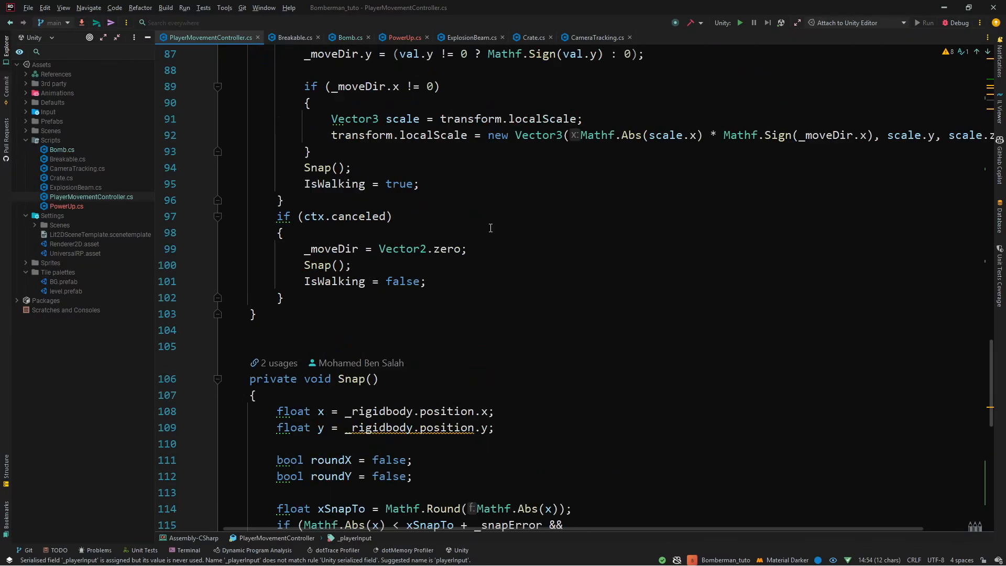
click(535, 392)
key(Return)
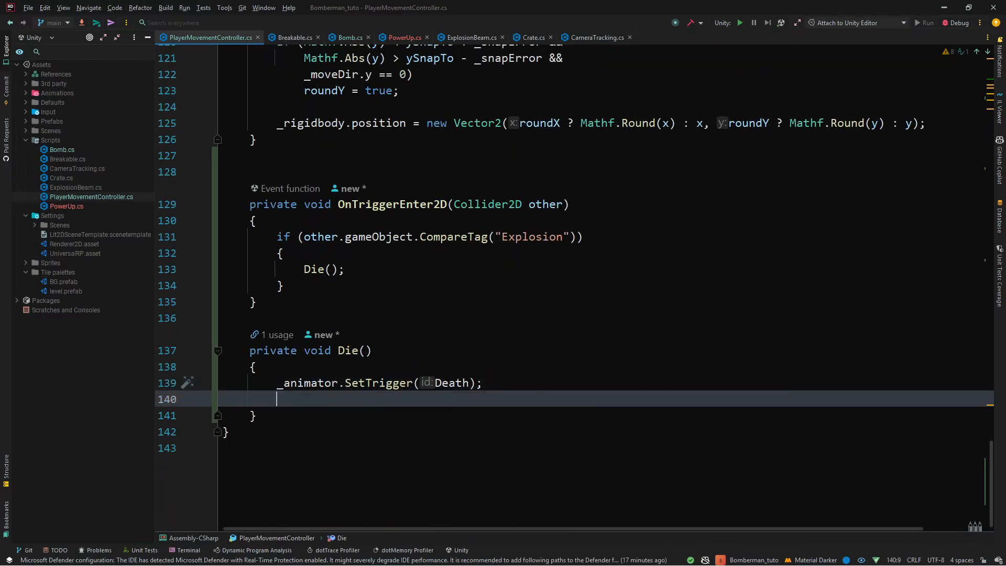
key(ctrl+v)
text(.cu)
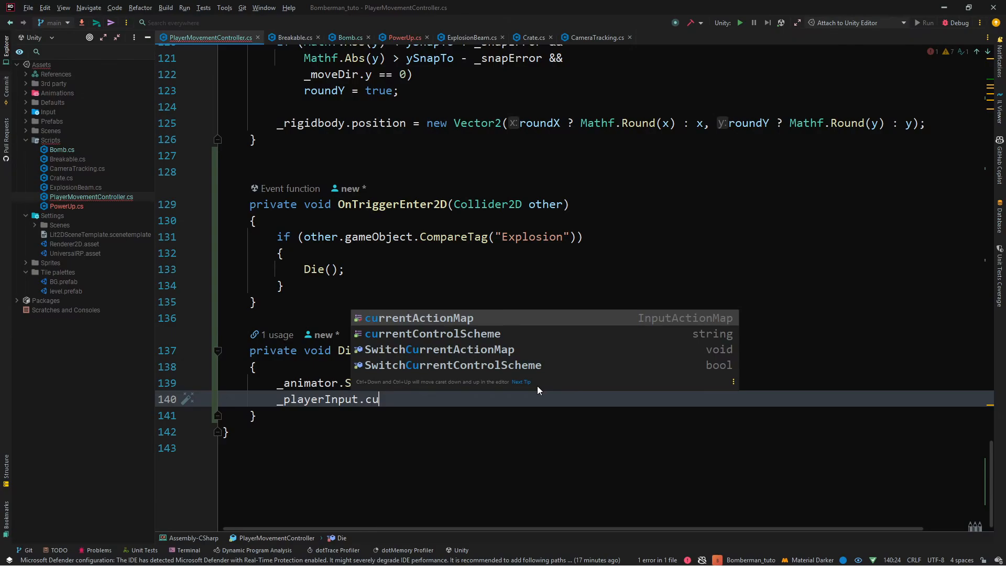
key(Return)
text(.di)
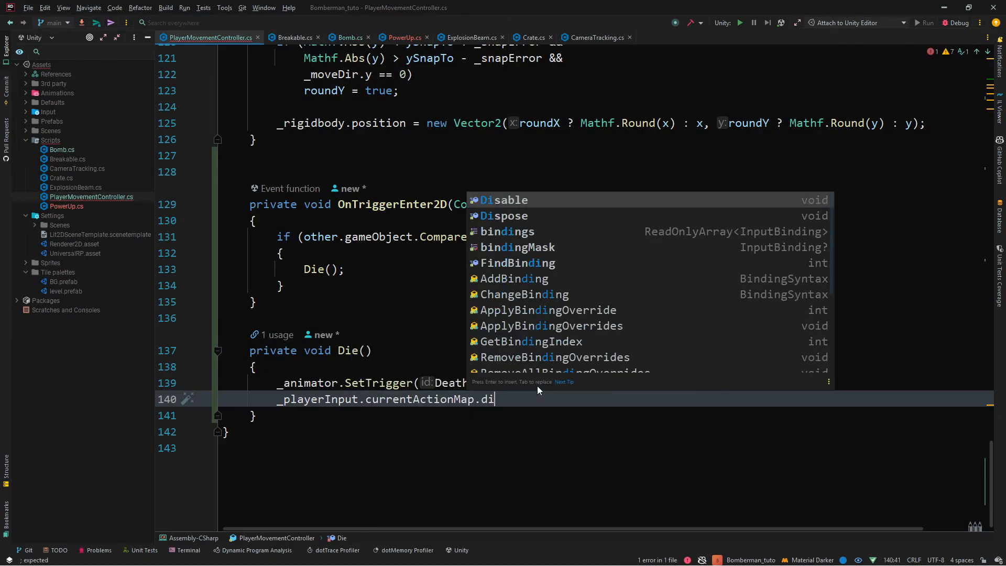
key(Return)
text(;)
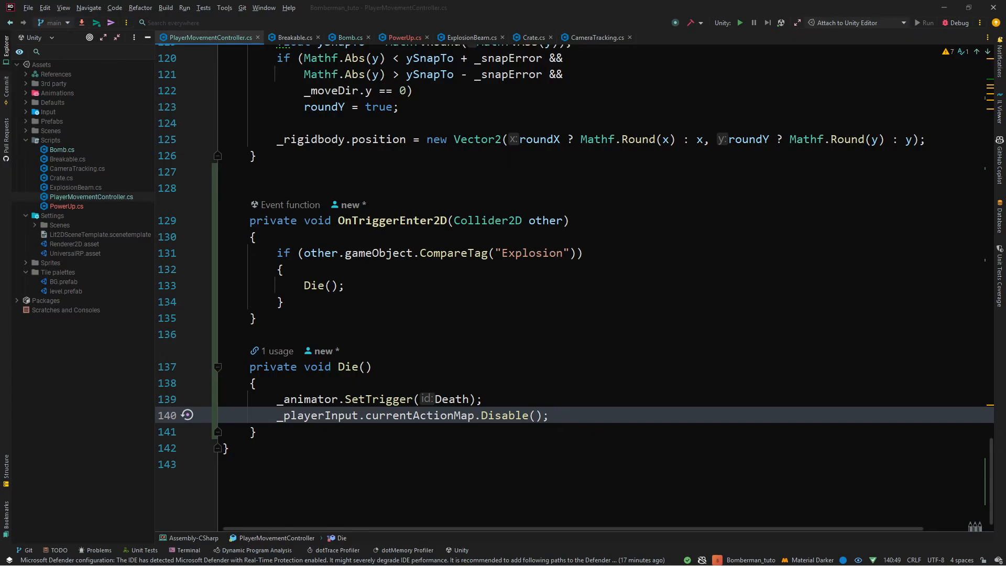
Switch to Unity and assign the InputManager object as the Player Input reference of the Player's Player Movement Controller script
key(alt+Tab)
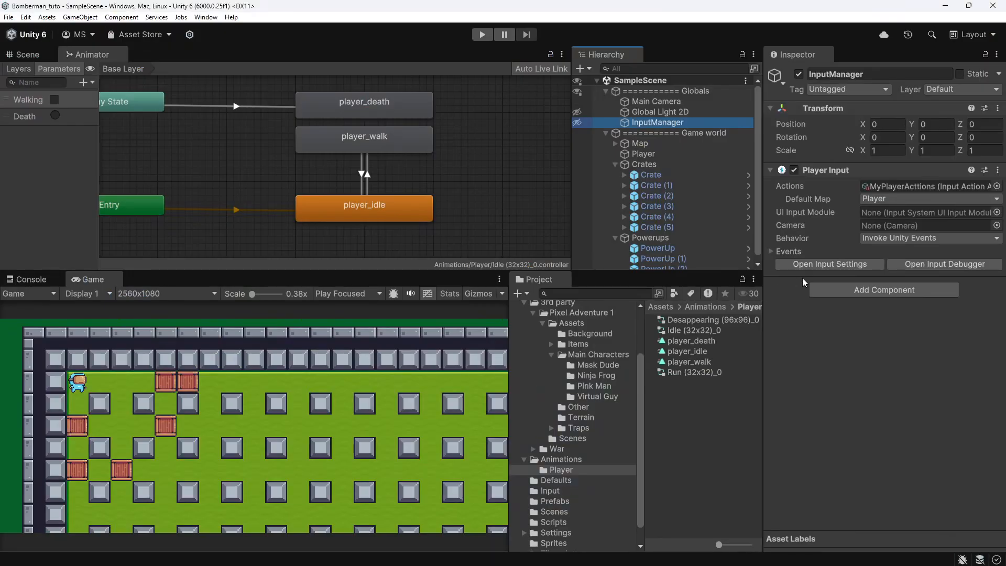
click(674, 155)
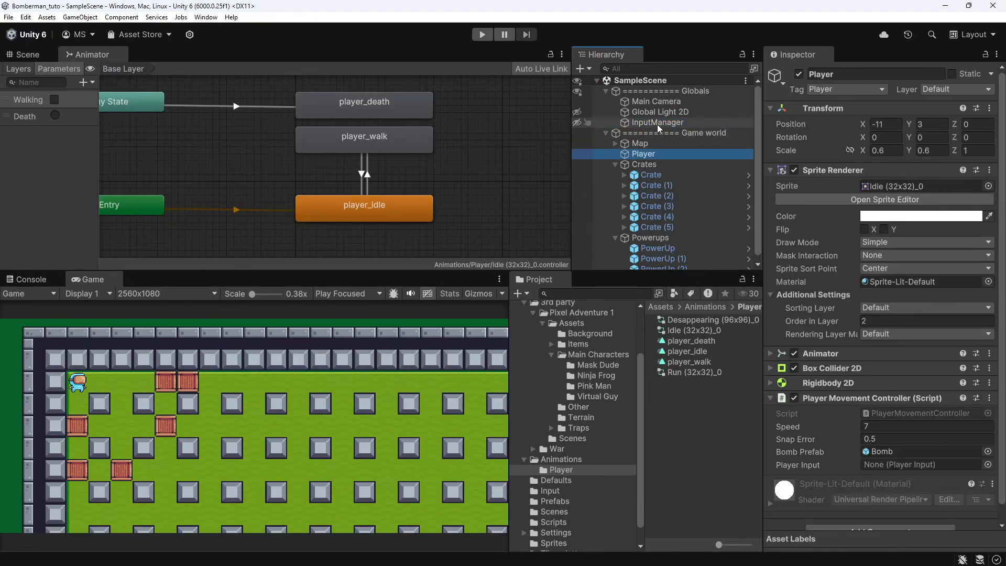
drag(656, 124, 900, 463)
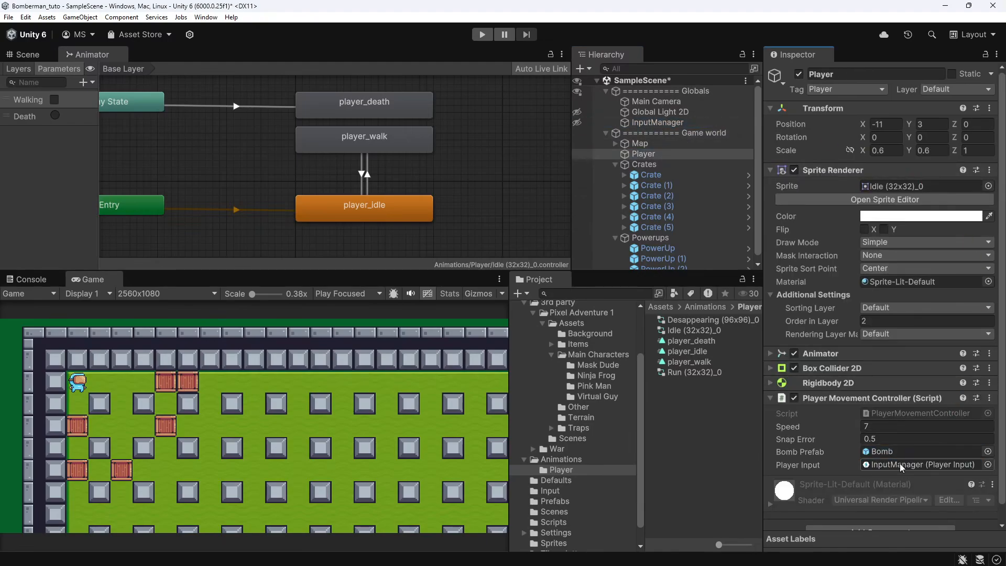
Clear the selection, save SampleScene, and run the game in a maximized Game view
click(722, 459)
key(ctrl+s)
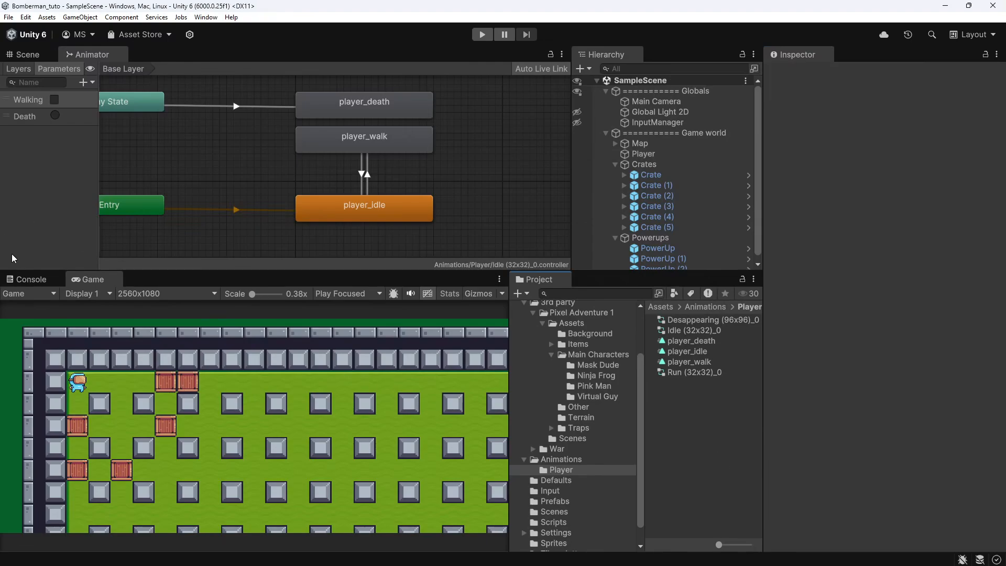
double_click(84, 283)
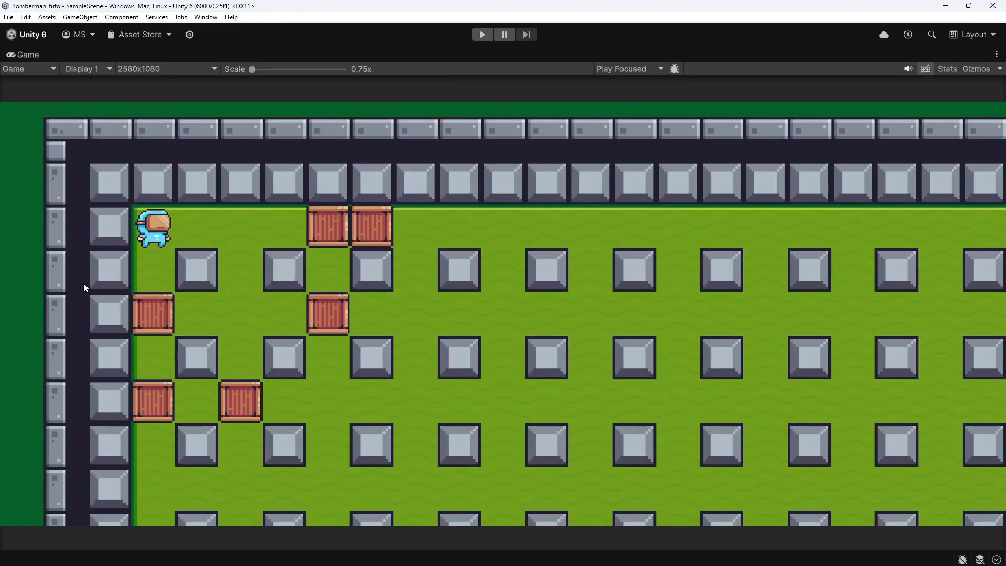
click(481, 34)
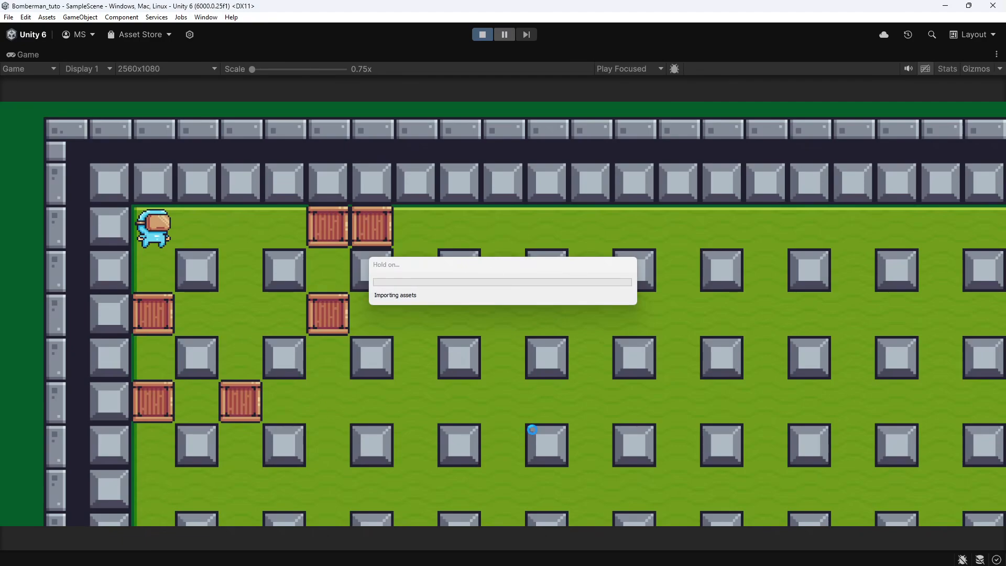
Test the explosions by moving the player around the starting corner and placing bombs beside the nearby crates
key(Right)
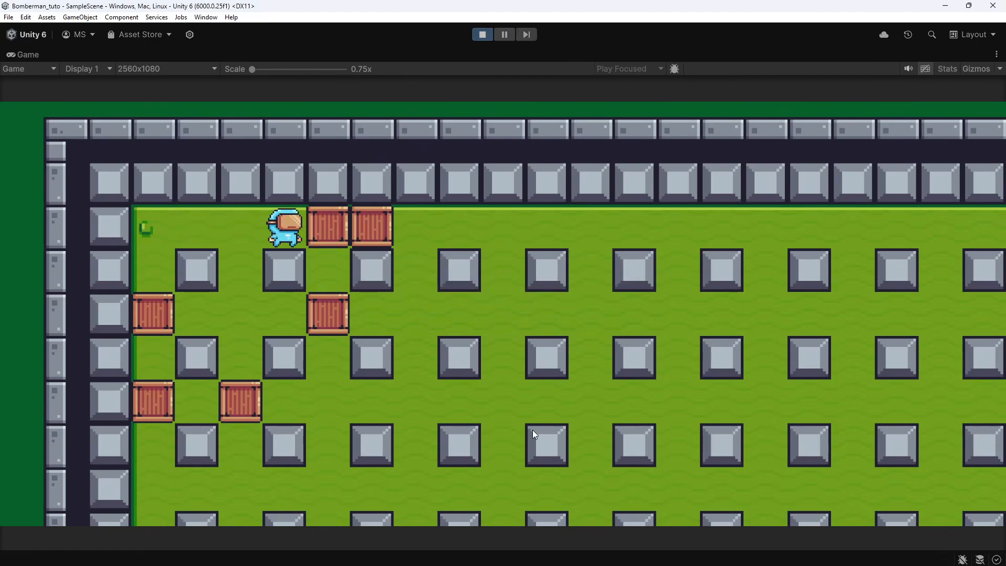
key(Left)
key(space)
key(Down)
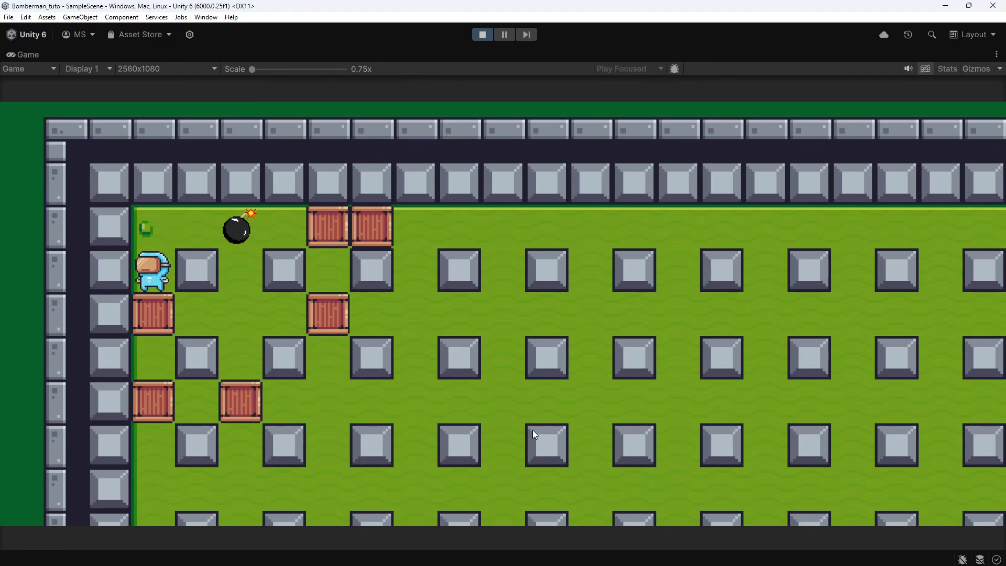
key(space)
key(Up)
key(Right)
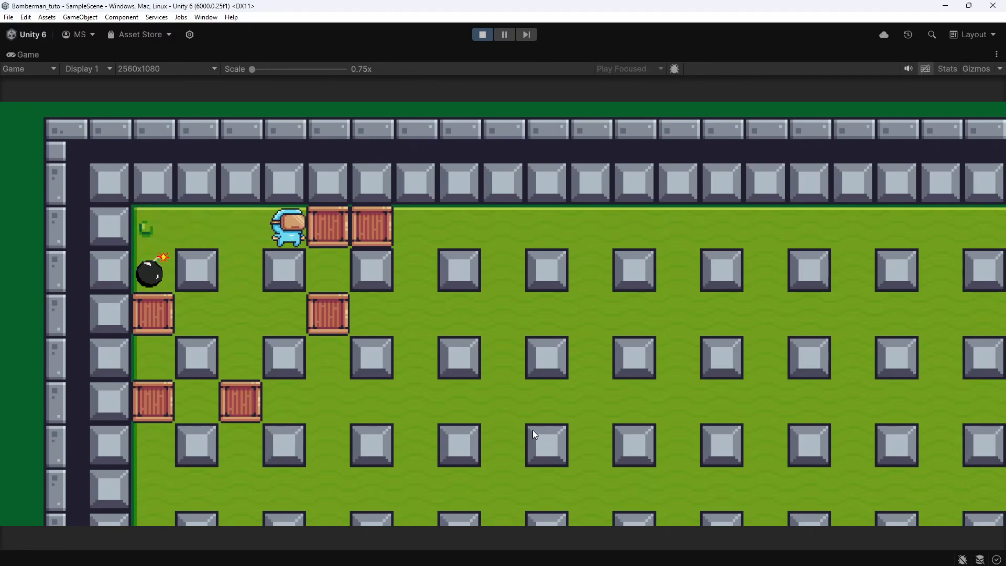
key(space)
key(Left)
key(Down)
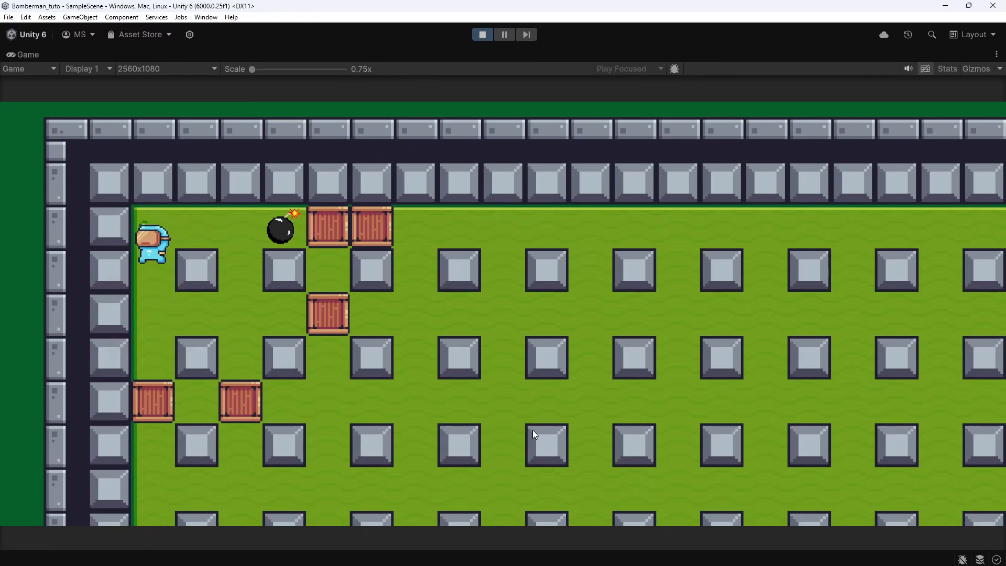
key(space)
key(Up)
key(Right)
key(space)
key(Left)
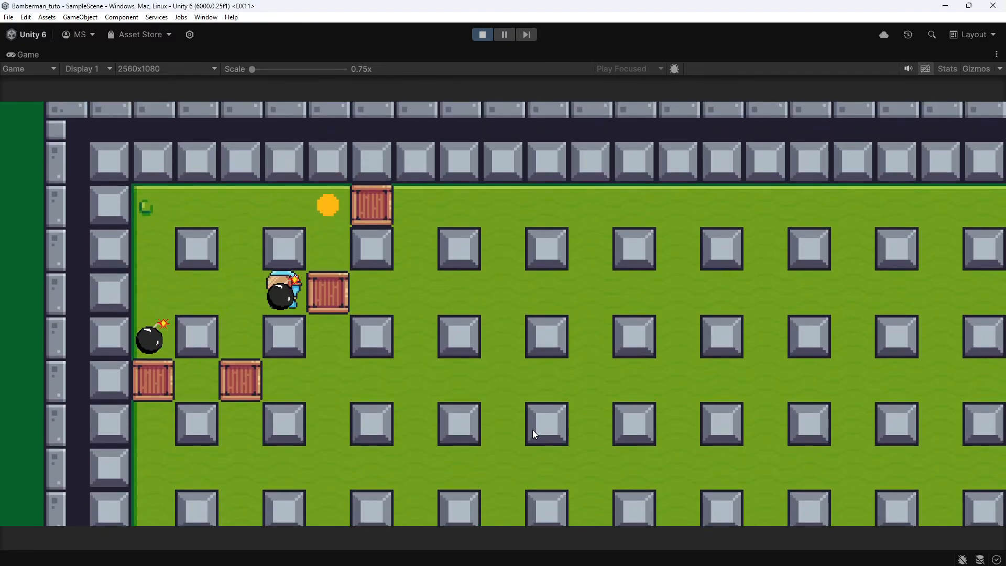
Bomb the remaining crates while testing the player near explosions, then end the run and restore the editor layout
key(Up)
key(Right)
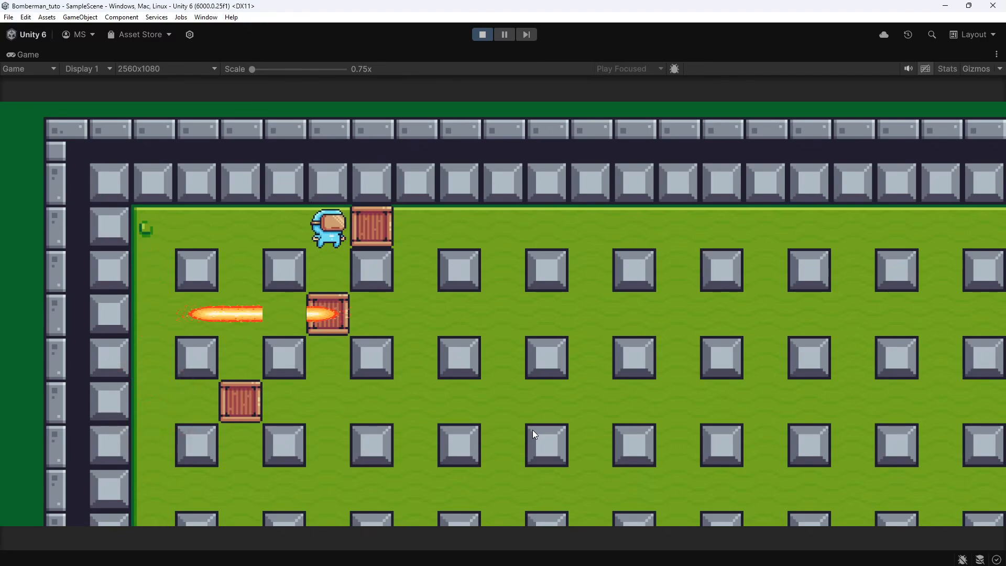
key(space)
key(Left)
key(Down)
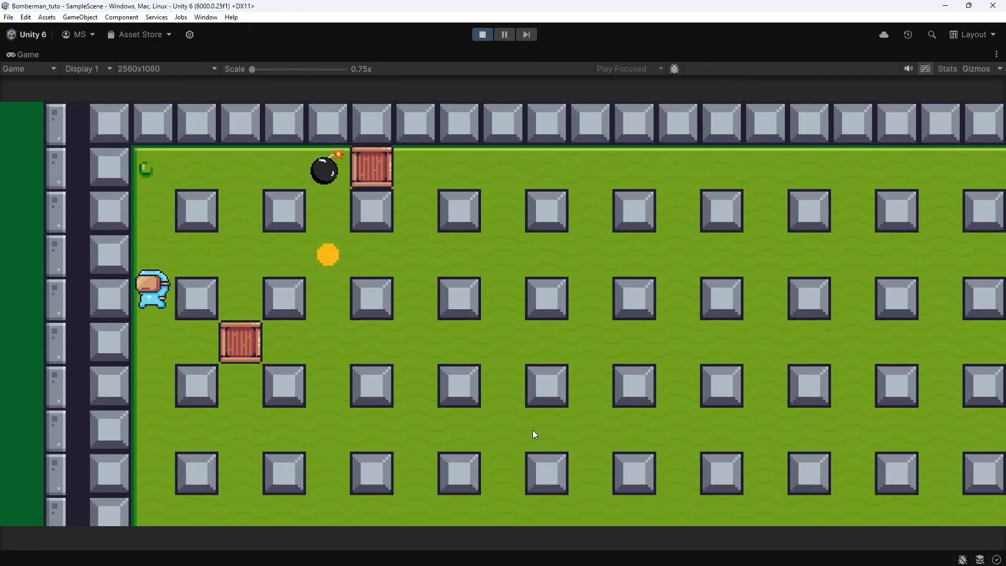
key(Up)
key(Right)
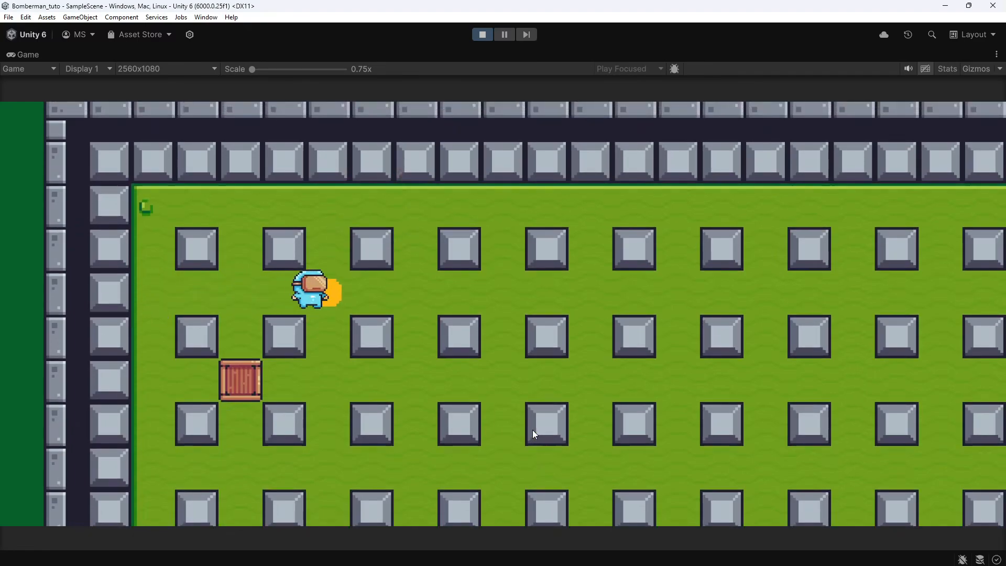
key(Down)
key(space)
key(Up)
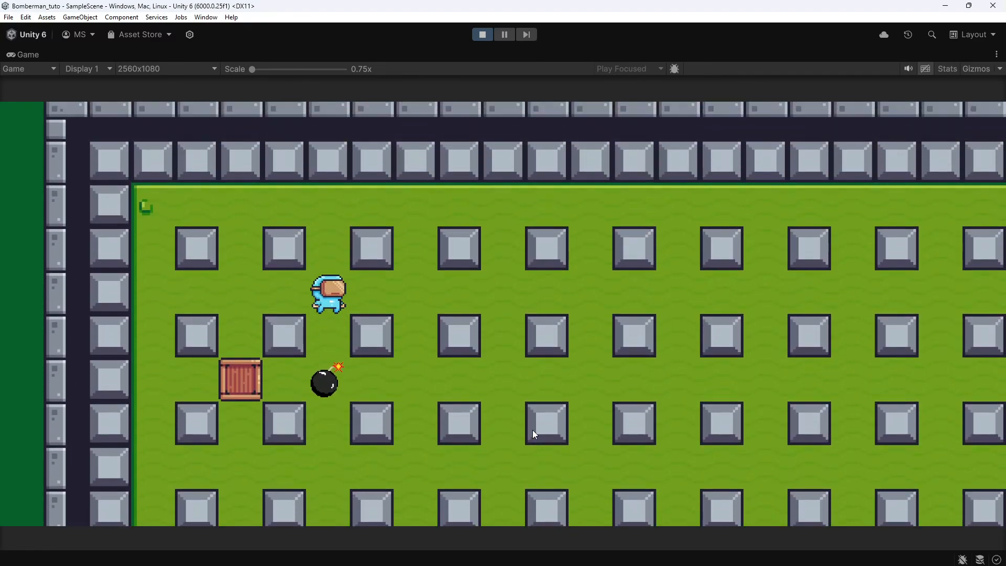
key(Left)
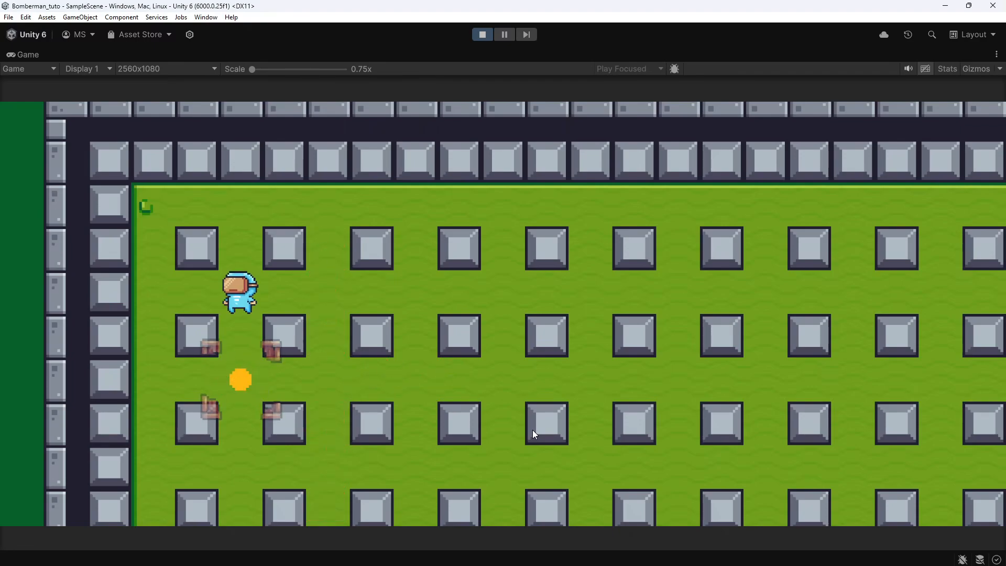
key(Down)
key(space)
key(Up)
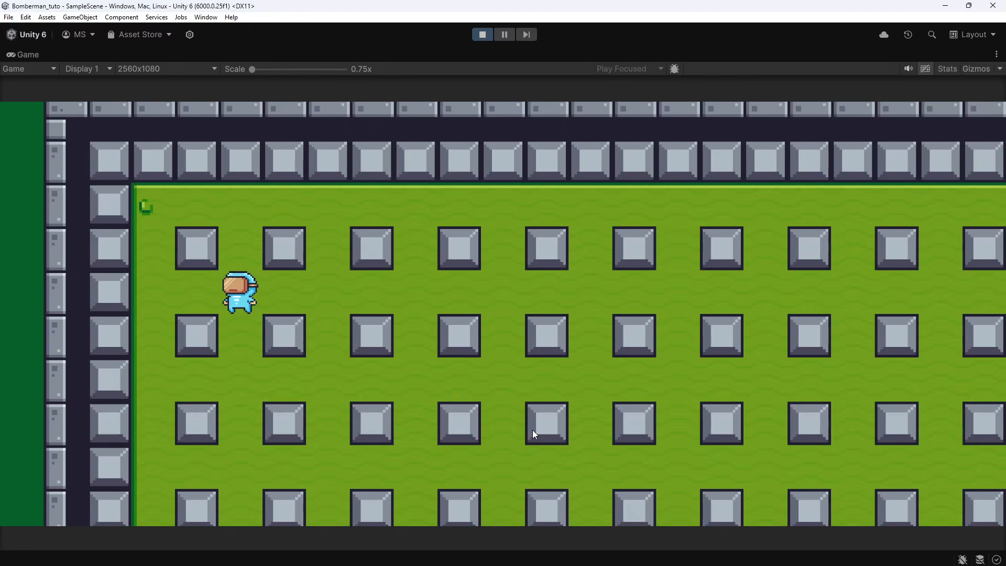
click(482, 35)
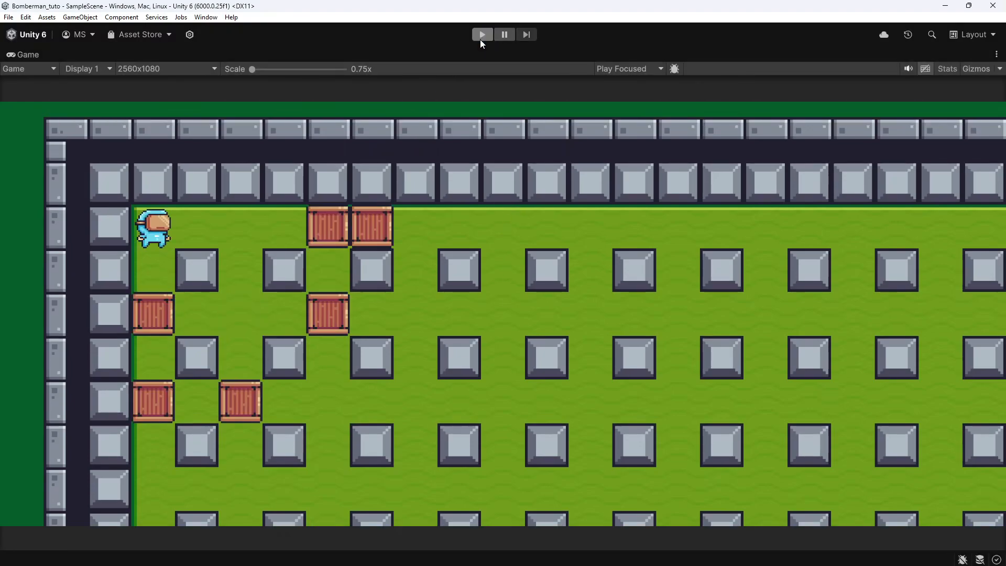
double_click(8, 56)
Review the "Explosion" tag check in the OnTriggerEnter2D method of PlayerMovementController.cs in the code editor
key(alt+Tab)
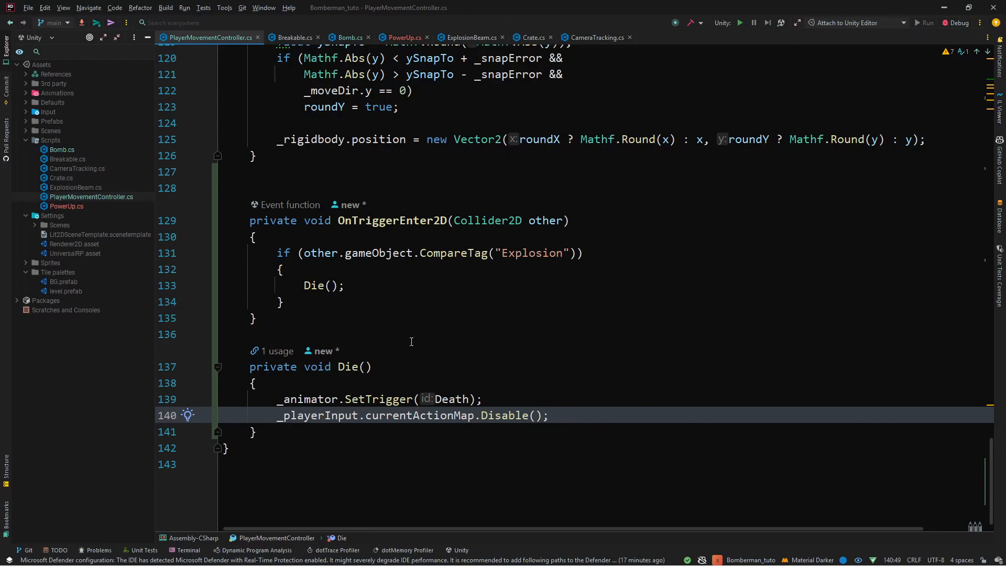
click(457, 264)
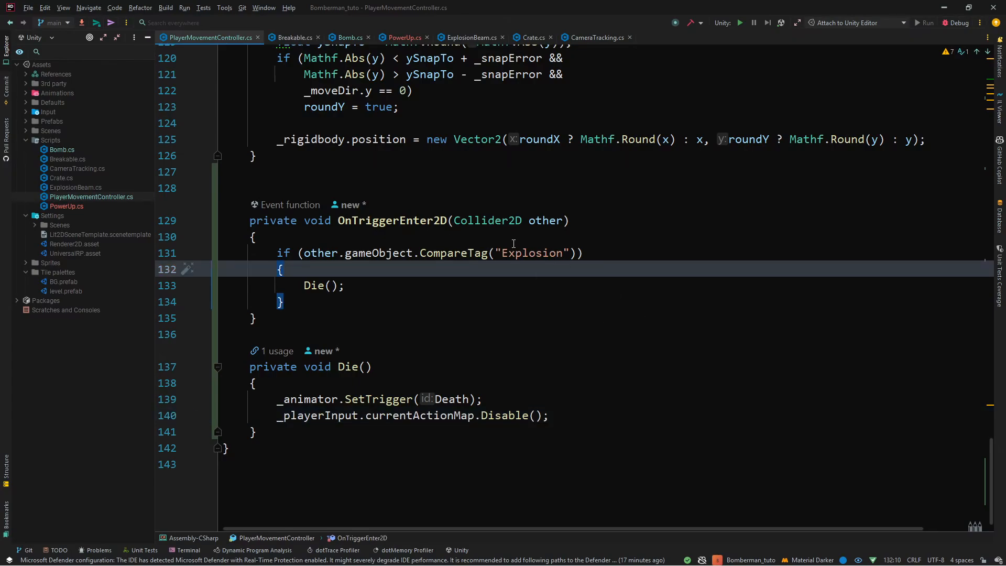
click(522, 252)
key(alt+Tab)
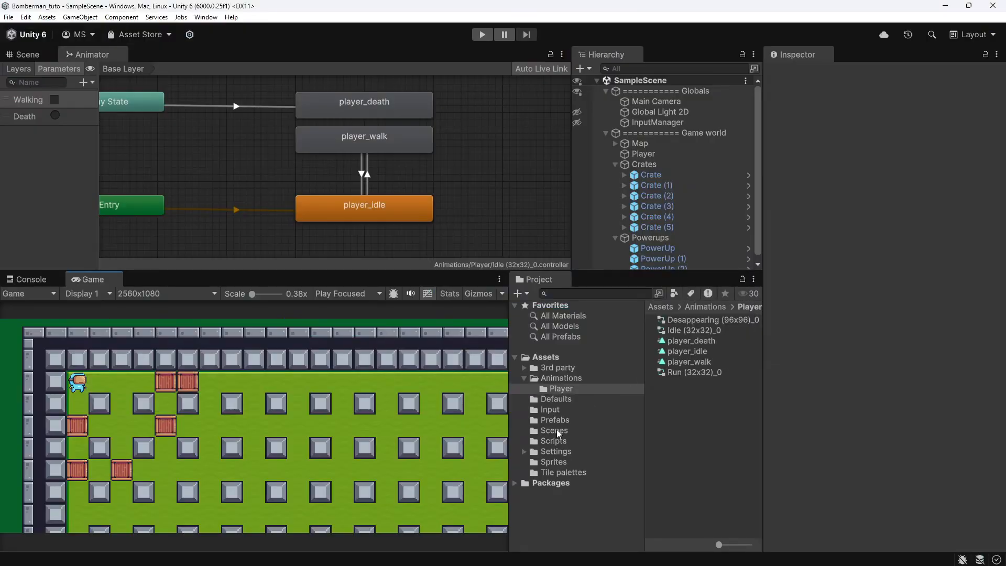
key(alt+Tab)
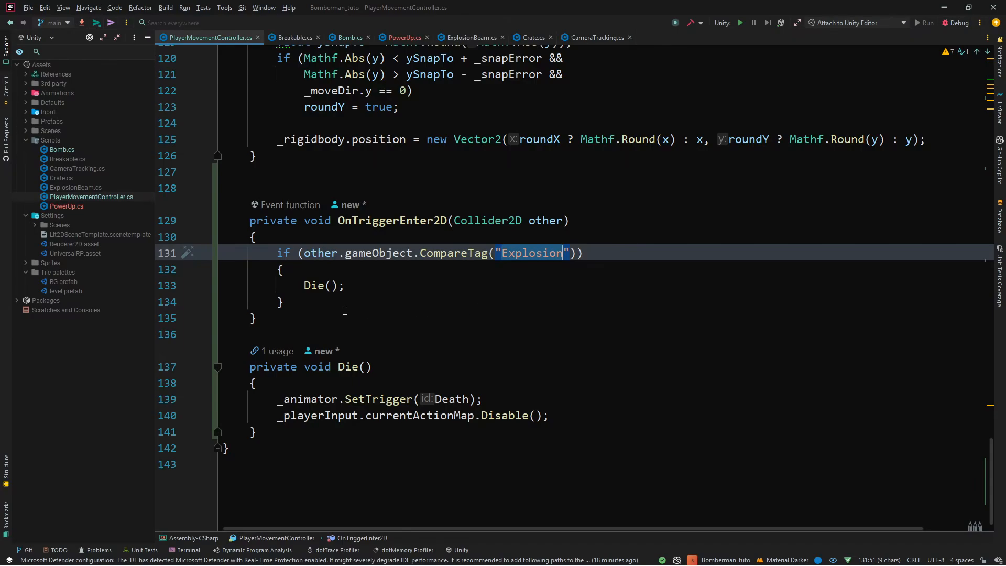
Switch to Unity and examine the Layer Collision Matrix in the project's Physics settings
key(alt+Tab)
click(46, 17)
mouse_move(28, 22)
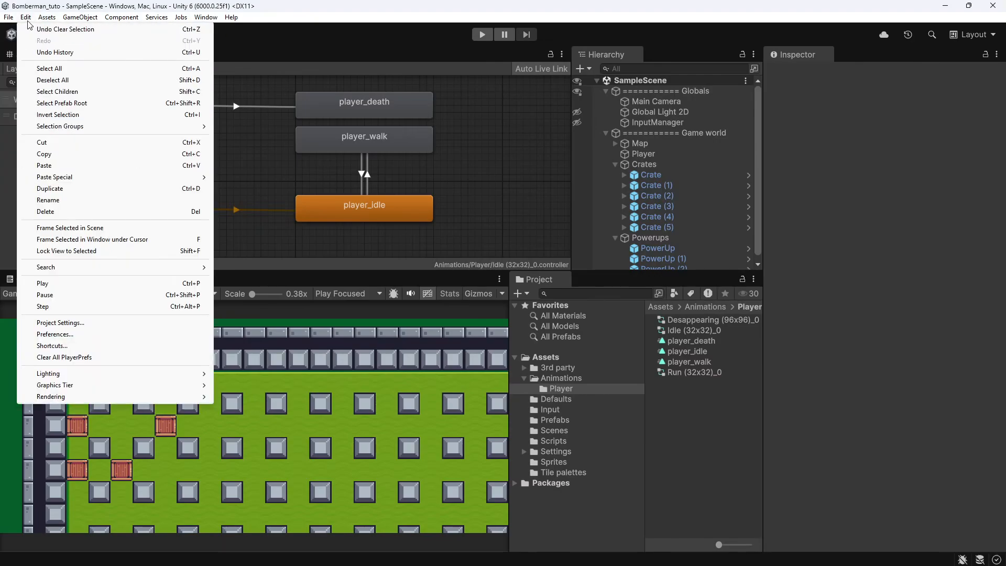
click(60, 323)
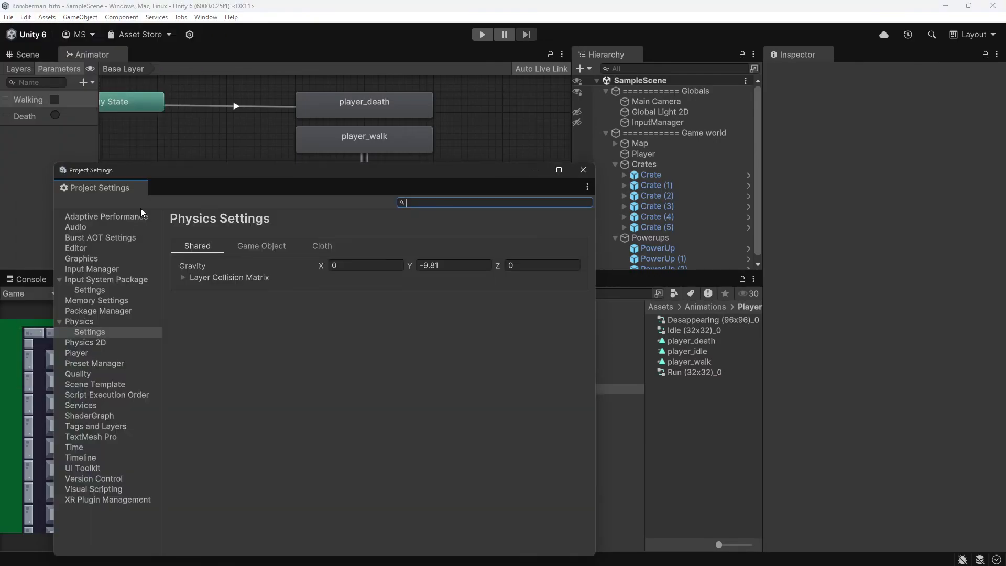
click(228, 279)
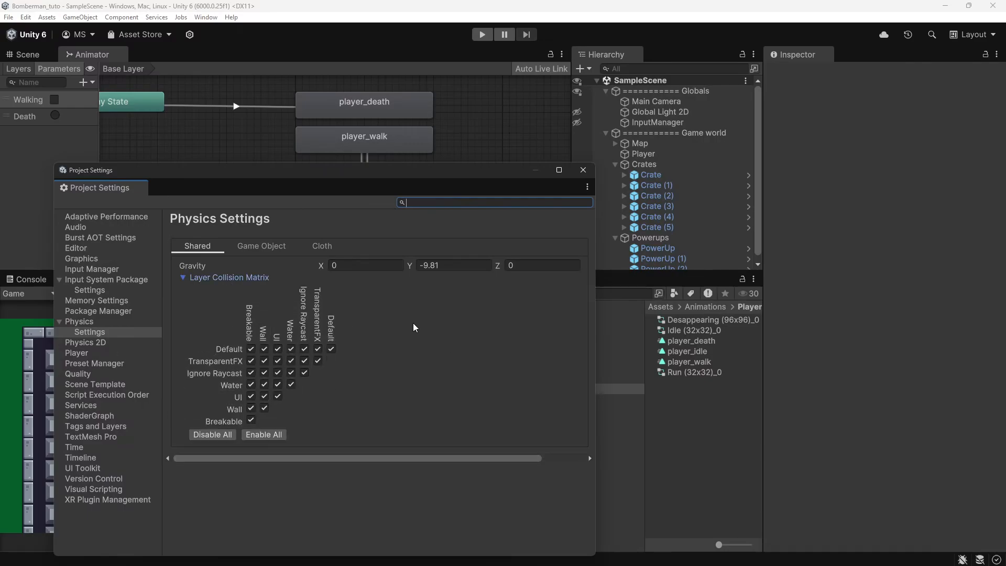
click(583, 170)
Return to the code editor and search PlayerMovementController.cs for other uses of OnTriggerEnter2D
key(alt+Tab)
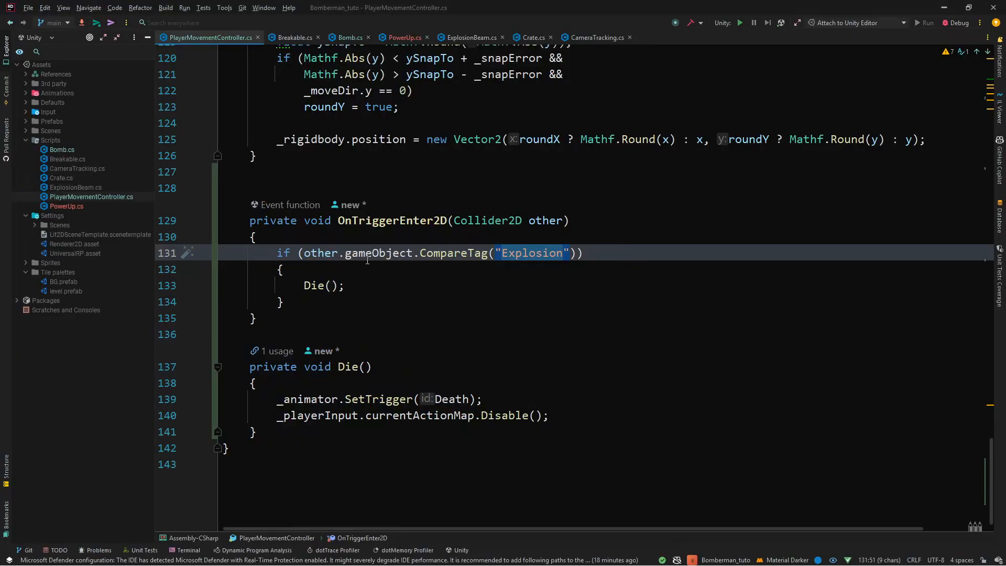
click(526, 265)
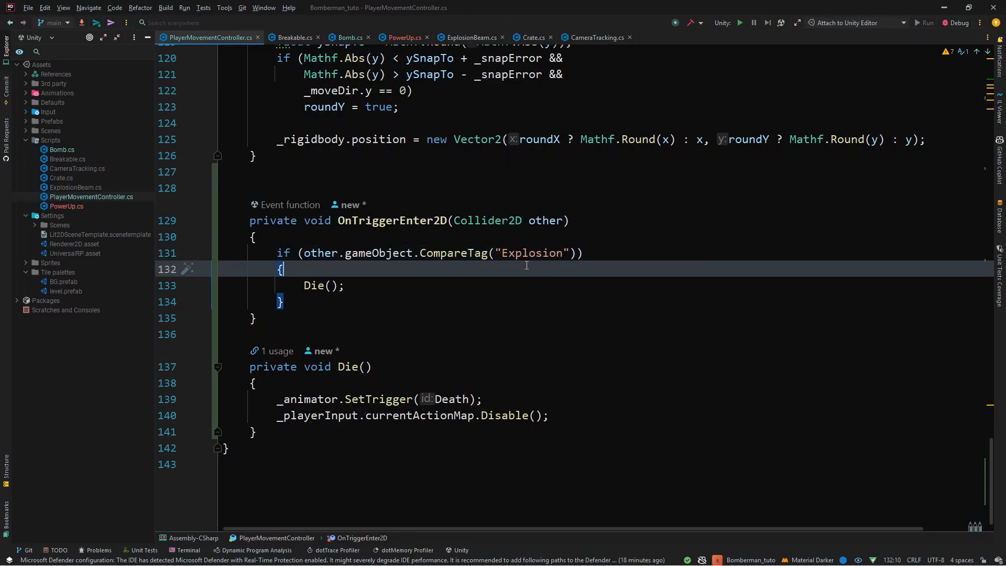
double_click(399, 220)
key(ctrl+f)
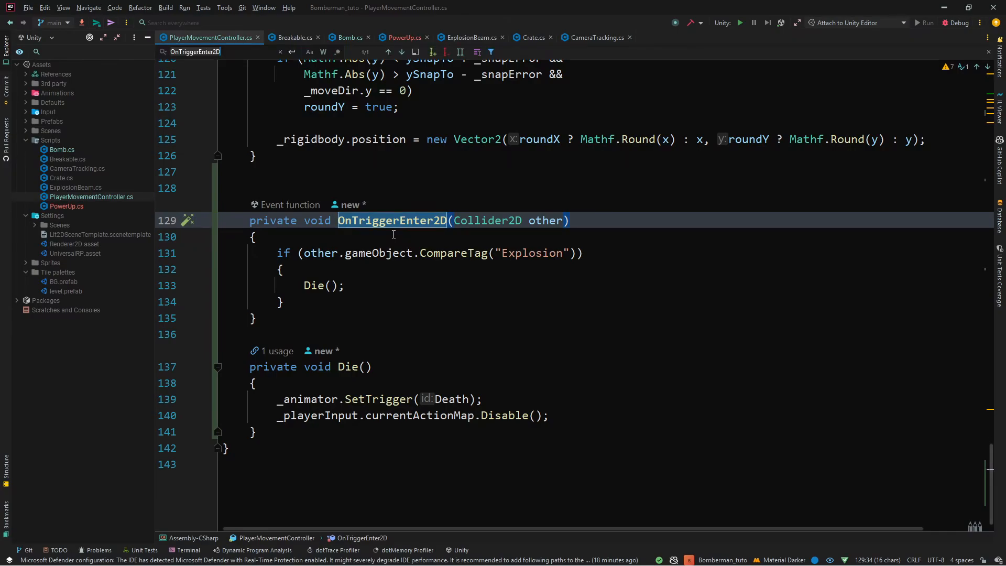
scroll(393, 234, up, 3)
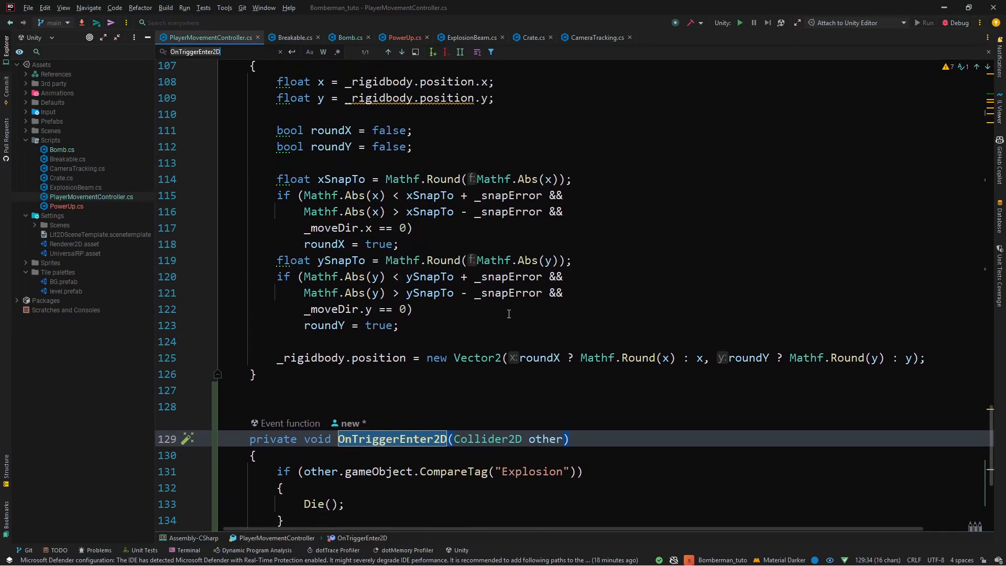
scroll(523, 304, down, 1)
click(579, 318)
key(Escape)
Add the line Debug.Log("enter trigger"); at the start of the OnTriggerEnter2D method, before the tag check
click(517, 337)
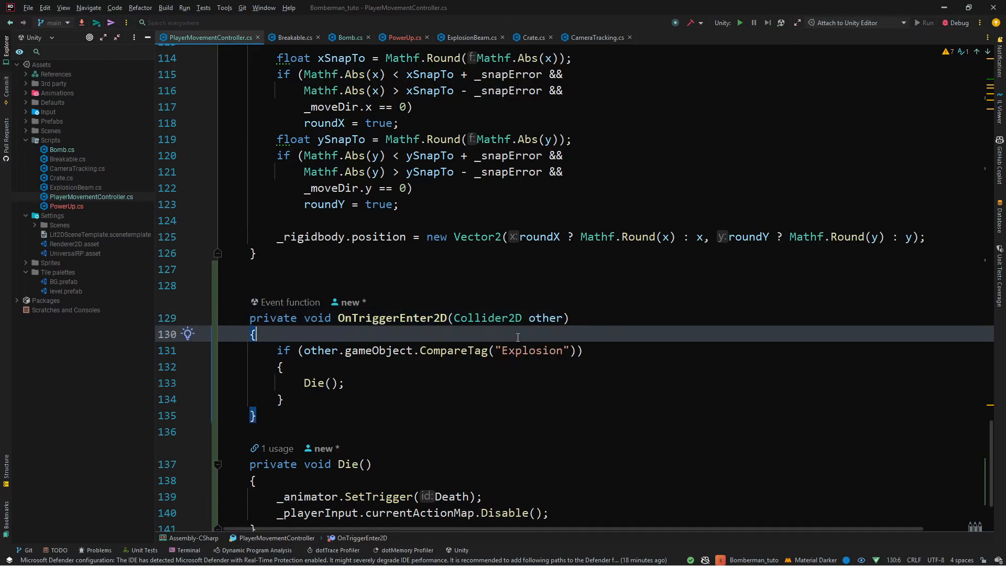
key(Return)
text(De)
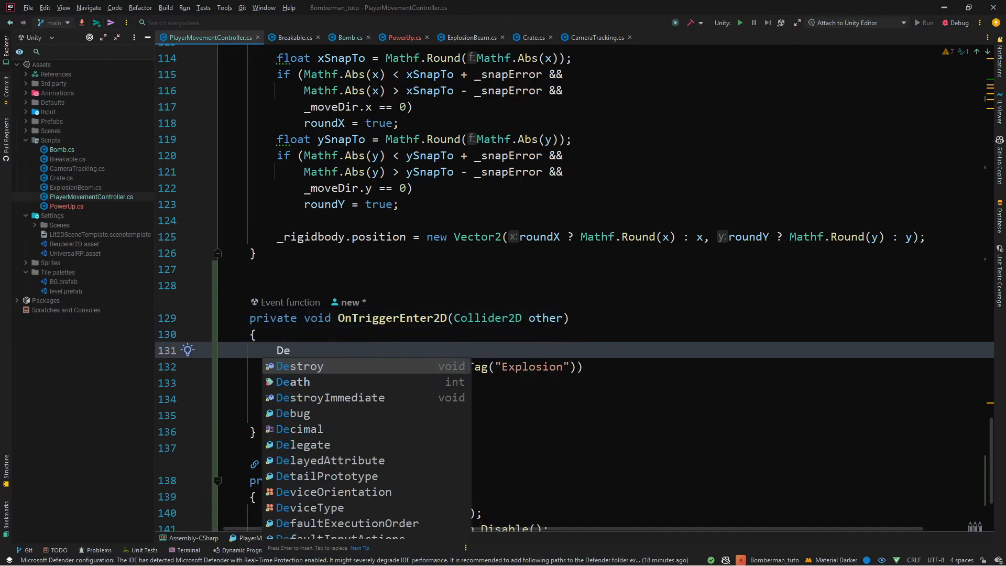
text(bug.)
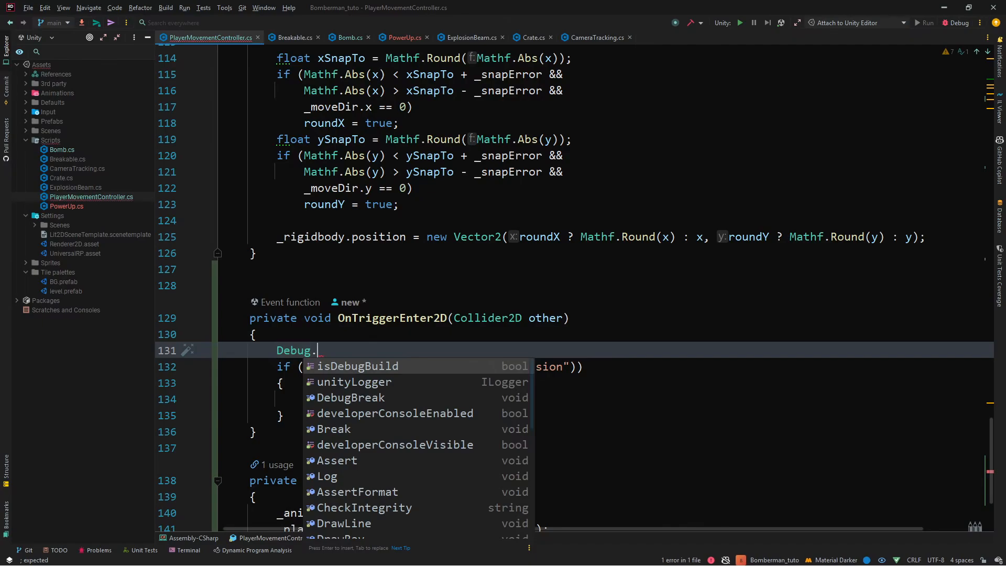
text(k)
key(BackSpace)
text(l)
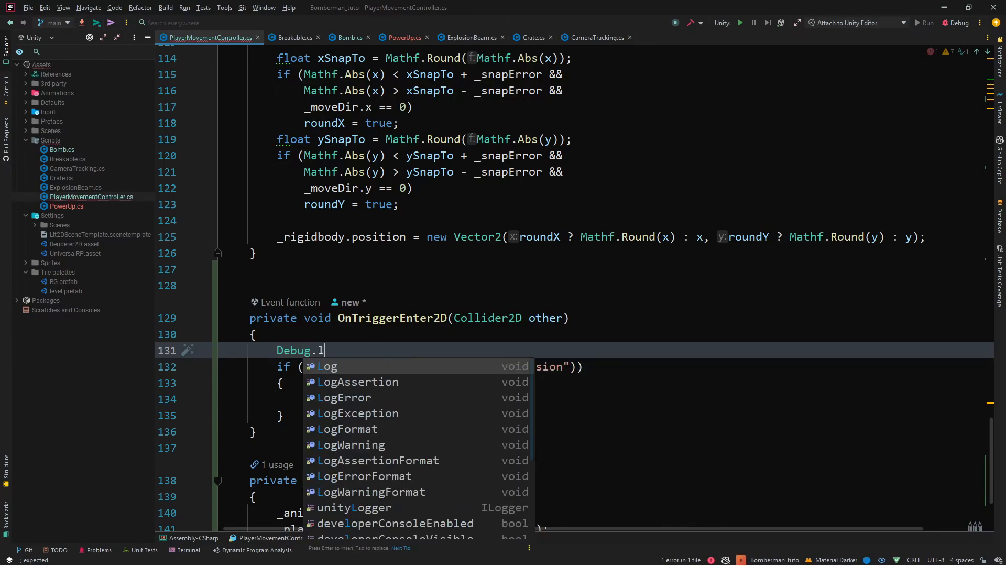
key(Return)
text("")
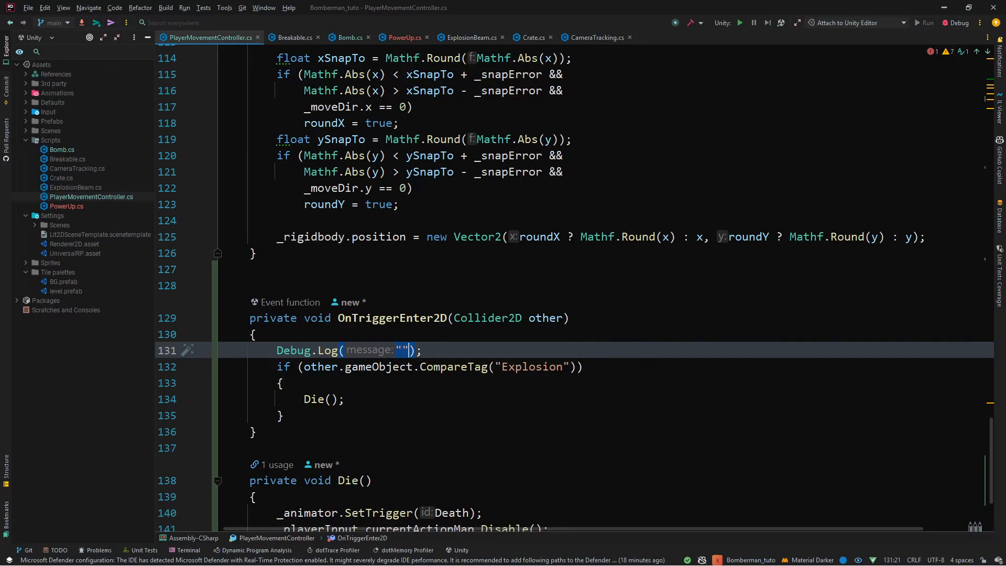
text(enter ti)
key(BackSpace)
text(rigger)
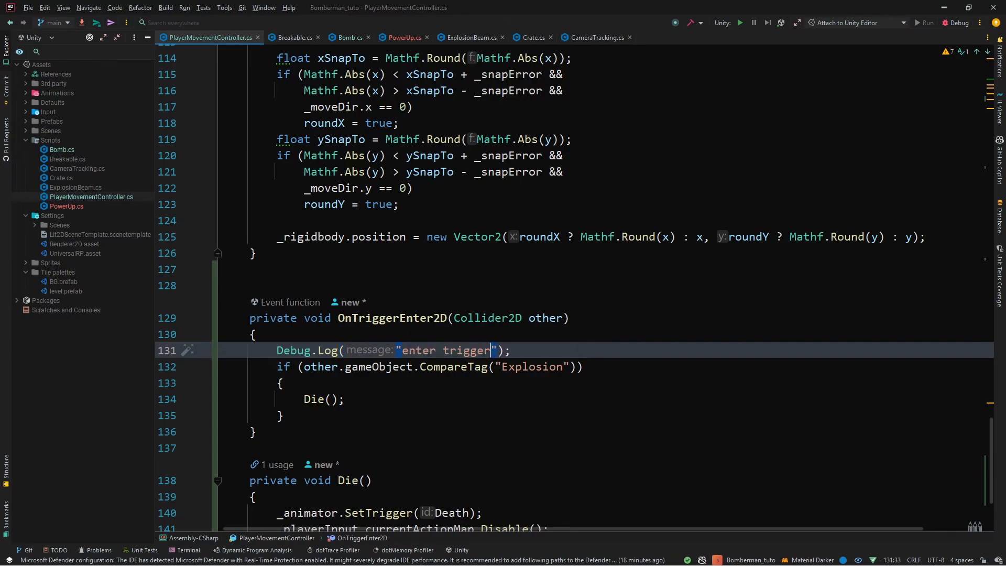
Switch to Unity, run the game in a maximized Game view, and test the trigger logging with a bomb
key(alt+Tab)
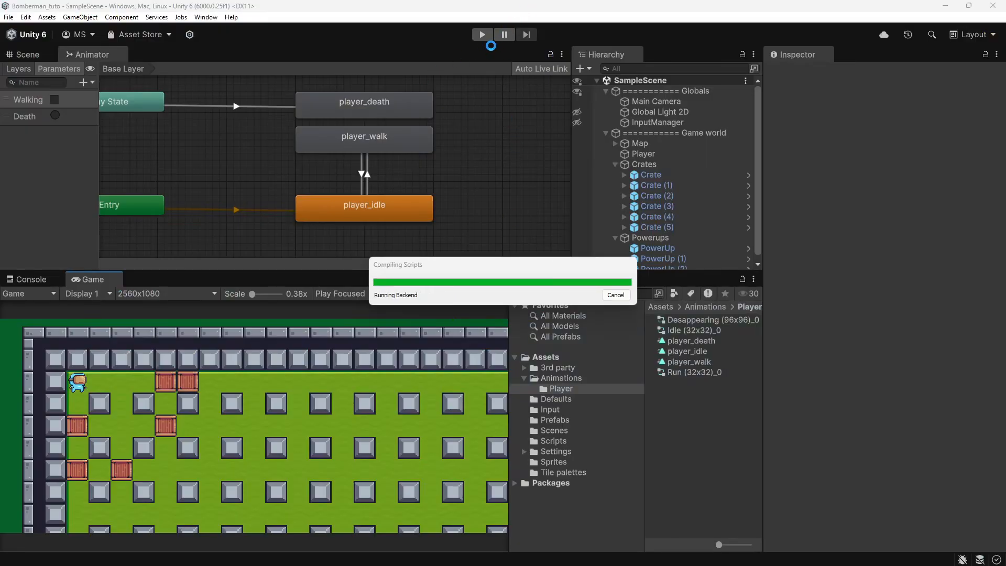
click(482, 32)
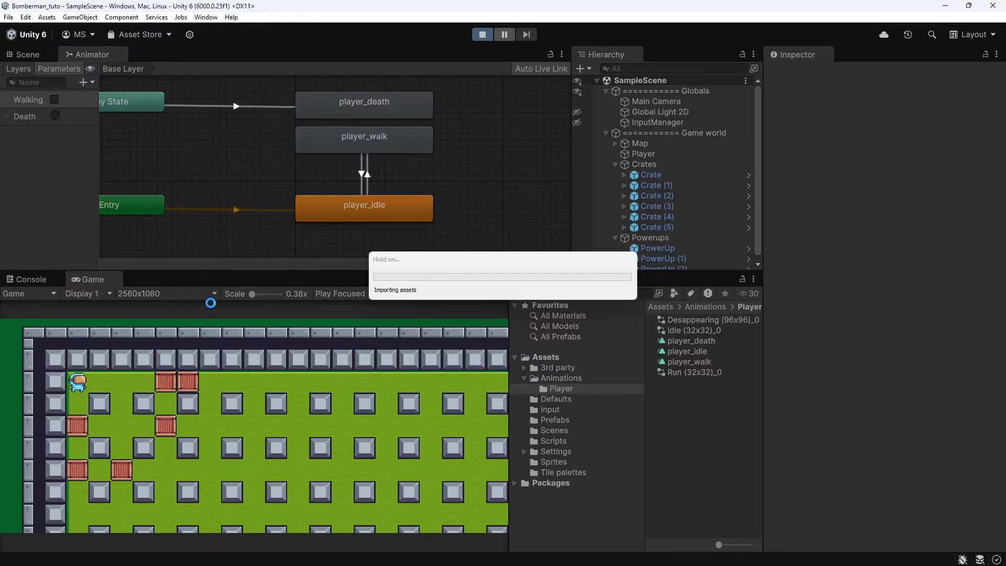
double_click(96, 278)
key(Right)
key(space)
key(Left)
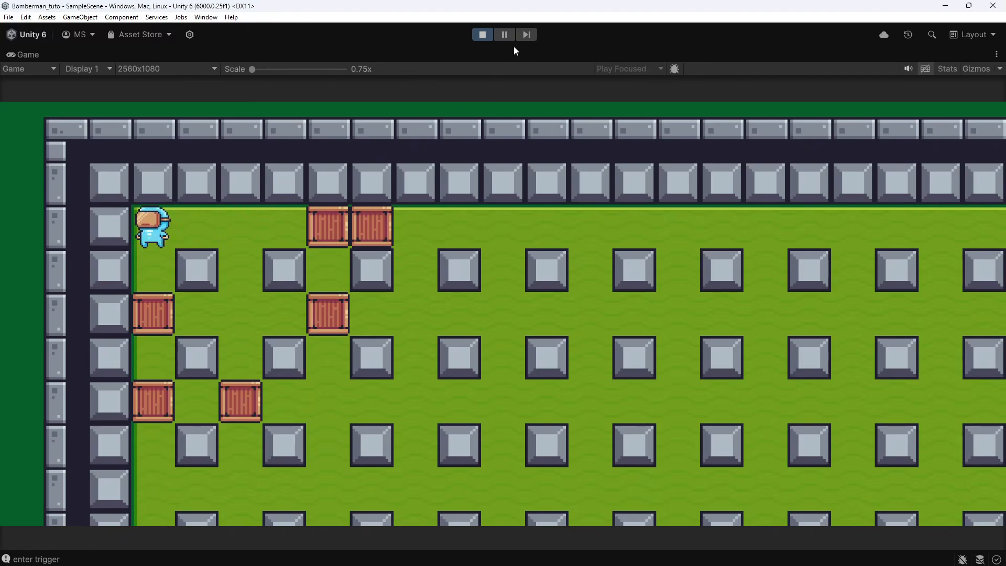
Stop the game, return to the code editor, and re-enter "Explosion" as the tag compared in OnTriggerEnter2D
click(482, 34)
key(alt+Tab)
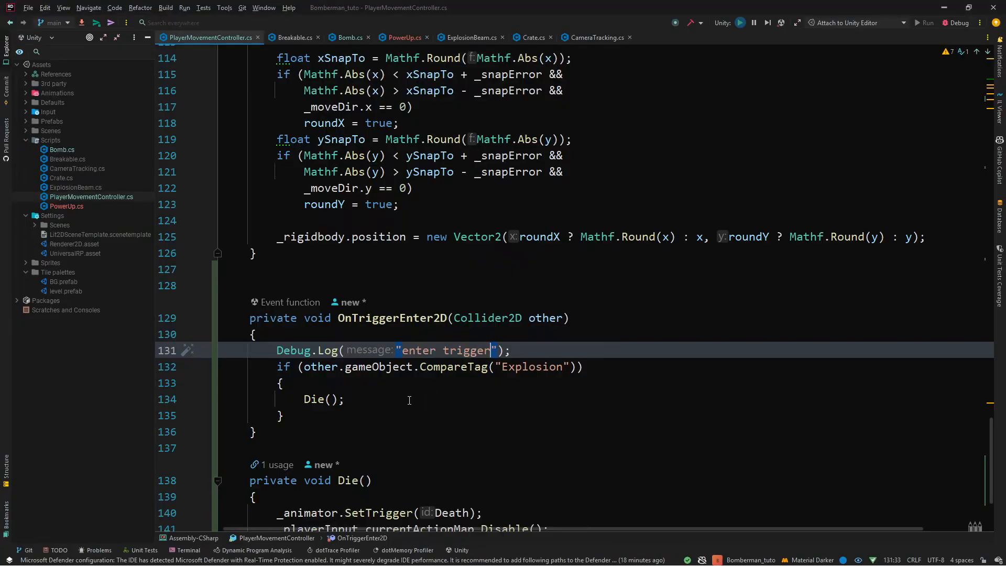
drag(299, 366, 638, 364)
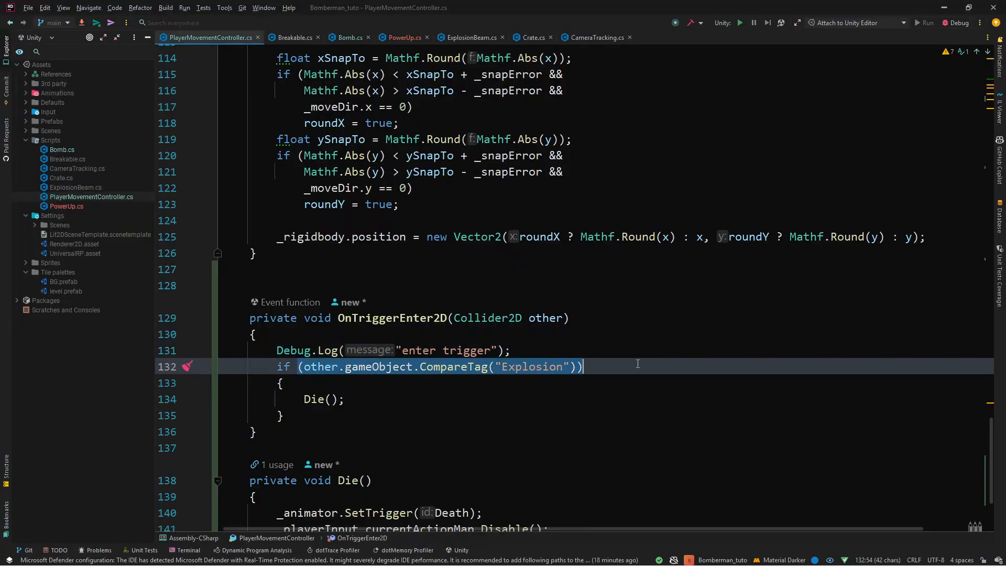
click(492, 335)
double_click(532, 366)
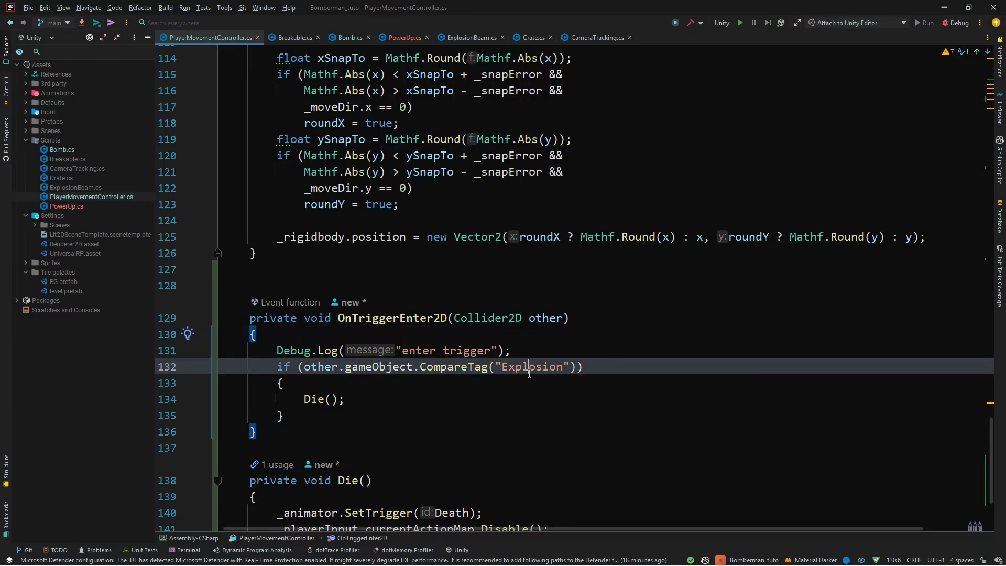
text(Ex)
key(Return)
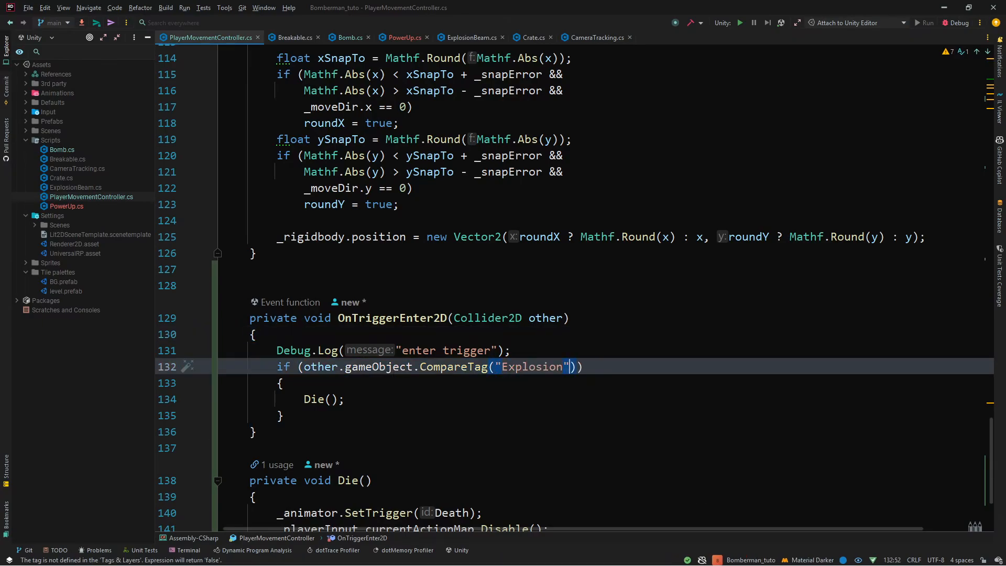
click(500, 396)
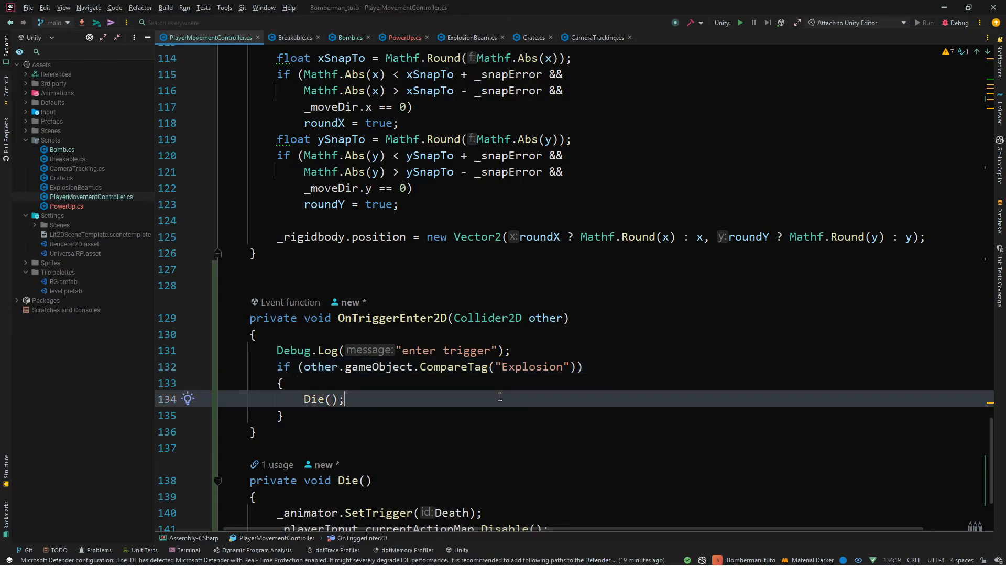
Check the Die method's SetTrigger call and the Unity console log, and return to the code editor
scroll(499, 396, down, 2)
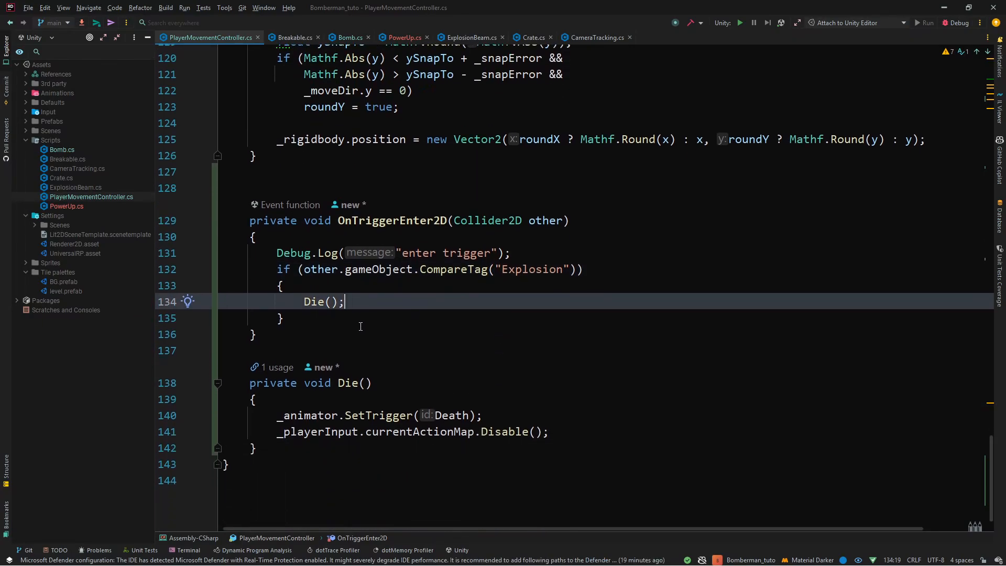
double_click(382, 414)
key(alt+Tab)
click(191, 561)
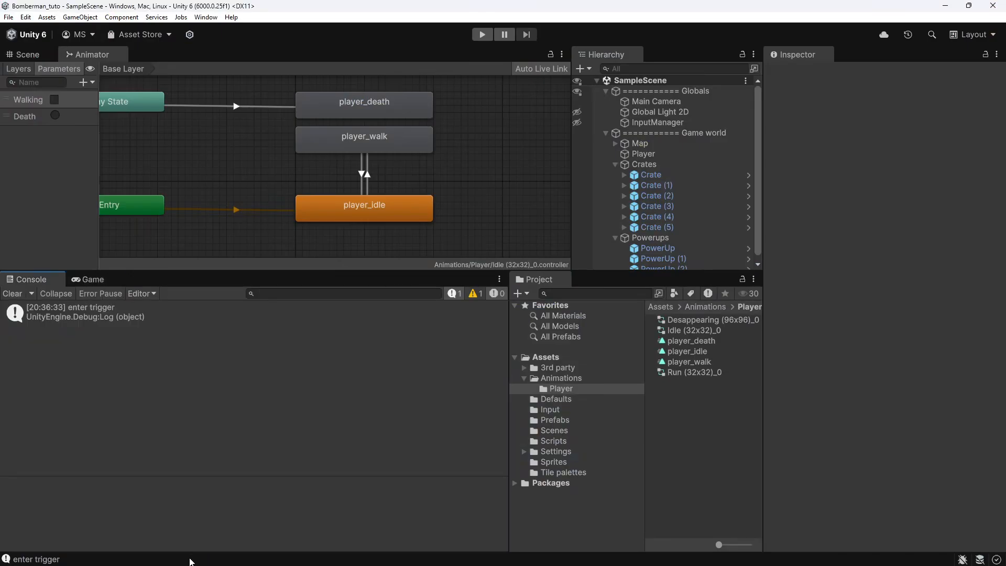
click(87, 281)
key(alt+Tab)
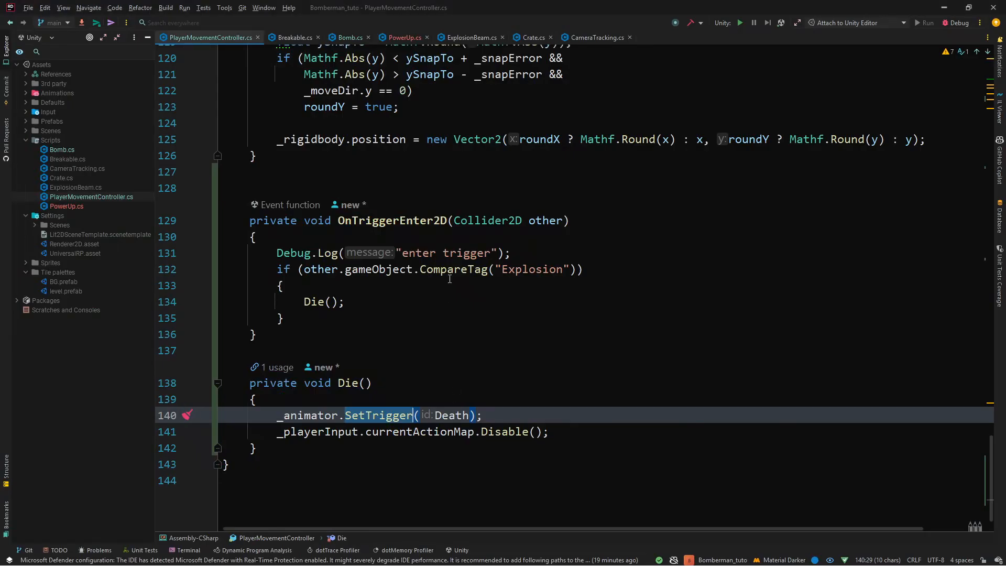
Move the Debug.Log line inside the Explosion tag check, directly before the Die() call
drag(525, 241, 541, 251)
key(ctrl+c)
key(BackSpace)
click(414, 267)
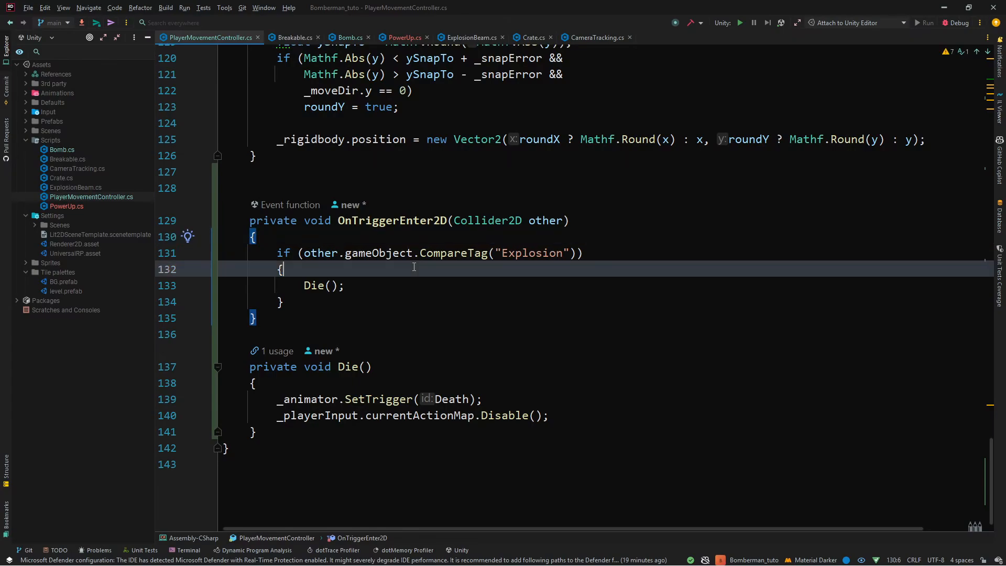
key(ctrl+v)
Extend the logged message to "enter trigger Explosion", copying the word from the tag check
click(540, 242)
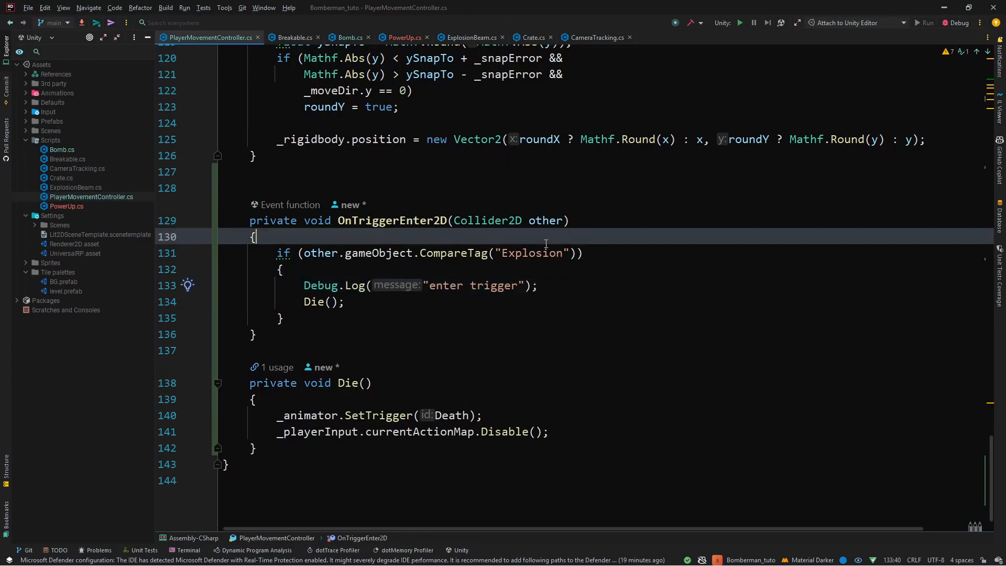
double_click(537, 252)
key(ctrl+c)
click(519, 296)
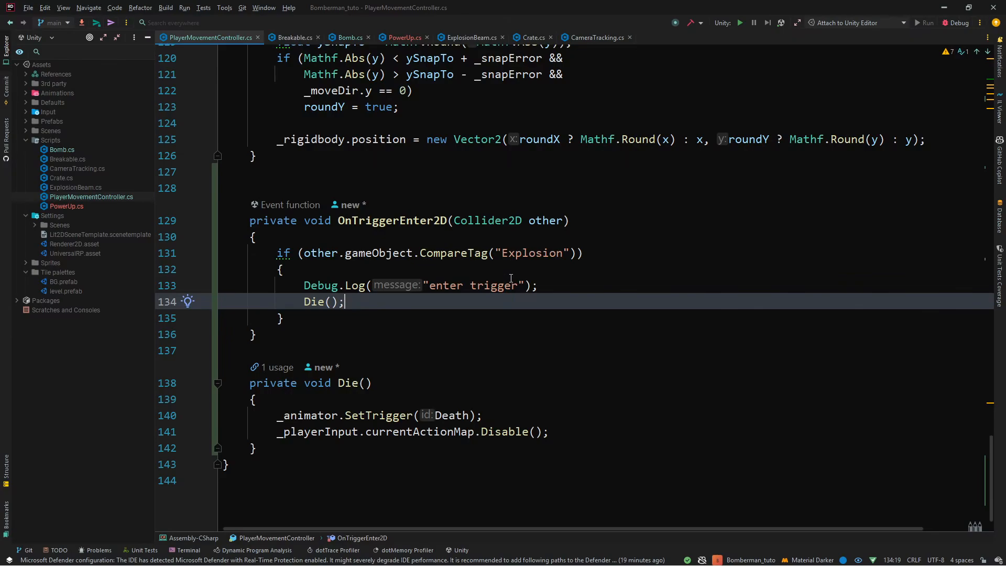
click(524, 286)
key(ctrl+v)
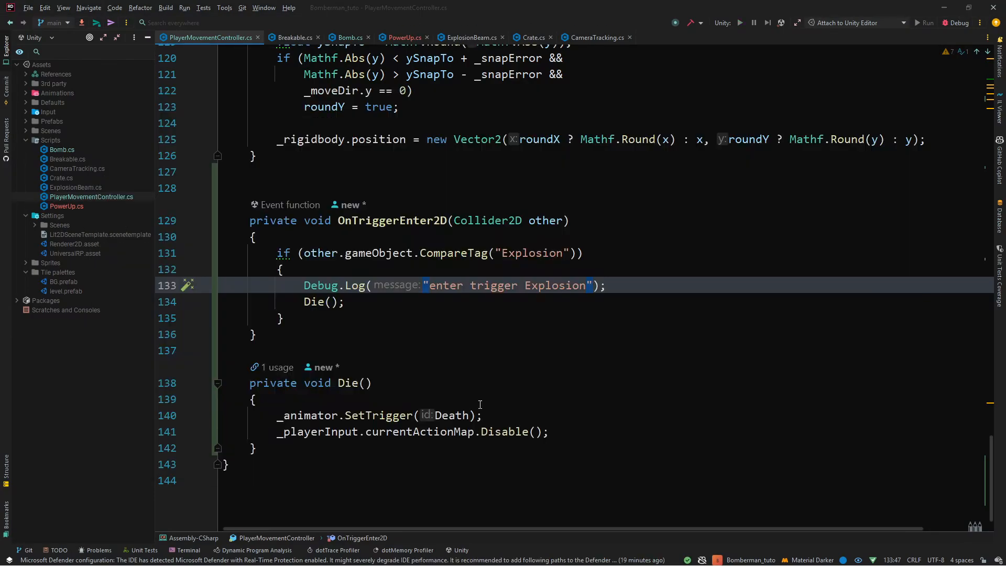
Switch to Unity, run the game to test the player against a bomb's explosion, and check and clear the console
key(alt+Tab)
key(alt+Tab)
click(400, 302)
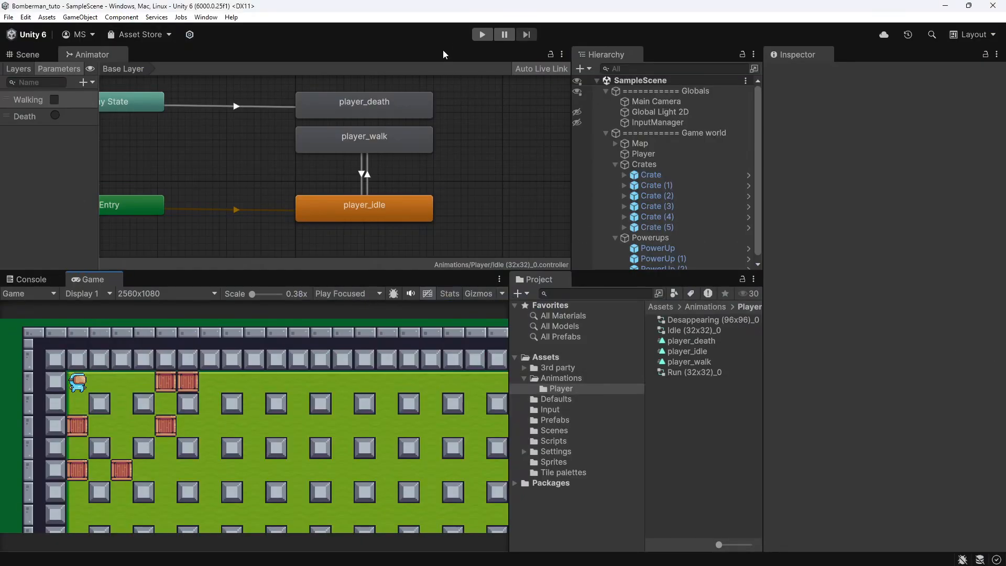
click(482, 35)
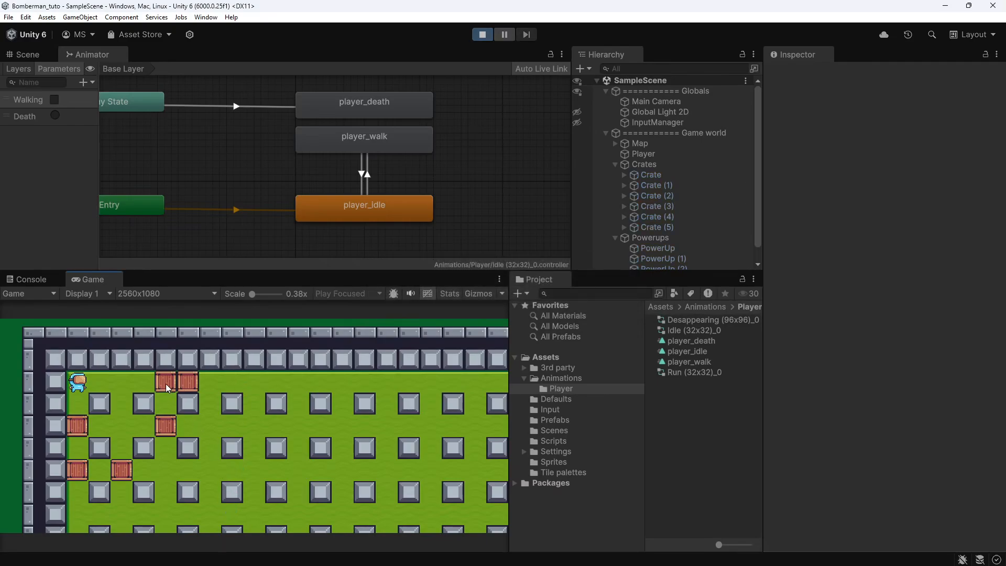
key(d)
key(space)
key(a)
key(s)
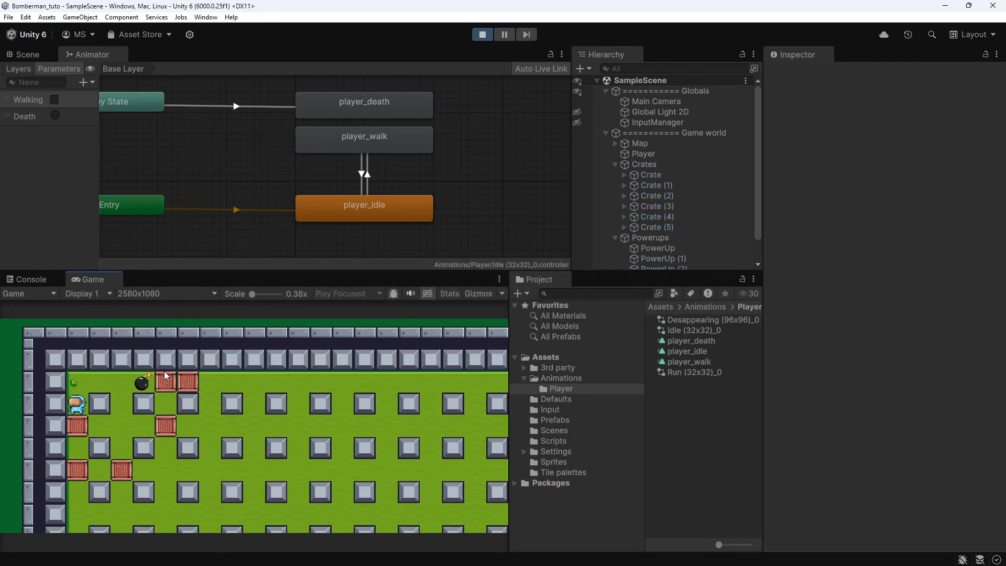
key(w)
key(d)
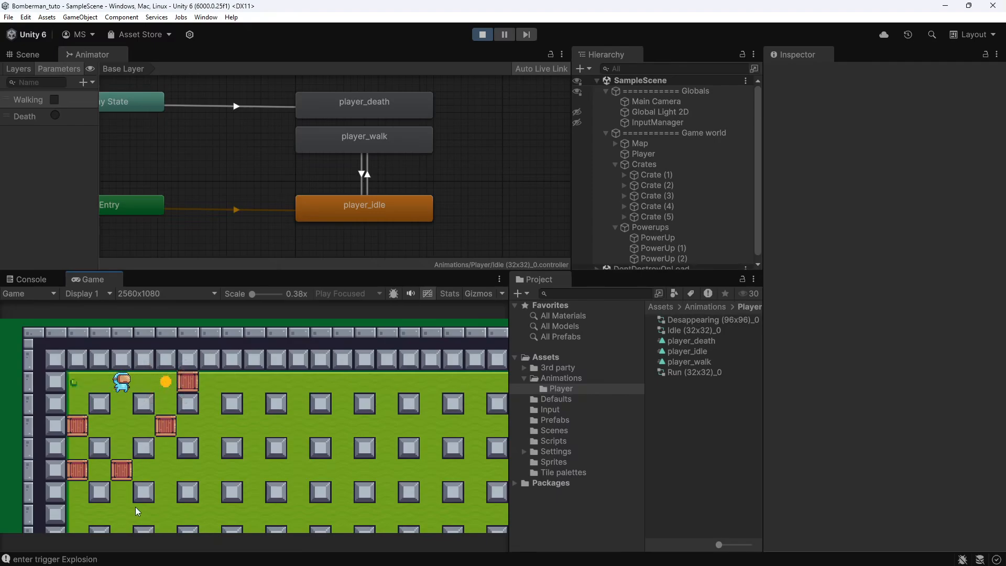
click(114, 560)
click(12, 293)
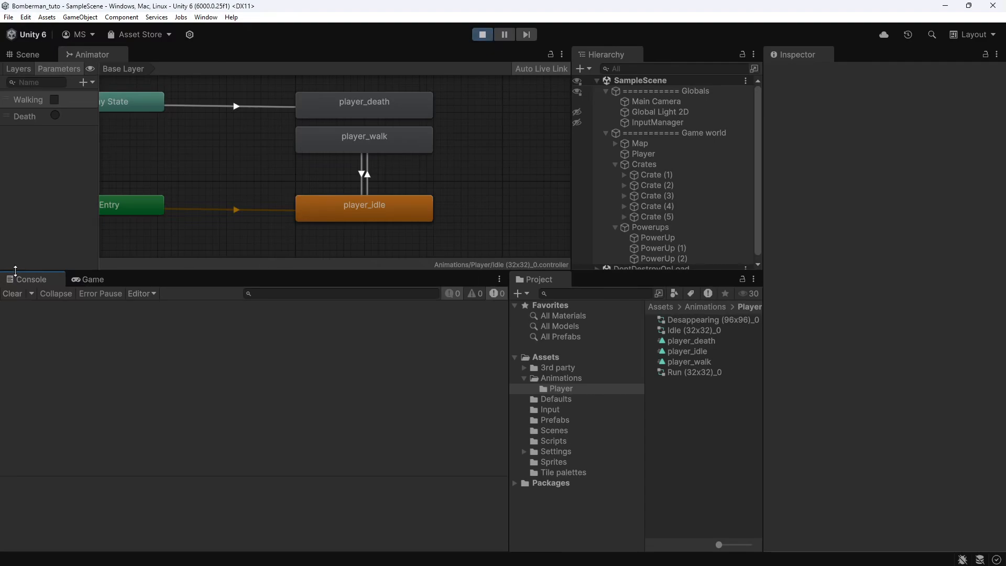
Stop the game and give the Any State to player_death transition exit time 0, transition duration 0, no fixed duration and Has Exit Time off
click(360, 108)
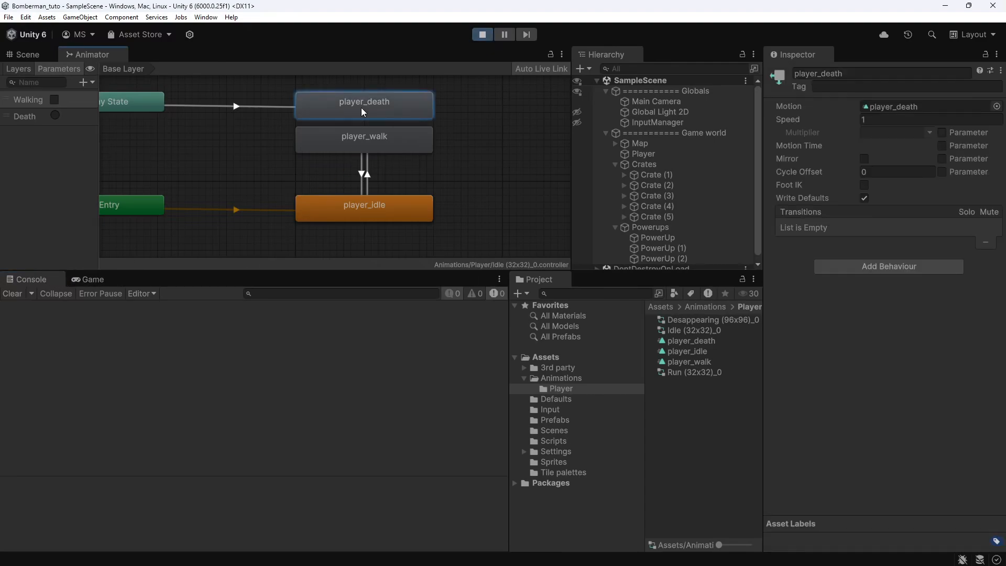
click(222, 108)
click(482, 34)
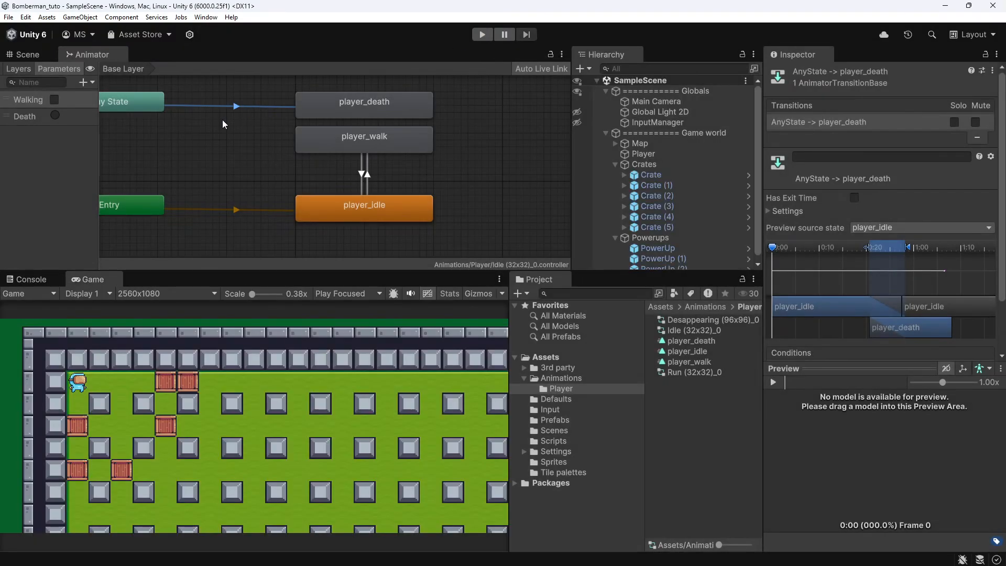
click(789, 212)
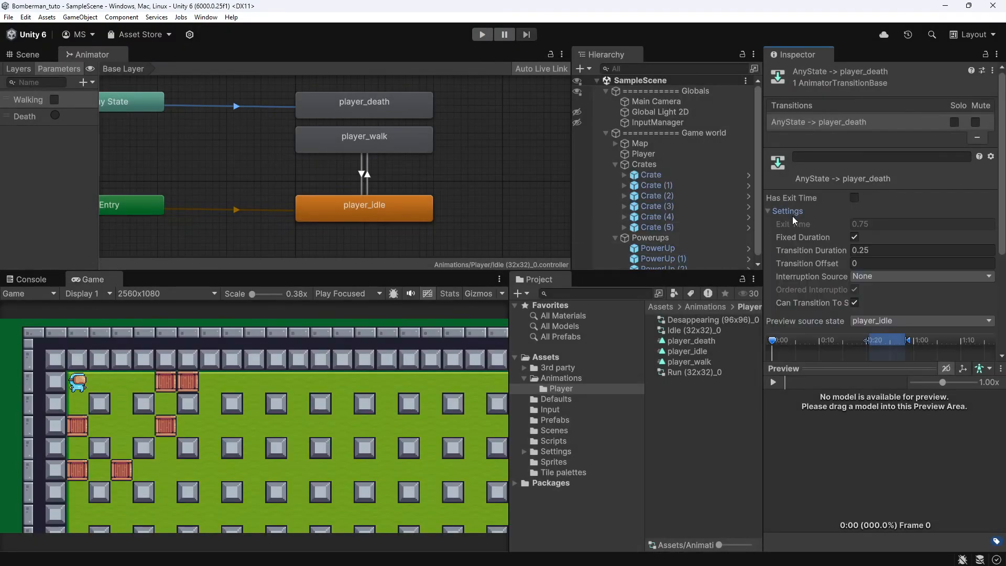
click(854, 198)
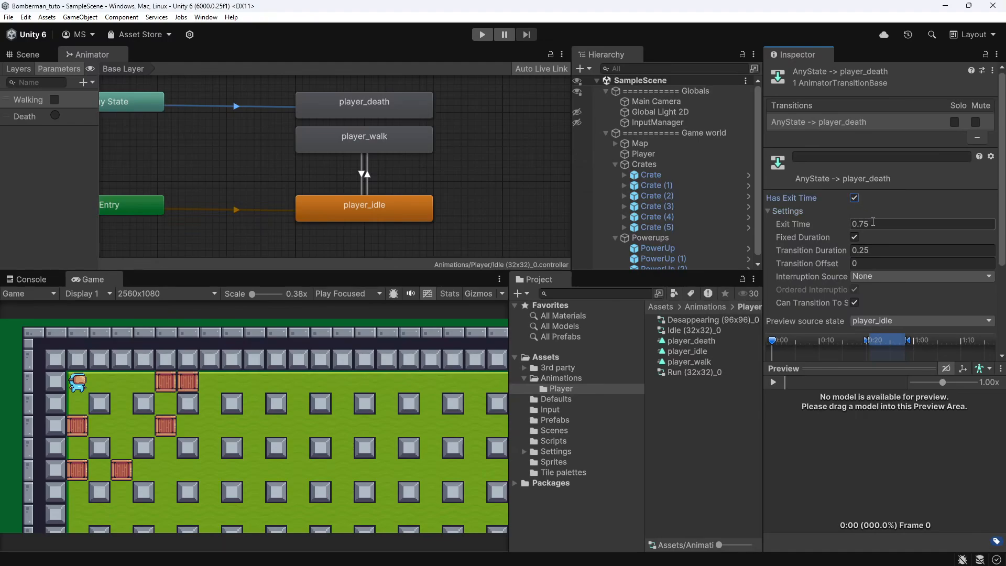
click(873, 224)
text(0)
key(space)
key(Tab)
text(0)
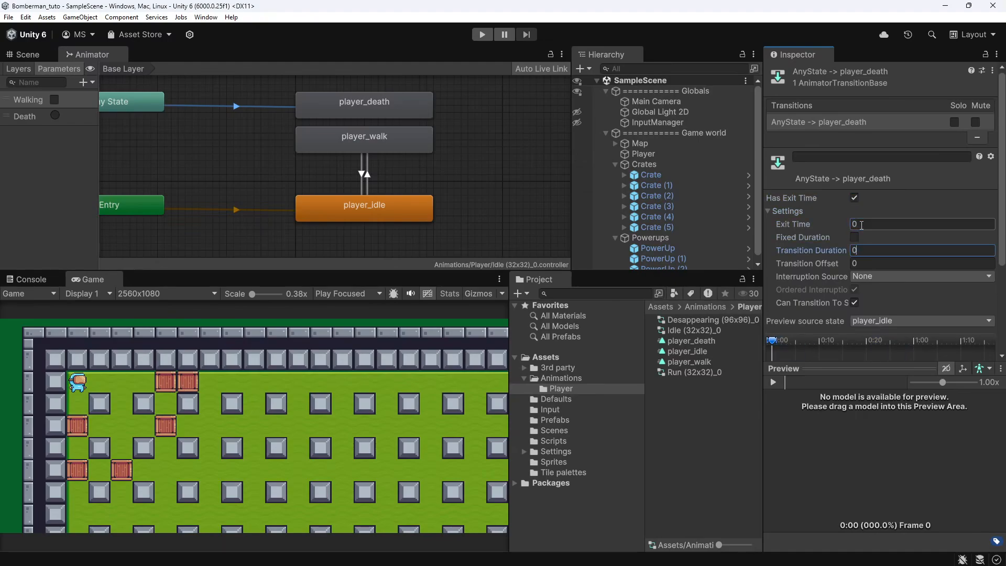
click(854, 198)
Add a condition using the Death trigger to the Any State to player_death transition
scroll(905, 187, down, 3)
scroll(966, 311, down, 3)
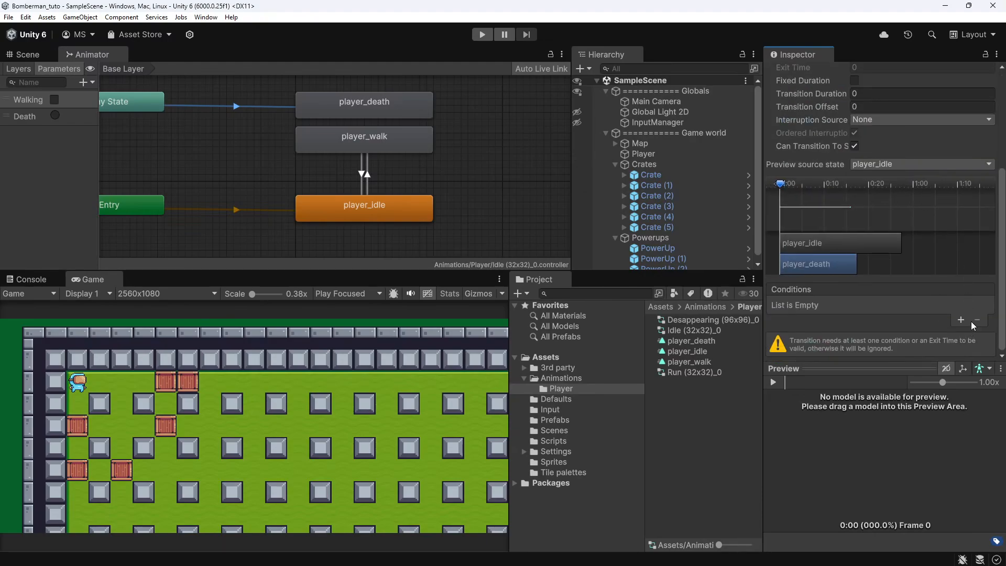
click(962, 321)
click(875, 330)
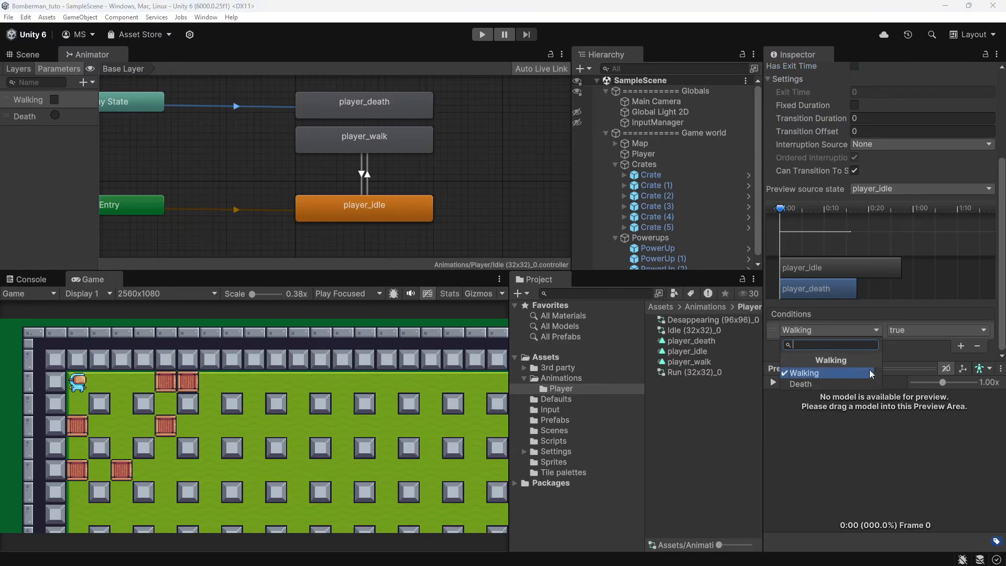
click(851, 383)
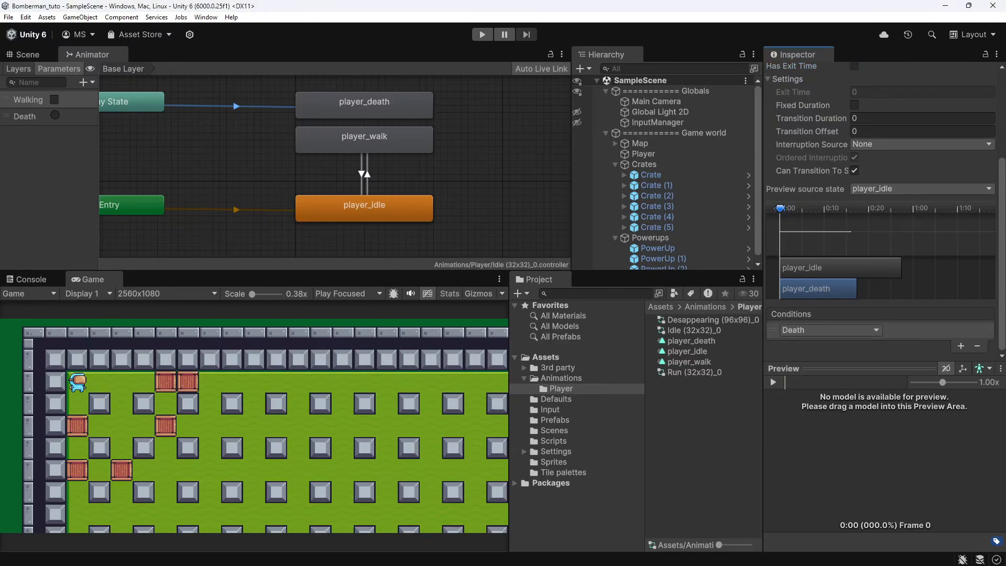
Run the game in a maximized Game view, test the death animation with a bomb, and return to the normal layout
click(103, 279)
click(109, 287)
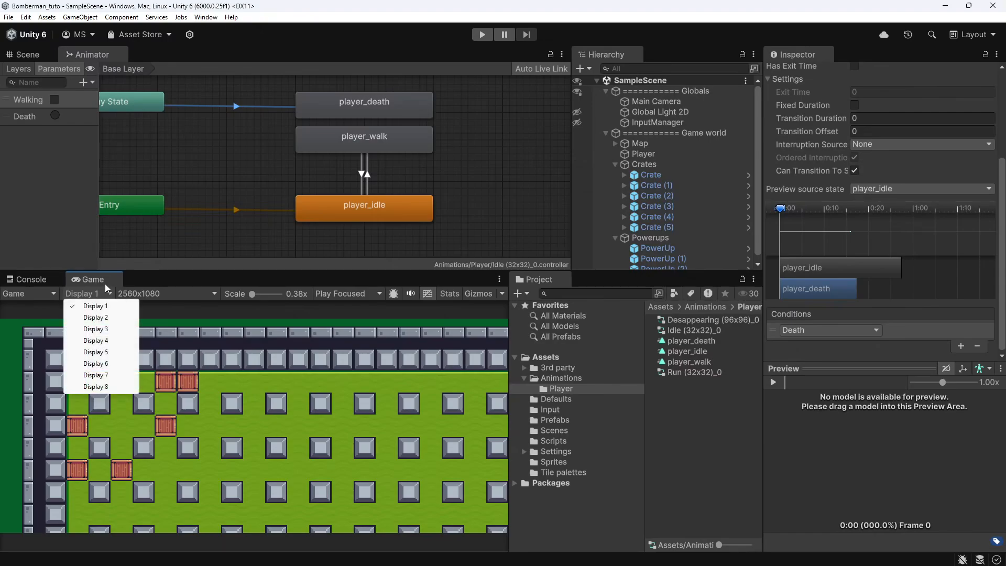
double_click(105, 284)
click(482, 34)
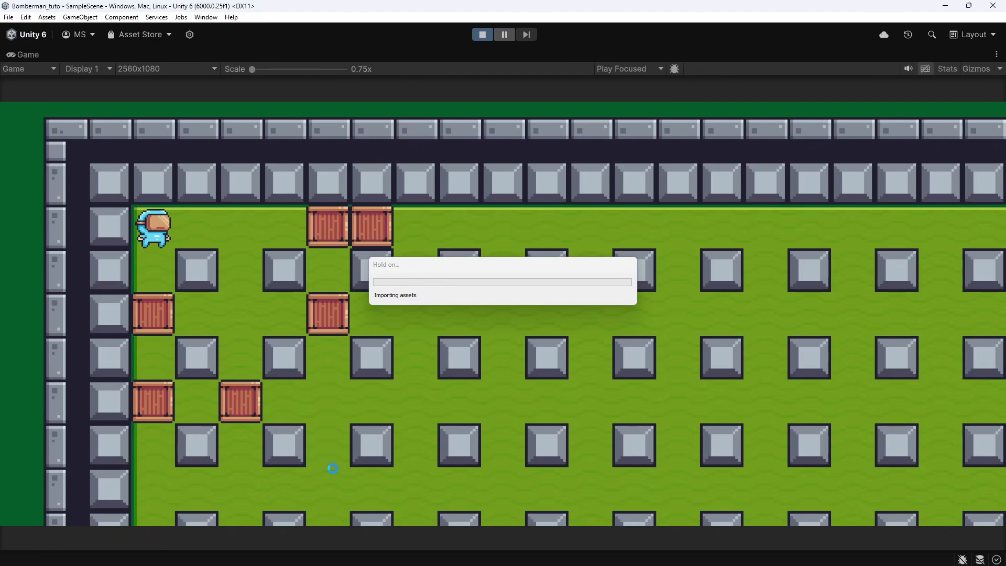
key(d)
key(space)
key(a)
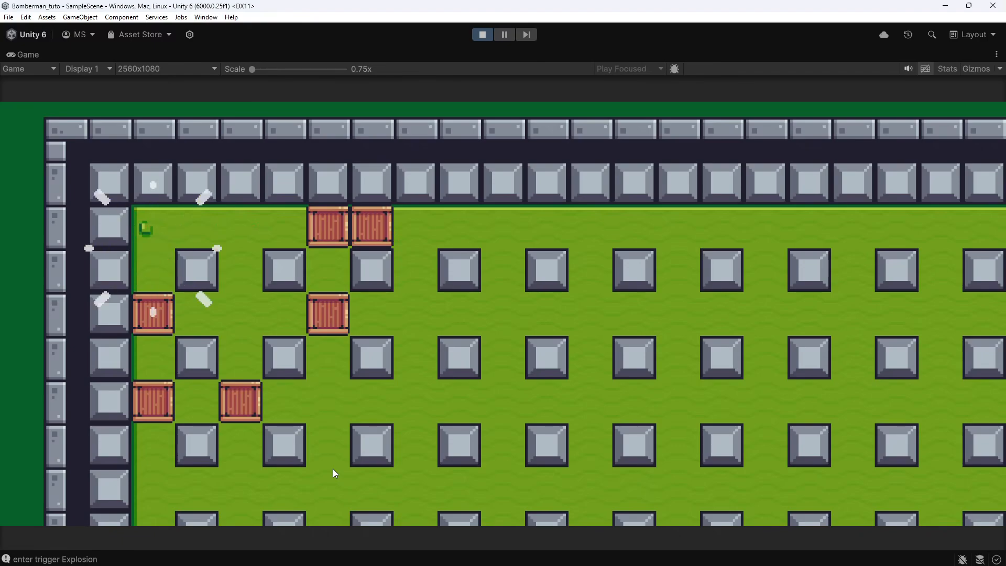
click(485, 33)
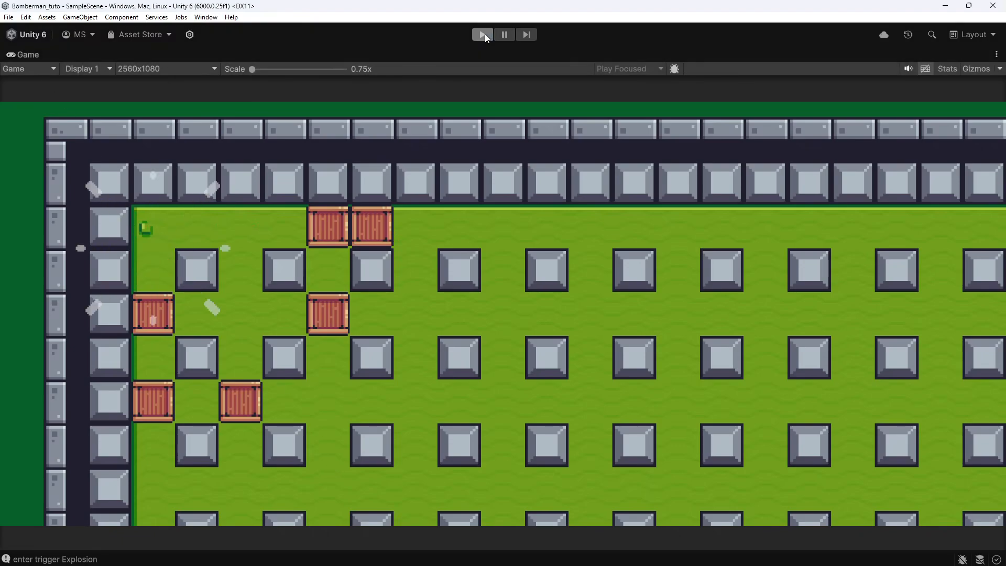
double_click(21, 55)
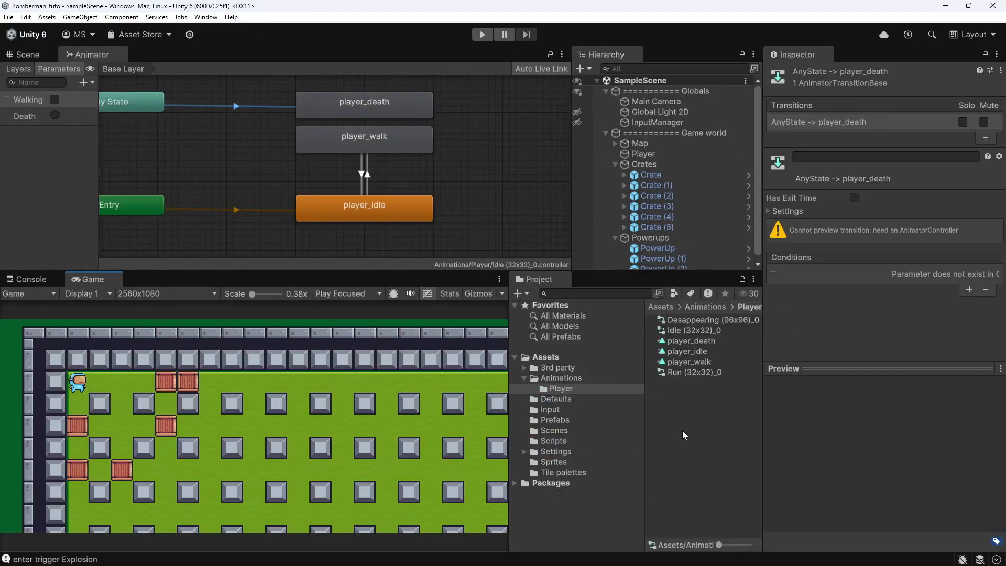
Open the Virtual Guy sprite folder in the project, under 3rd party, Pixel Adventure 1, Assets, Main Characters
click(594, 378)
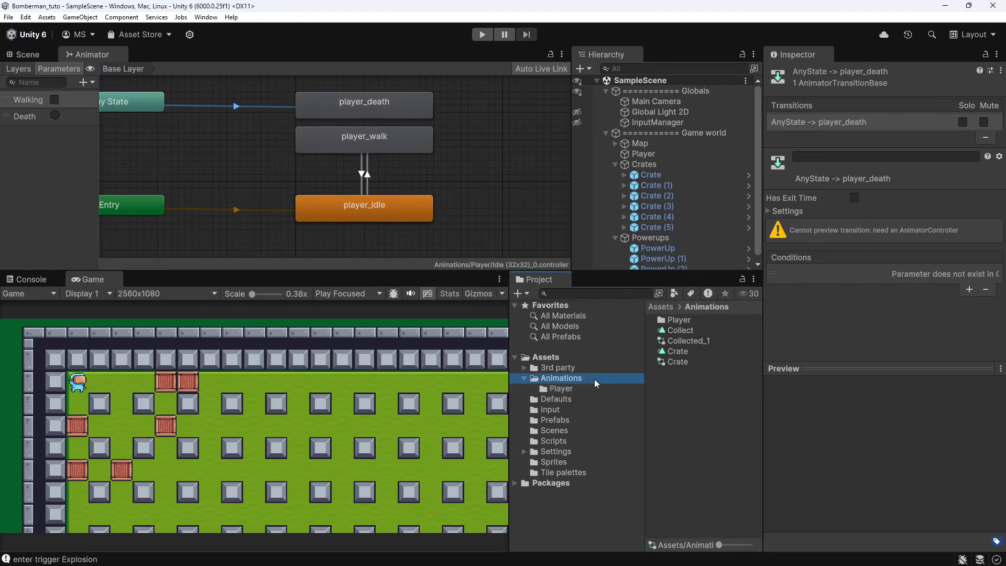
click(596, 367)
key(Right)
key(Down)
key(Right)
key(Down)
key(Right)
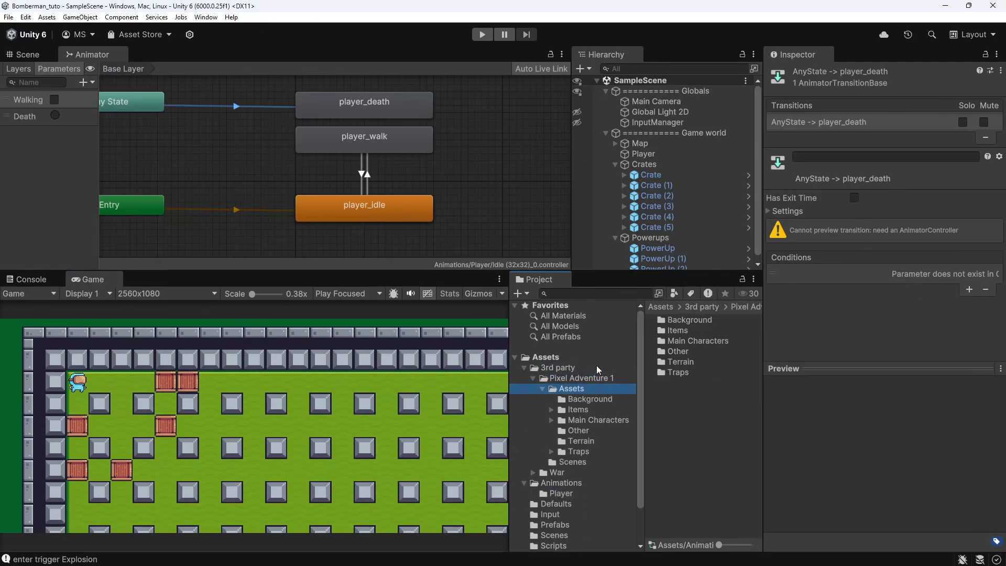
key(Down)
key(Down)
key(Down)
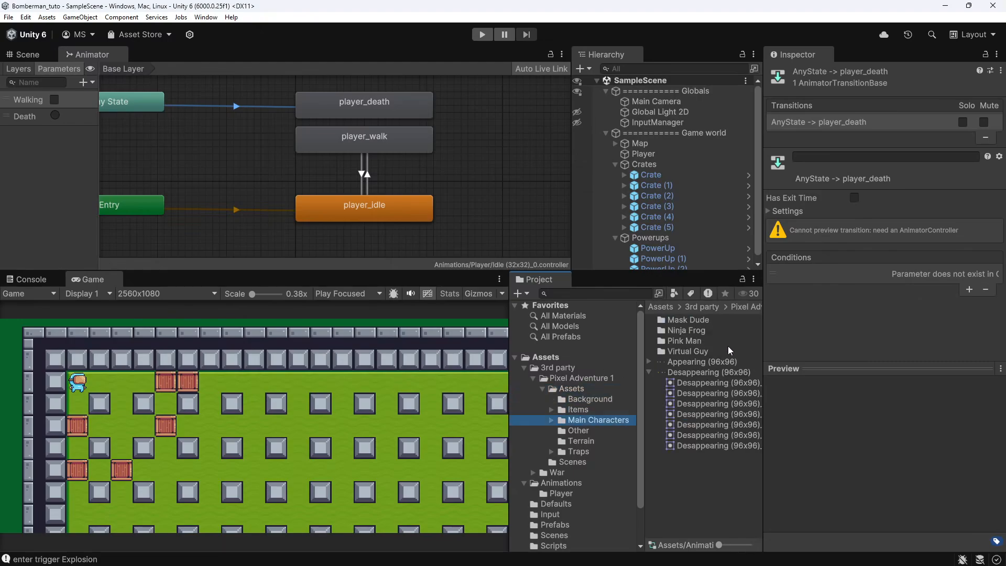
click(714, 342)
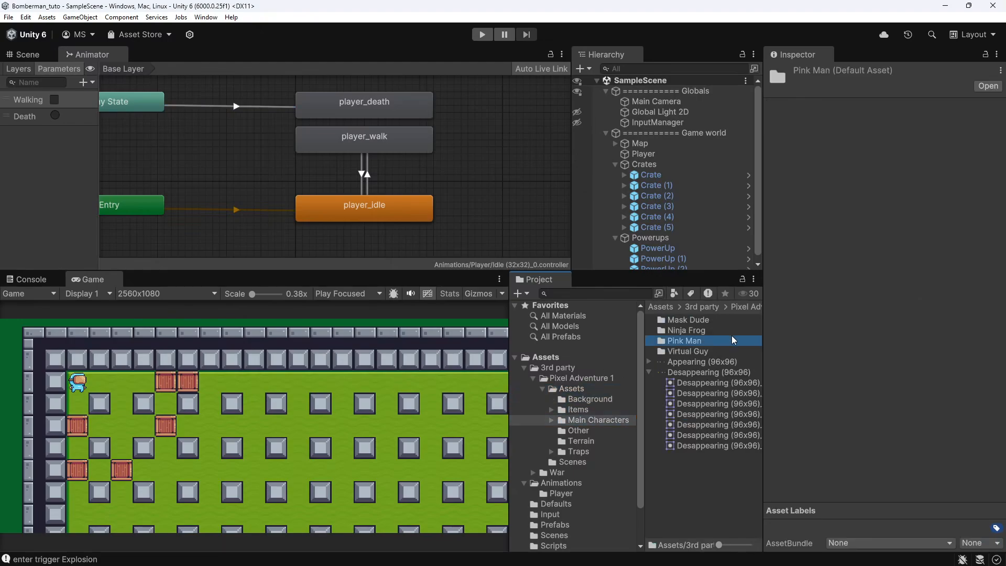
key(Down)
key(Return)
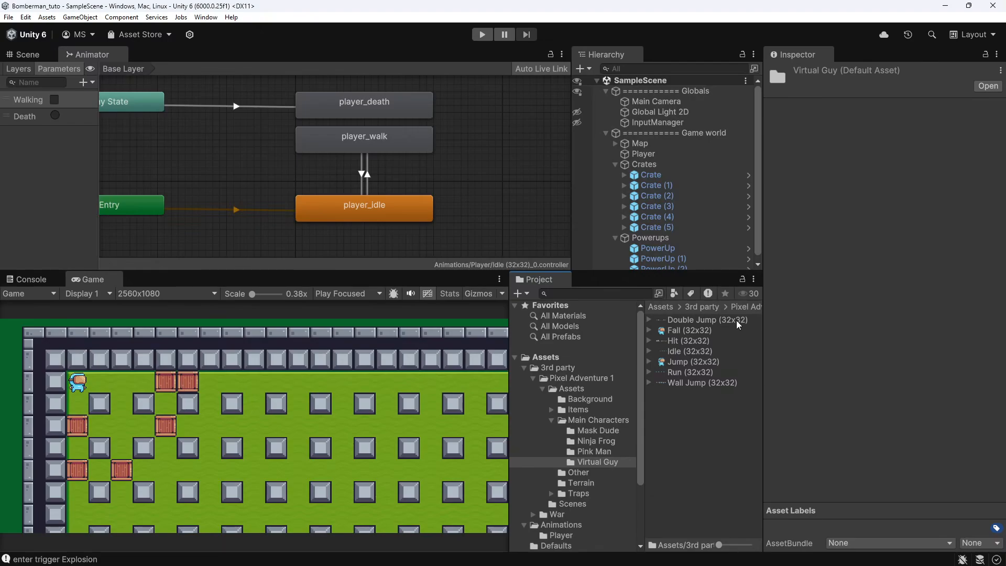
Examine the frame layout and pivot of the Virtual Guy Idle (32x32) sheet in the Sprite Editor, and close the editor
click(738, 322)
click(721, 362)
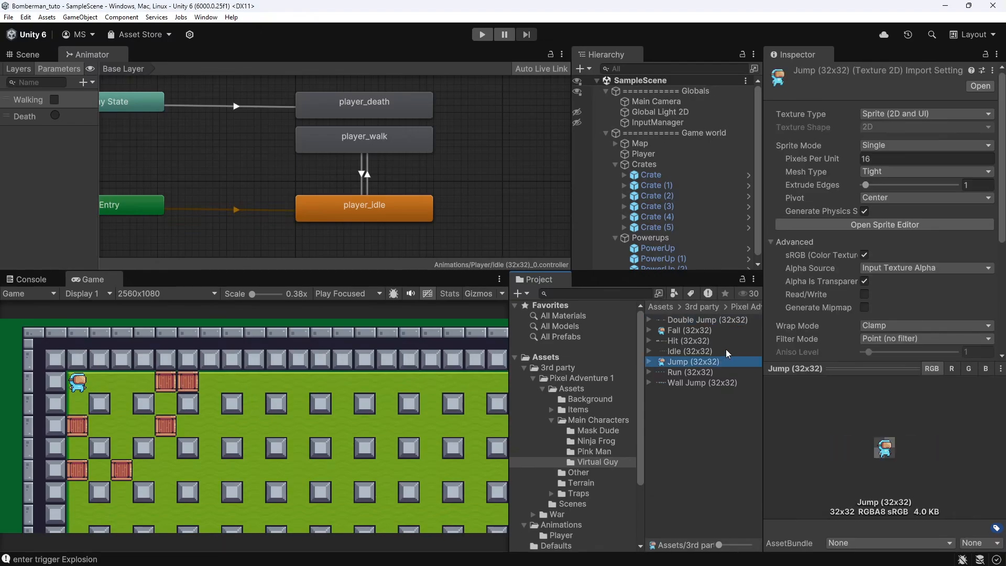
click(727, 352)
click(914, 211)
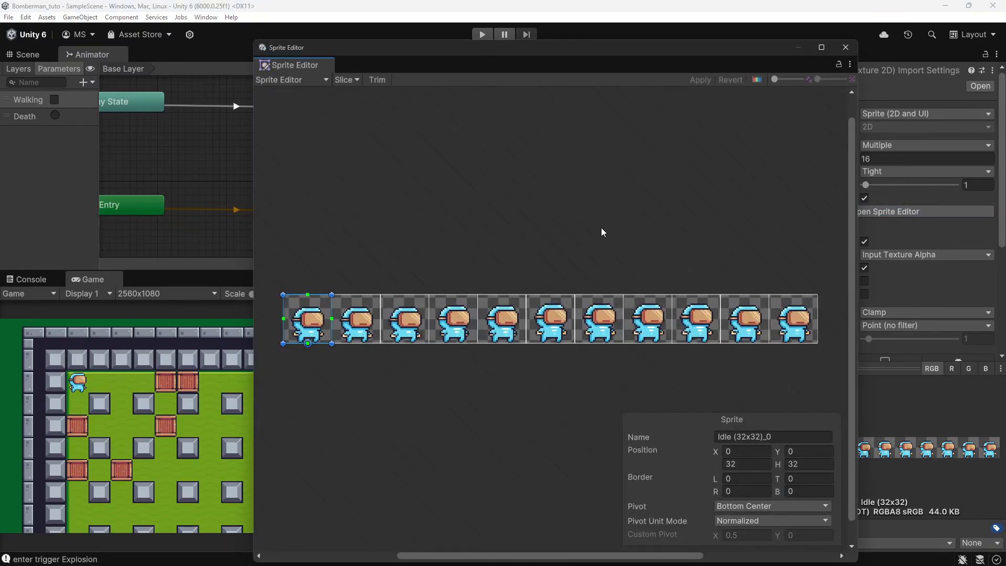
click(845, 47)
Open the Desappearing (96x96) sheet from the Main Characters folder in the Sprite Editor, keeping the project files accessible beside it
click(598, 419)
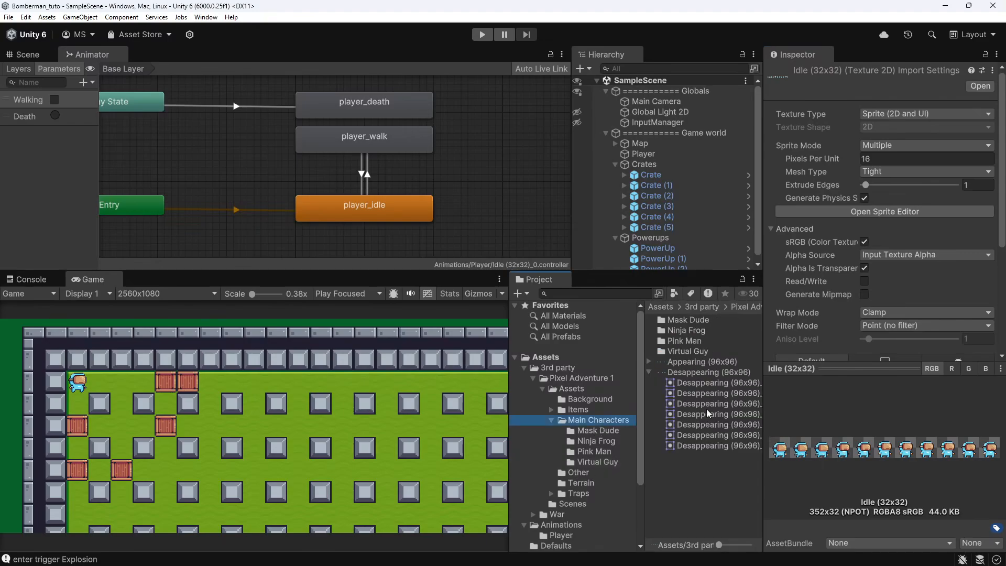
click(649, 372)
click(715, 372)
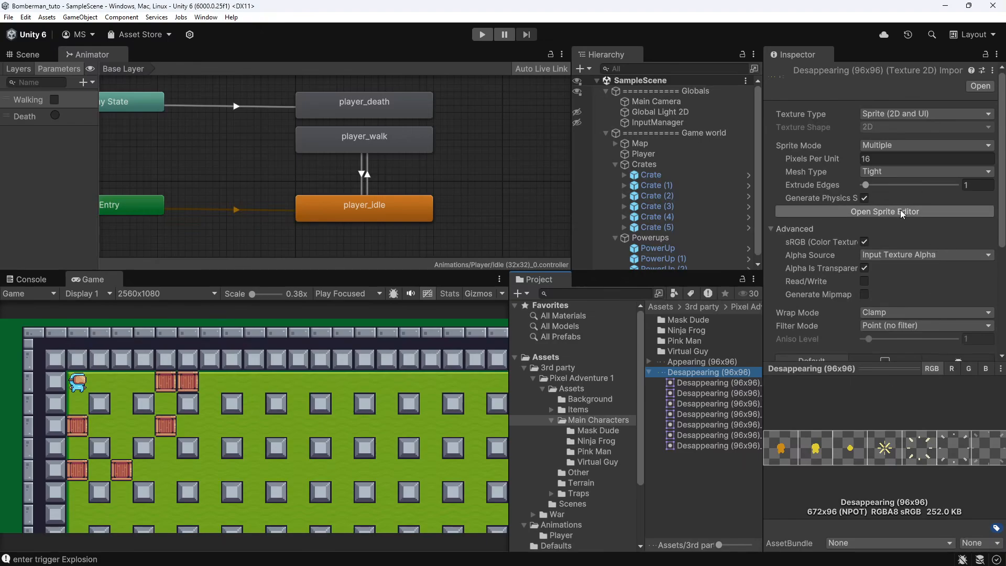
click(884, 211)
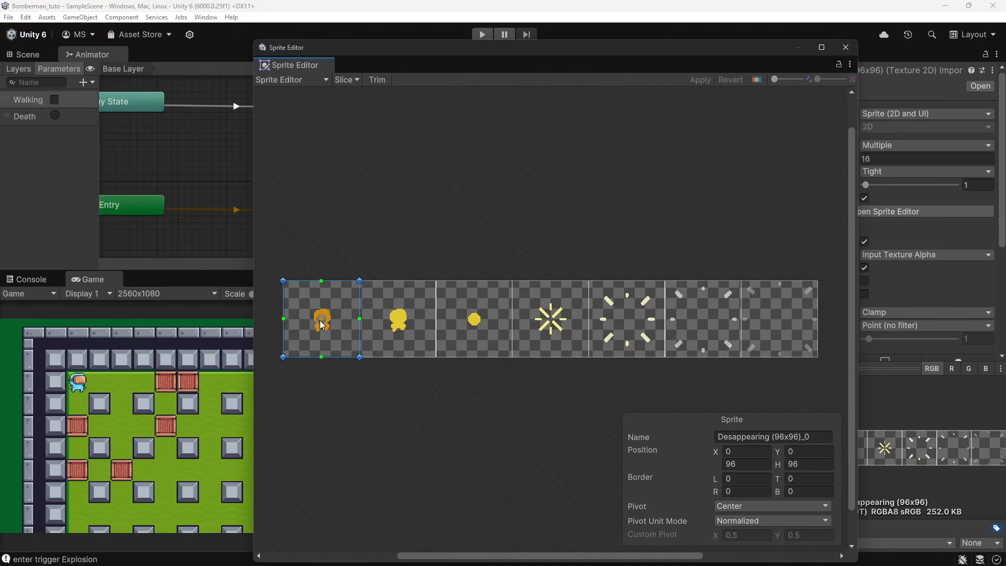
drag(644, 47, 236, 61)
Examine the pivots of Virtual Guy's Run (32x32) and Wall Jump (32x32) sheets in the Sprite Editor for comparison
click(714, 341)
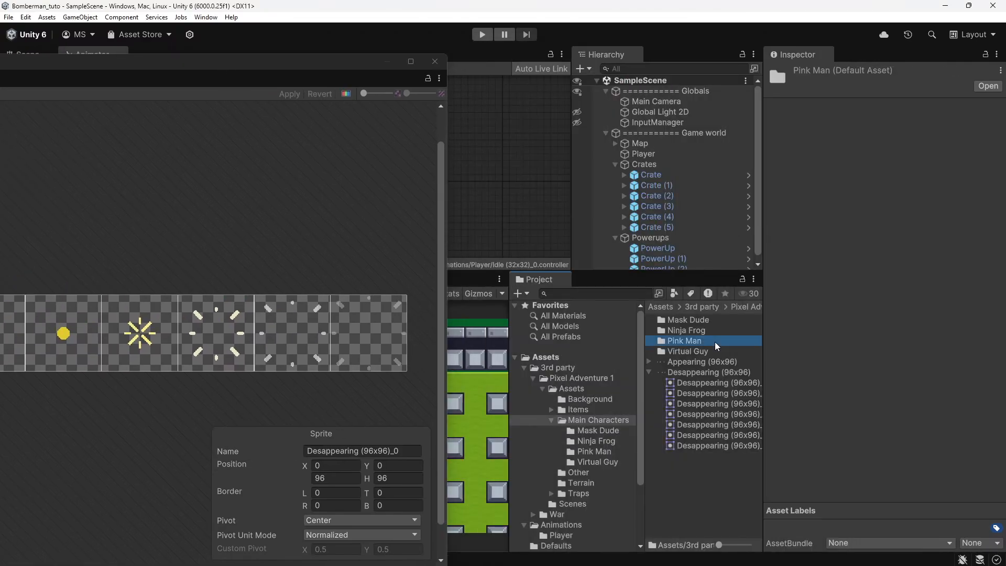
click(704, 331)
double_click(703, 351)
click(701, 373)
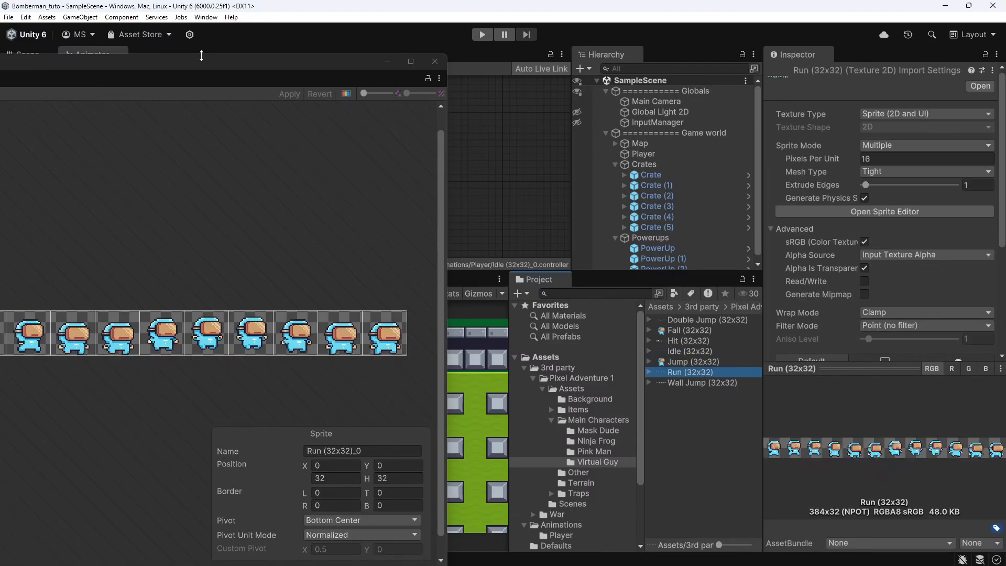
drag(201, 56, 347, 40)
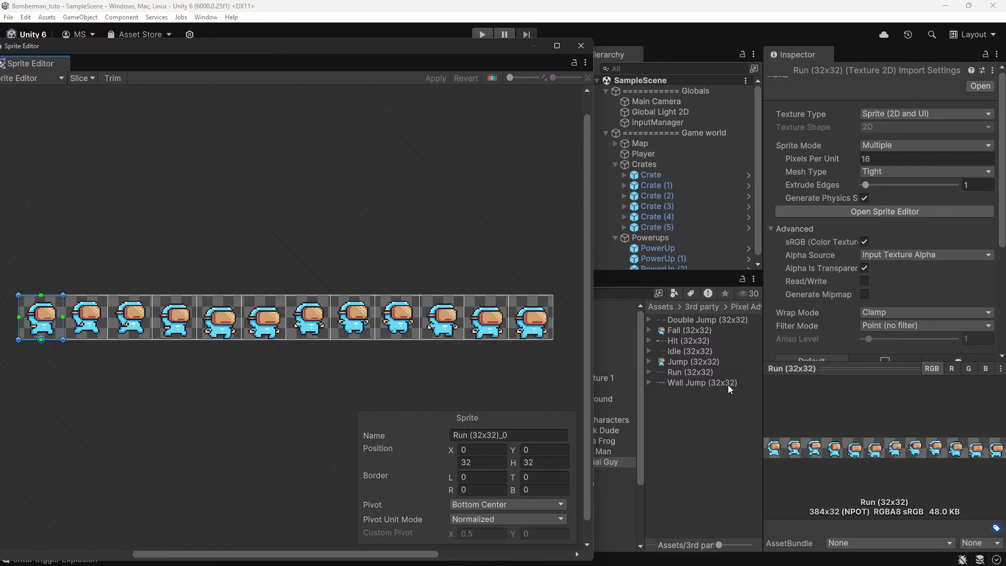
click(712, 382)
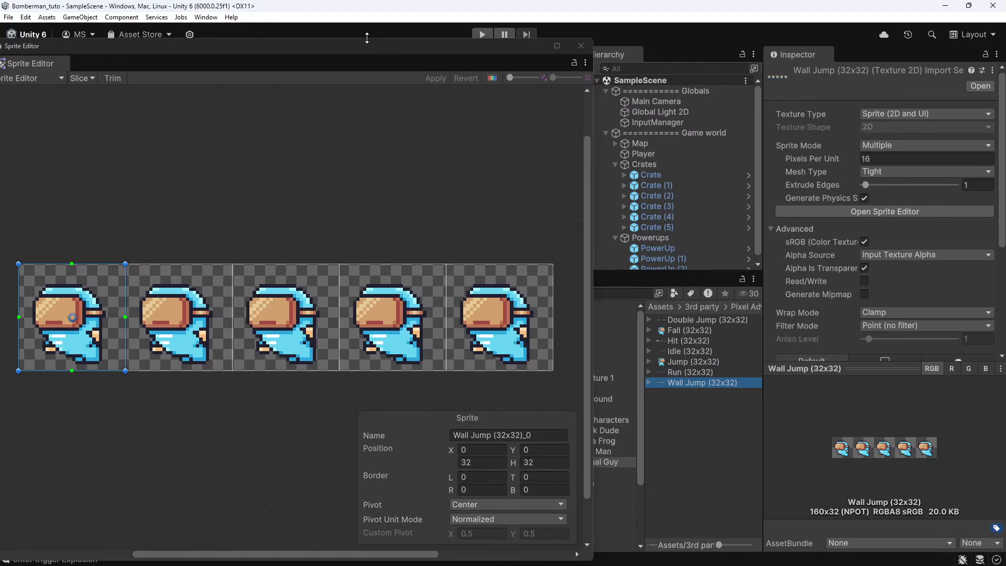
Bring the Desappearing (96x96) sheet back into the Sprite Editor and examine its first frame's size and pivot
drag(353, 50, 184, 58)
click(599, 419)
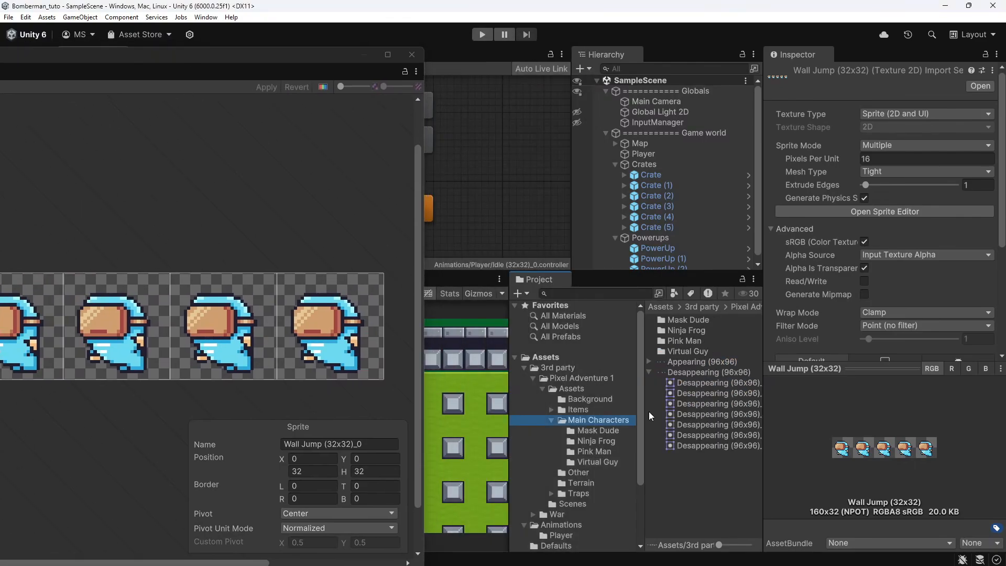
click(703, 373)
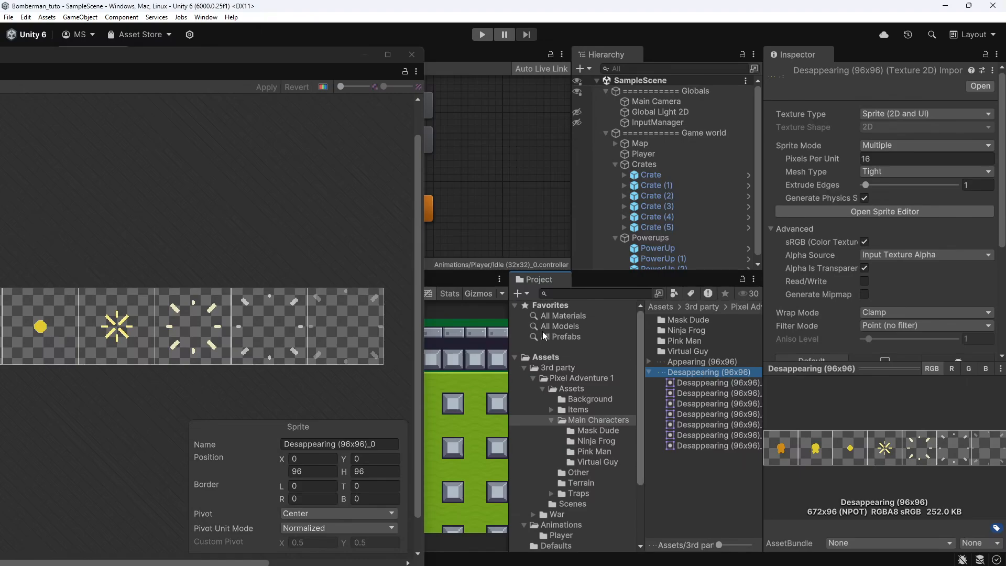
drag(202, 56, 560, 38)
scroll(257, 303, up, 4)
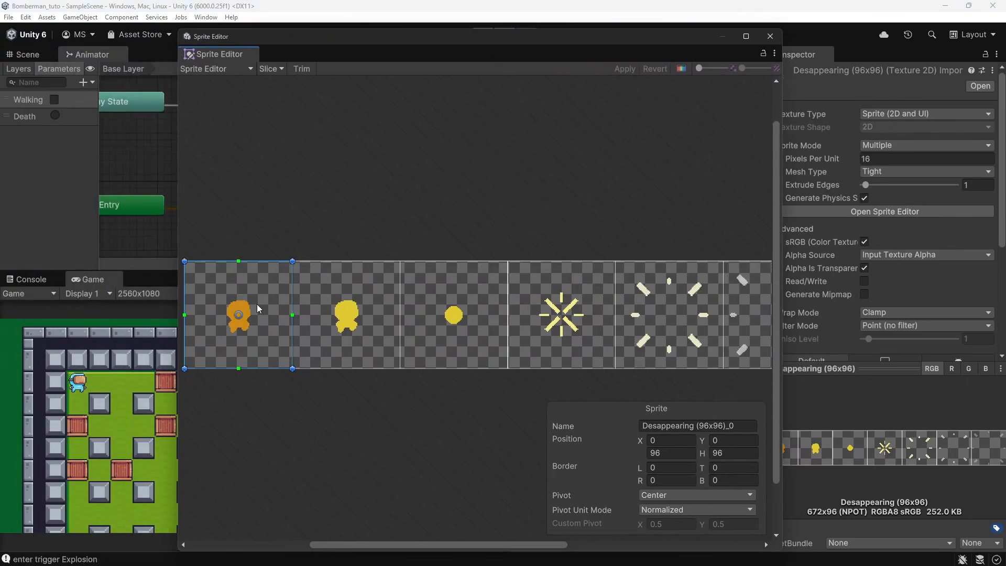
scroll(230, 341, down, 3)
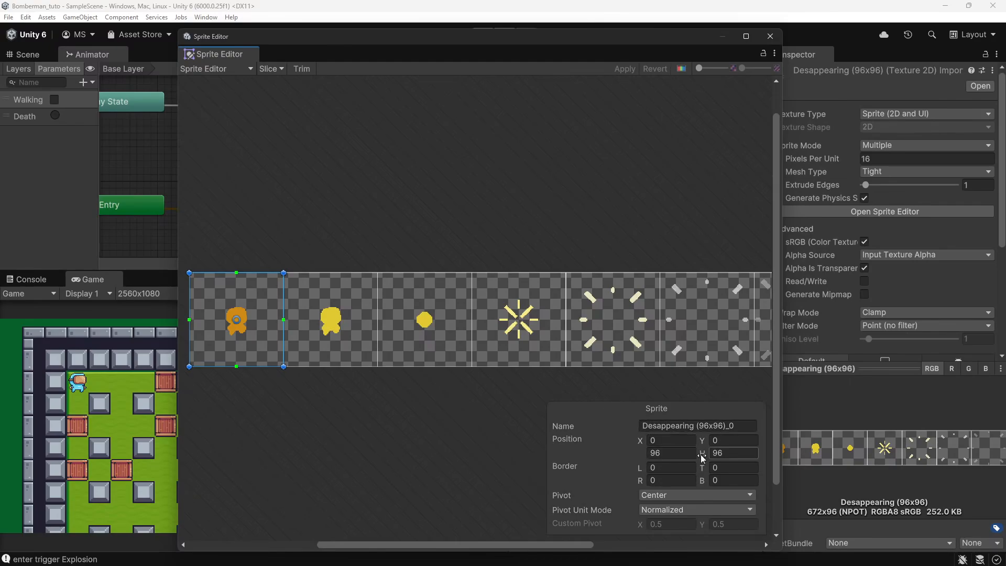
scroll(205, 330, up, 3)
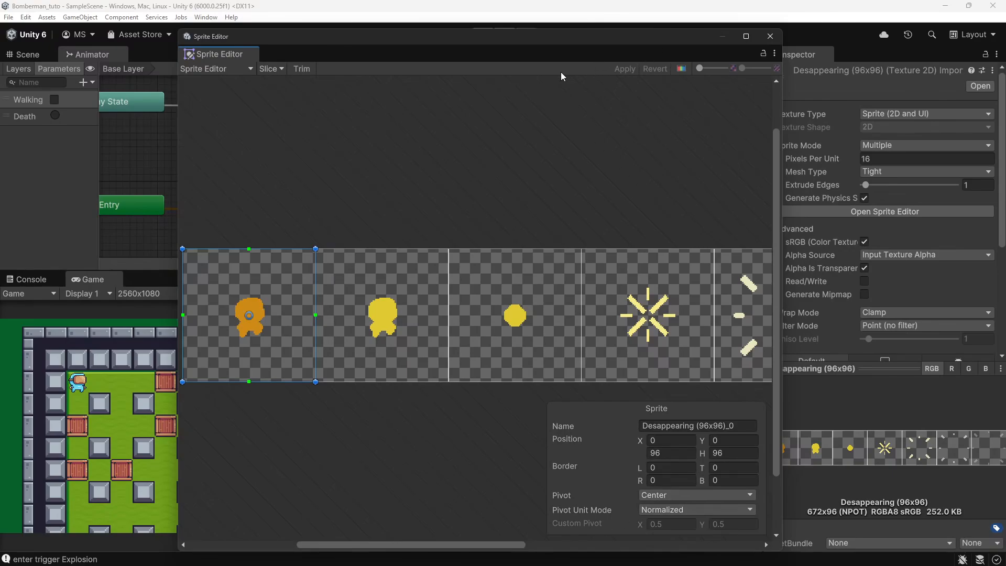
drag(566, 37, 426, 35)
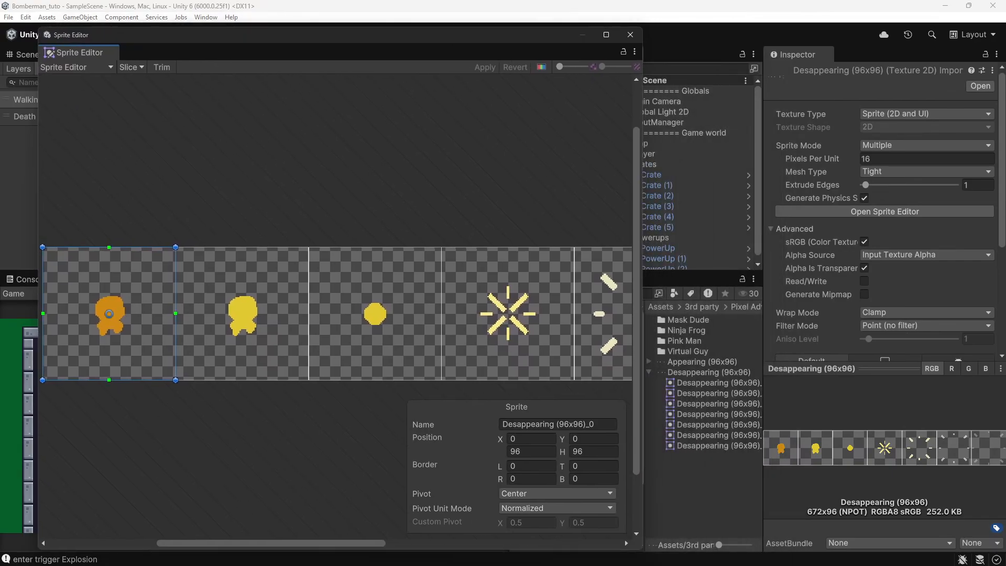
click(9, 449)
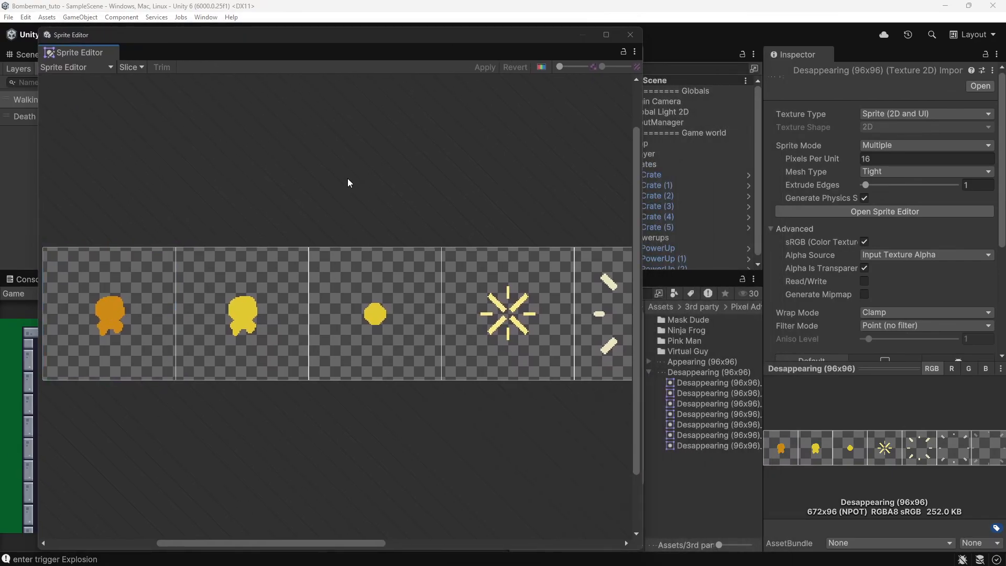
Set the pivot of the first three Desappearing (96x96) frames to Bottom Center
click(127, 355)
scroll(136, 354, down, 4)
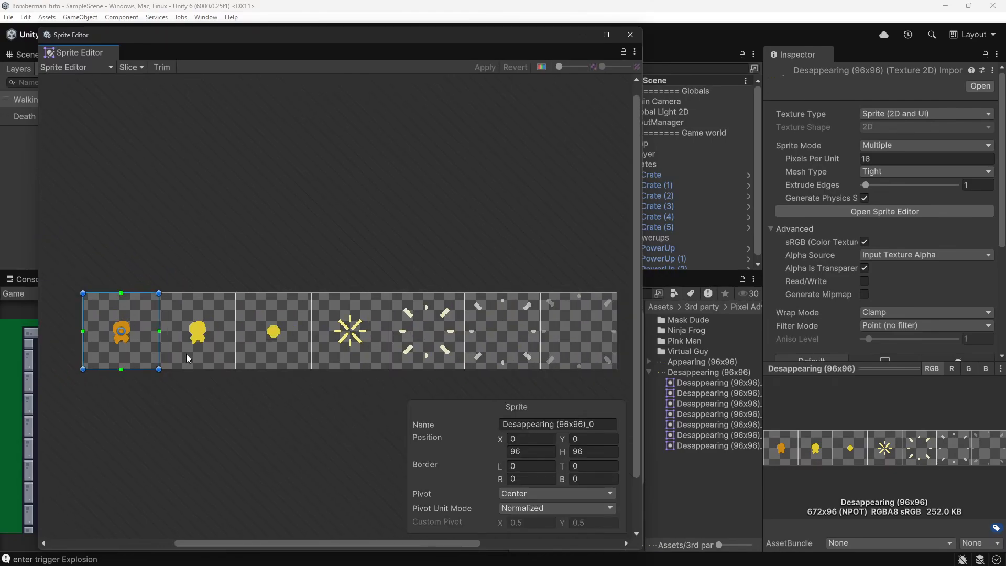
click(546, 494)
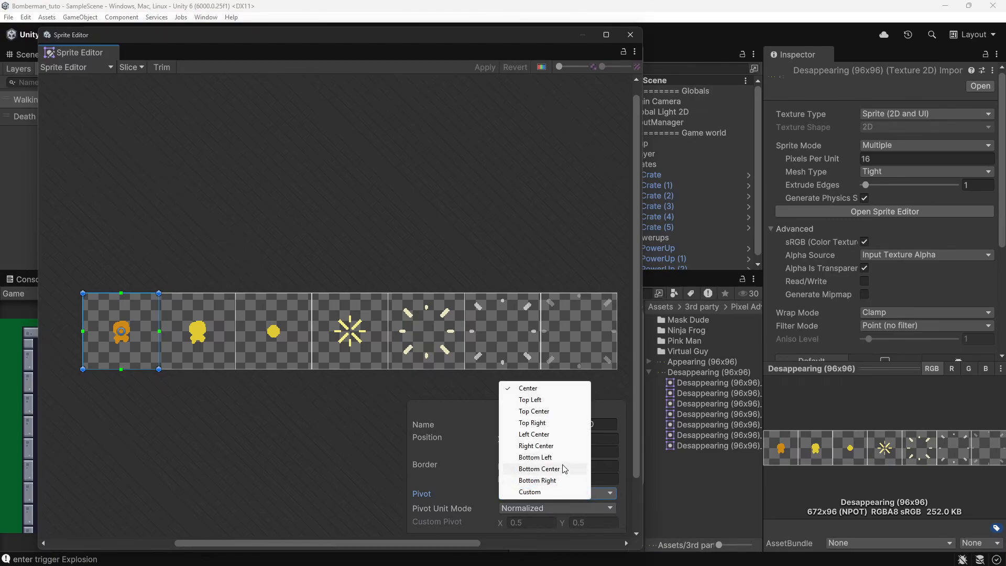
click(539, 468)
click(223, 341)
click(597, 494)
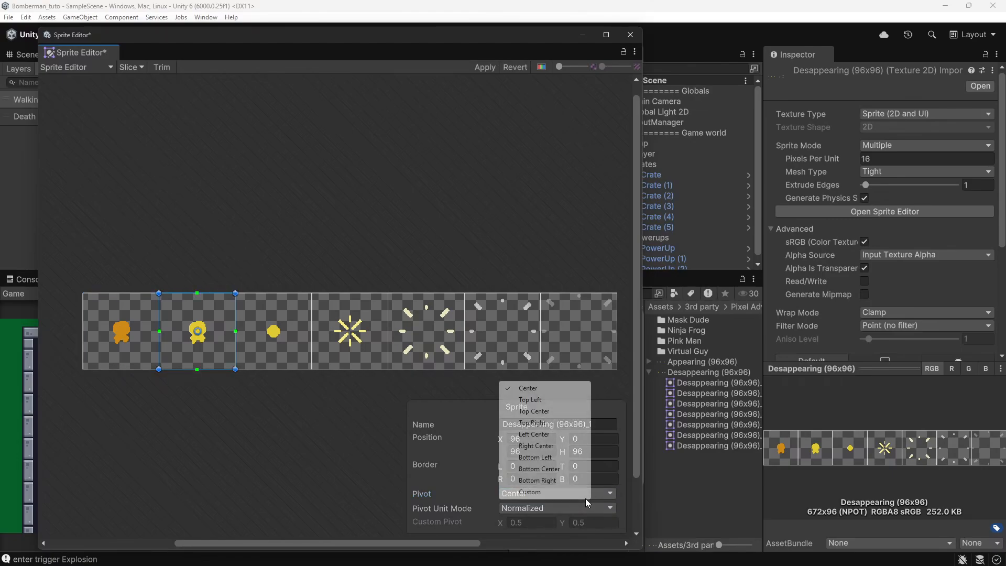
click(563, 470)
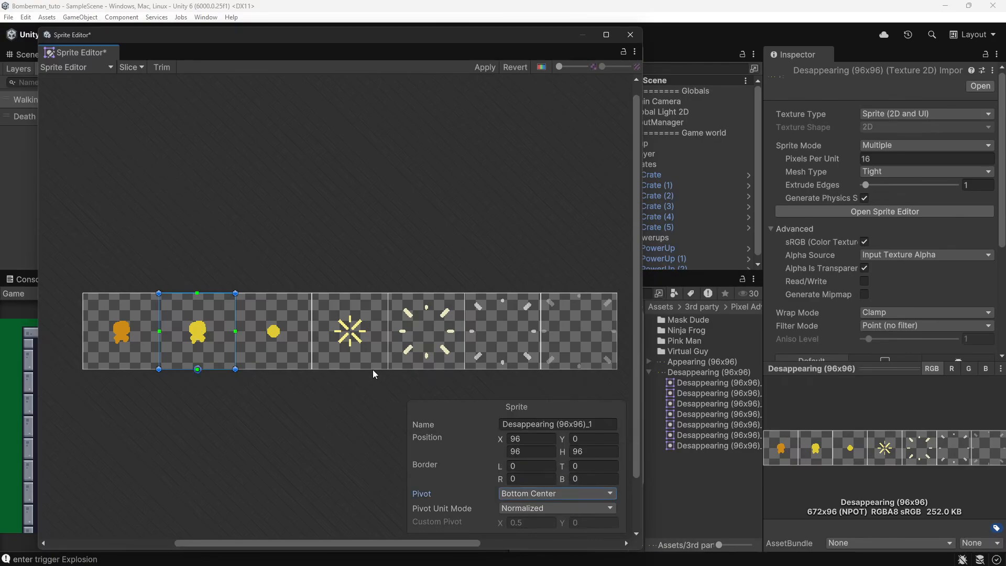
click(289, 349)
click(575, 493)
click(570, 469)
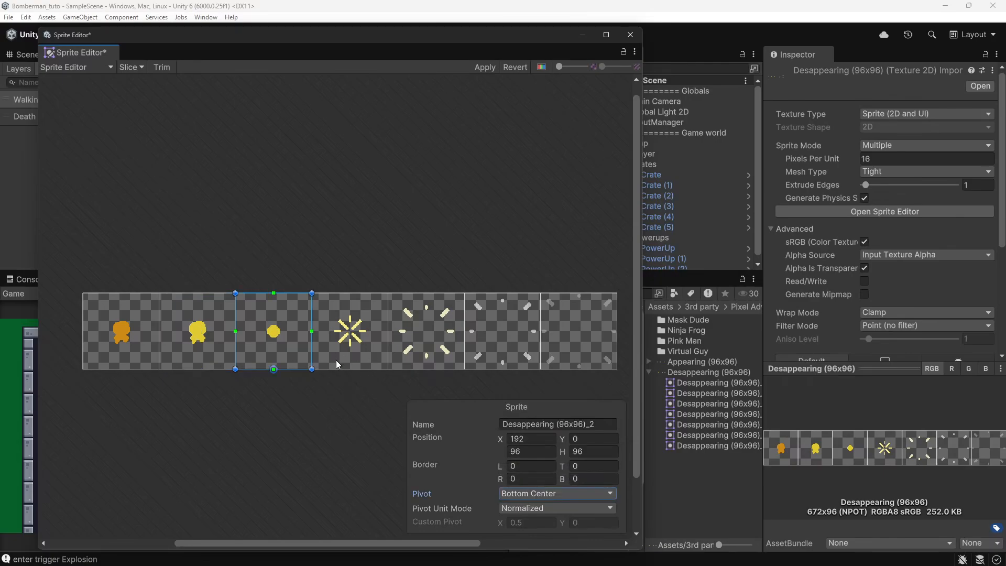
Set the pivot of the remaining four Desappearing (96x96) frames, 3 through 6, to Bottom Center
click(338, 361)
click(560, 496)
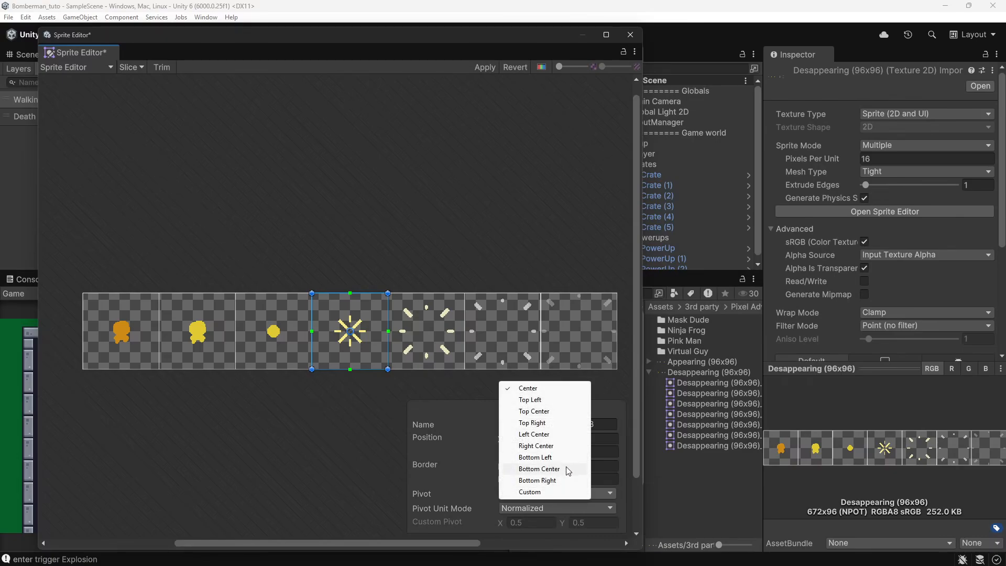
click(568, 470)
click(429, 359)
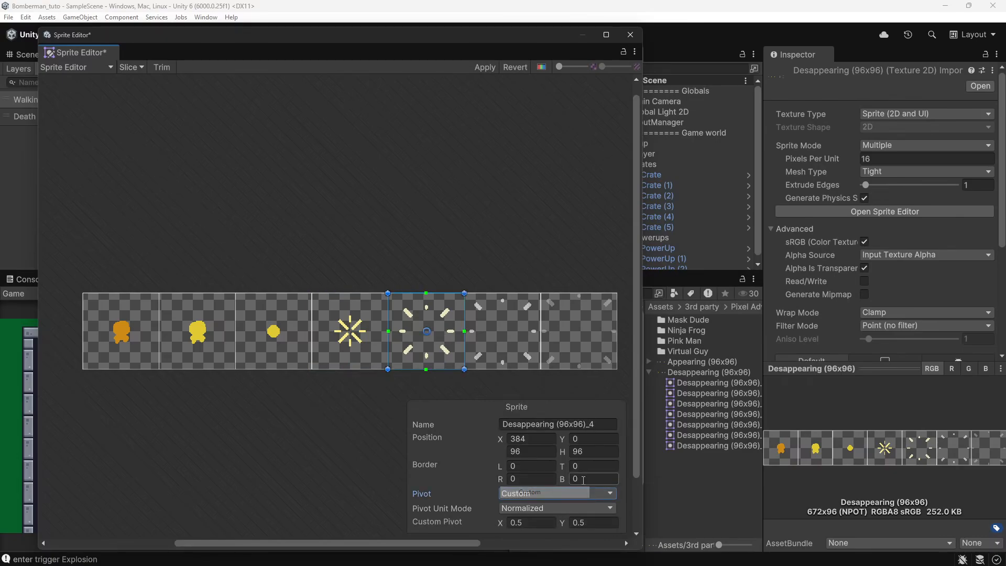
click(558, 495)
click(562, 471)
click(498, 341)
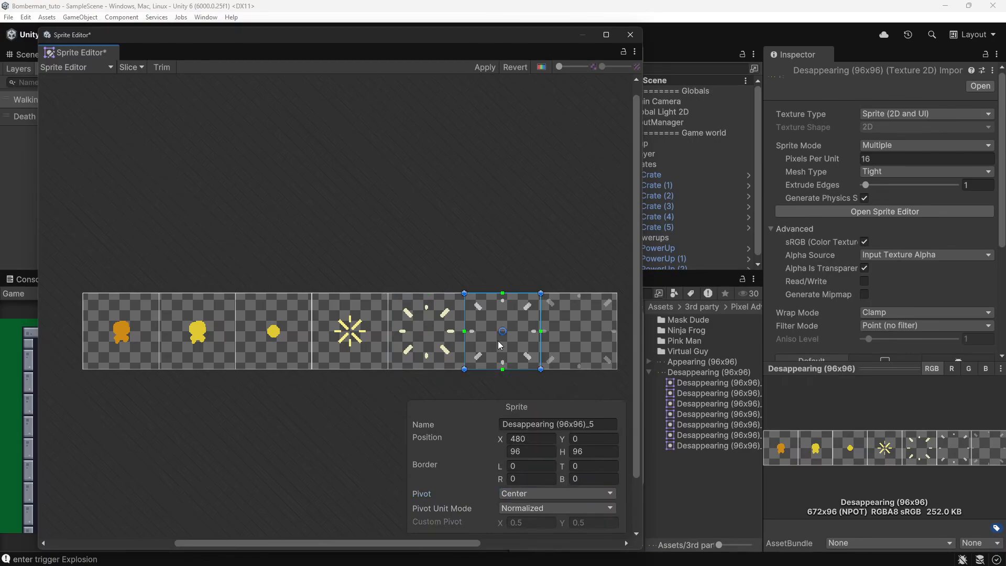
click(519, 495)
click(539, 469)
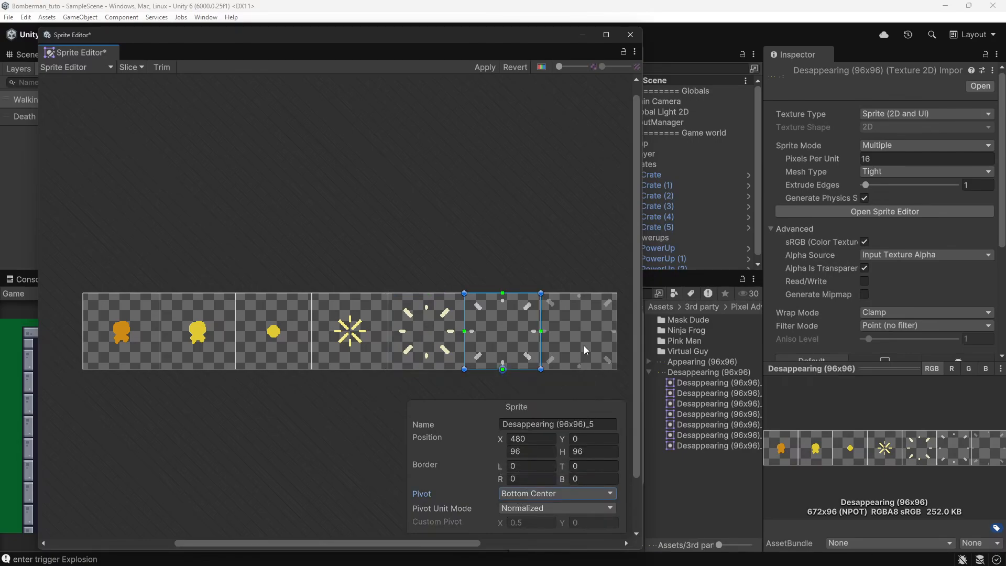
click(585, 350)
click(550, 495)
click(539, 468)
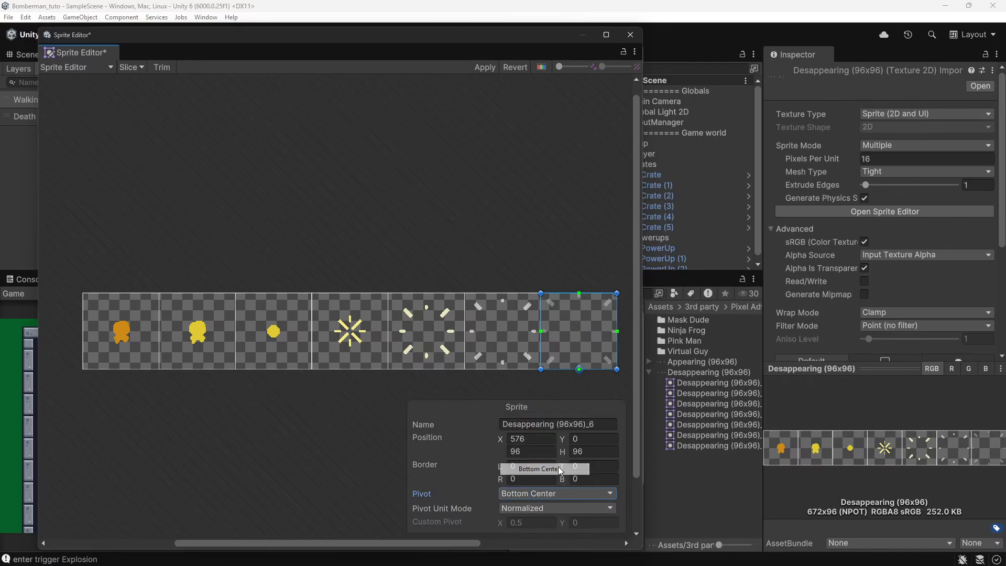
Close the Sprite Editor and save the pivot changes to the Desappearing (96x96) sheet
click(268, 446)
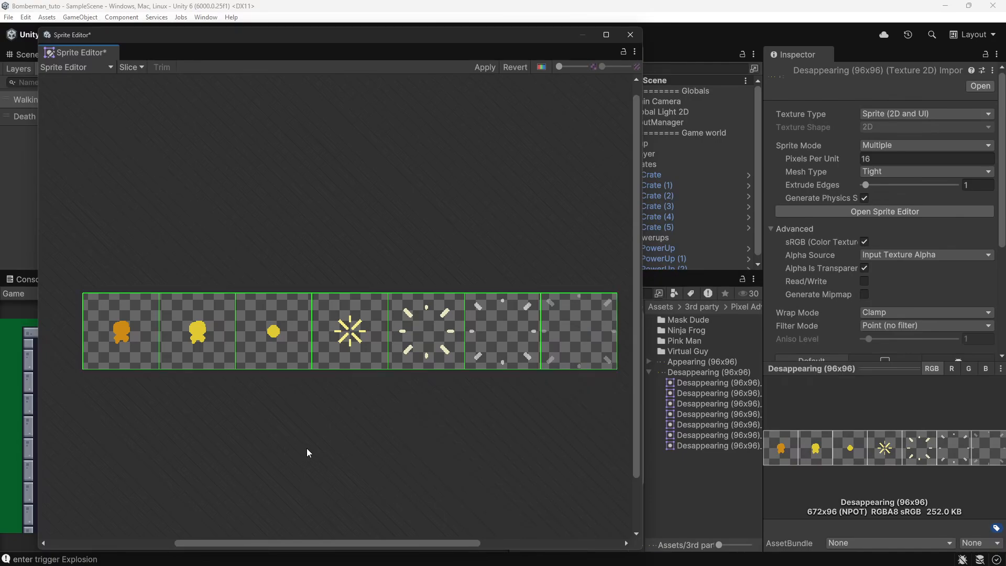
click(630, 34)
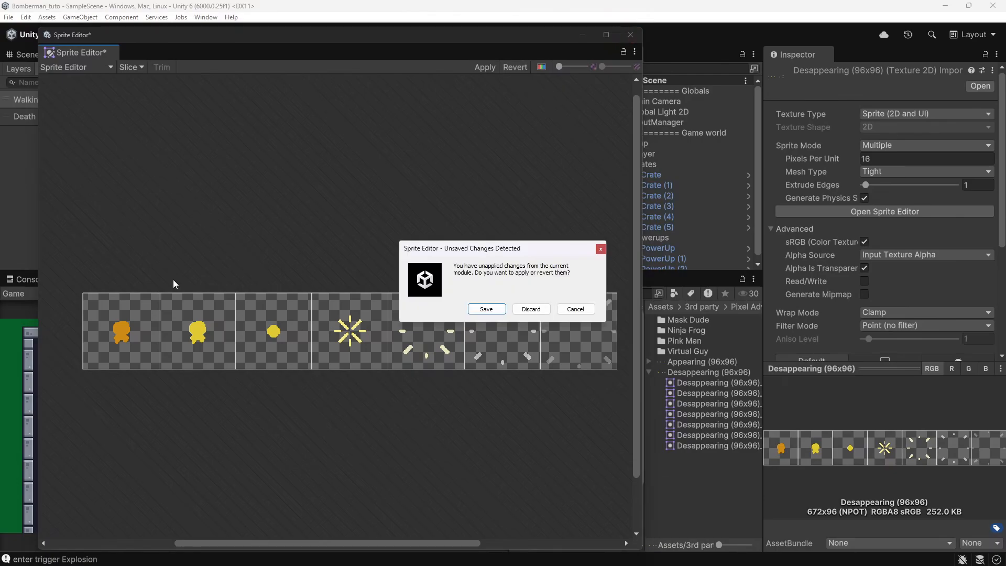
click(475, 310)
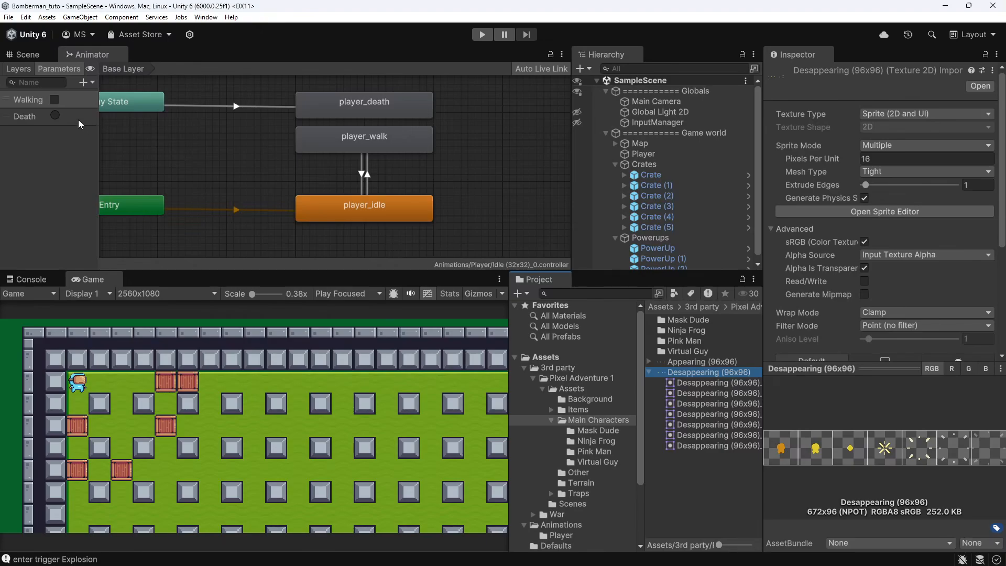
Open the Player's player_death clip in the Animation window and move the playhead to frame 7
click(314, 105)
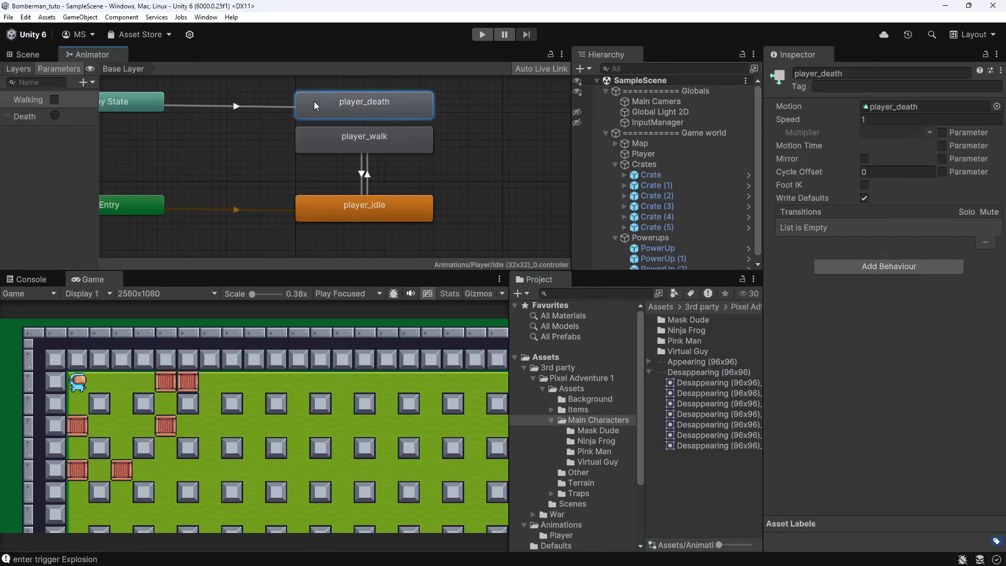
key(ctrl+6)
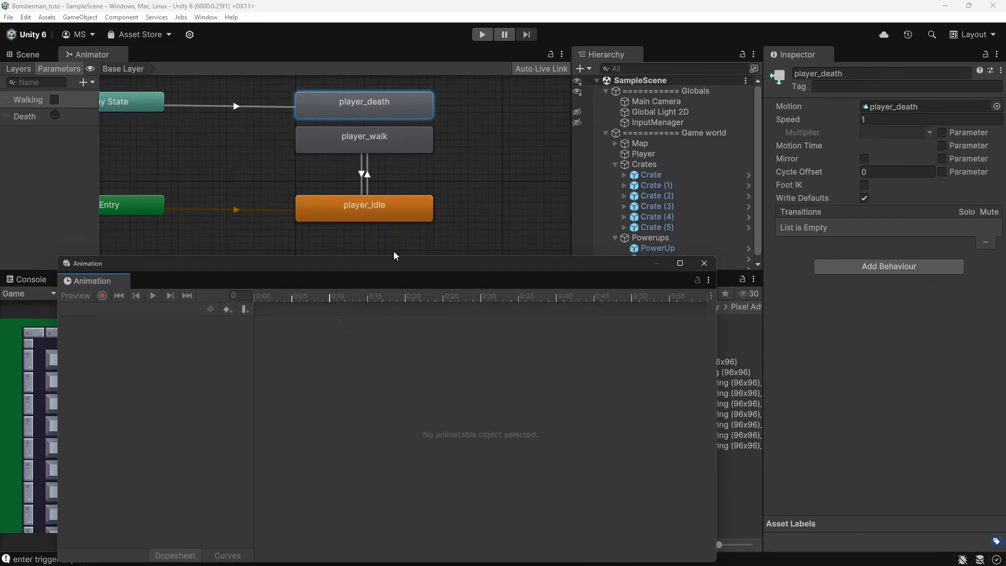
click(384, 125)
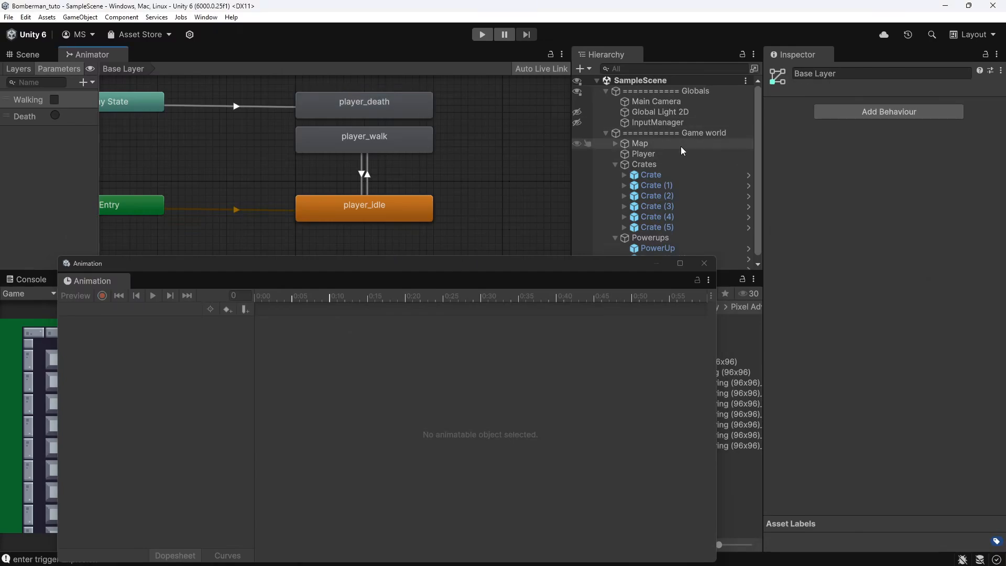
click(665, 153)
click(129, 309)
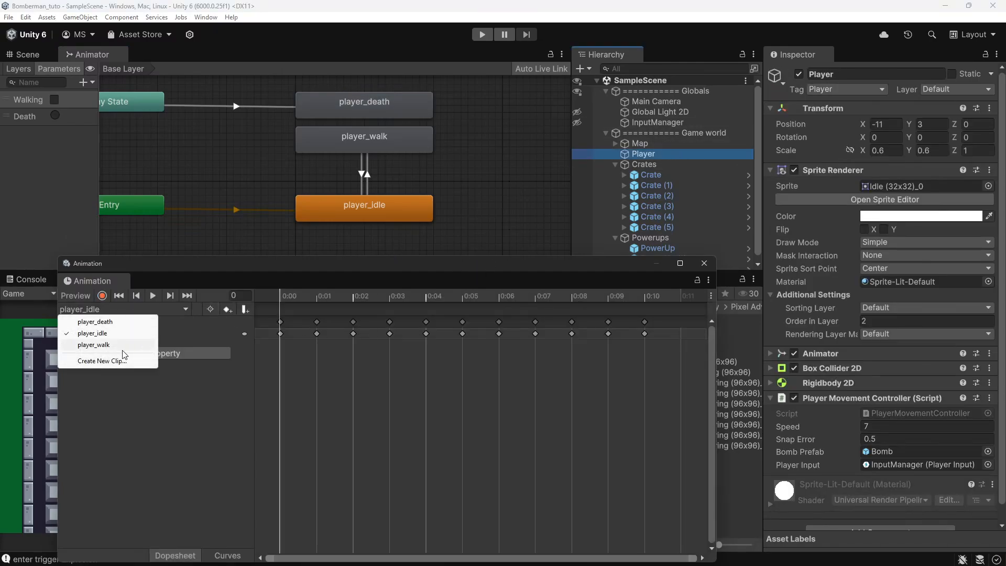
click(95, 322)
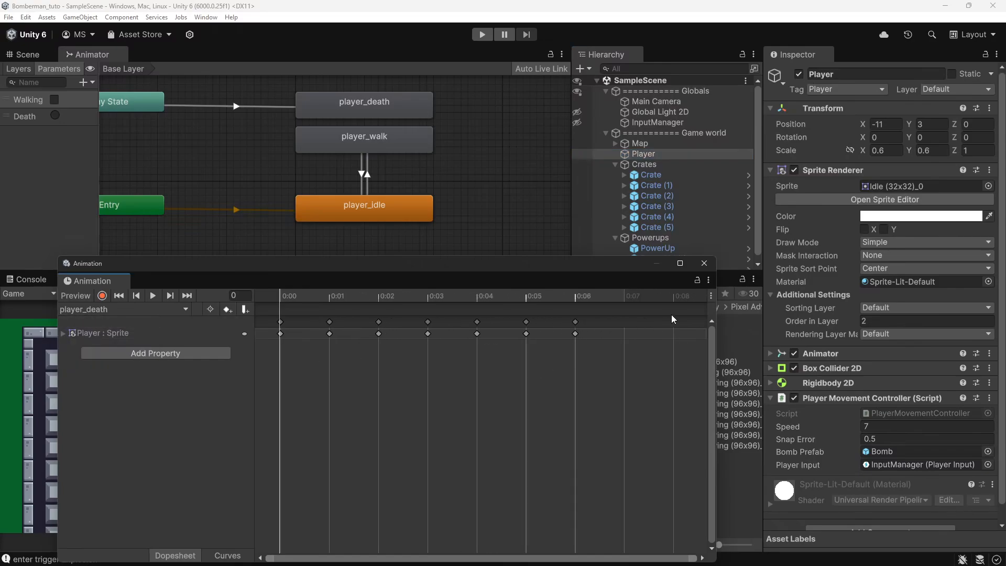
click(623, 292)
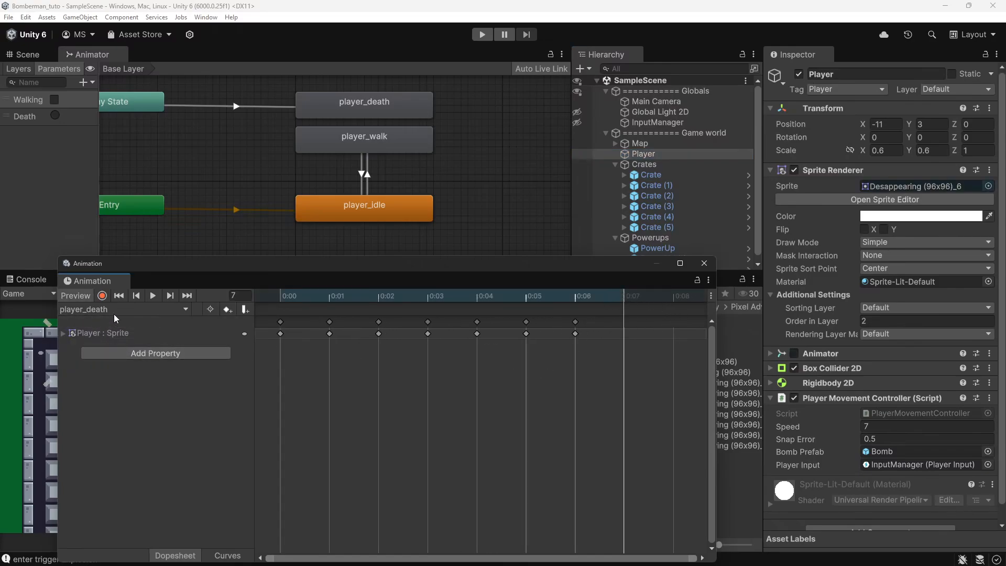
Record a Sprite Renderer color keyframe with alpha 0 at frame 7 of the player_death clip
click(102, 295)
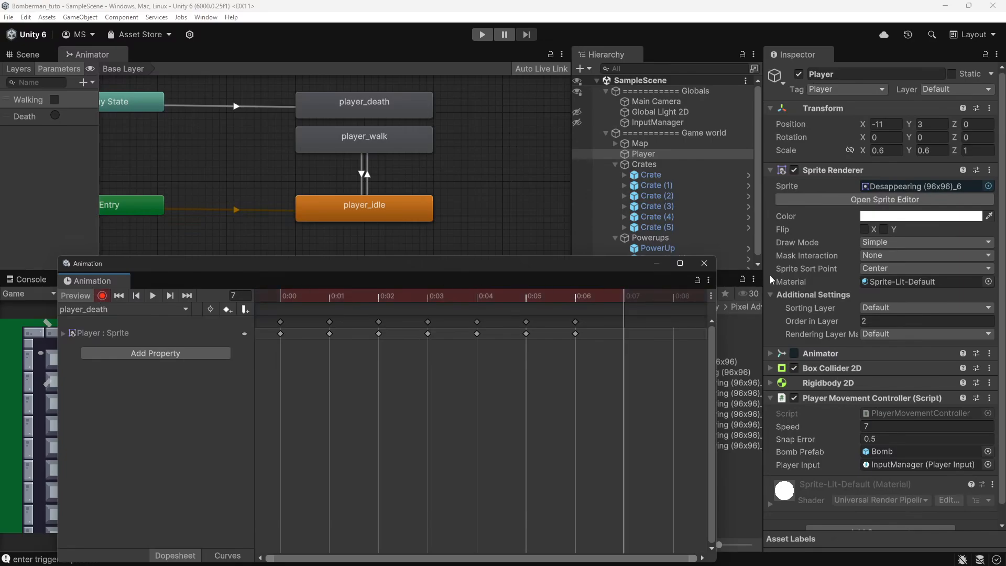
click(921, 216)
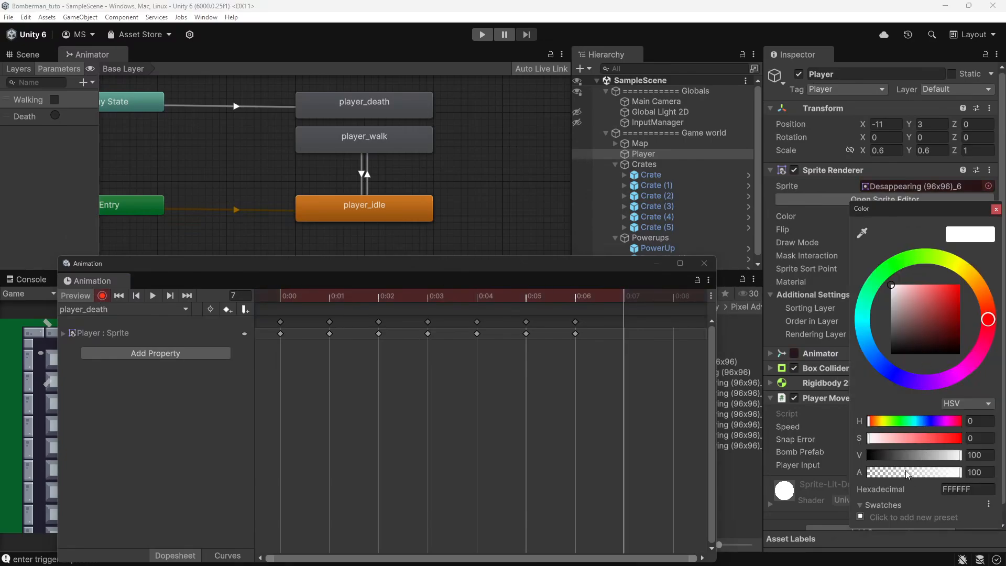
drag(912, 476, 695, 472)
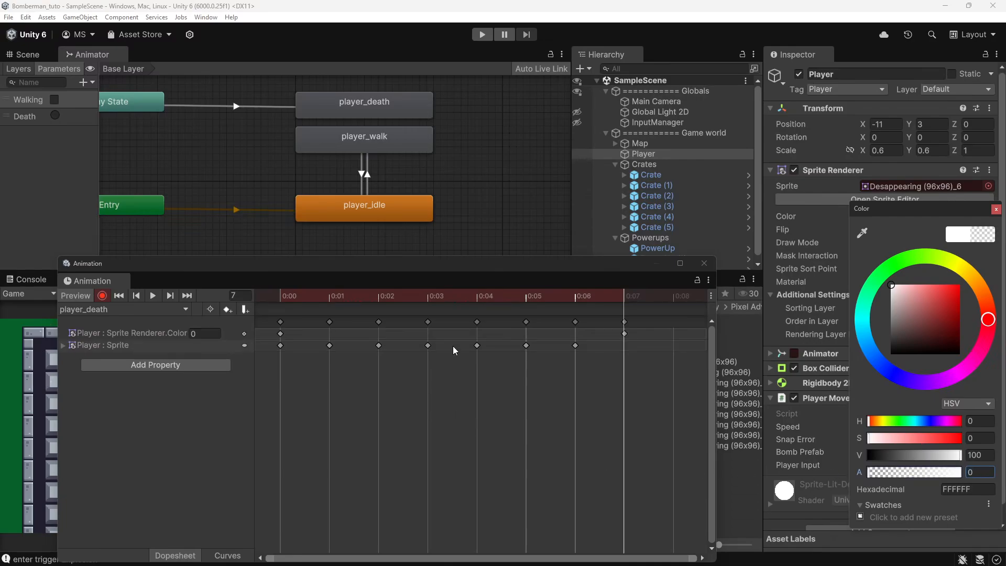
click(583, 303)
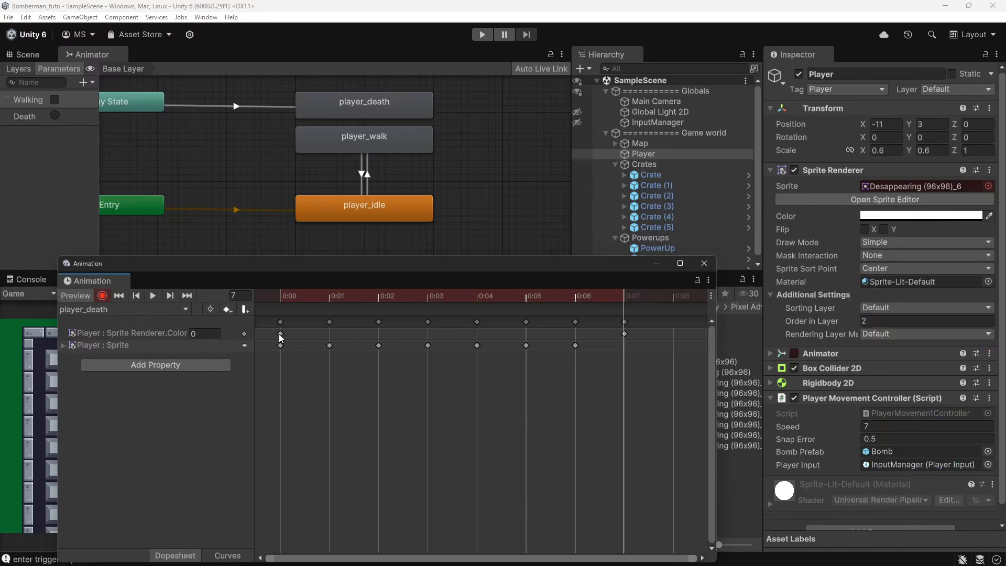
Move the color keyframe at frame 0 to frame 6, end recording, and close the Animation window
drag(281, 333, 589, 334)
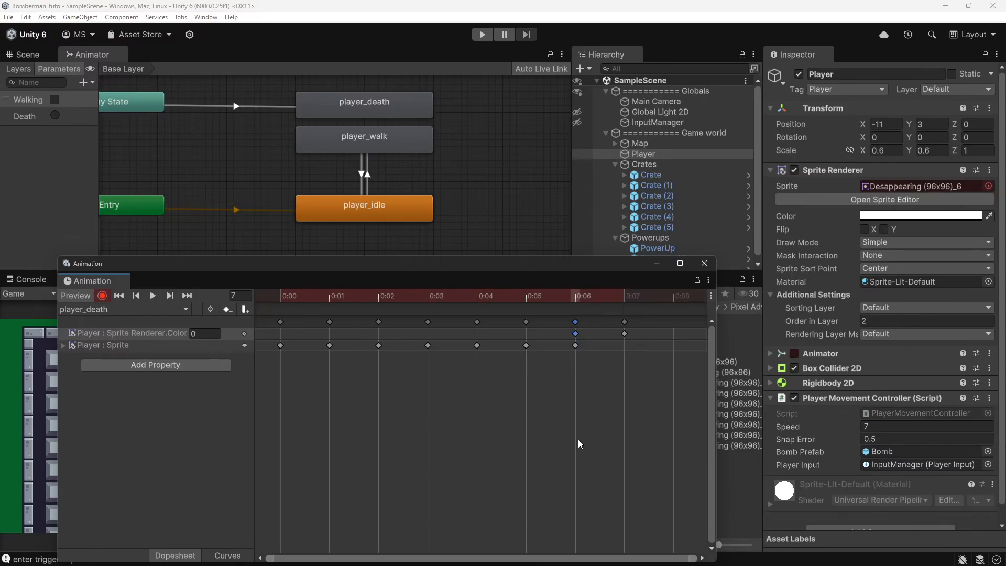
click(512, 432)
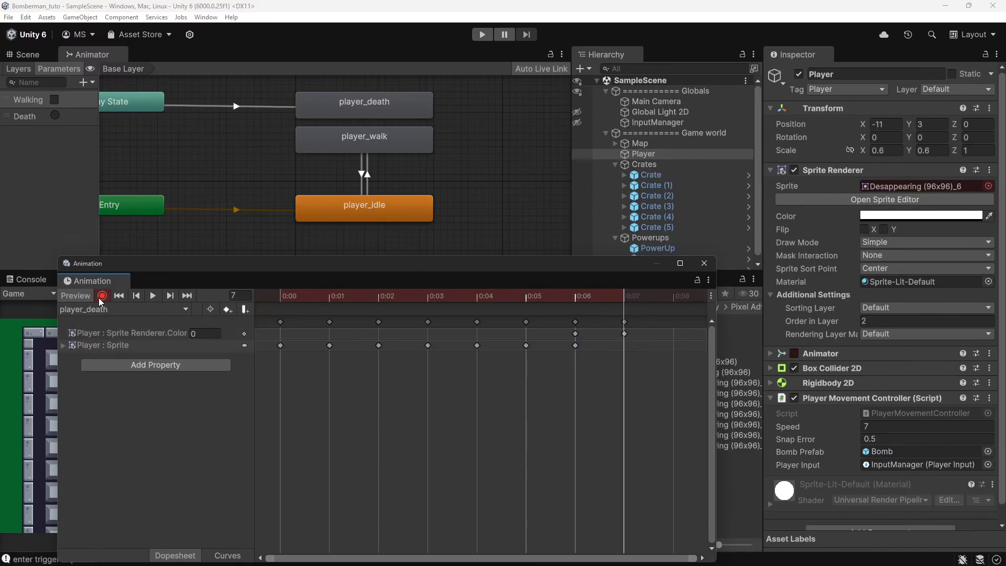
drag(164, 262, 475, 308)
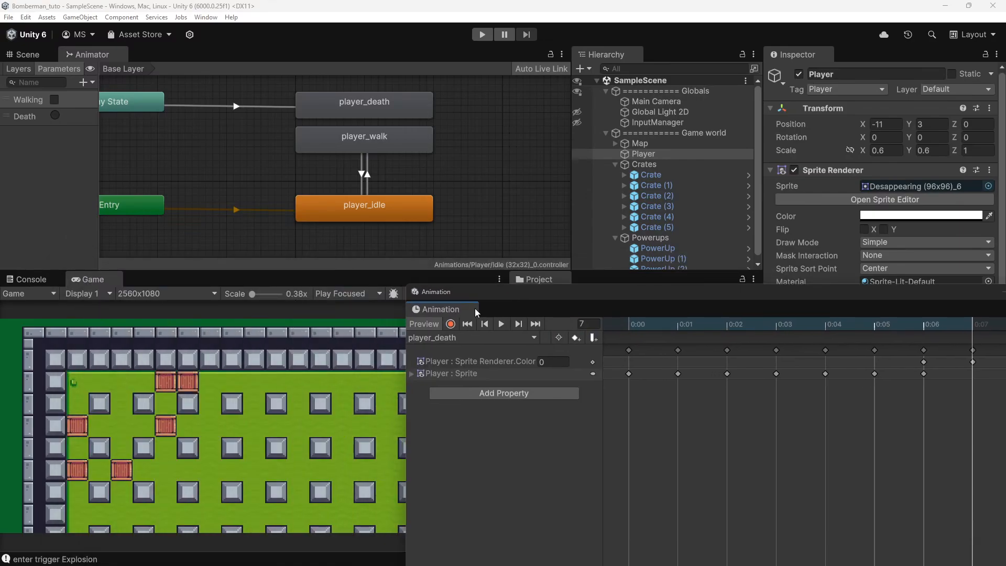
drag(569, 293, 289, 309)
click(773, 307)
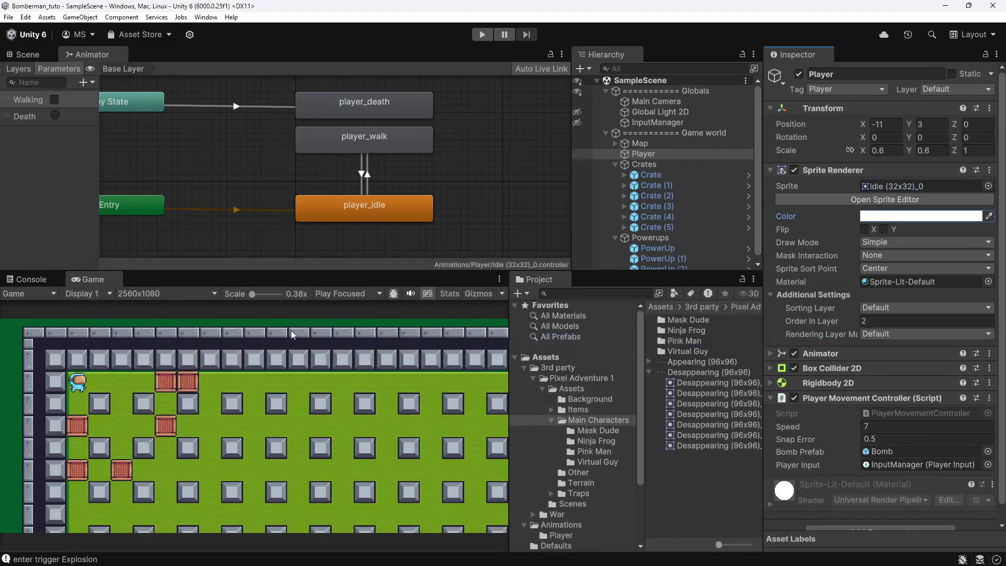
Play-test the death animation in the maximized Game view by placing a bomb and moving one tile right, and stop play mode
double_click(87, 282)
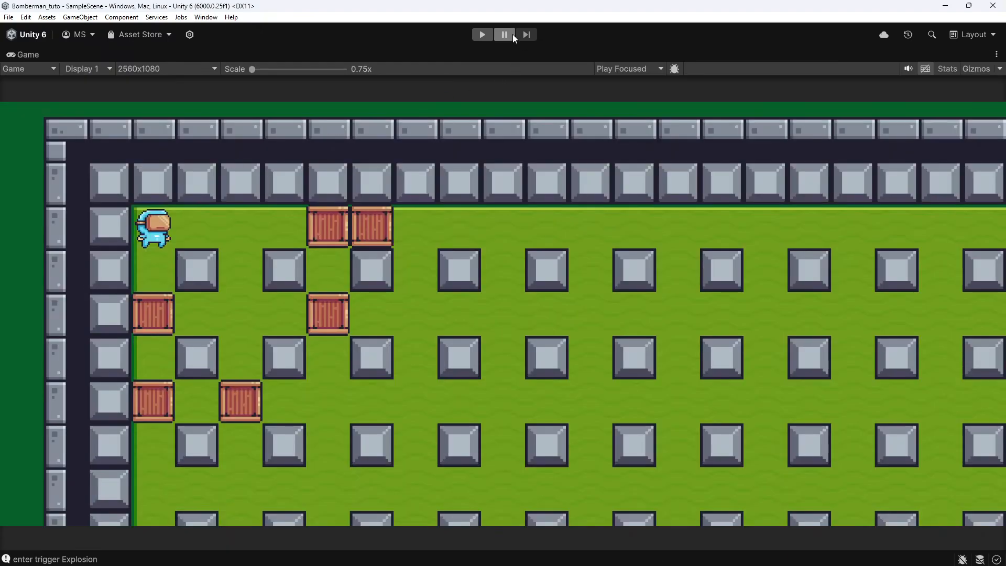
click(481, 34)
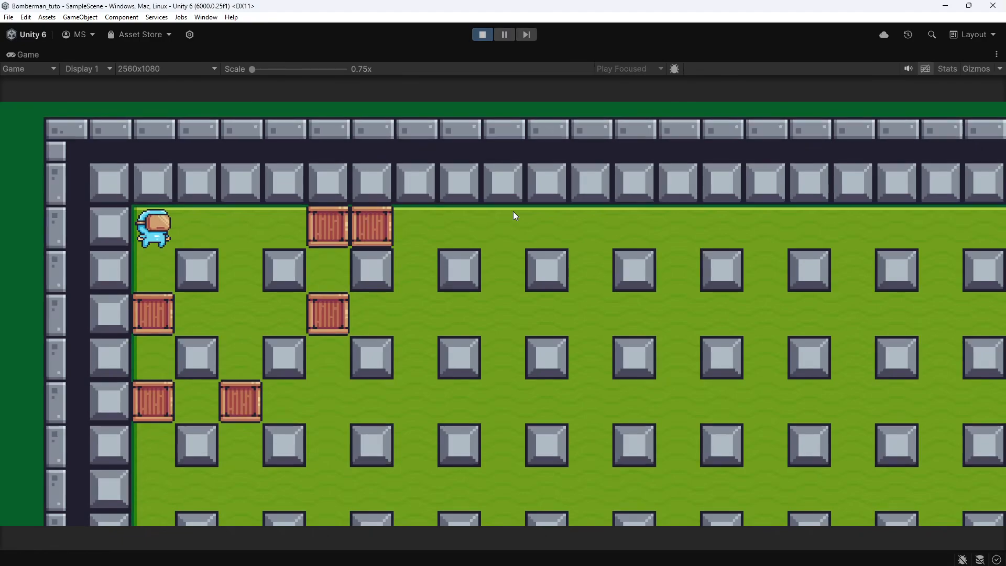
key(space)
key(Right)
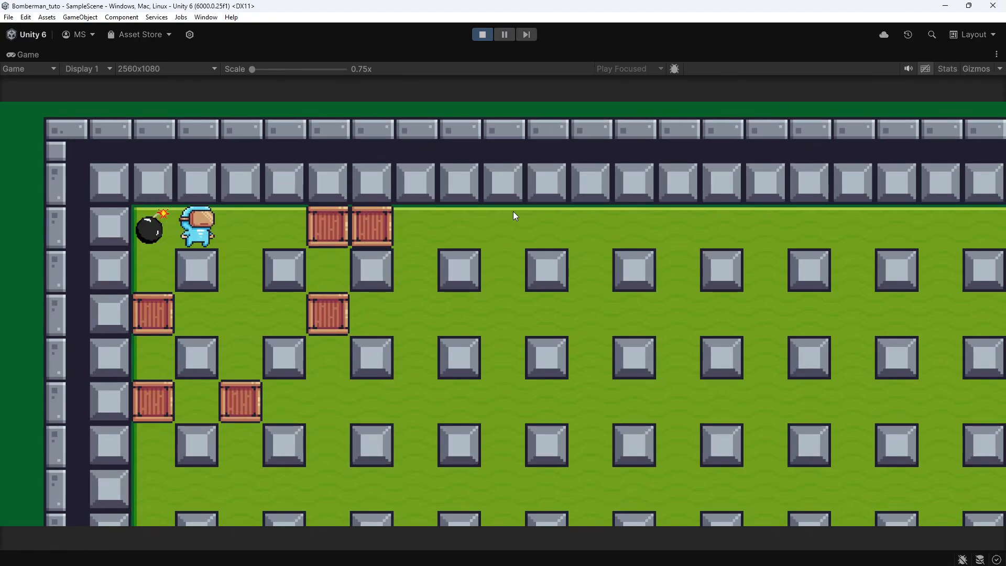
double_click(34, 57)
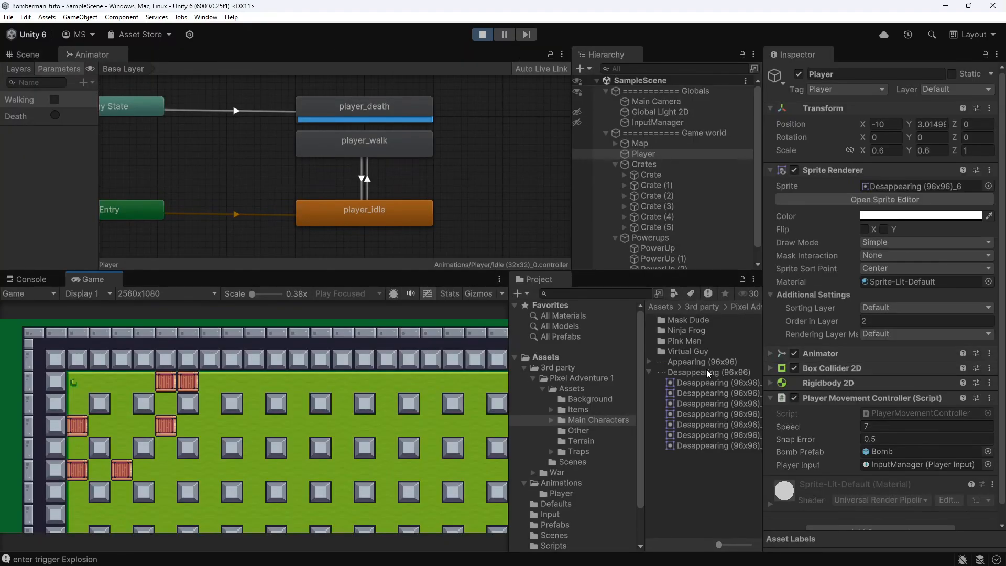
click(706, 371)
key(ctrl+6)
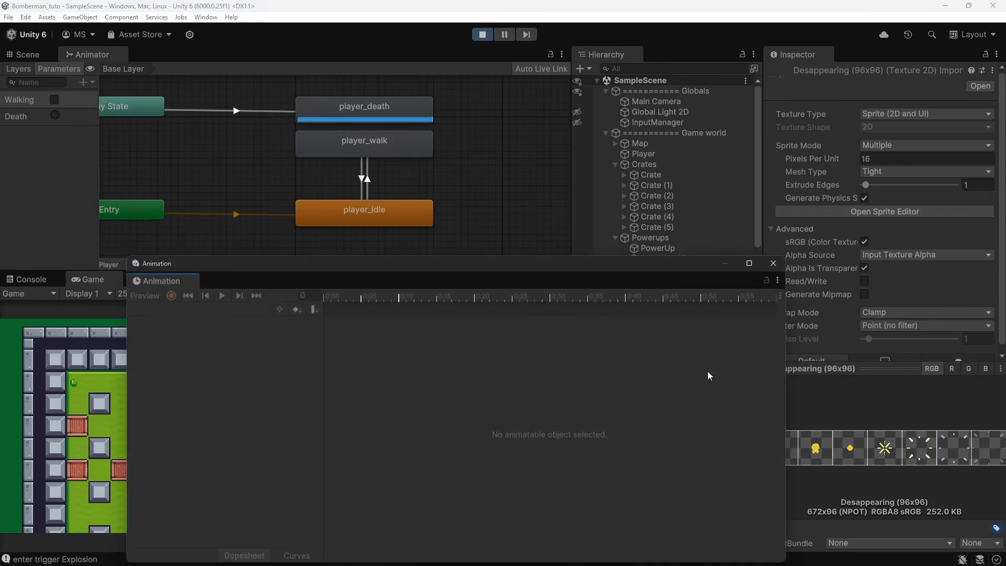
click(484, 33)
click(773, 263)
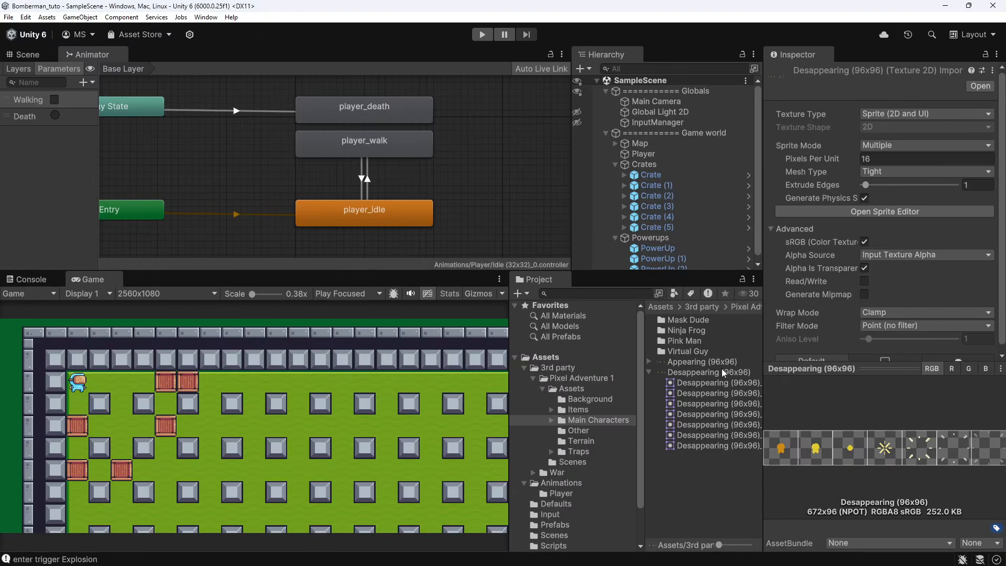
Inspect the pivots of the first and fifth Desappearing (96x96) frames in the Sprite Editor
click(886, 211)
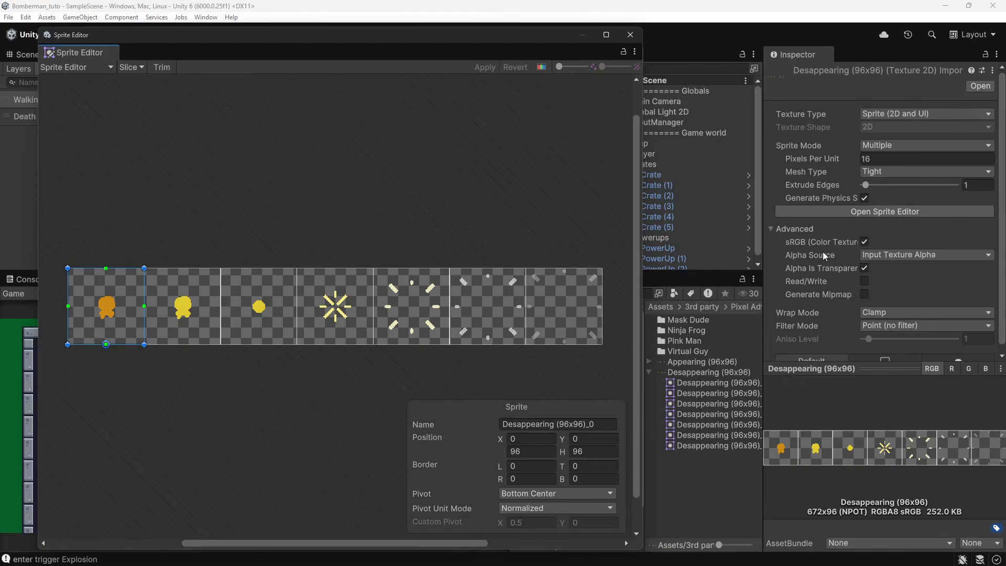
click(630, 34)
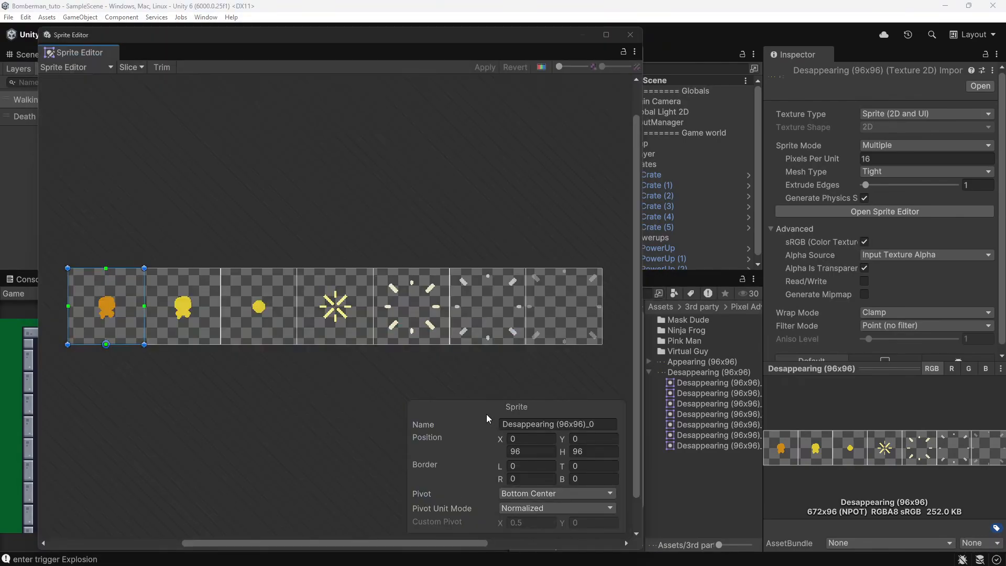
click(311, 379)
click(420, 310)
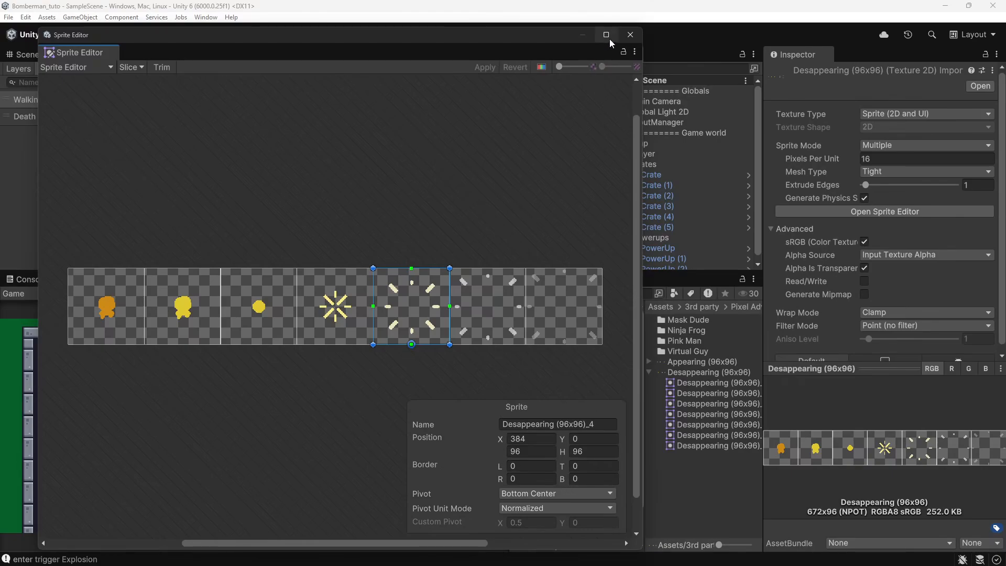
click(630, 35)
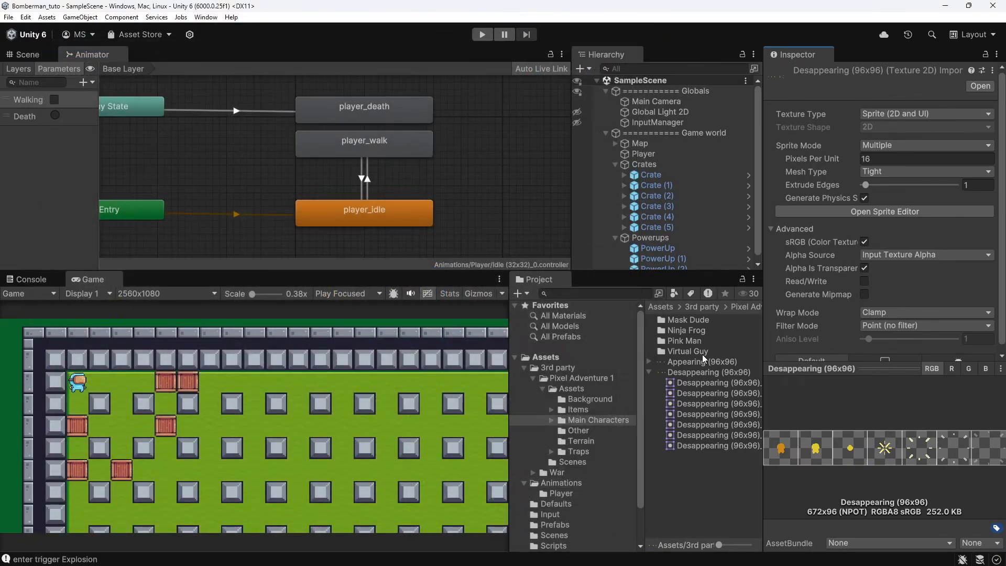
Check the import settings of Virtual Guy's Run (32x32) sheet and return to the Main Characters folder
double_click(702, 352)
click(699, 373)
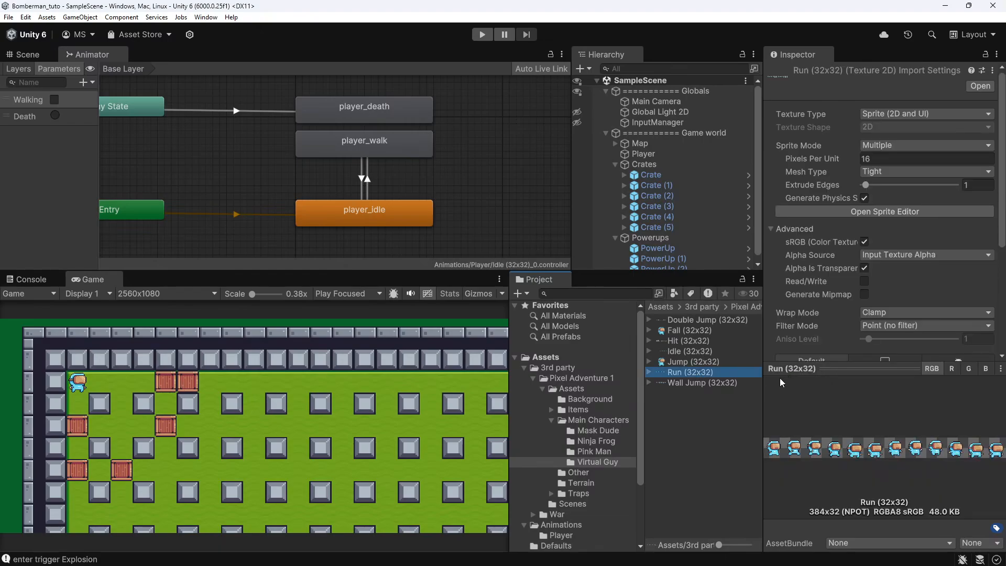
click(594, 419)
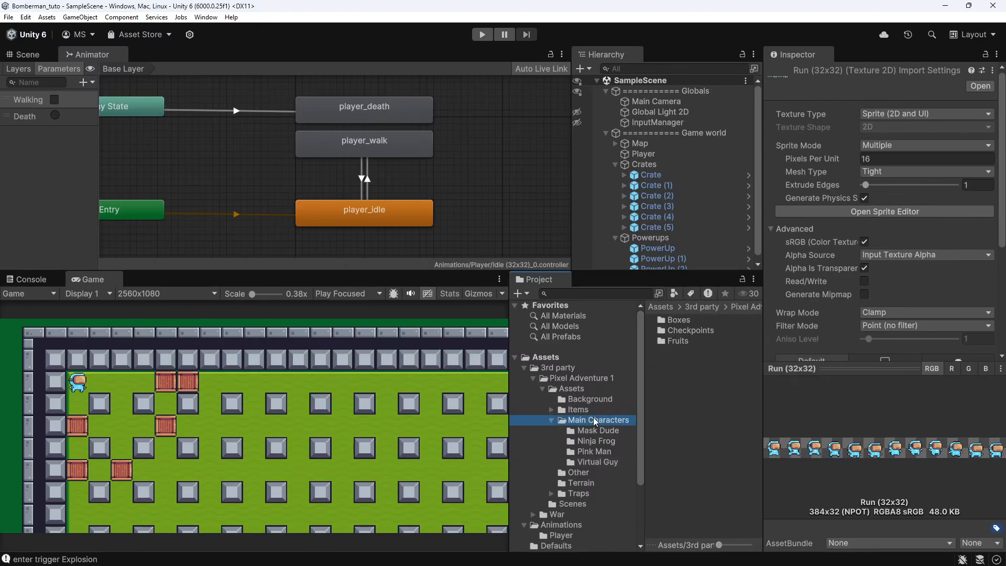
Set the Desappearing (96x96) sheet's Pixels Per Unit to 48 and apply the import settings
click(696, 373)
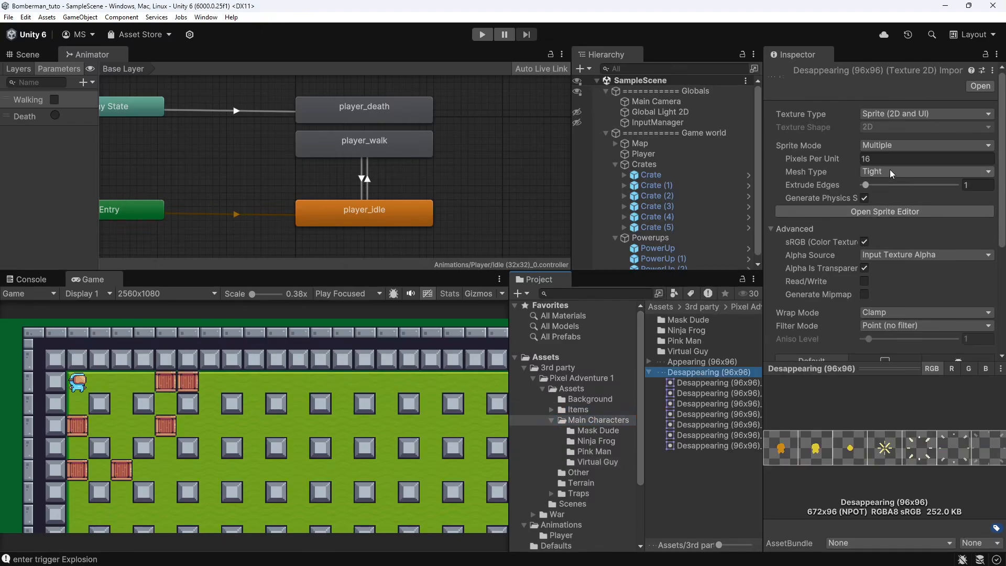
click(877, 160)
text(48)
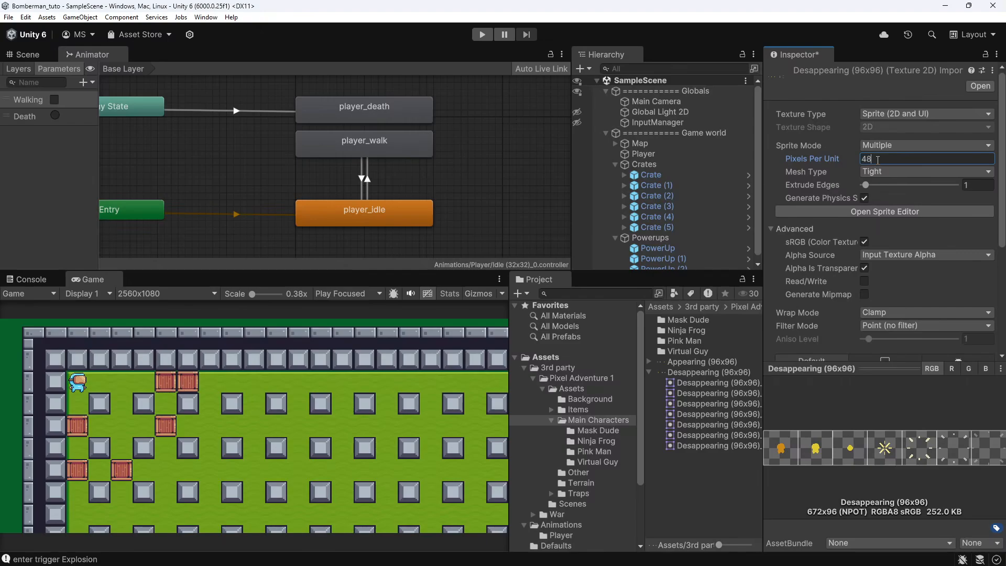
scroll(940, 237, down, 5)
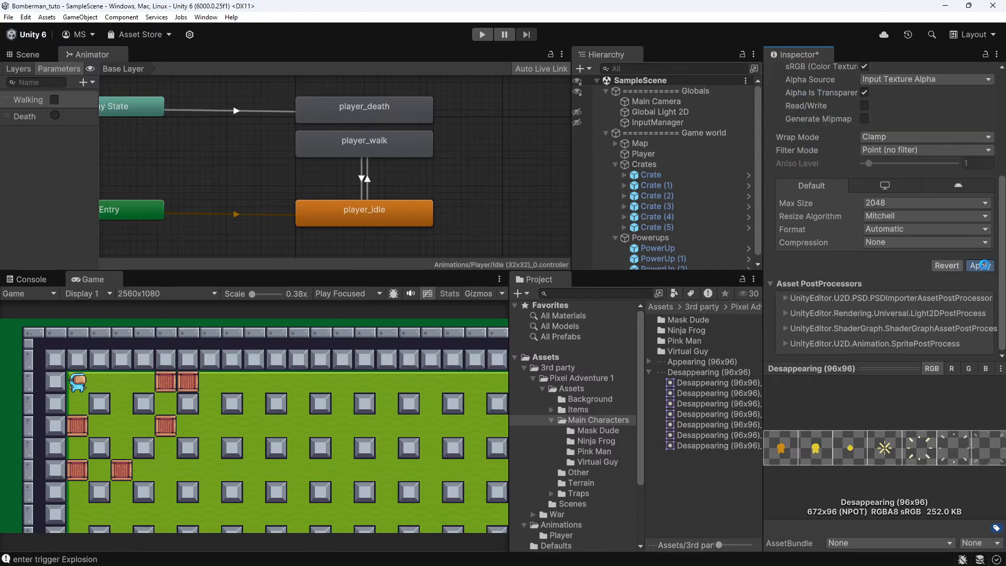
click(981, 265)
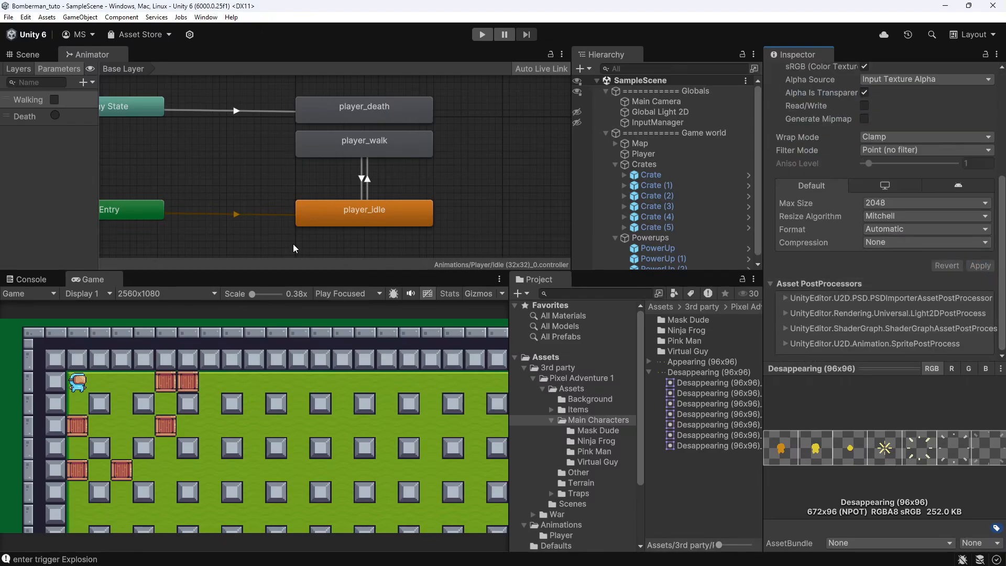
Play-test the rescaled death animation by placing a bomb and staying within its blast, and stop play mode
click(25, 276)
click(101, 276)
scroll(919, 196, up, 5)
click(481, 35)
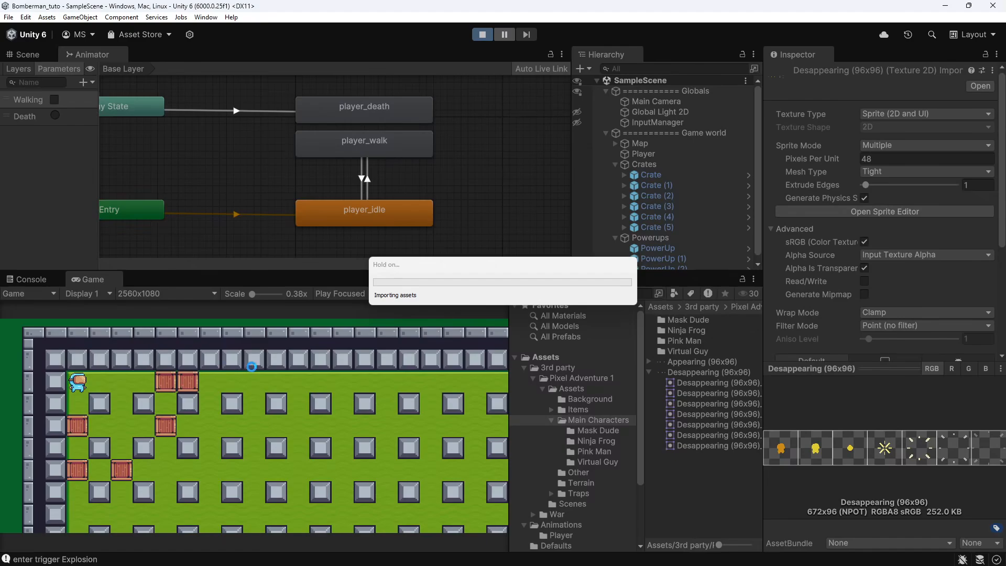
key(space)
key(d)
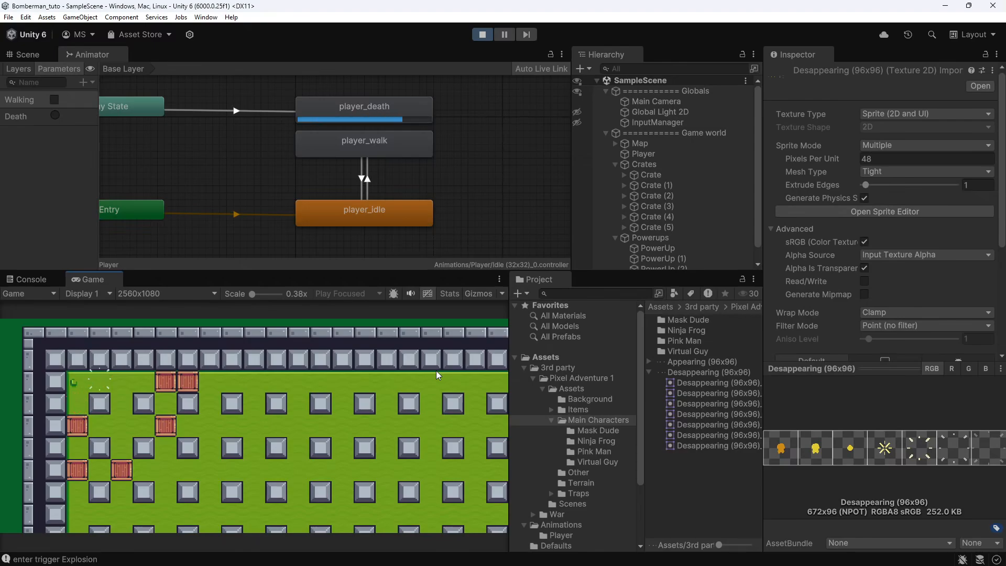
click(490, 35)
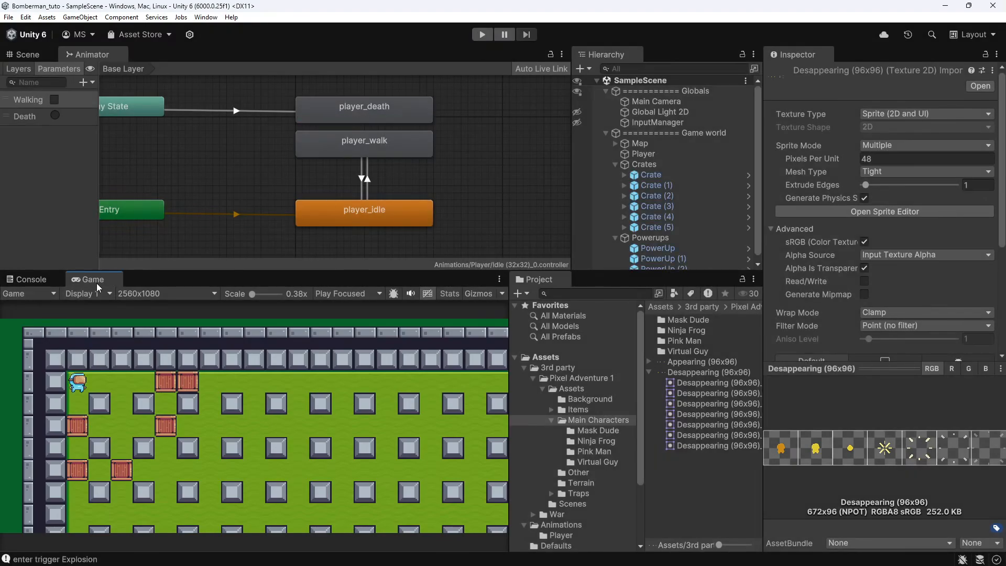
Review the Player's player_death keyframes in the Animation window and close it
key(ctrl+6)
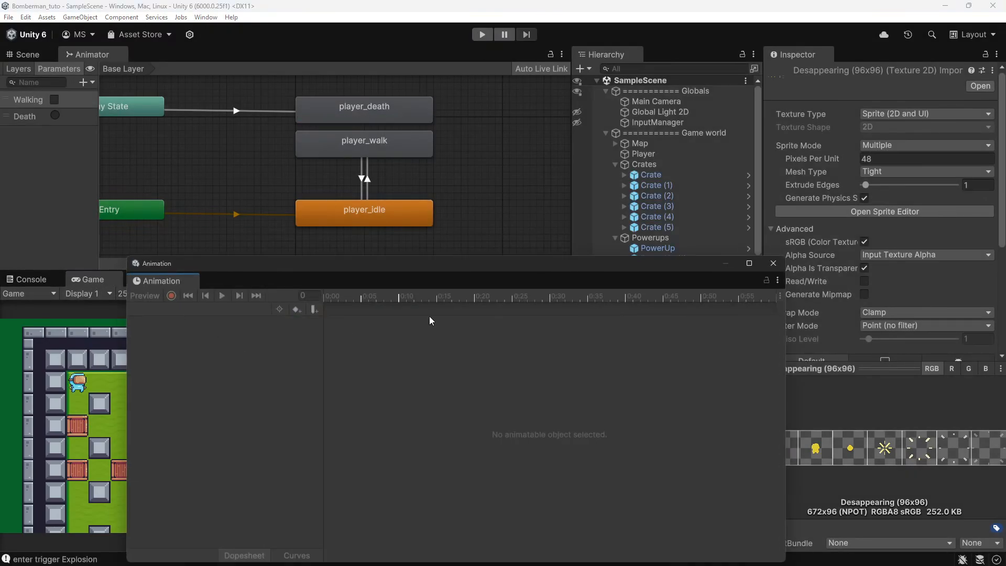
click(685, 153)
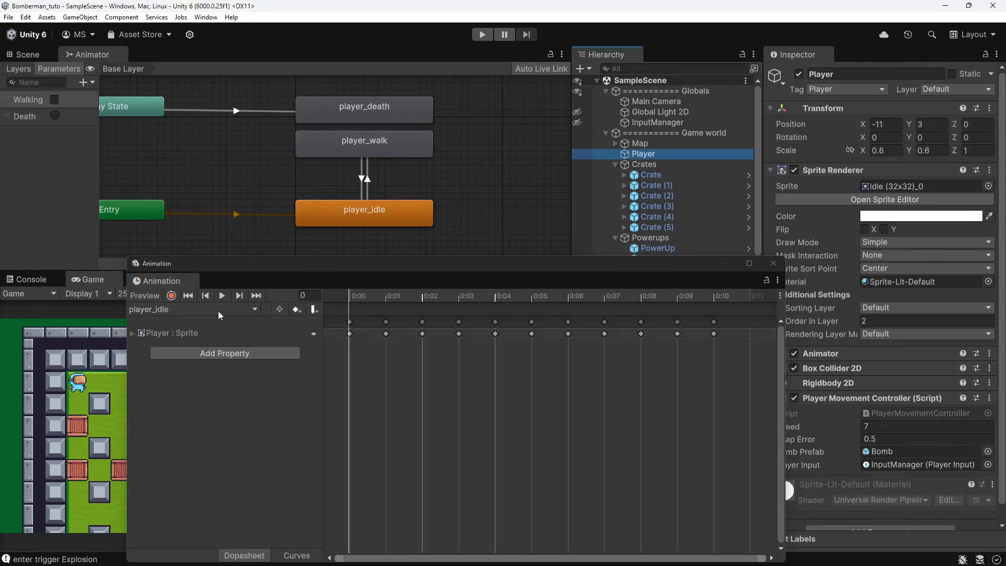
click(218, 311)
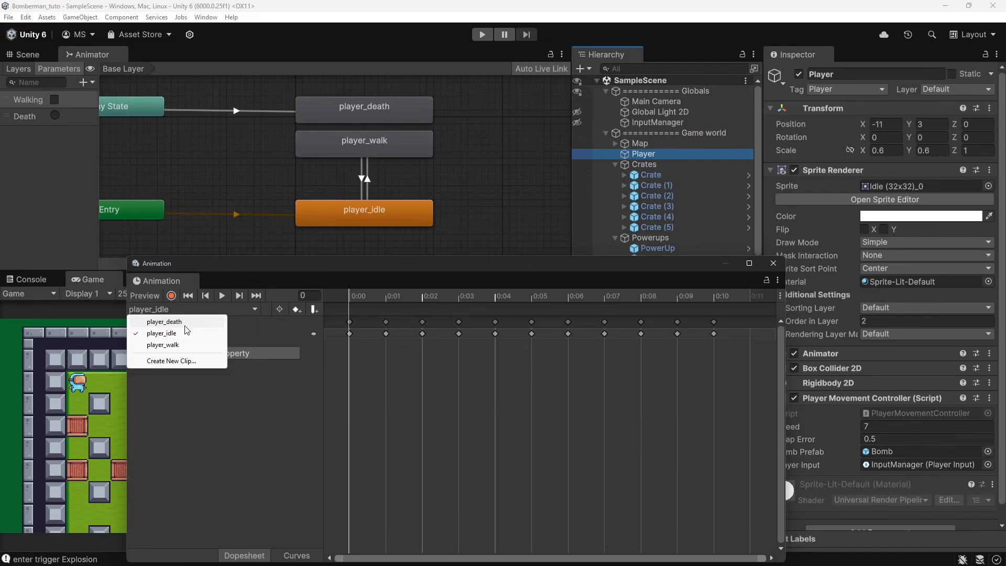
click(185, 326)
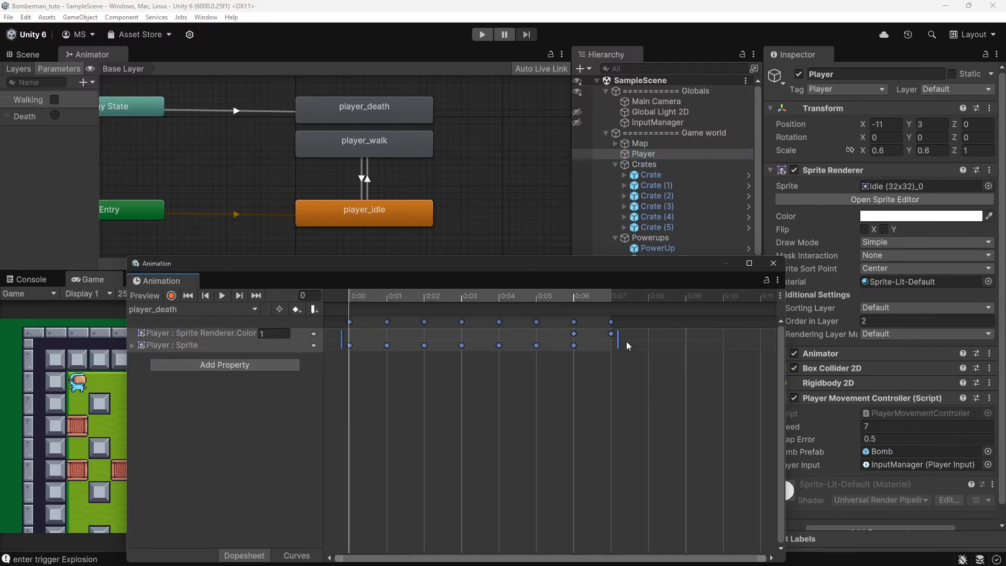
click(780, 265)
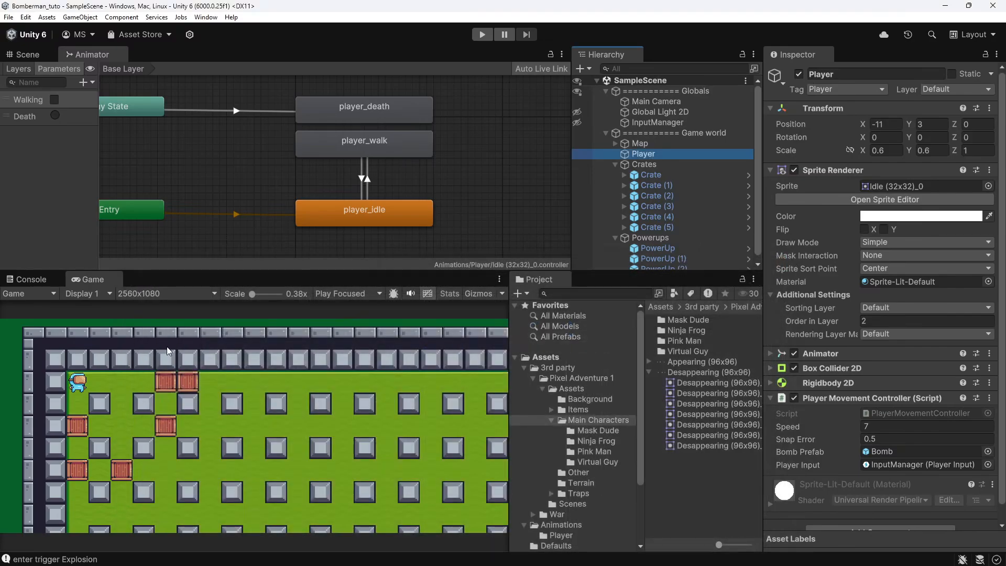